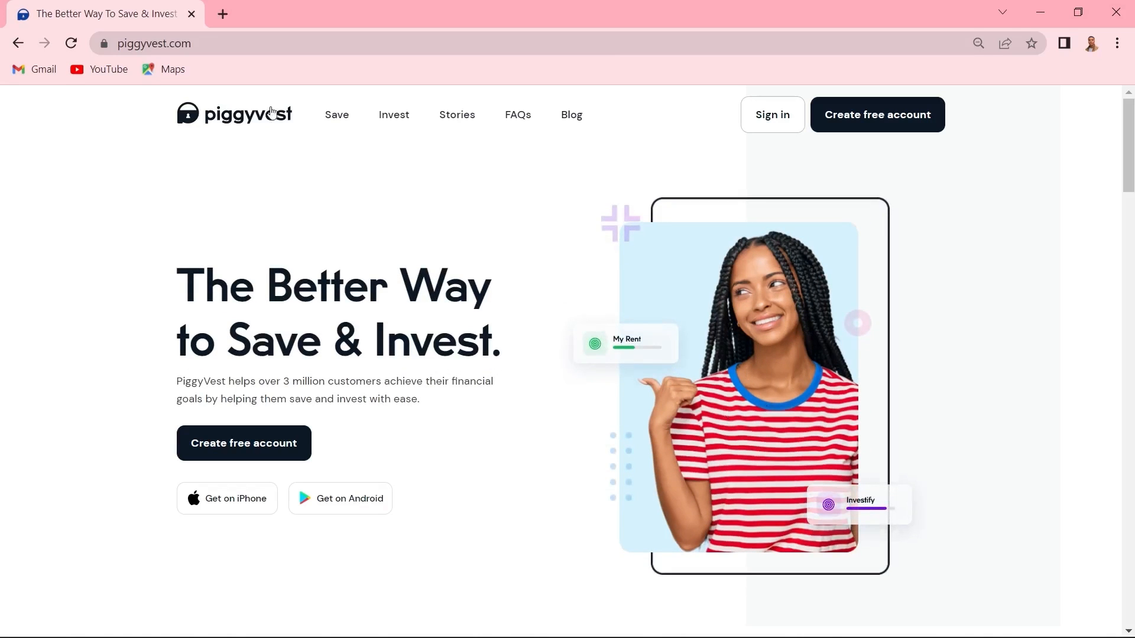
- Reload the PiggyVest website, and examine the recreated landing page in Figma from the hero section to the footer
{"action": "left_click", "coordinate": [71, 43]}
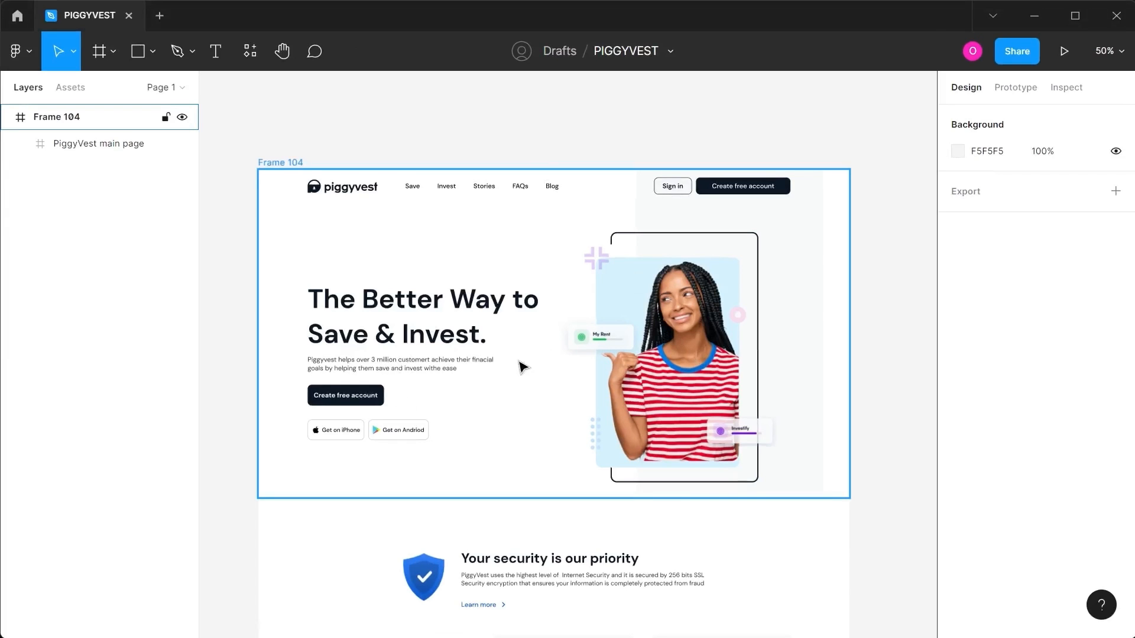
{"action": "scroll", "coordinate": [451, 299], "scroll_direction": "down", "scroll_amount": 3}
{"action": "scroll", "coordinate": [451, 300], "scroll_direction": "down", "scroll_amount": 4}
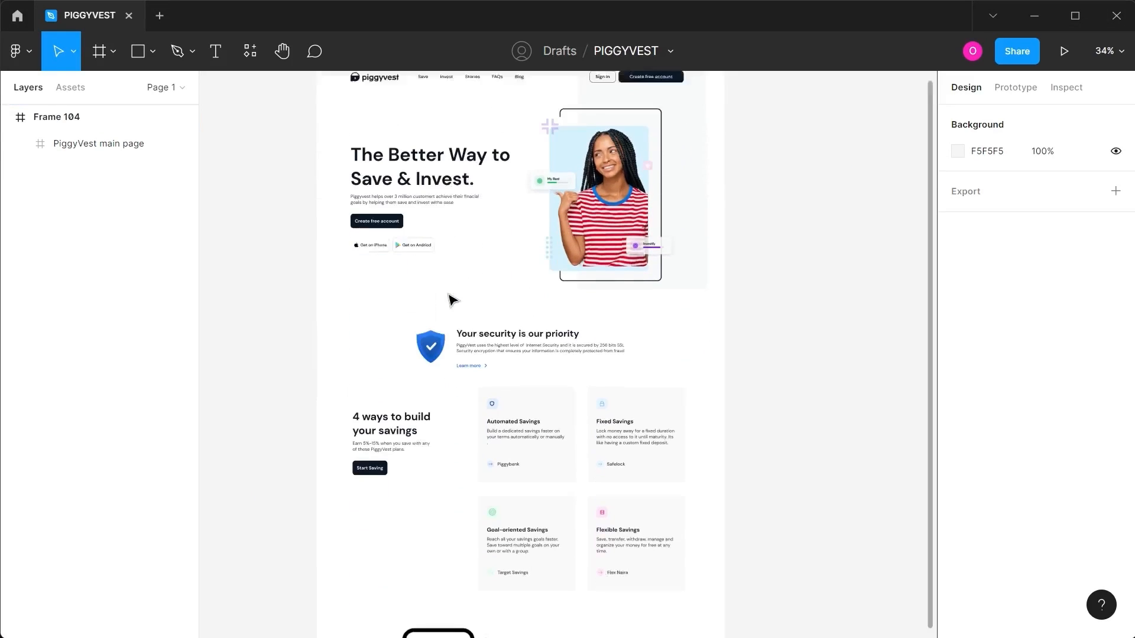
{"action": "scroll", "coordinate": [452, 300], "scroll_direction": "down", "scroll_amount": 8}
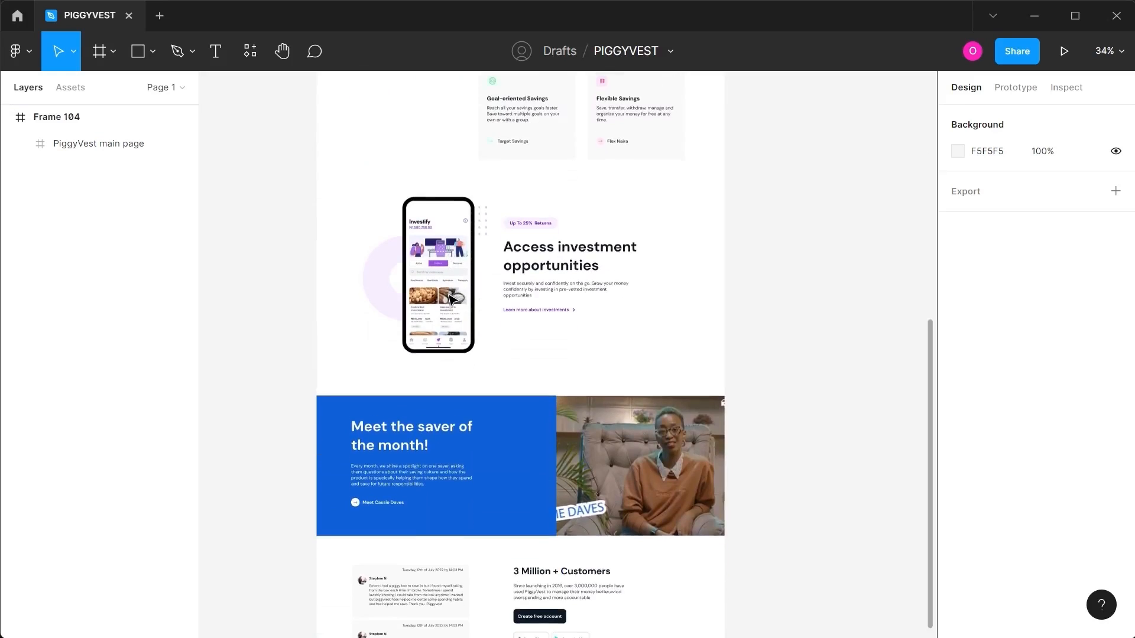
{"action": "scroll", "coordinate": [452, 300], "scroll_direction": "down", "scroll_amount": 6}
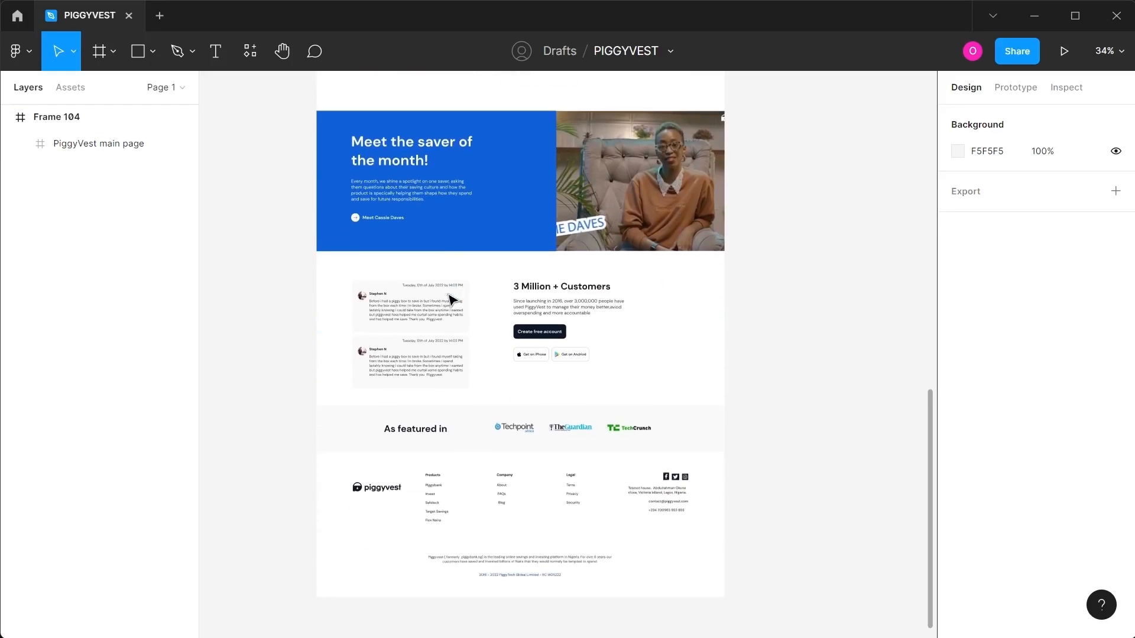
{"action": "scroll", "coordinate": [452, 300], "scroll_direction": "down", "scroll_amount": 1}
{"action": "scroll", "coordinate": [452, 300], "scroll_direction": "up", "scroll_amount": 8}
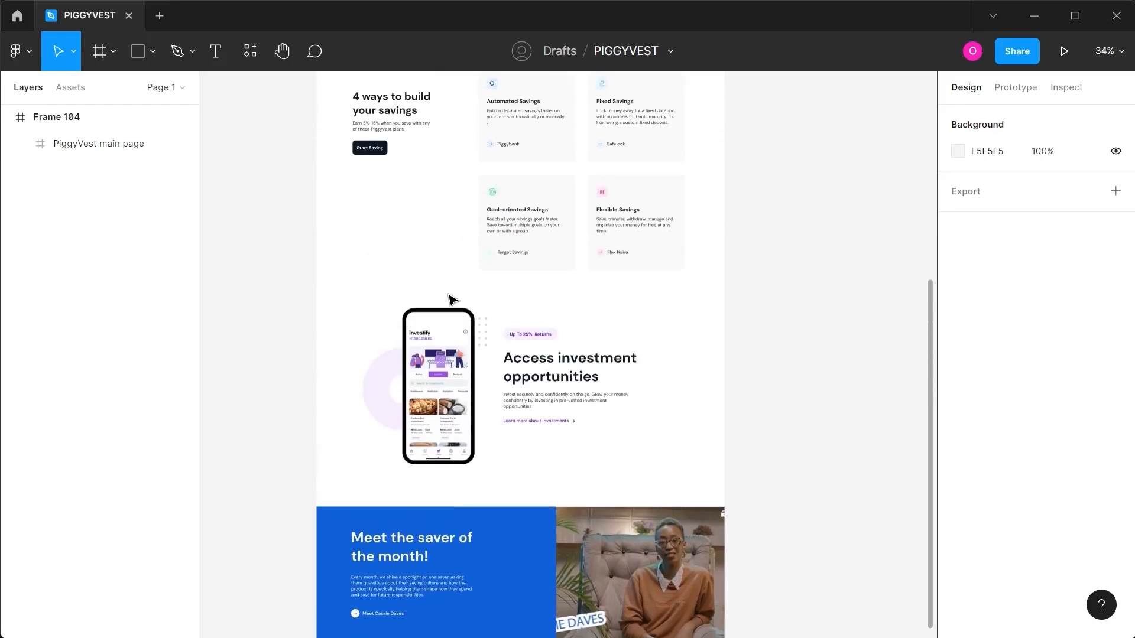
{"action": "scroll", "coordinate": [452, 300], "scroll_direction": "up", "scroll_amount": 8}
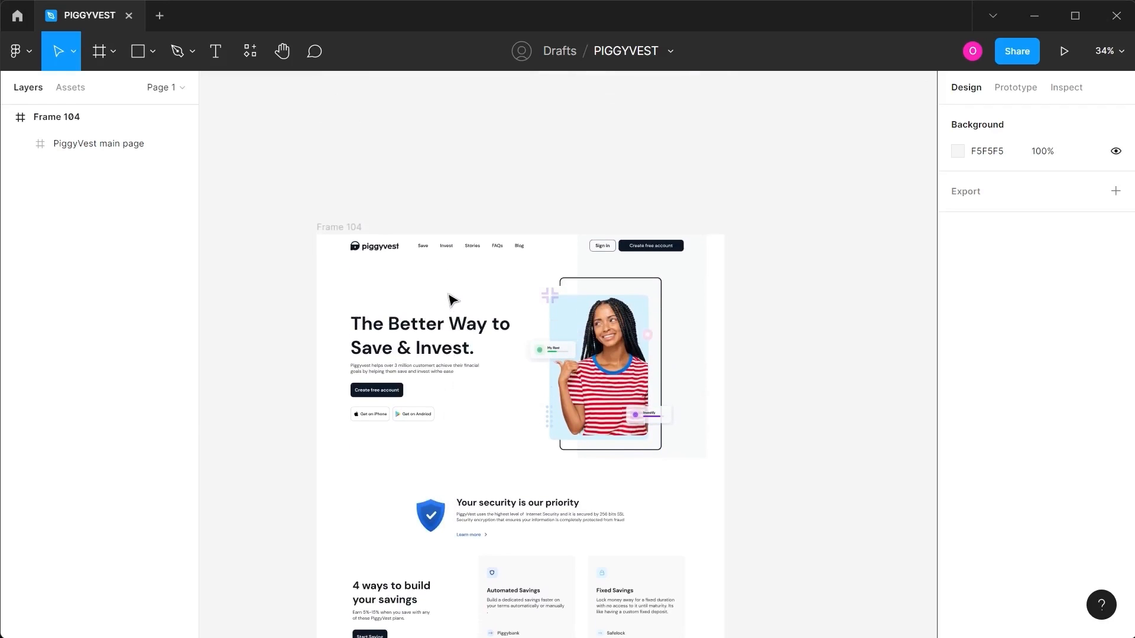
{"action": "scroll", "coordinate": [453, 300], "scroll_direction": "up", "scroll_amount": 5}
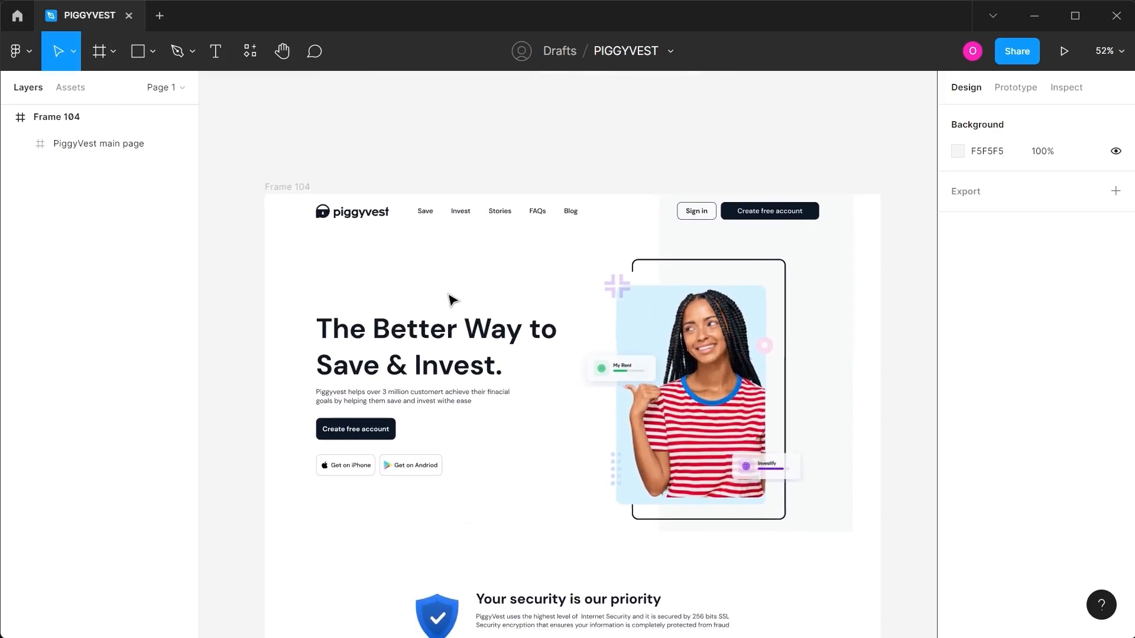
{"action": "scroll", "coordinate": [452, 300], "scroll_direction": "down", "scroll_amount": 2}
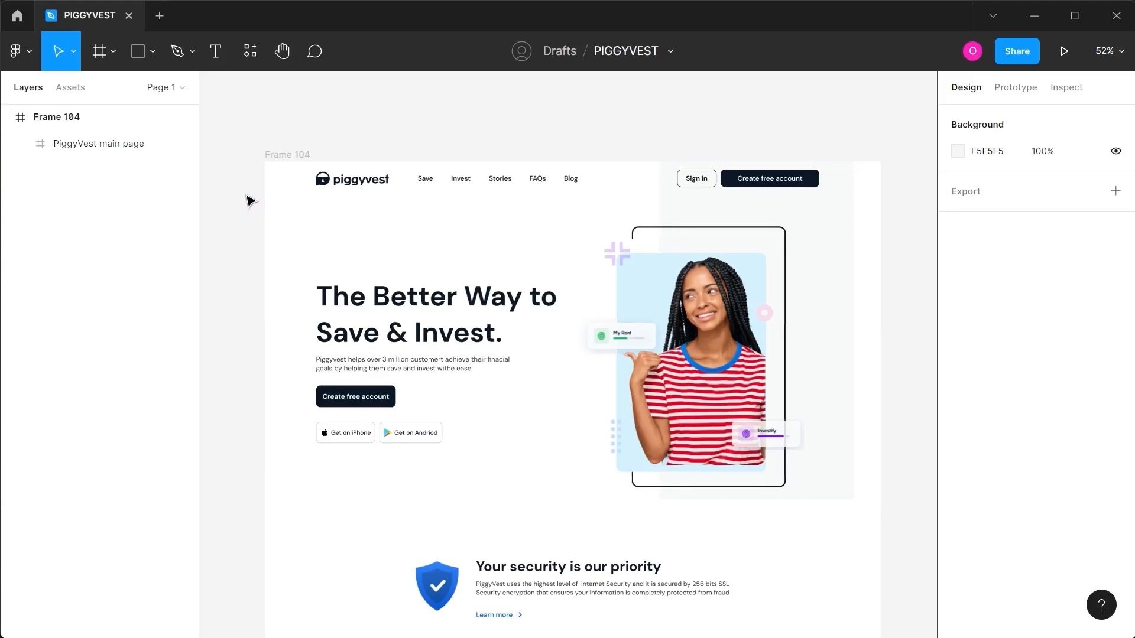
- Rename the hero illustration frame "Component 5" as "Gif Section"
{"action": "left_click", "coordinate": [707, 320]}
{"action": "double_click", "coordinate": [707, 320]}
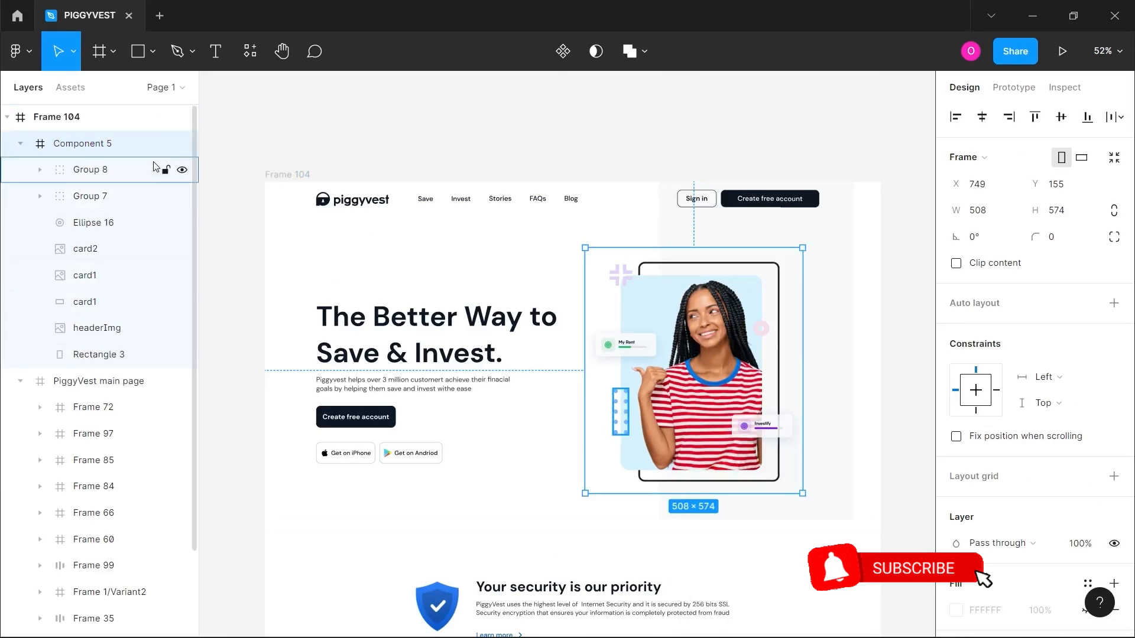
{"action": "double_click", "coordinate": [98, 143]}
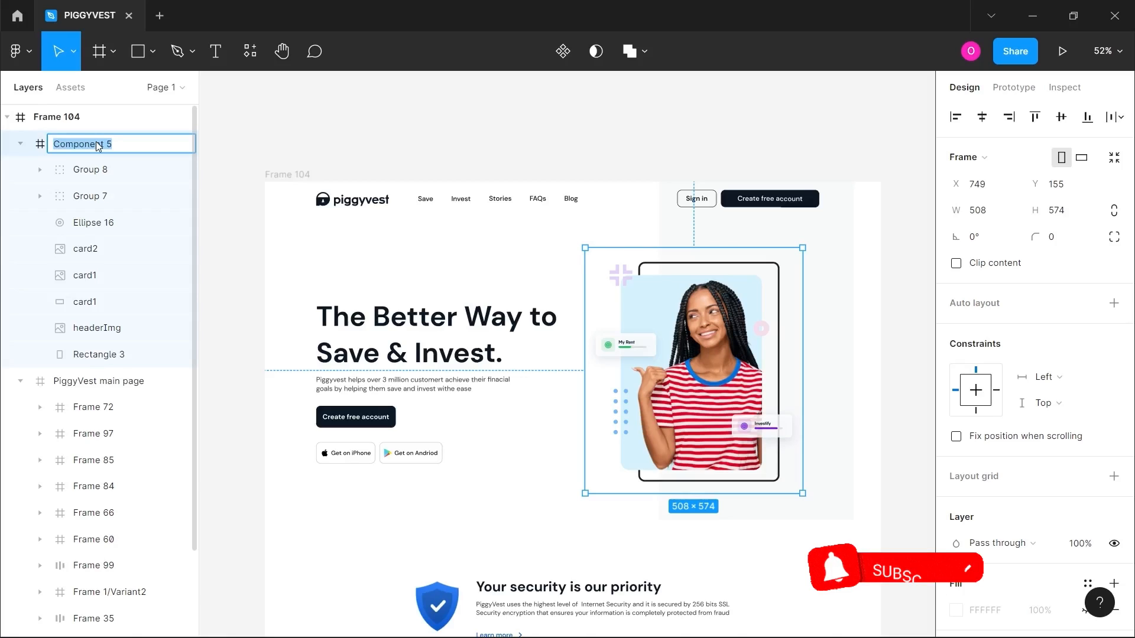
{"action": "type", "text": "G "}
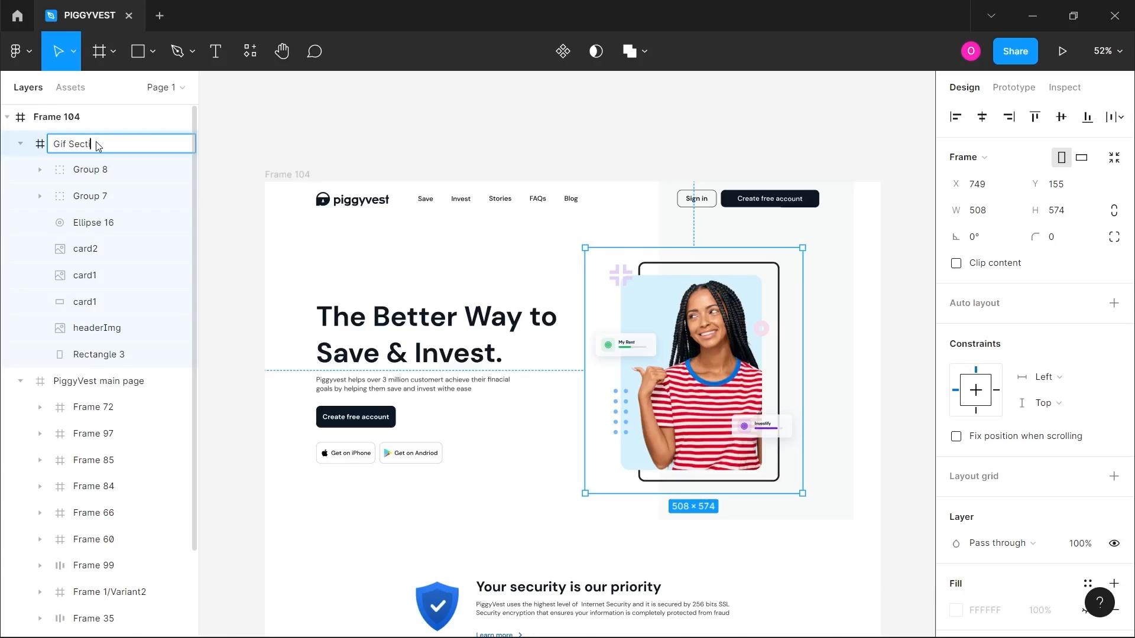
{"action": "type", "text": "f Section"}
{"action": "key", "text": "Return"}
{"action": "left_click", "coordinate": [312, 142]}
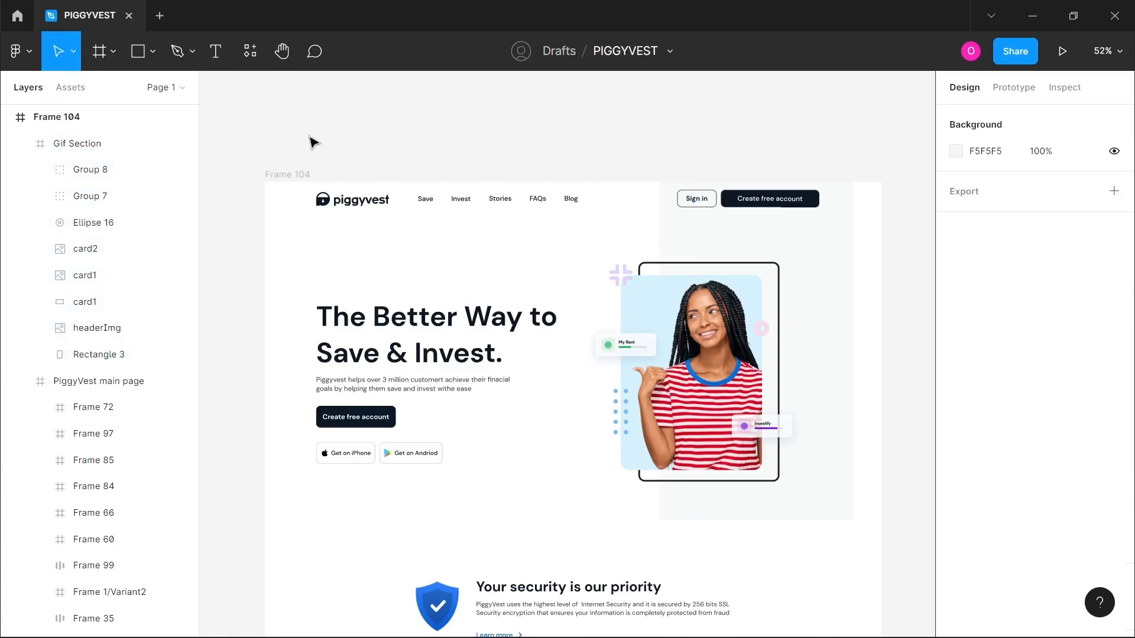
- Rename both groups inside Gif Section, the blue dots and the purple cross shape, as "vector"
{"action": "left_click", "coordinate": [633, 338]}
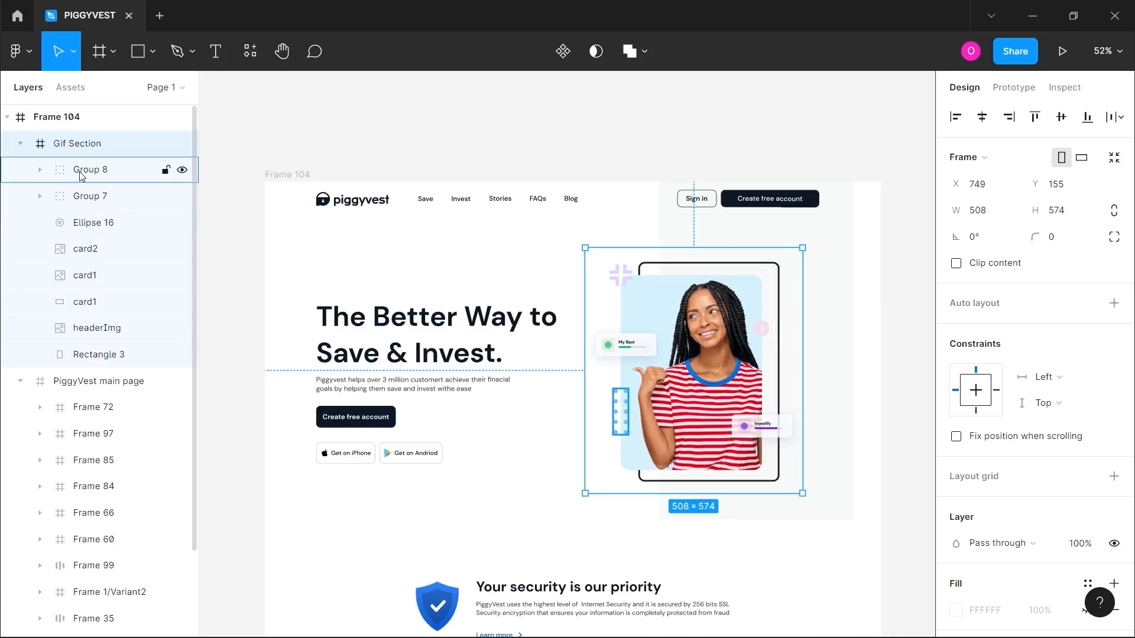
{"action": "left_click", "coordinate": [103, 172]}
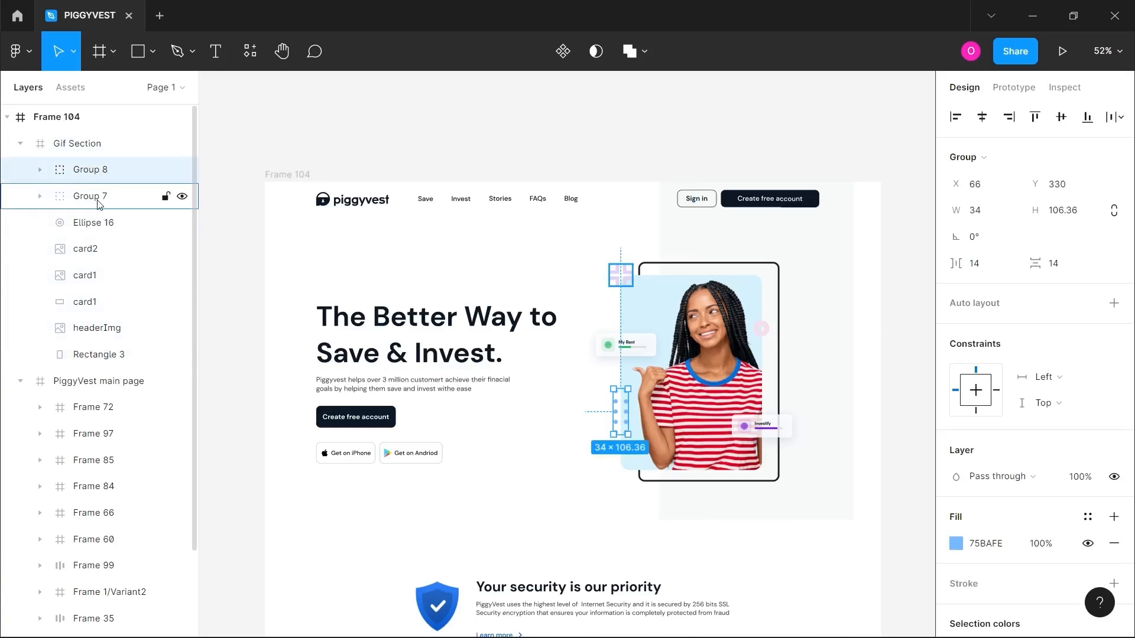
{"action": "double_click", "coordinate": [86, 173]}
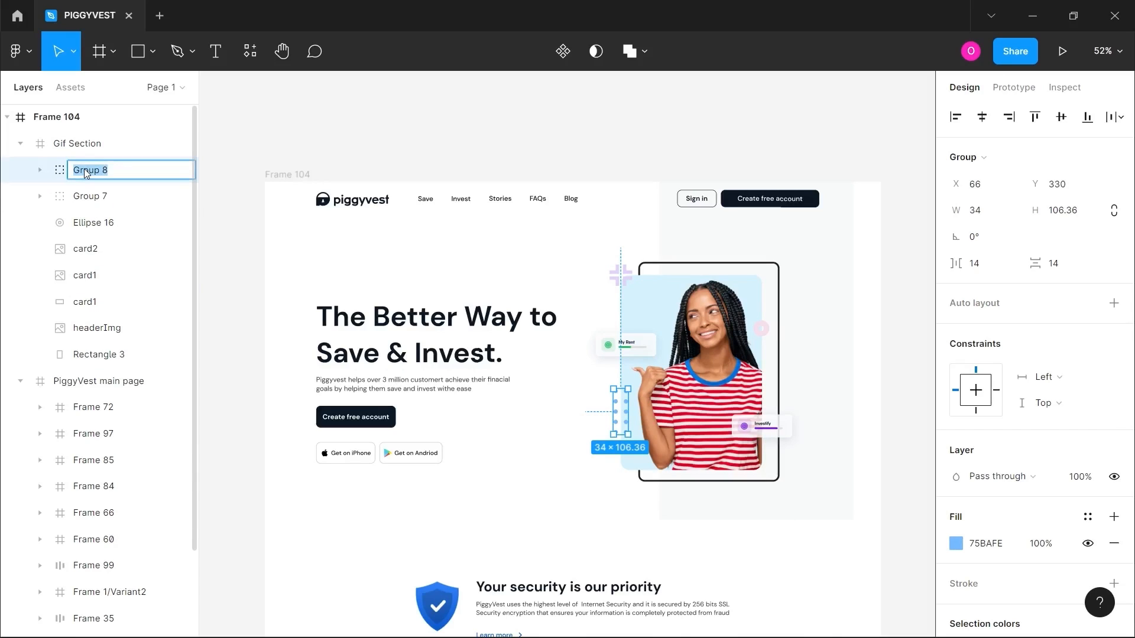
{"action": "type", "text": "vector"}
{"action": "double_click", "coordinate": [98, 197]}
{"action": "type", "text": "vec"}
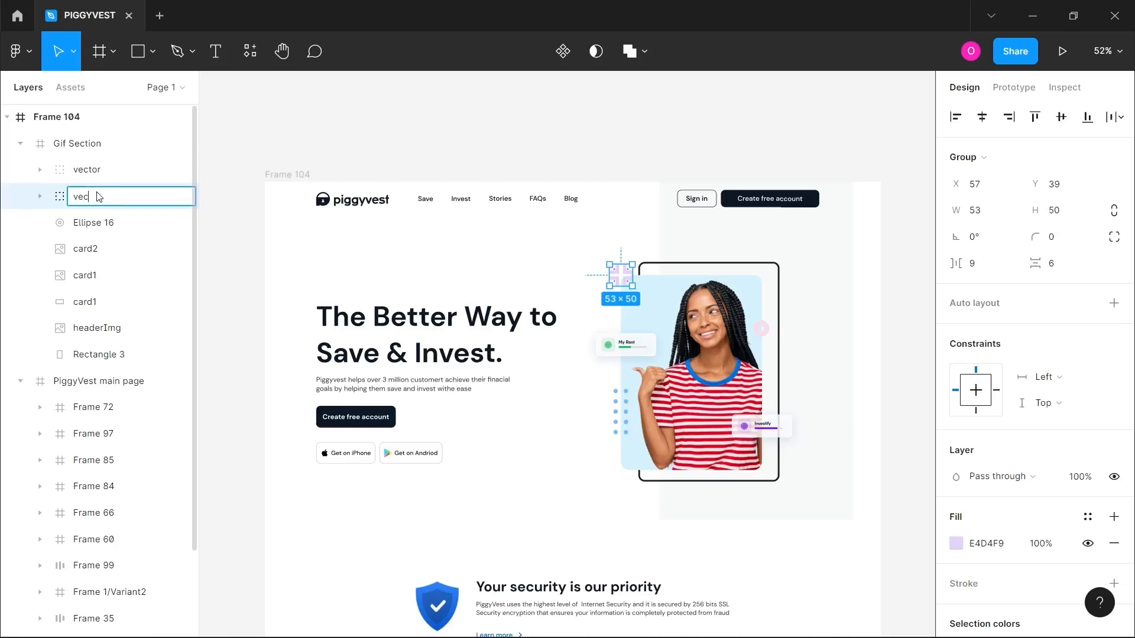
{"action": "type", "text": "tor"}
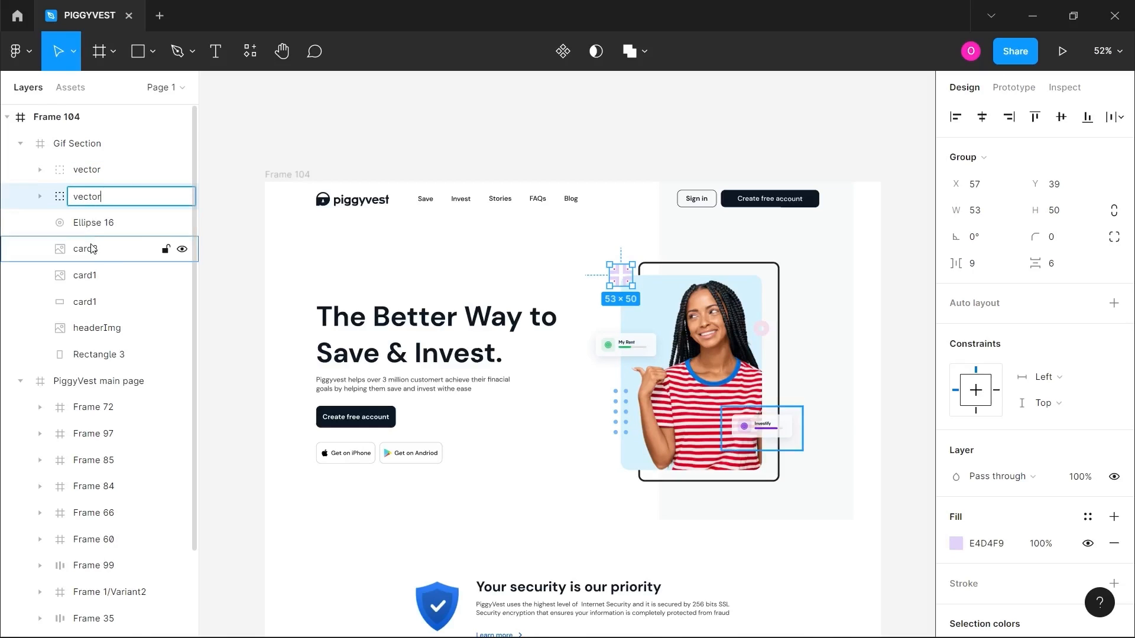
{"action": "left_click", "coordinate": [91, 232]}
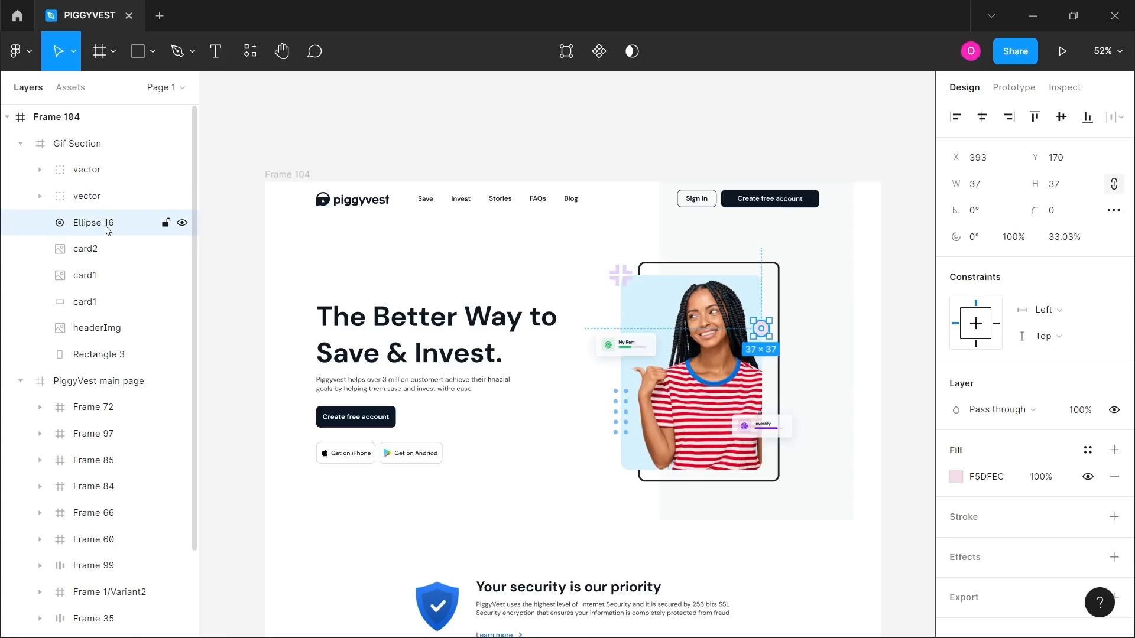
- Check the card layers in Gif Section and delete the duplicate card1 with the 0% image fill
{"action": "left_click", "coordinate": [107, 245]}
{"action": "left_click", "coordinate": [108, 273]}
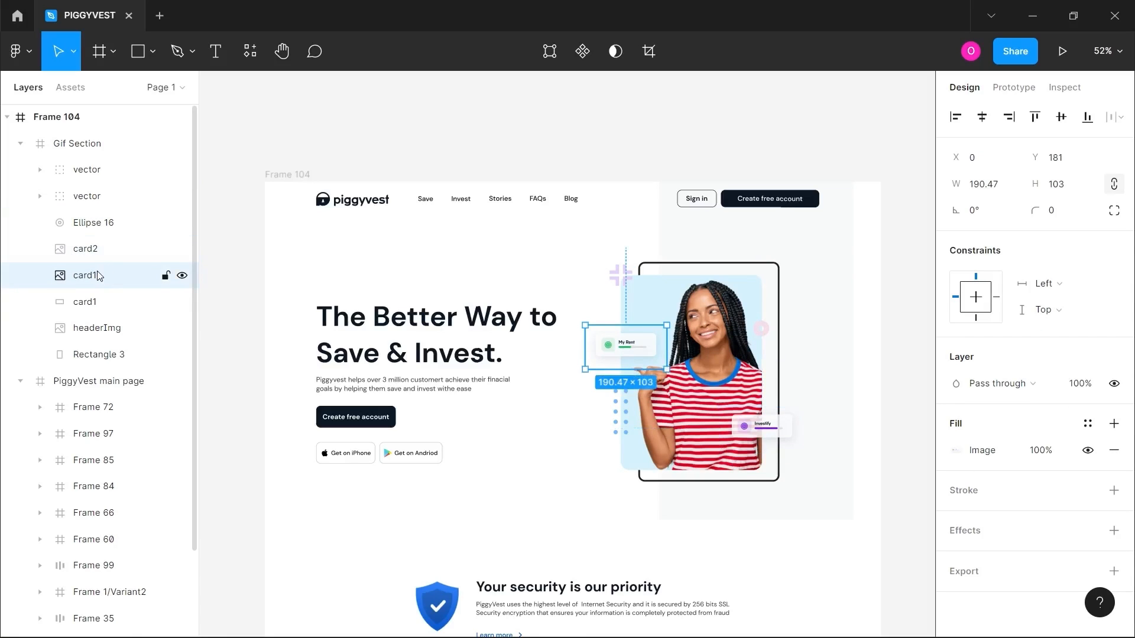
{"action": "left_click", "coordinate": [88, 303]}
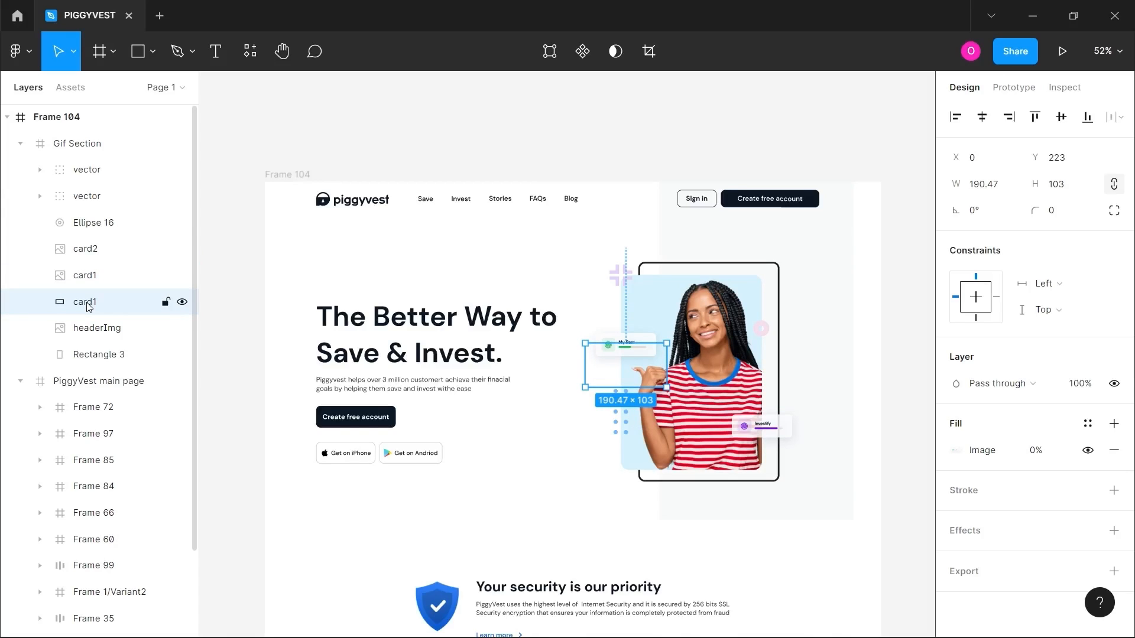
{"action": "key", "text": "Delete"}
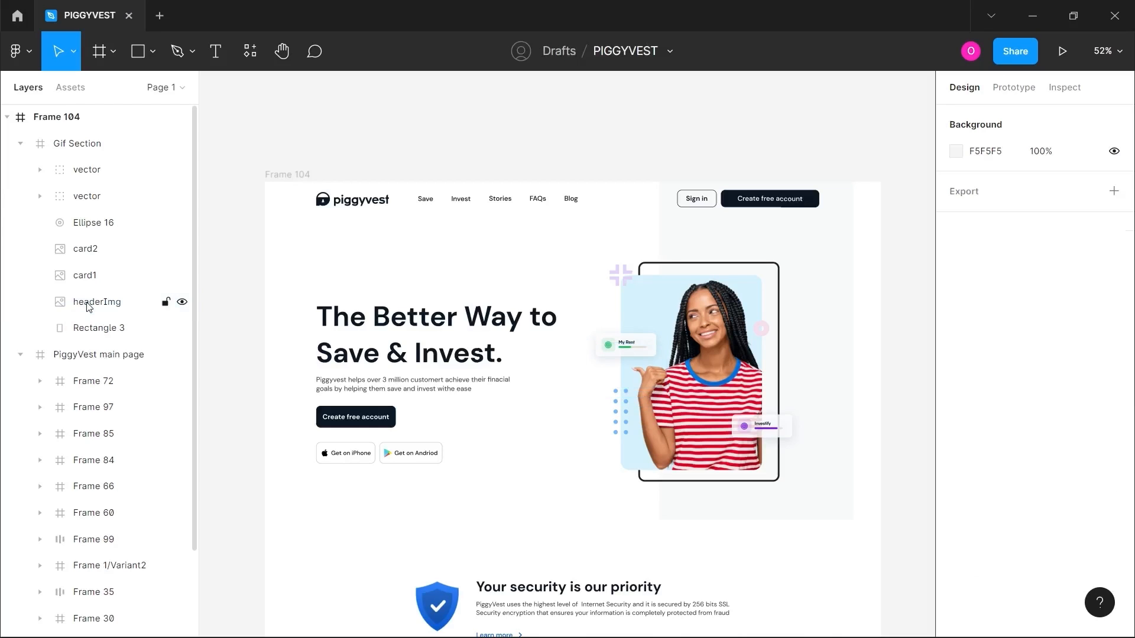
- Examine the remaining layers of Gif Section, from Rectangle 3 and headerImg up to the two vector groups
{"action": "left_click", "coordinate": [70, 302]}
{"action": "left_click", "coordinate": [90, 333]}
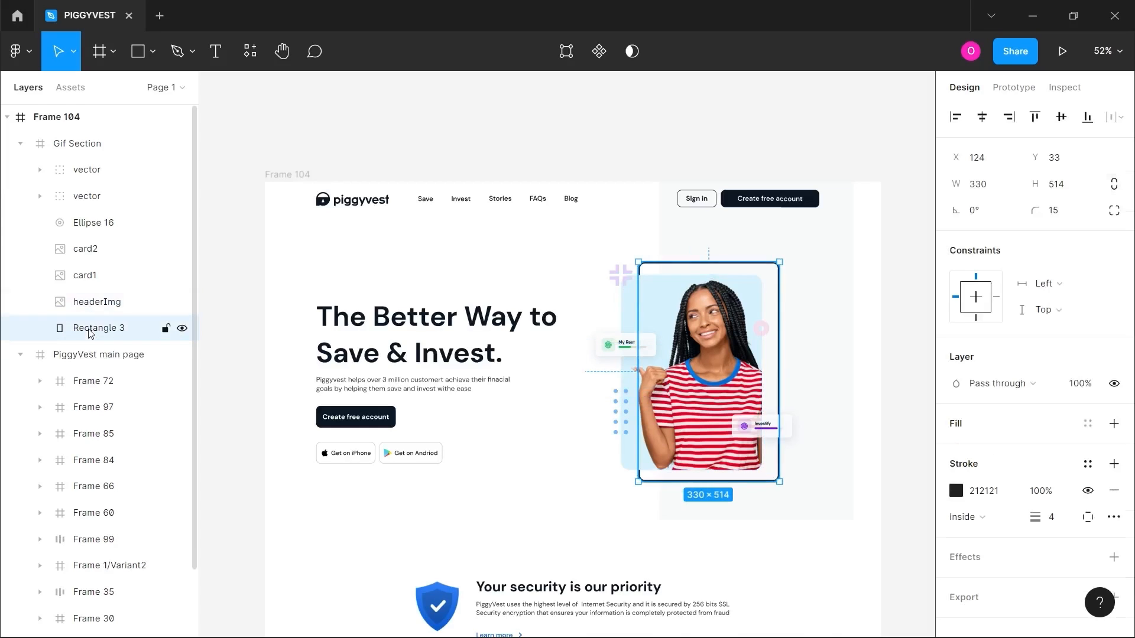
{"action": "left_click", "coordinate": [104, 303]}
{"action": "left_click", "coordinate": [102, 276]}
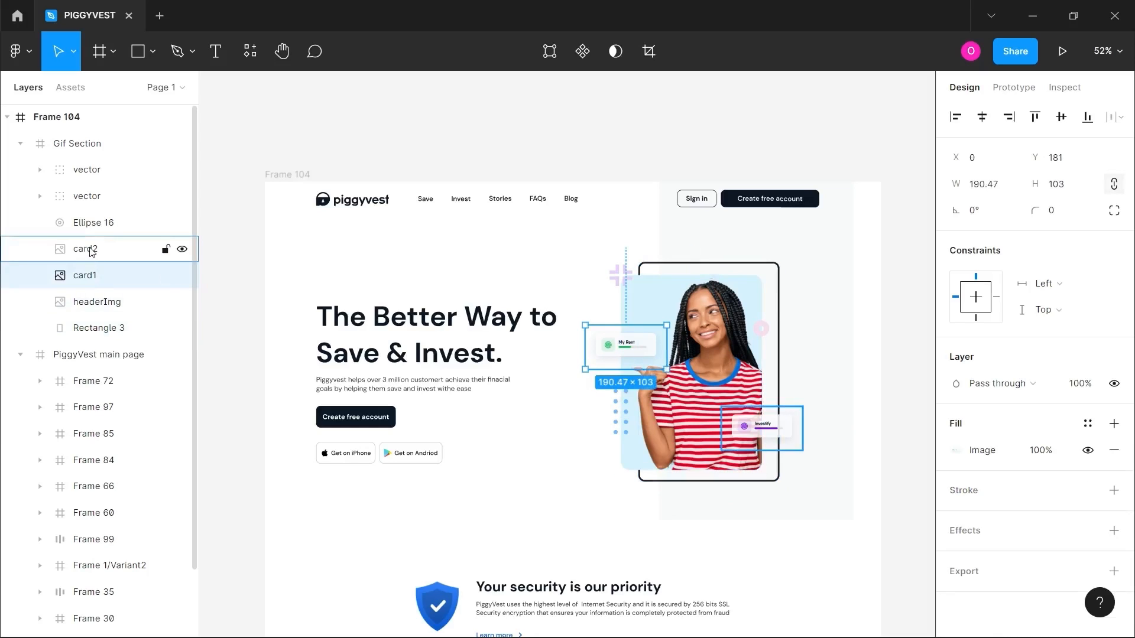
{"action": "left_click", "coordinate": [92, 250]}
{"action": "left_click", "coordinate": [103, 228]}
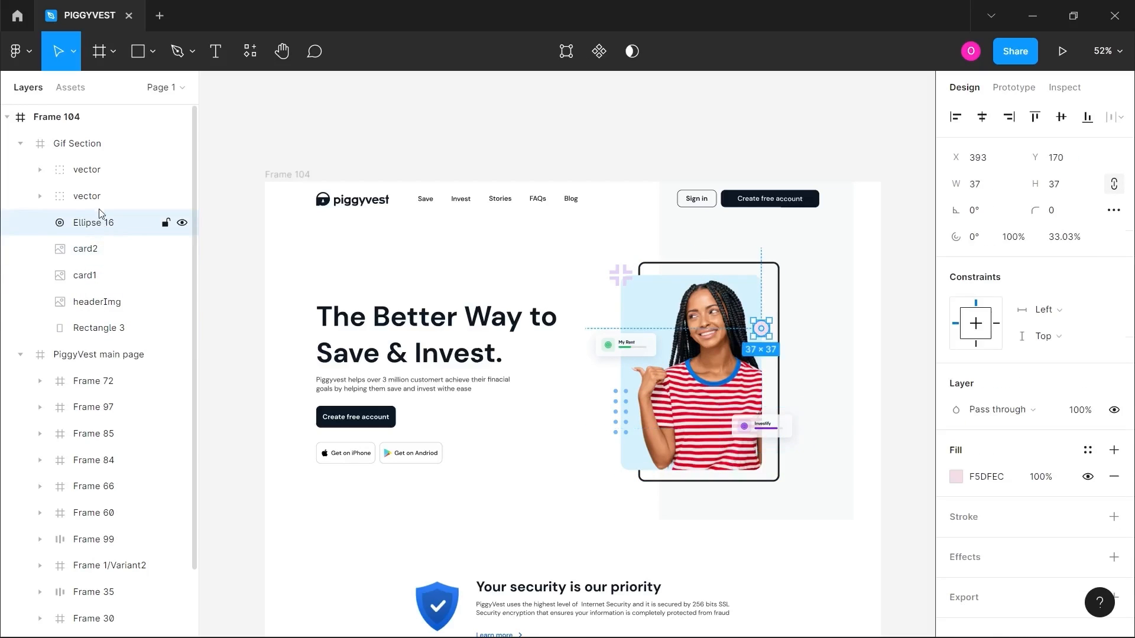
{"action": "left_click", "coordinate": [94, 197]}
{"action": "left_click", "coordinate": [93, 176]}
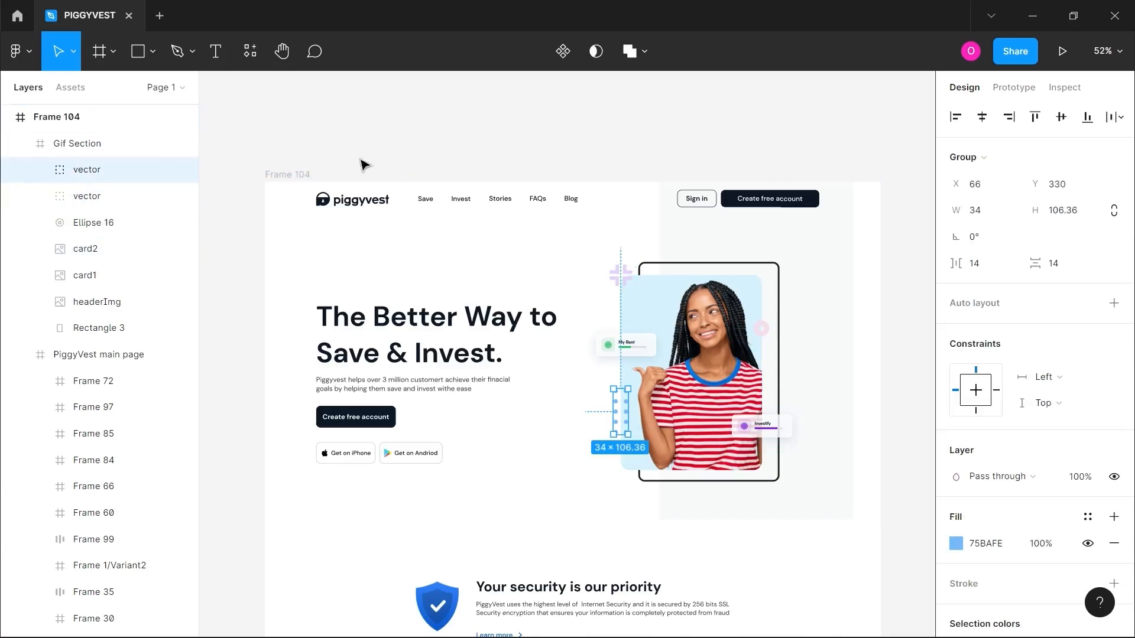
- Preview Frame 104 as a prototype, and reload the PiggyVest website in the browser to compare its hero animation
{"action": "left_click", "coordinate": [305, 175]}
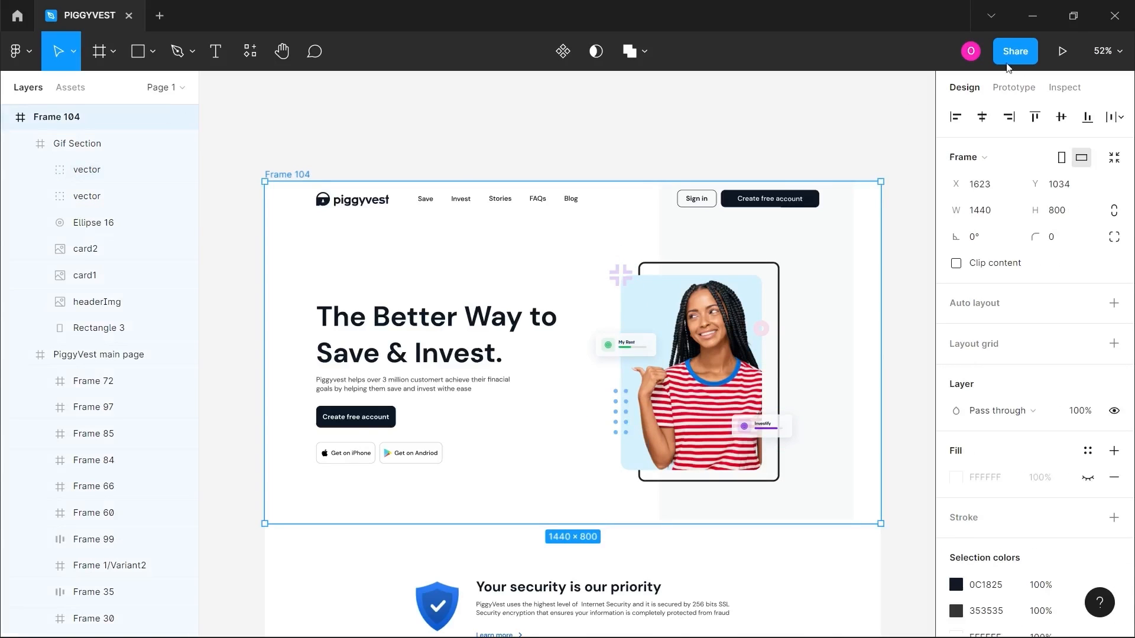
{"action": "left_click", "coordinate": [1062, 51]}
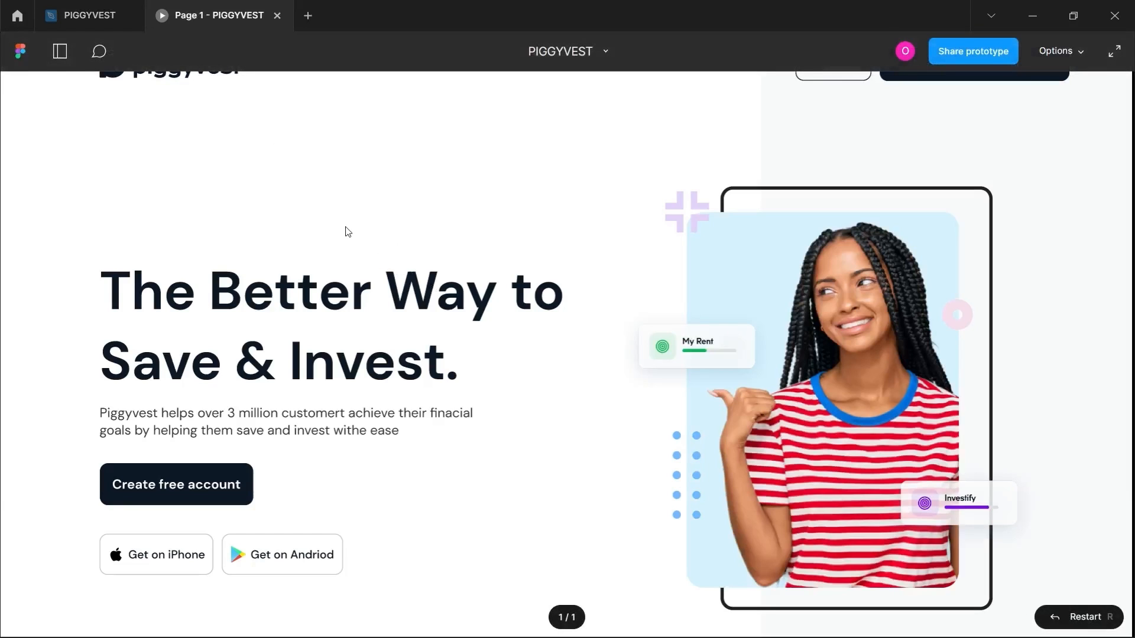
{"action": "key", "text": "z"}
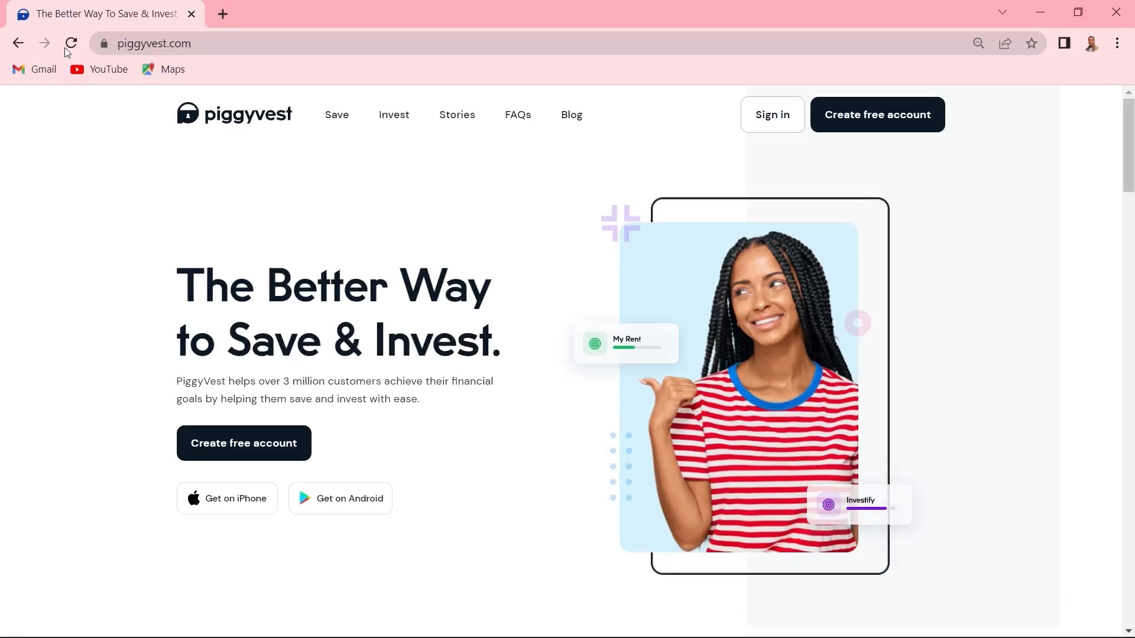
{"action": "left_click", "coordinate": [65, 45]}
- Switch back to the Figma design and place a copy of Gif Section outside Frame 104, at about X 20, Y 1008
{"action": "key", "text": "alt+Tab"}
{"action": "scroll", "coordinate": [645, 281], "scroll_direction": "down", "scroll_amount": 2}
{"action": "left_click", "coordinate": [89, 154]}
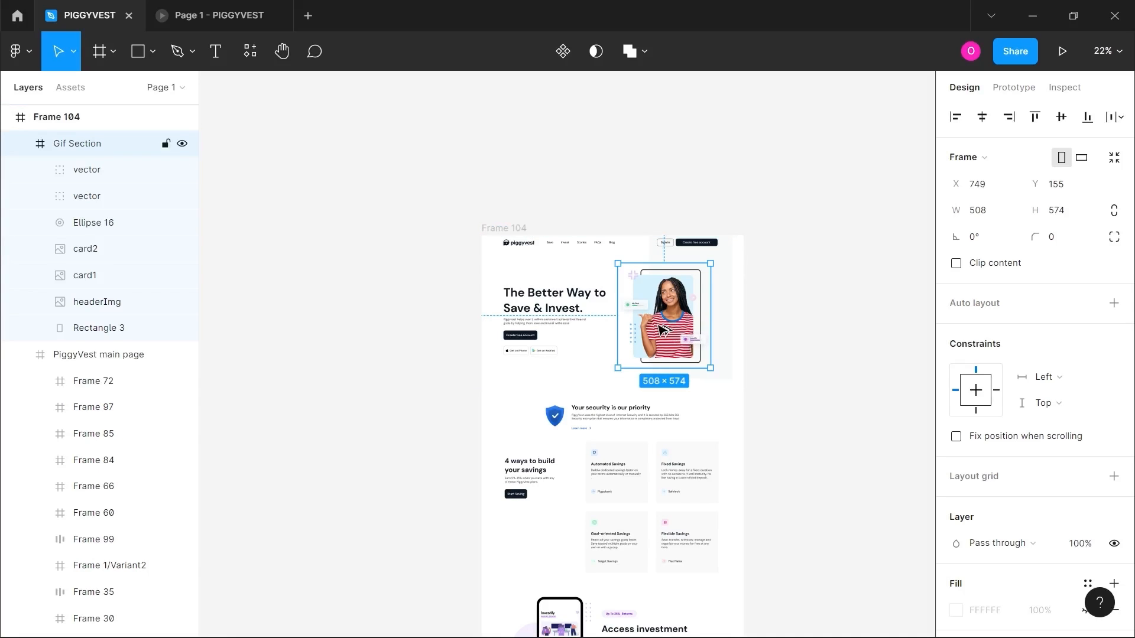
{"action": "left_click_drag", "start_coordinate": [661, 329], "coordinate": [232, 296]}
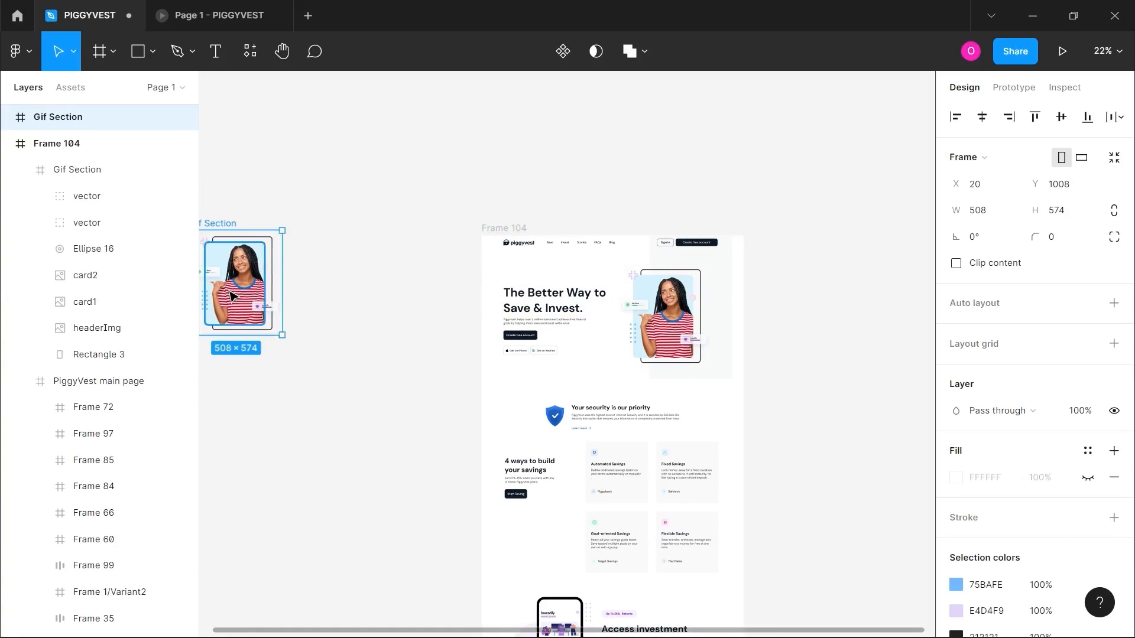
{"action": "scroll", "coordinate": [304, 304], "scroll_direction": "left", "scroll_amount": 3}
{"action": "scroll", "coordinate": [305, 306], "scroll_direction": "up", "scroll_amount": 5}
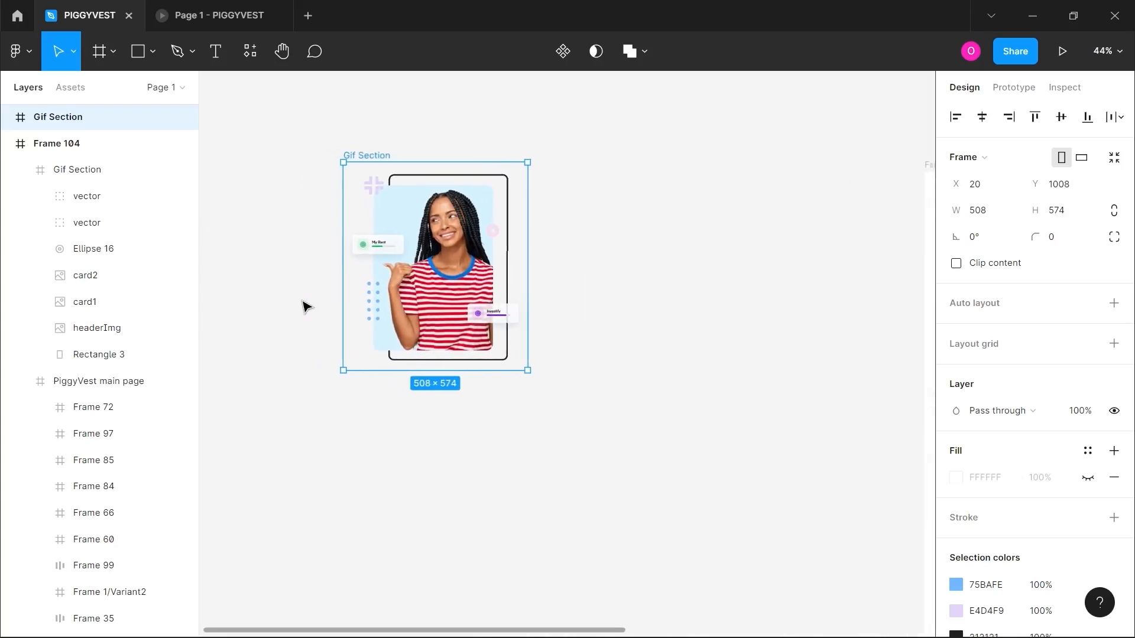
{"action": "scroll", "coordinate": [305, 306], "scroll_direction": "left", "scroll_amount": 2}
{"action": "scroll", "coordinate": [305, 306], "scroll_direction": "up", "scroll_amount": 1}
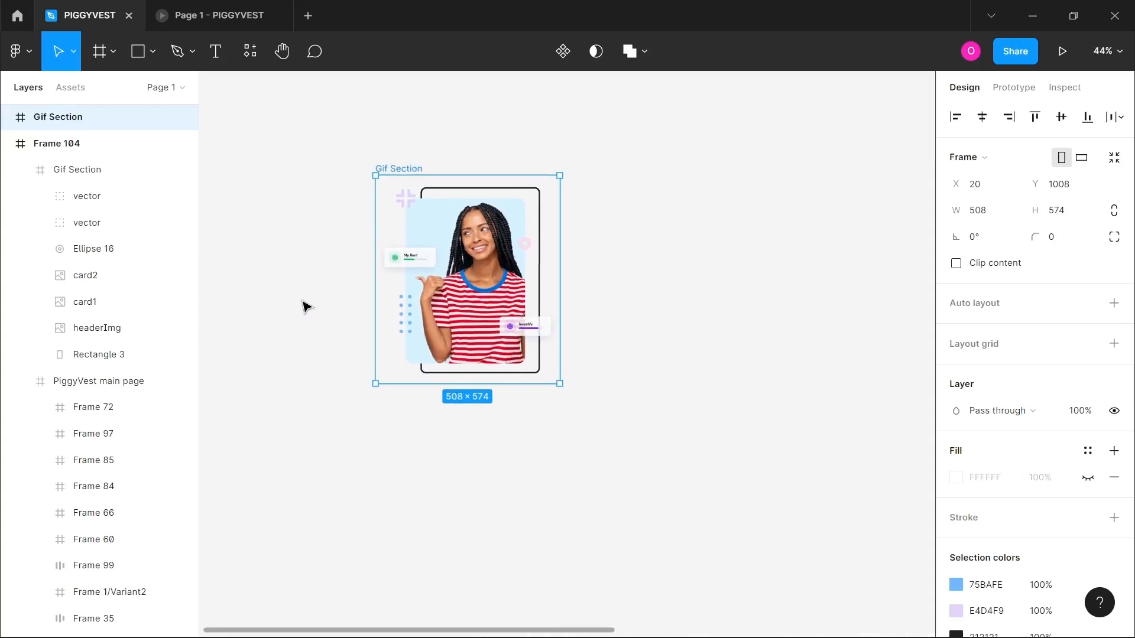
{"action": "left_click", "coordinate": [595, 317]}
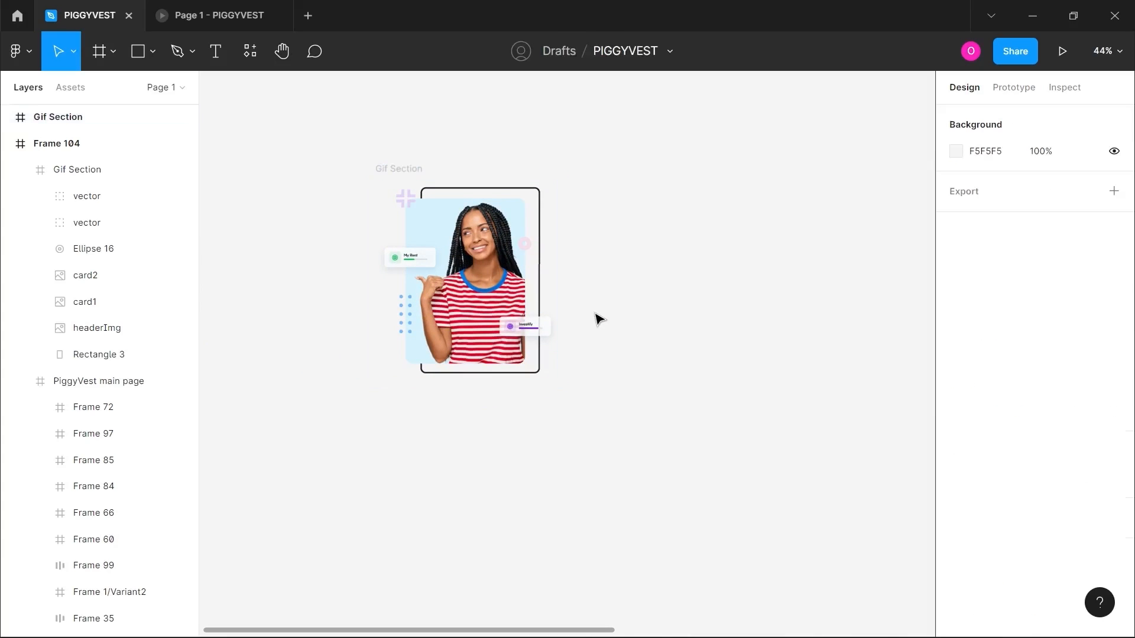
- Turn the copied Gif Section frame into a component and add a second variant to it
{"action": "left_click", "coordinate": [393, 168]}
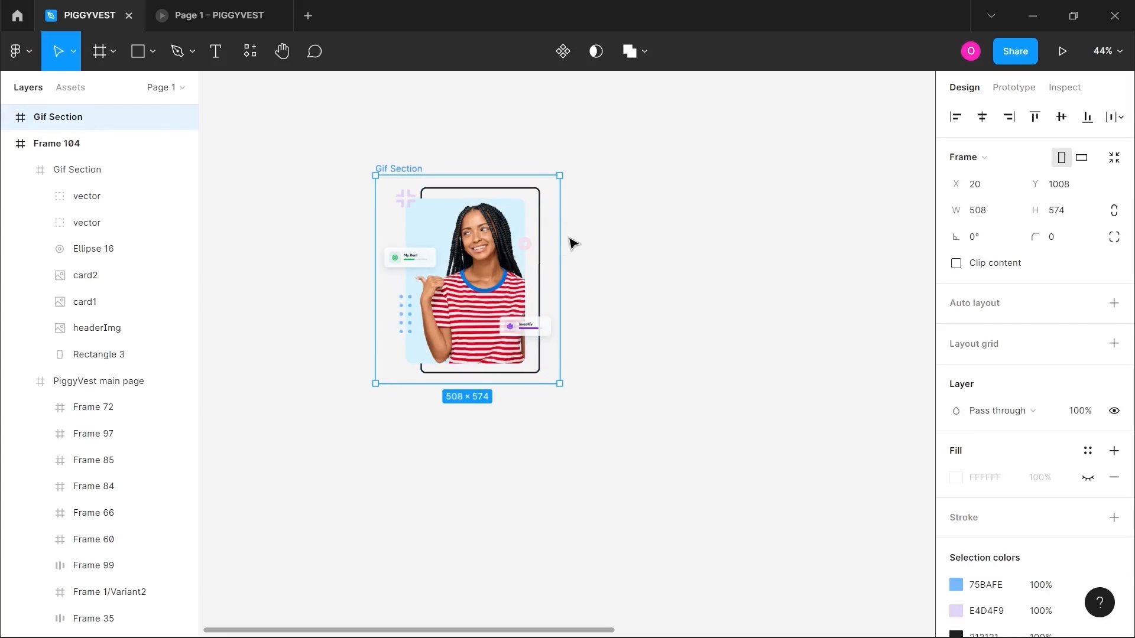
{"action": "left_click", "coordinate": [561, 56]}
{"action": "left_click", "coordinate": [565, 55]}
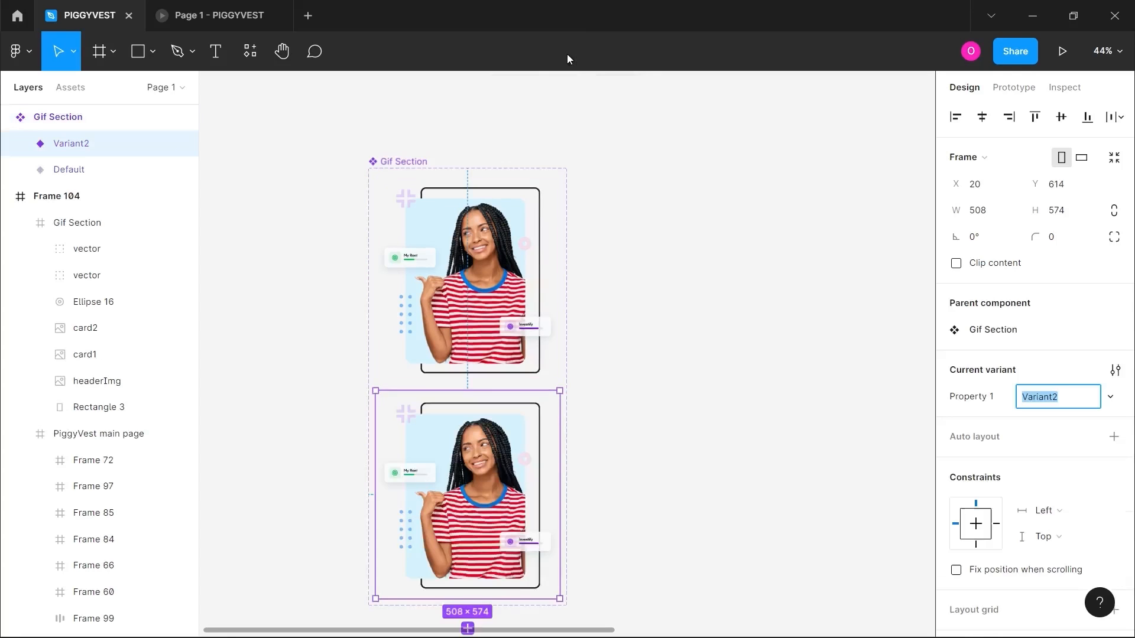
- Move Rectangle 3 of the Default variant behind headerImg at X 82, Y 64, and shorten its height to 456
{"action": "left_click", "coordinate": [449, 184]}
{"action": "scroll", "coordinate": [449, 184], "scroll_direction": "up", "scroll_amount": 4}
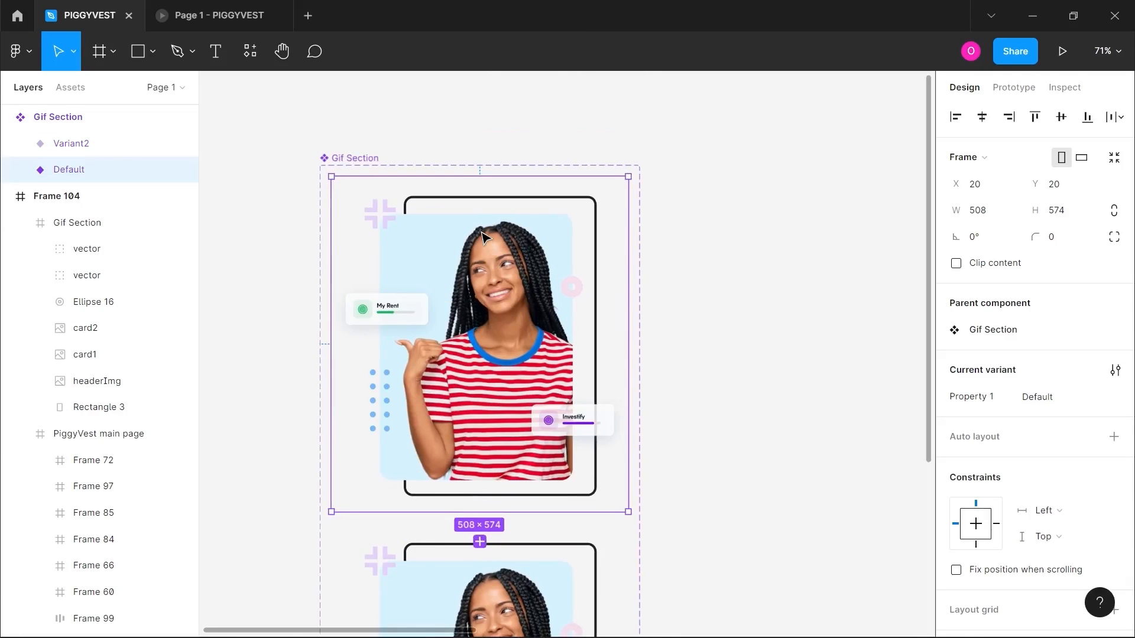
{"action": "scroll", "coordinate": [482, 238], "scroll_direction": "left", "scroll_amount": 1}
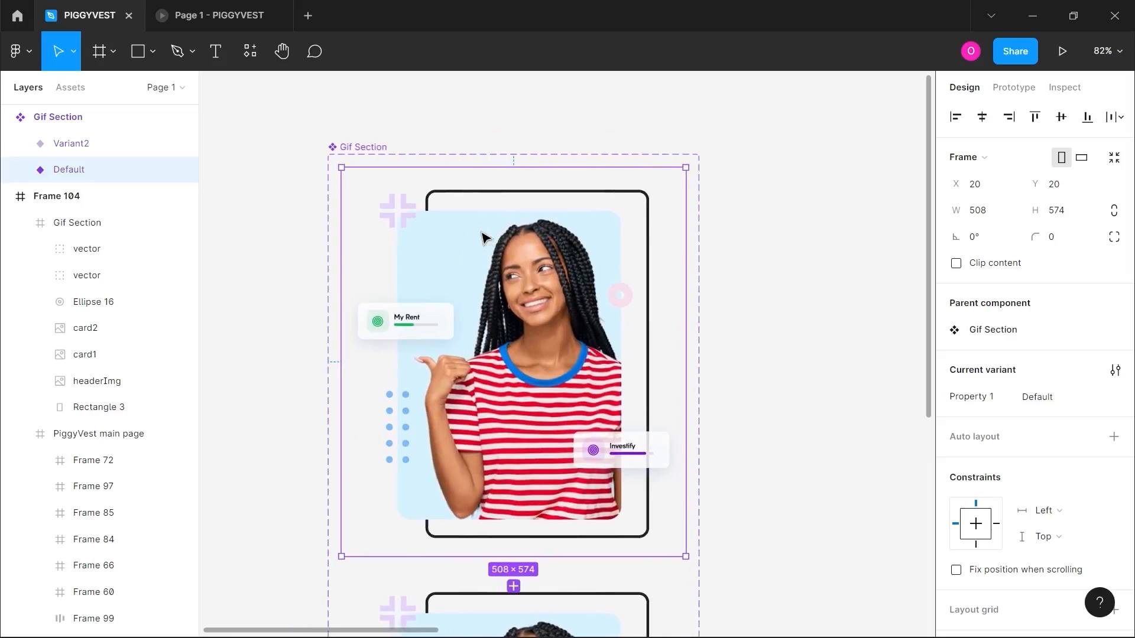
{"action": "left_click", "coordinate": [486, 191]}
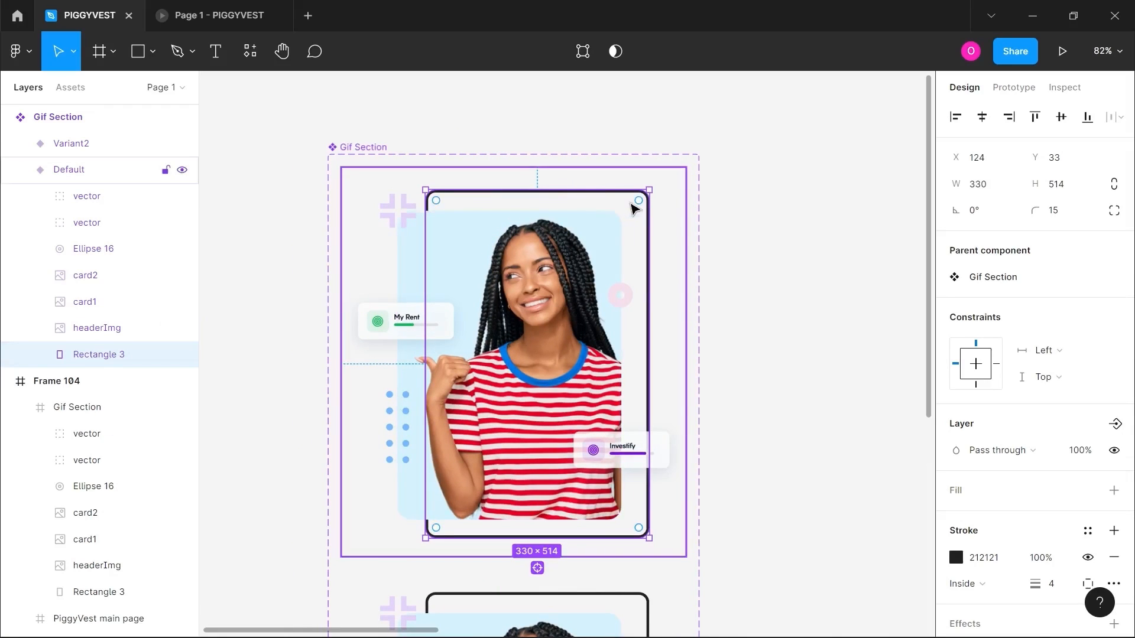
{"action": "left_click_drag", "start_coordinate": [632, 207], "coordinate": [601, 222]}
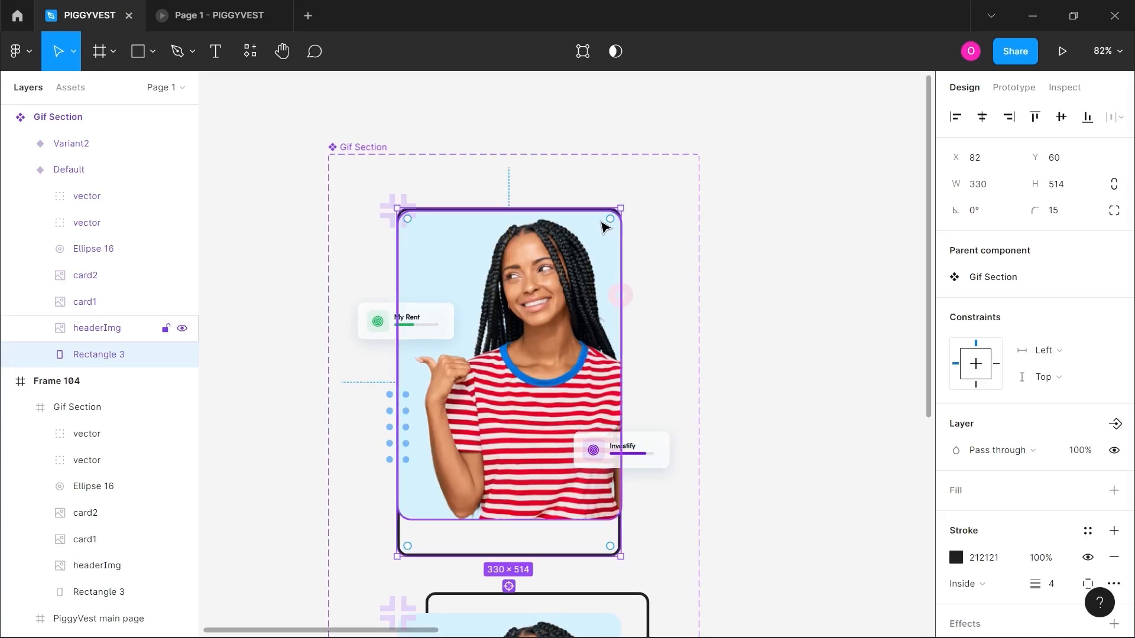
{"action": "key", "text": "Down"}
{"action": "key", "text": "Down"}
{"action": "key", "text": "Down"}
{"action": "key", "text": "Down"}
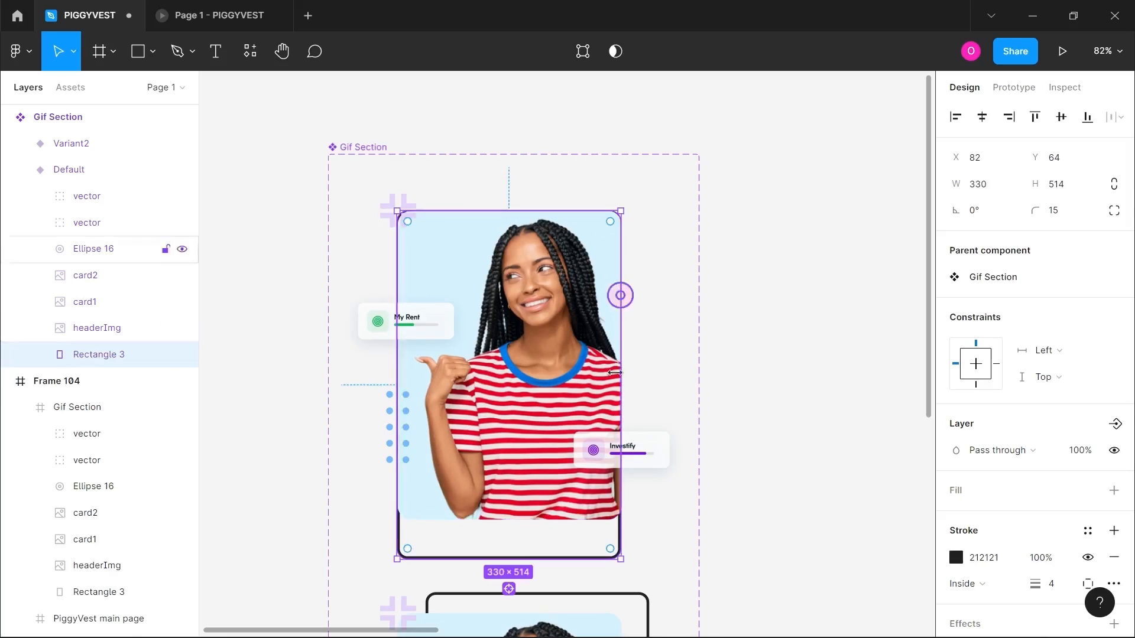
{"action": "left_click_drag", "start_coordinate": [557, 558], "coordinate": [554, 520]}
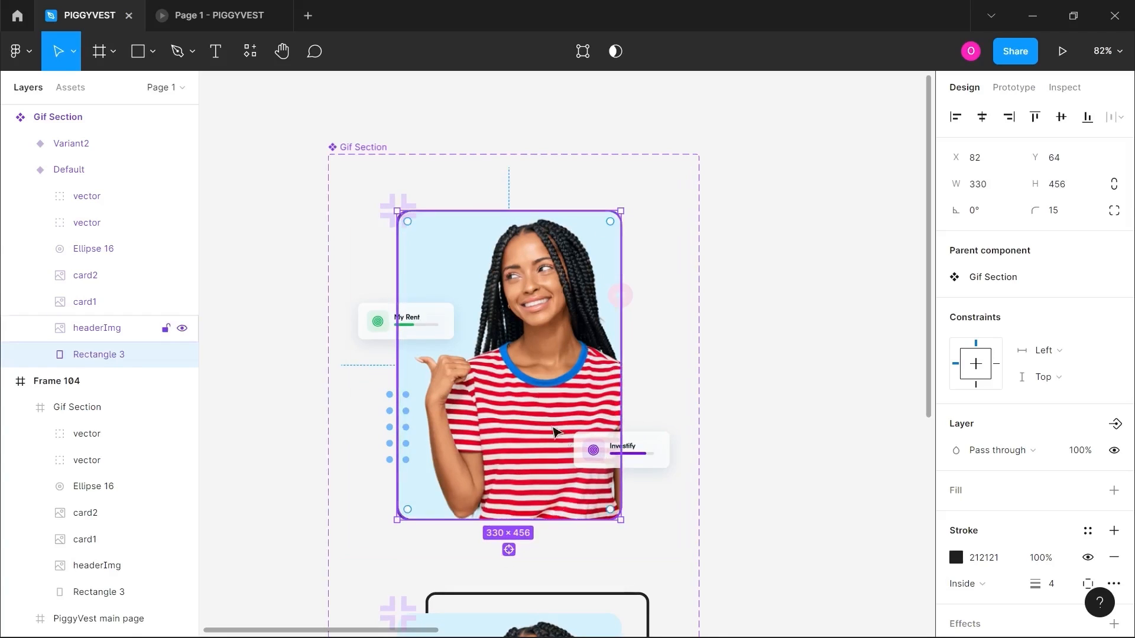
{"action": "left_click", "coordinate": [780, 281]}
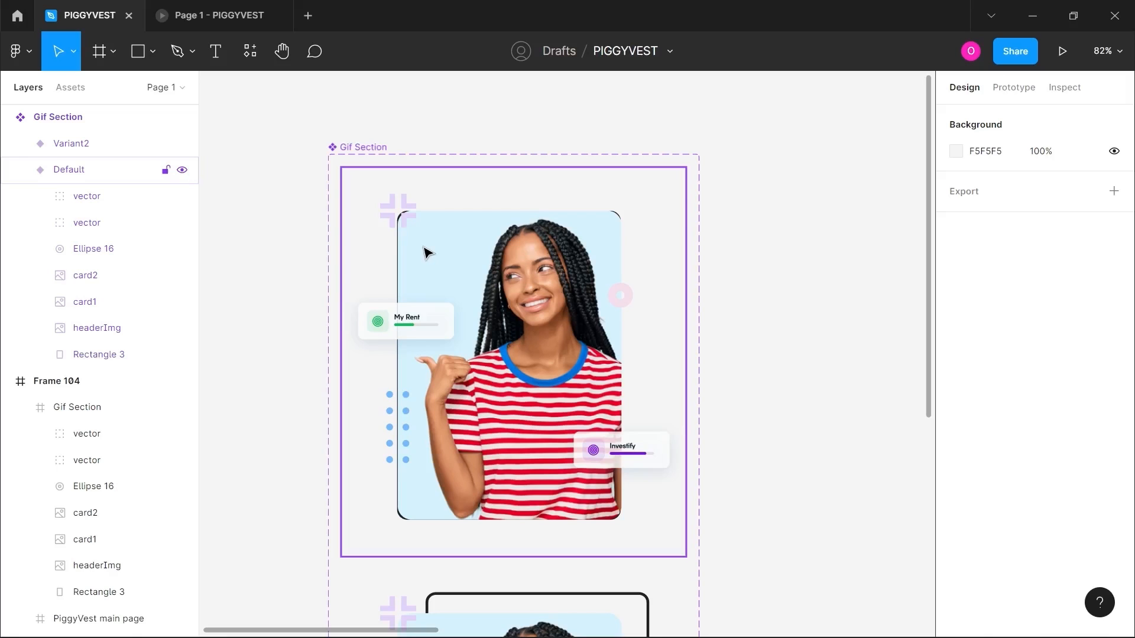
- Compare Rectangle 3 with headerImg in the Default variant and set Rectangle 3's corner radius to 20
{"action": "double_click", "coordinate": [417, 519]}
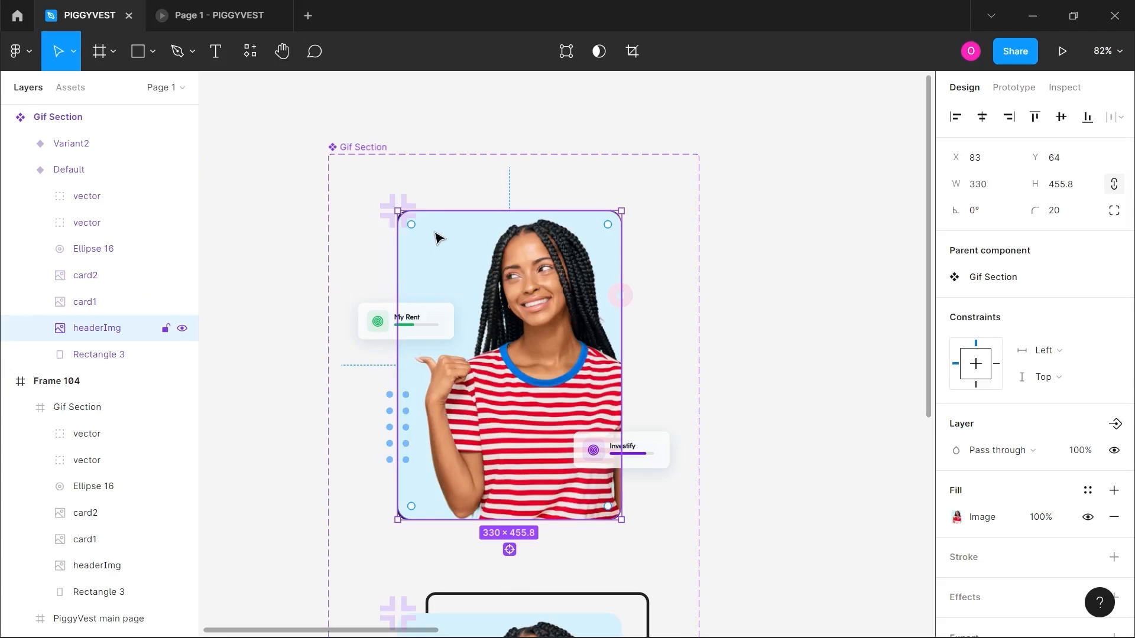
{"action": "scroll", "coordinate": [438, 237], "scroll_direction": "up", "scroll_amount": 3}
{"action": "scroll", "coordinate": [402, 219], "scroll_direction": "up", "scroll_amount": 5}
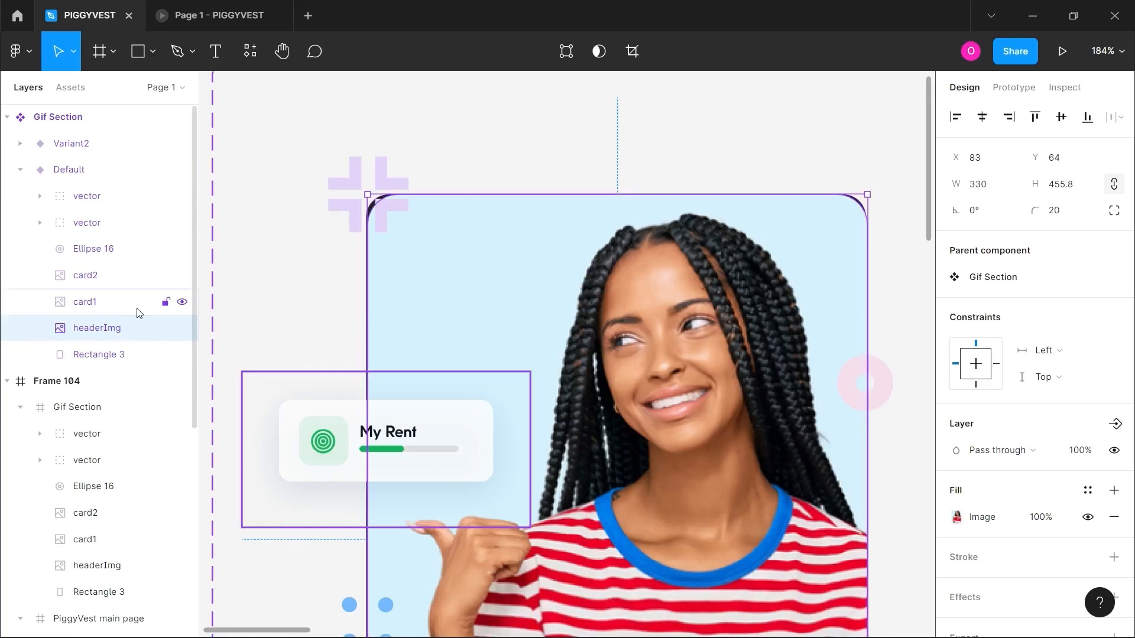
{"action": "left_click", "coordinate": [91, 355]}
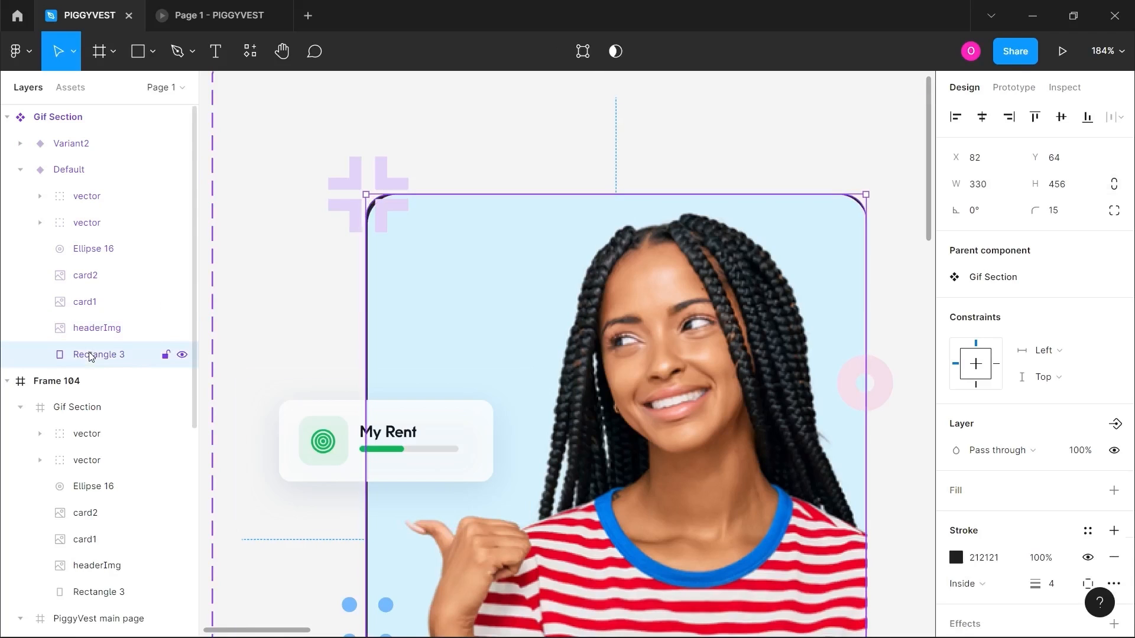
{"action": "left_click", "coordinate": [87, 329]}
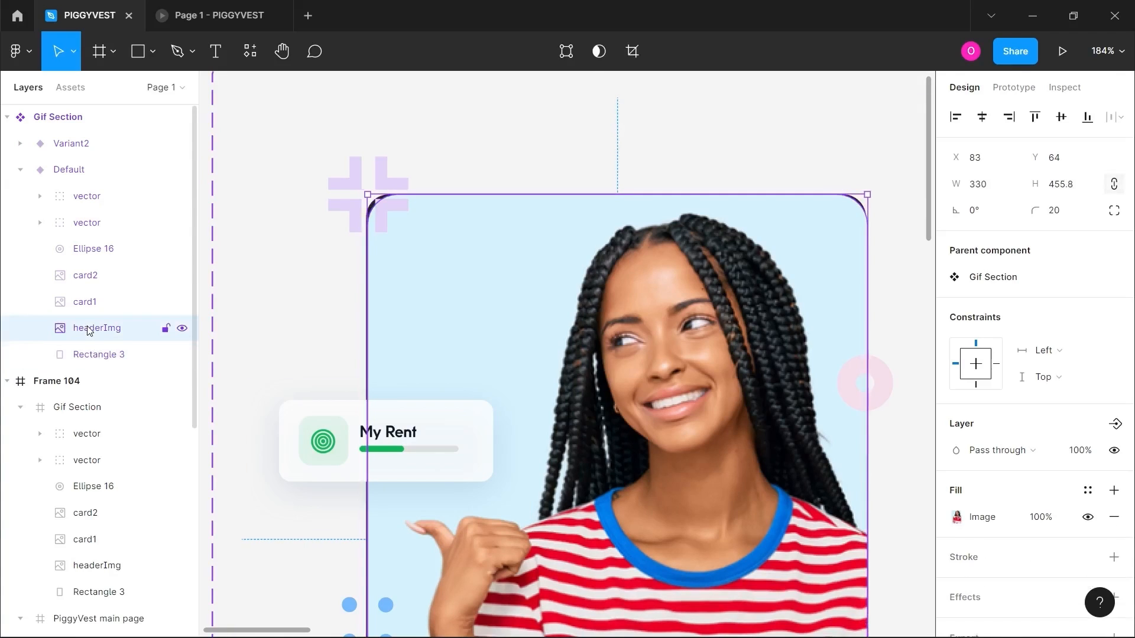
{"action": "left_click", "coordinate": [91, 355]}
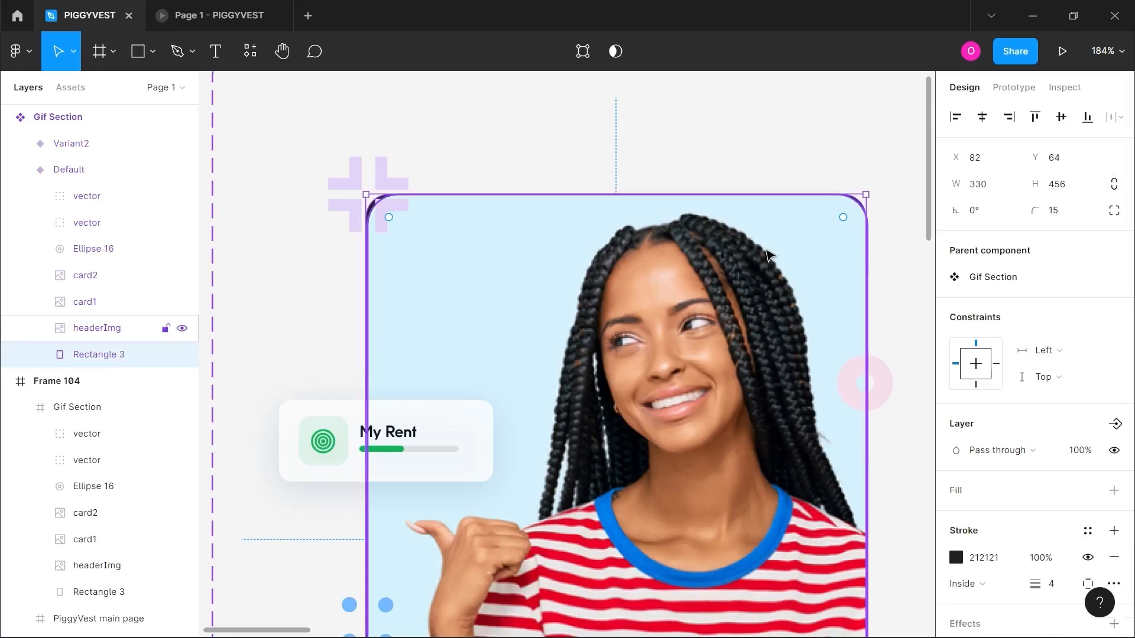
{"action": "left_click", "coordinate": [1067, 214]}
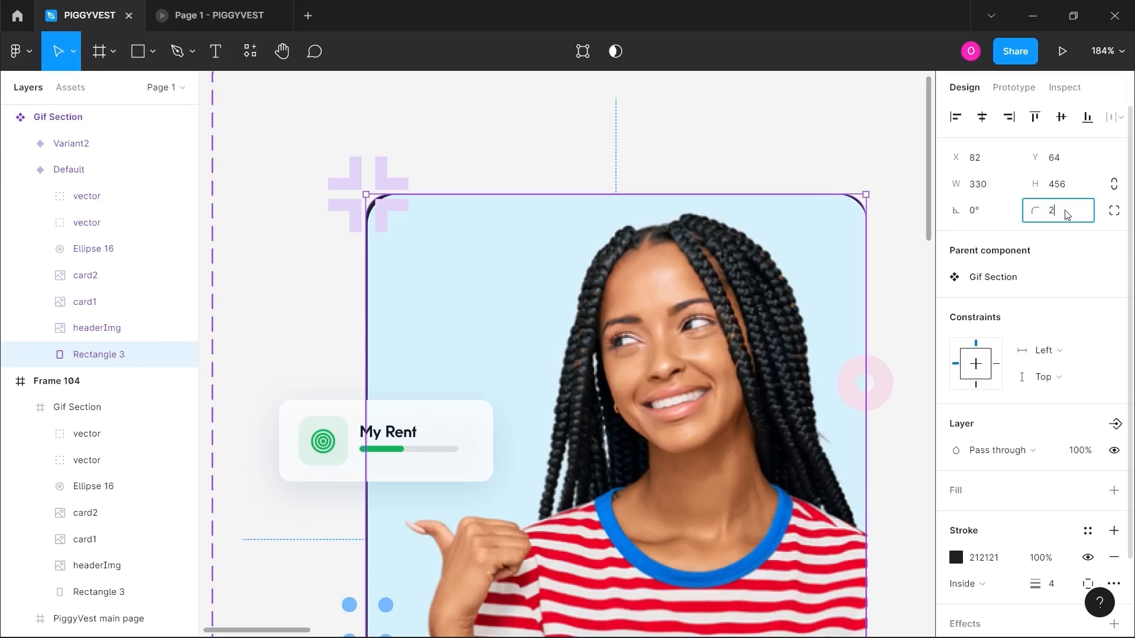
{"action": "type", "text": "20"}
{"action": "key", "text": "Return"}
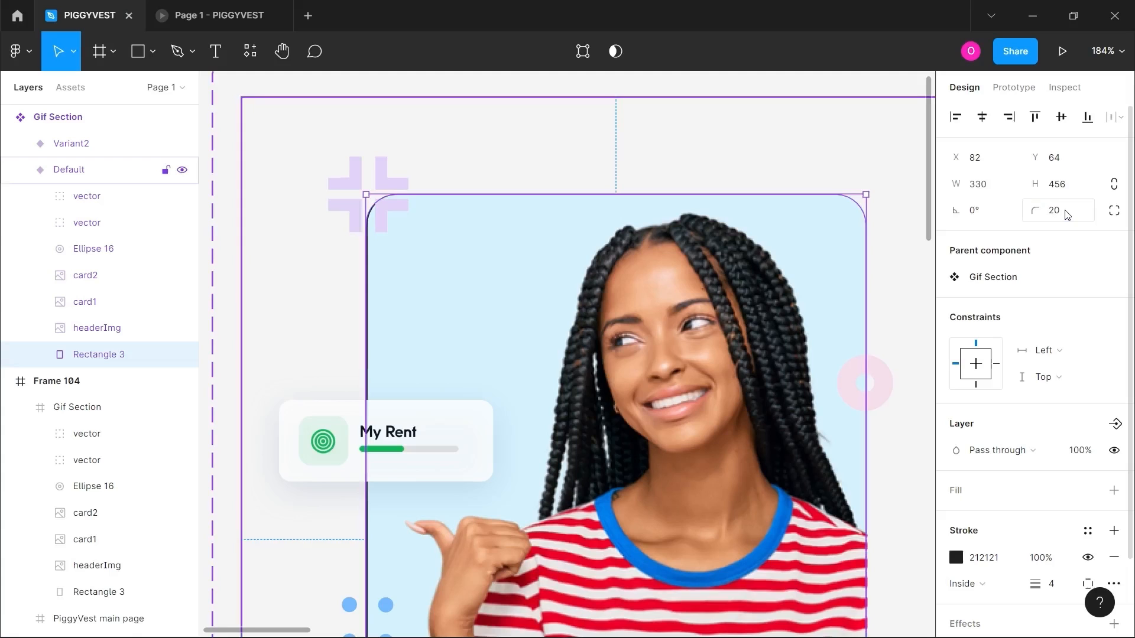
- Nudge Rectangle 3 to X 83 so that it sits exactly behind headerImg in the Default variant
{"action": "key", "text": "Right"}
{"action": "key", "text": "Up"}
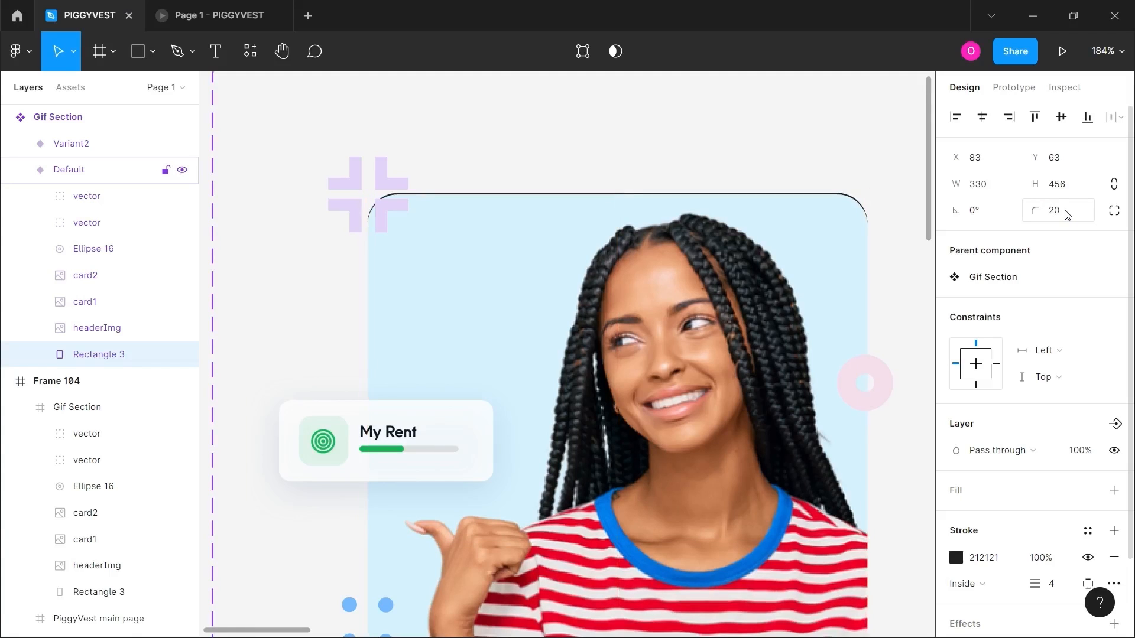
{"action": "scroll", "coordinate": [1067, 215], "scroll_direction": "down", "scroll_amount": 3}
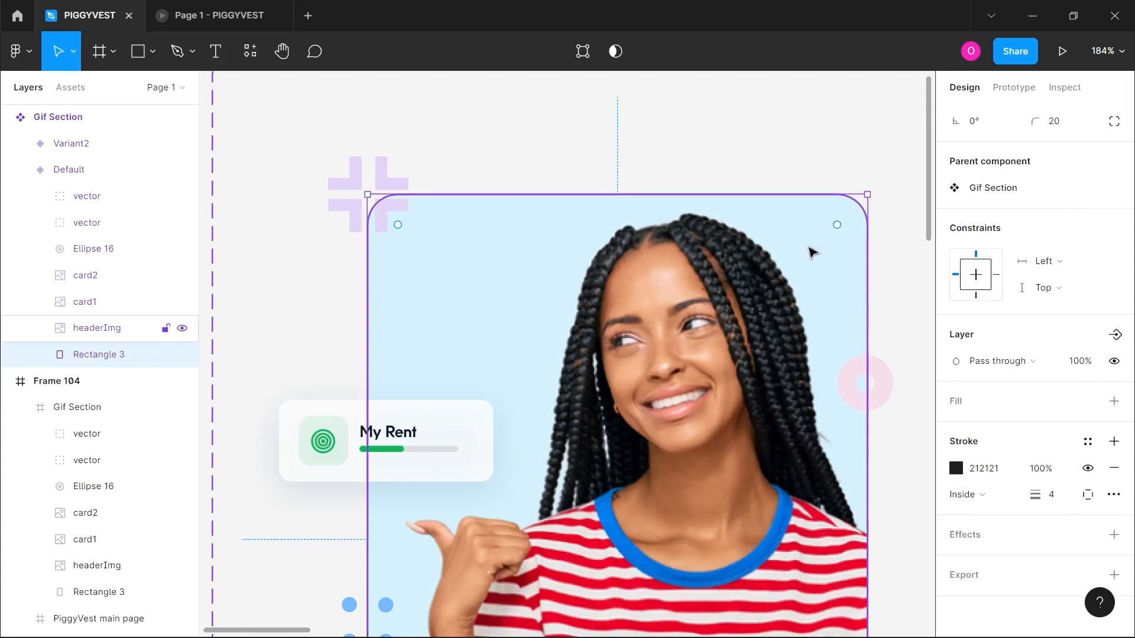
{"action": "scroll", "coordinate": [812, 252], "scroll_direction": "down", "scroll_amount": 5, "text": "ctrl"}
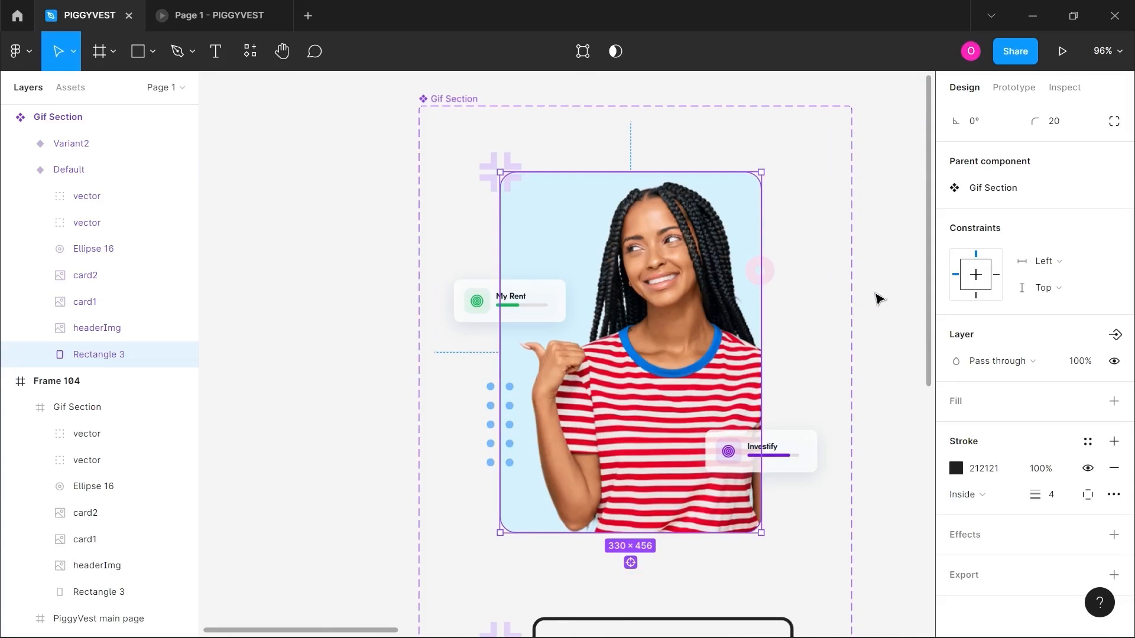
{"action": "left_click", "coordinate": [879, 298]}
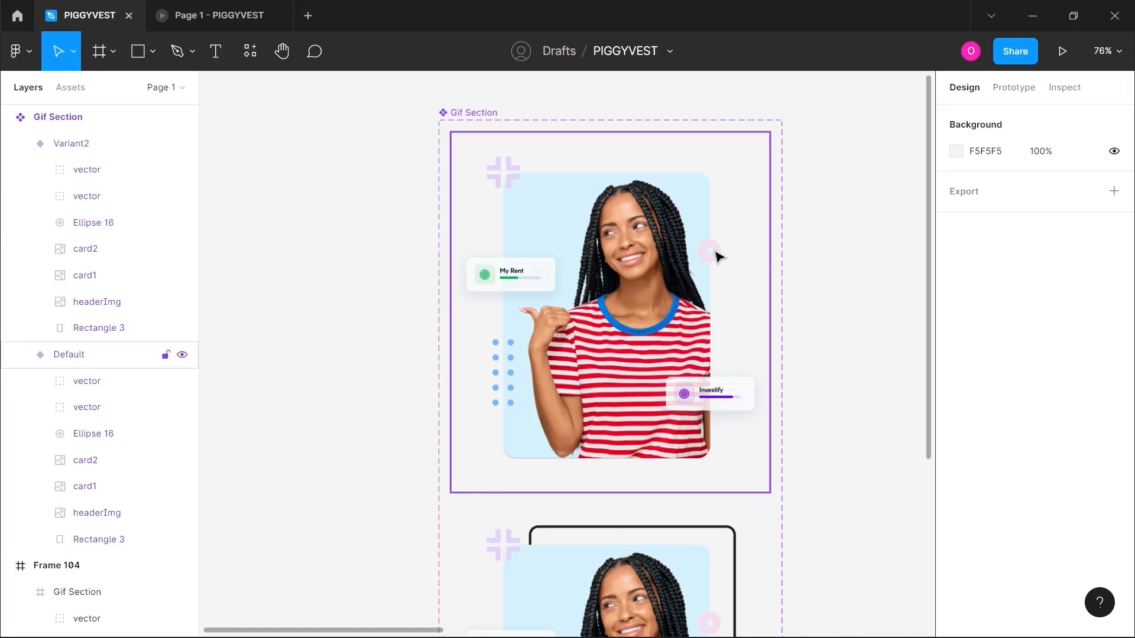
- Delete Ellipse 16, card1, card2 and both vector groups from the Default variant, keeping only headerImg and Rectangle 3
{"action": "left_click", "coordinate": [712, 253]}
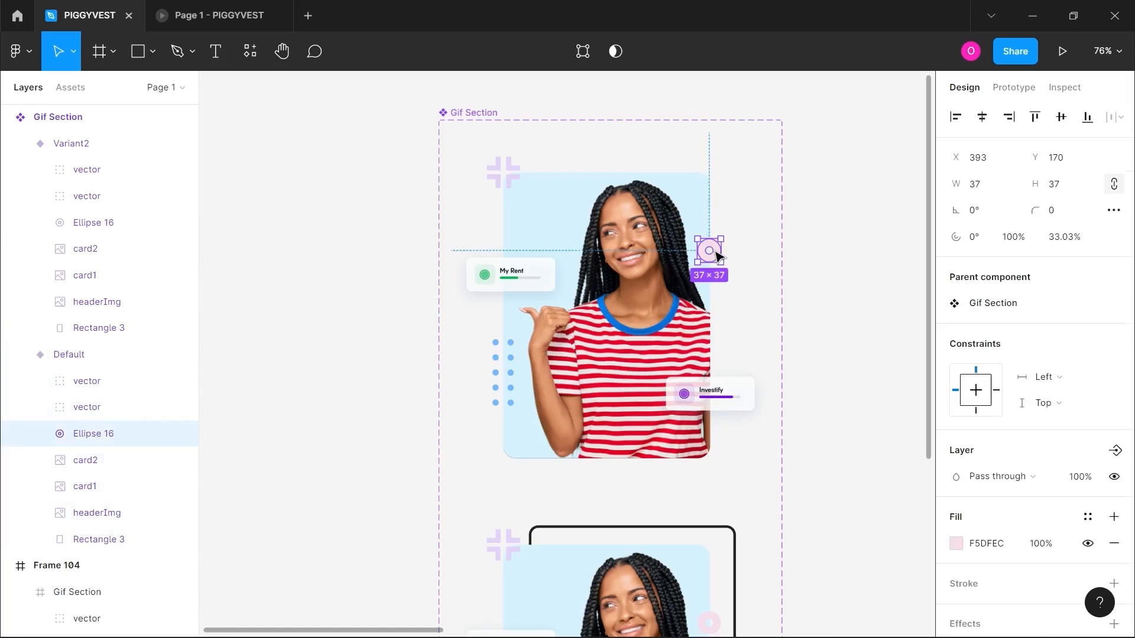
{"action": "left_click", "coordinate": [731, 396], "text": "shift"}
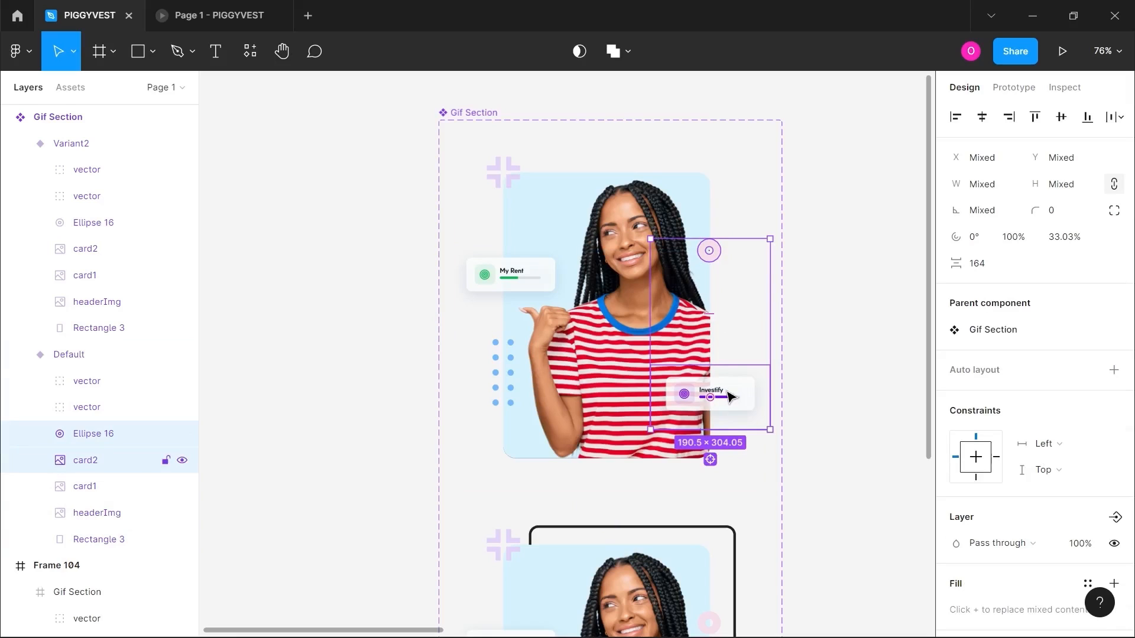
{"action": "left_click", "coordinate": [499, 375], "text": "shift"}
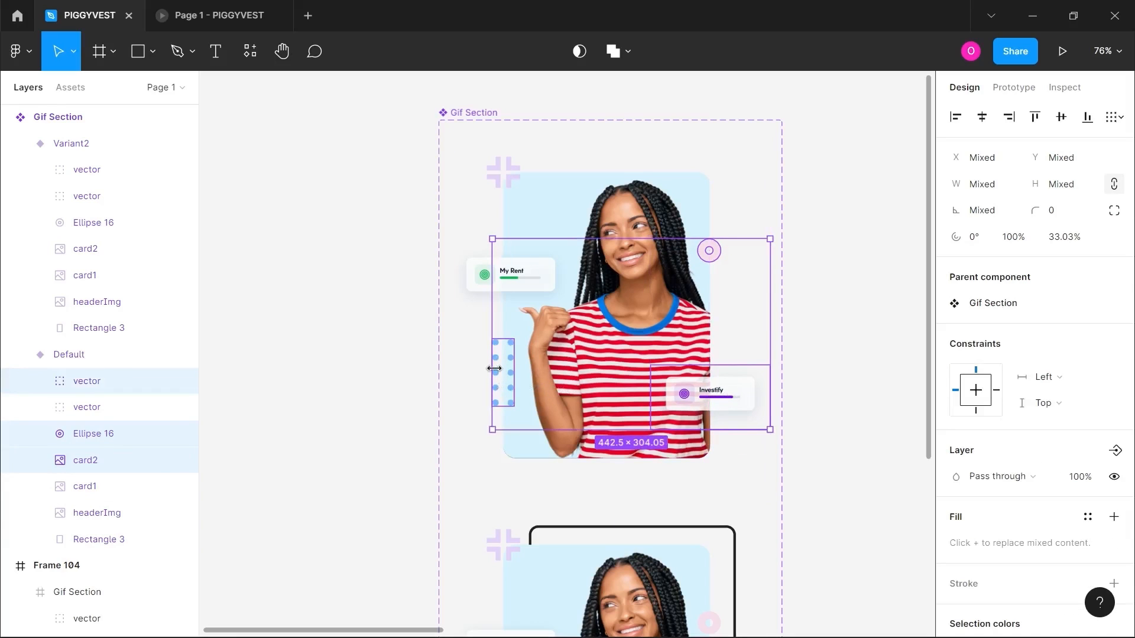
{"action": "left_click", "coordinate": [471, 276], "text": "shift"}
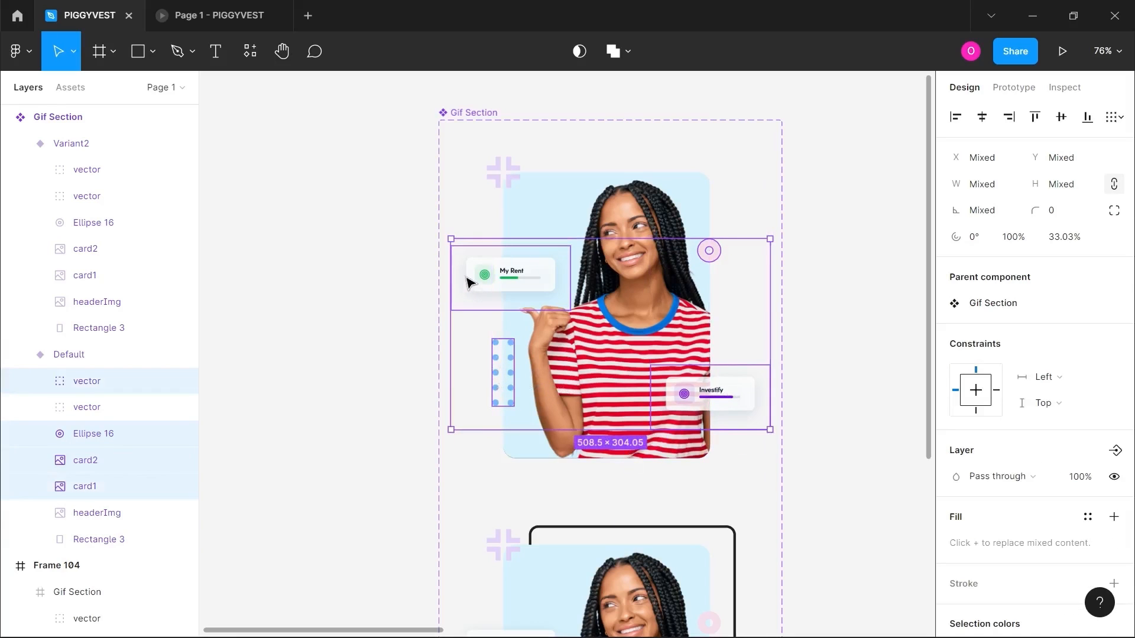
{"action": "left_click", "coordinate": [495, 177], "text": "shift"}
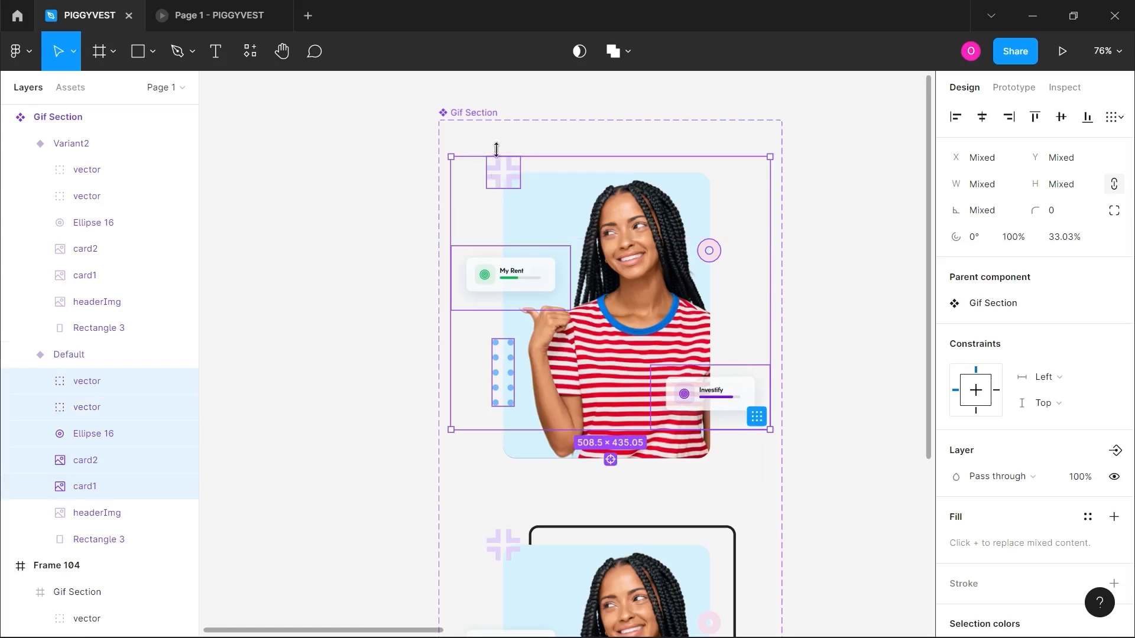
{"action": "scroll", "coordinate": [498, 148], "scroll_direction": "down", "scroll_amount": 5}
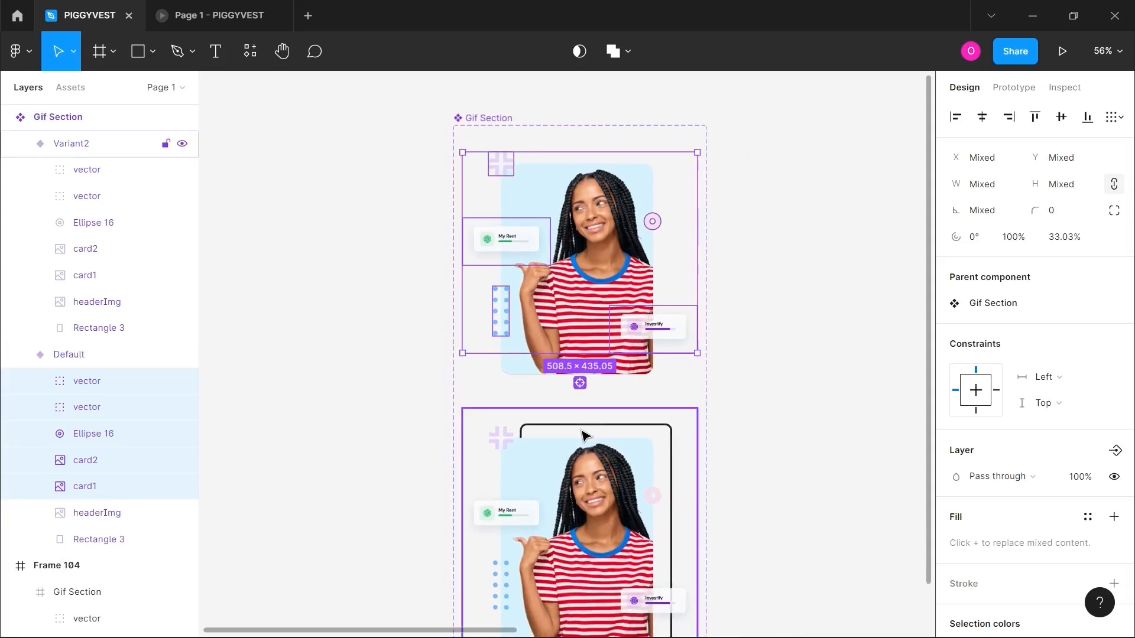
{"action": "key", "text": "Delete"}
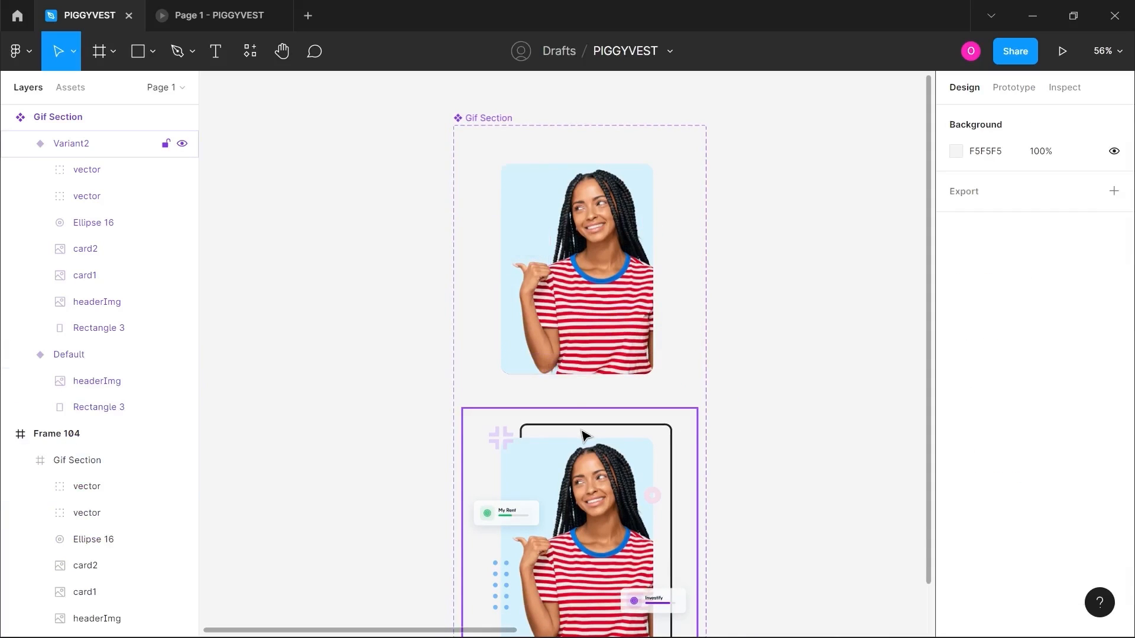
- Shift Variant2's card1, card2, Ellipse 16 and both vector groups down together until their selection ends just below the photo's bottom edge
{"action": "left_click", "coordinate": [506, 176]}
{"action": "scroll", "coordinate": [655, 496], "scroll_direction": "down", "scroll_amount": 2}
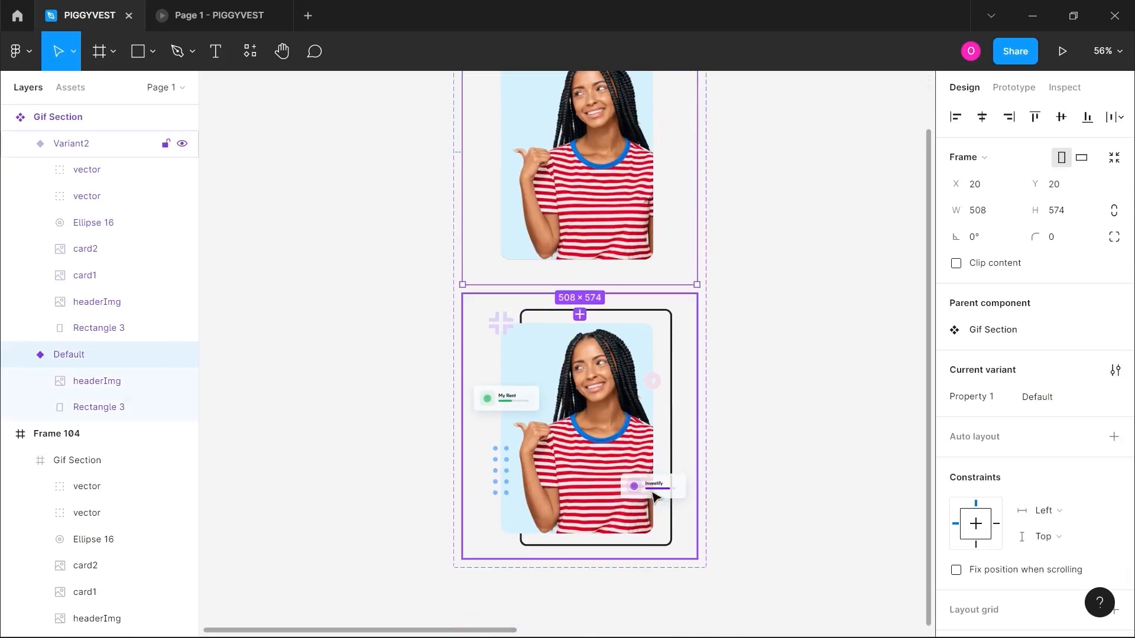
{"action": "left_click", "coordinate": [648, 487]}
{"action": "left_click", "coordinate": [647, 488]}
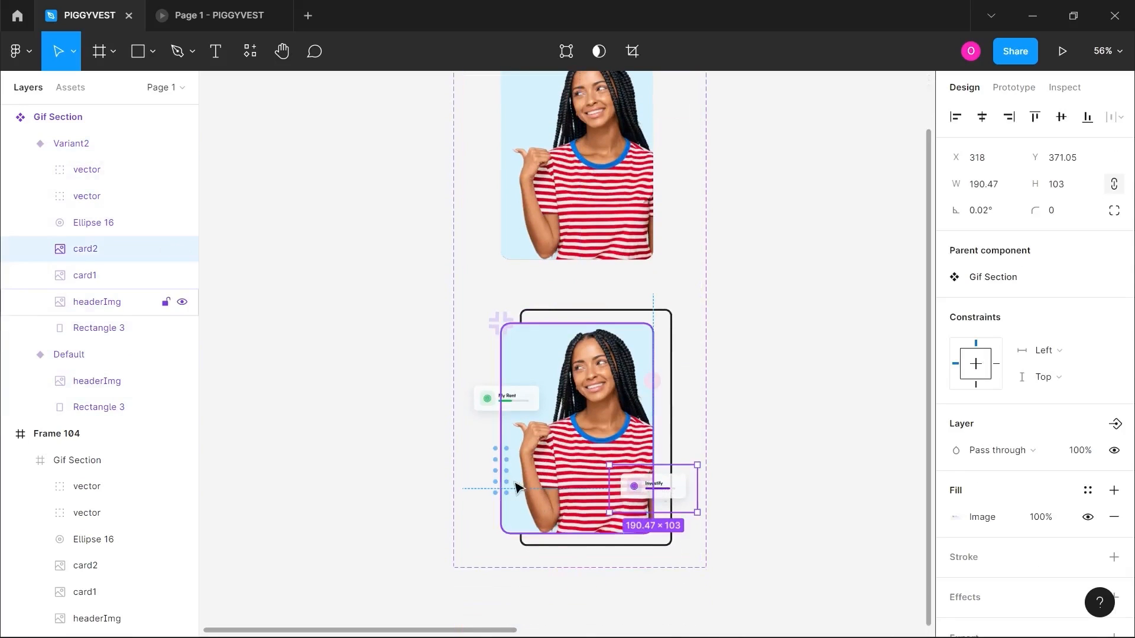
{"action": "left_click", "coordinate": [496, 485], "text": "shift"}
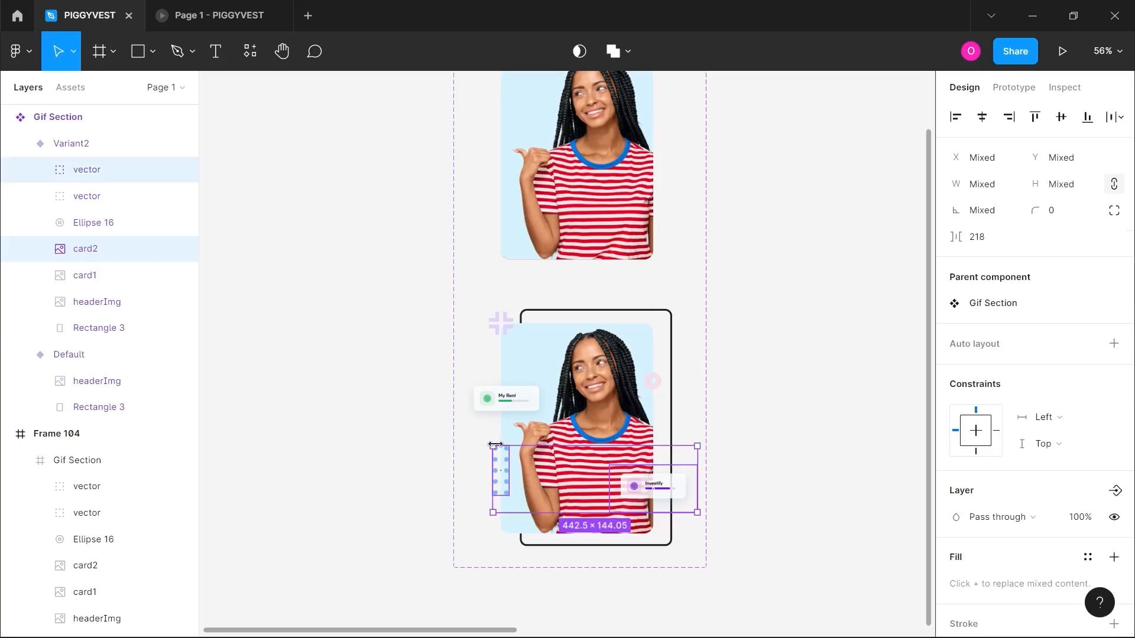
{"action": "left_click", "coordinate": [496, 398], "text": "shift"}
{"action": "left_click", "coordinate": [496, 335], "text": "shift"}
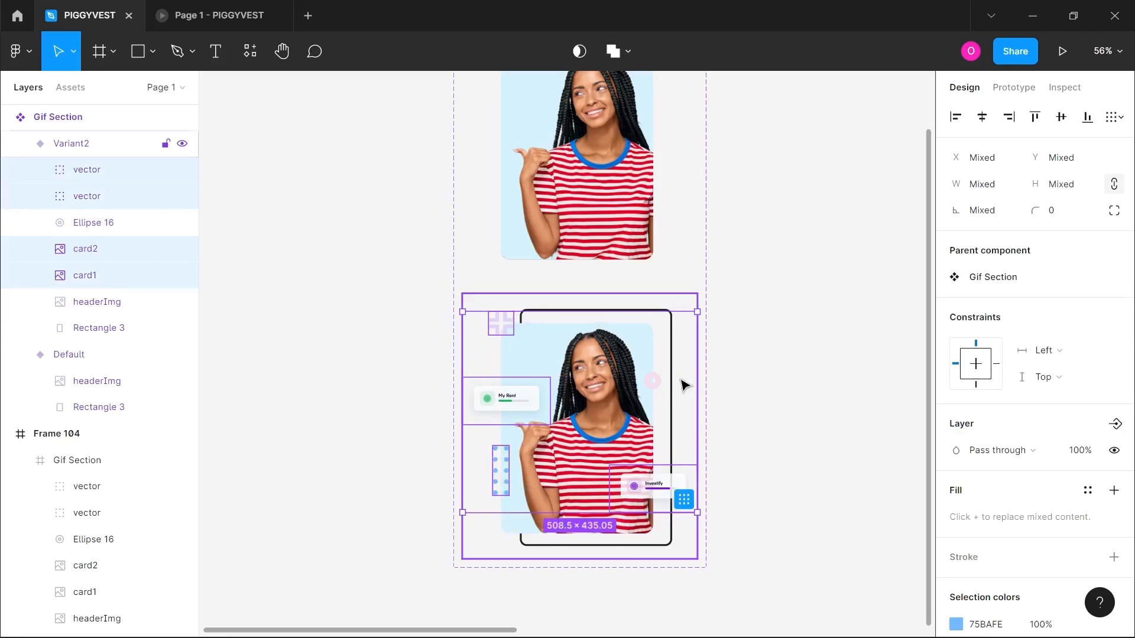
{"action": "left_click", "coordinate": [652, 384], "text": "shift"}
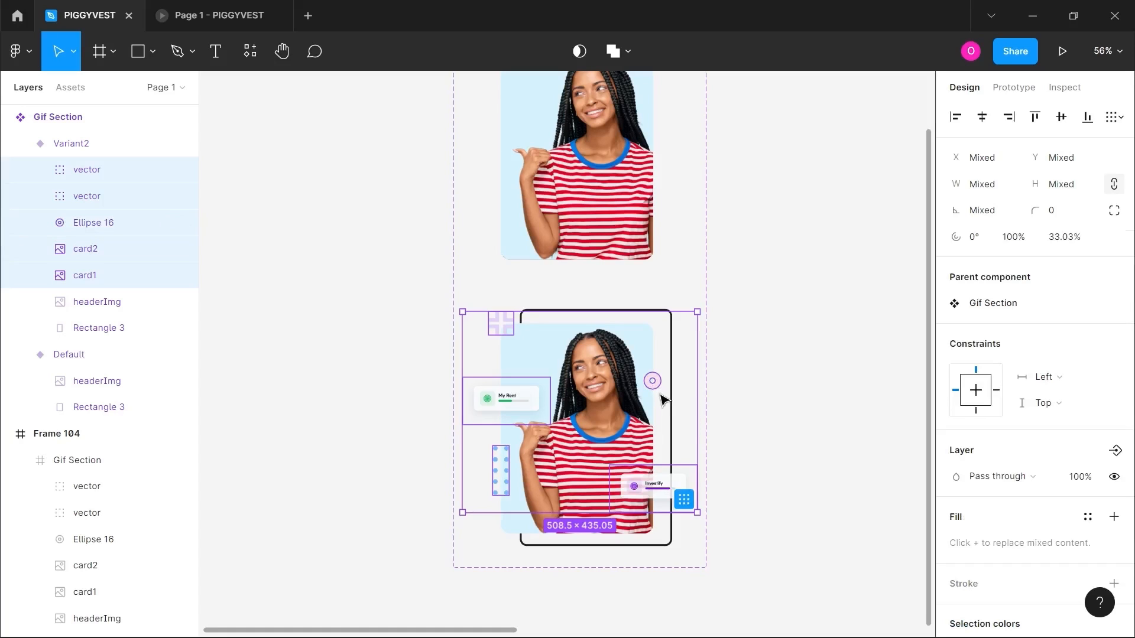
{"action": "key", "text": "shift+Down"}
{"action": "key", "text": "shift+Down"}
{"action": "key", "text": "shift+Down"}
{"action": "key", "text": "shift+Down"}
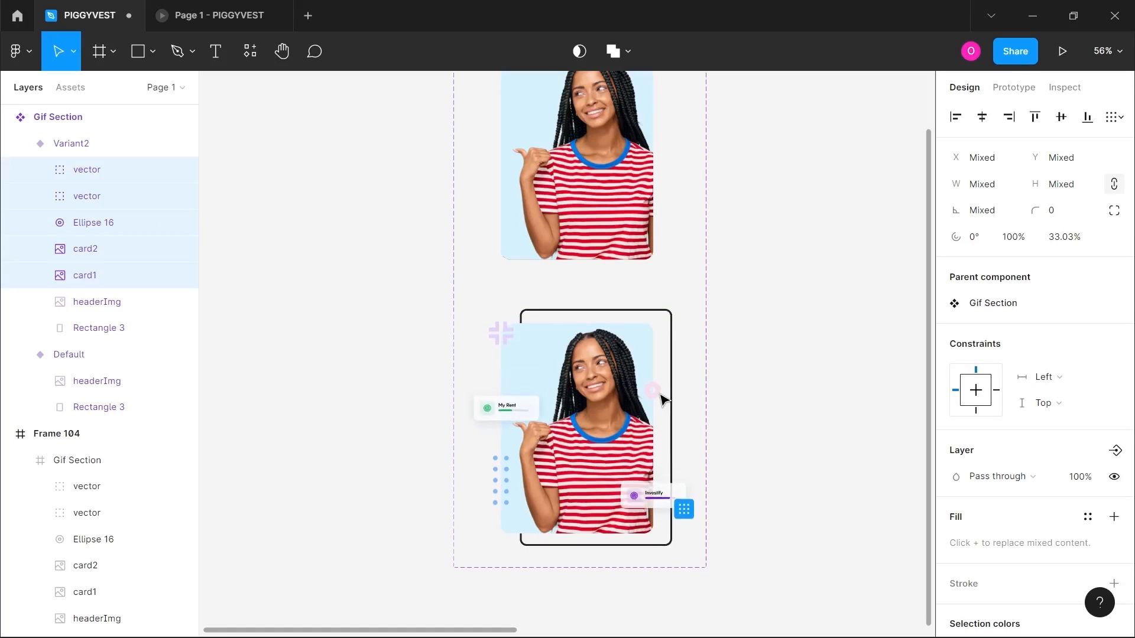
{"action": "key", "text": "shift+Down"}
{"action": "key", "text": "shift+Down"}
{"action": "key", "text": "shift+Down"}
{"action": "key", "text": "shift+Down"}
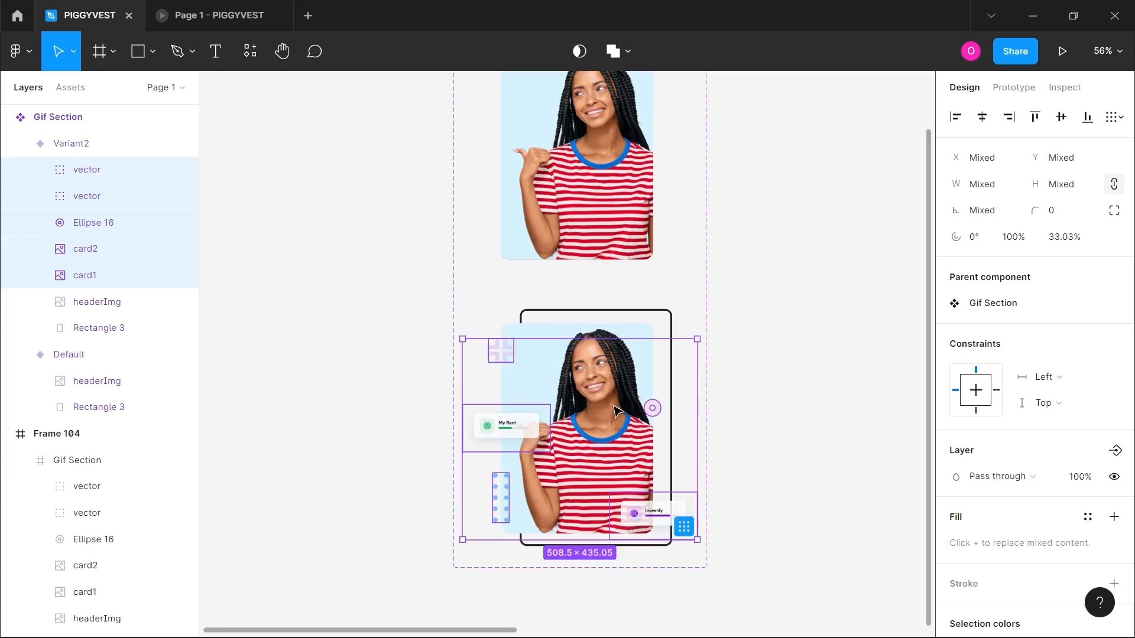
- Paste copies of Variant2's shifted cards, Ellipse 16 and vector groups into the Default variant
{"action": "scroll", "coordinate": [631, 229], "scroll_direction": "up", "scroll_amount": 3}
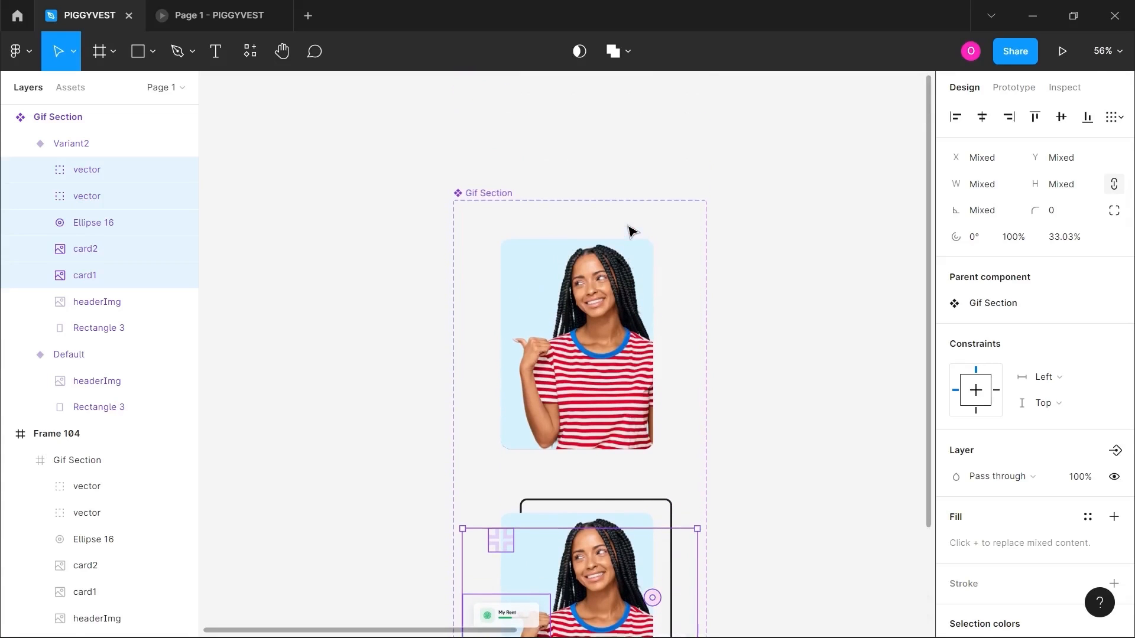
{"action": "left_click", "coordinate": [635, 324]}
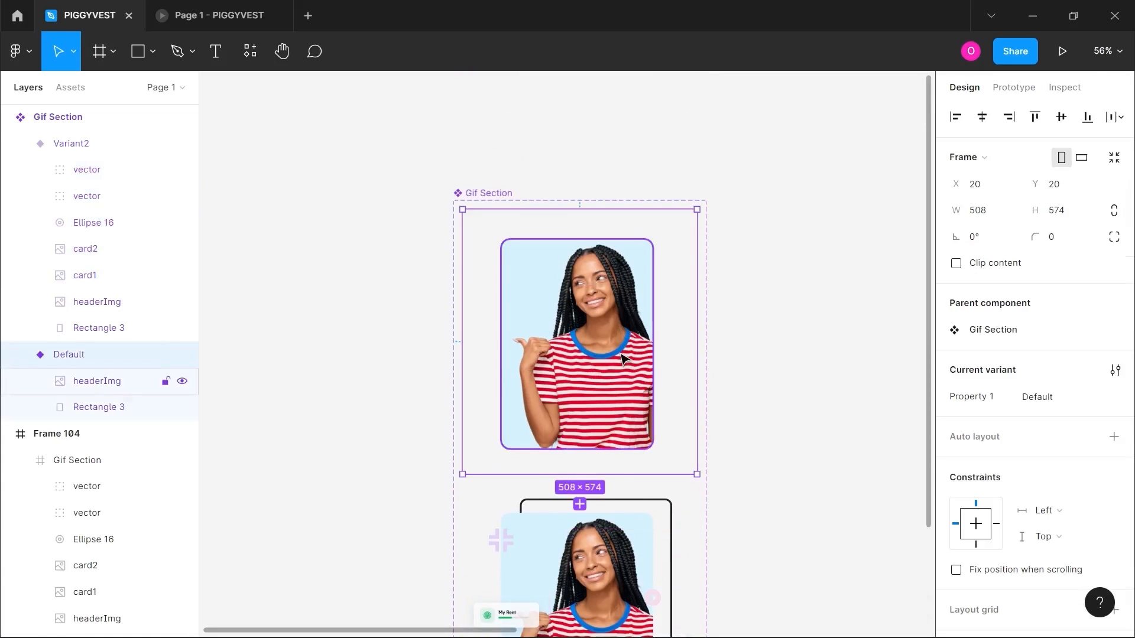
{"action": "key", "text": "ctrl+v"}
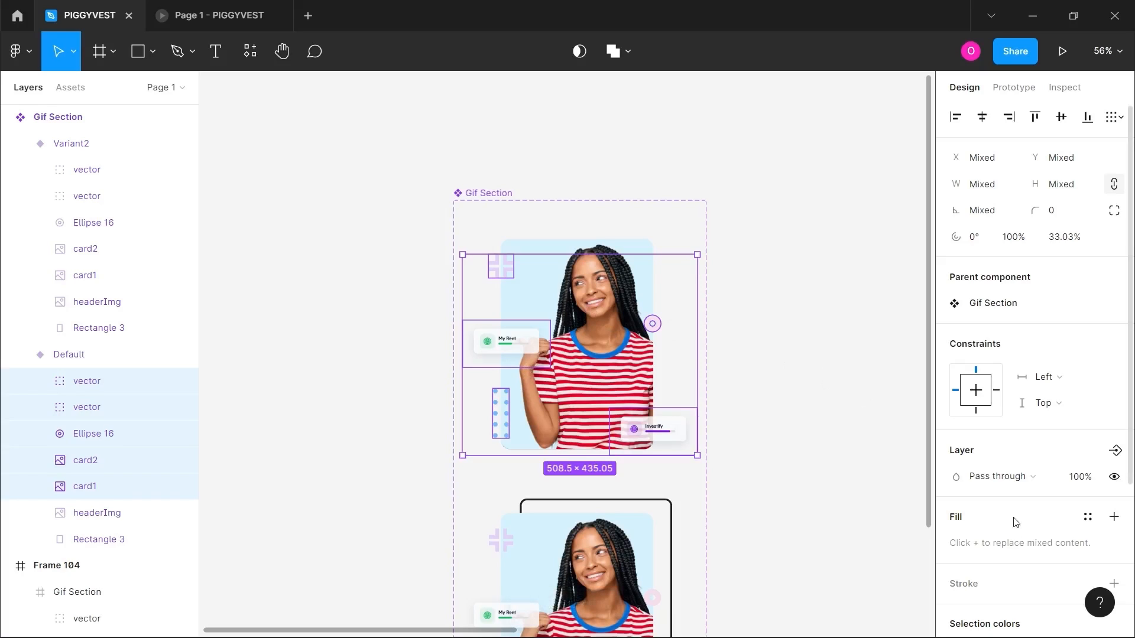
- Set the opacity of the Default variant's pasted cards, Ellipse 16 and both vector groups to 0%
{"action": "left_click", "coordinate": [1086, 480]}
{"action": "type", "text": "0"}
{"action": "key", "text": "Return"}
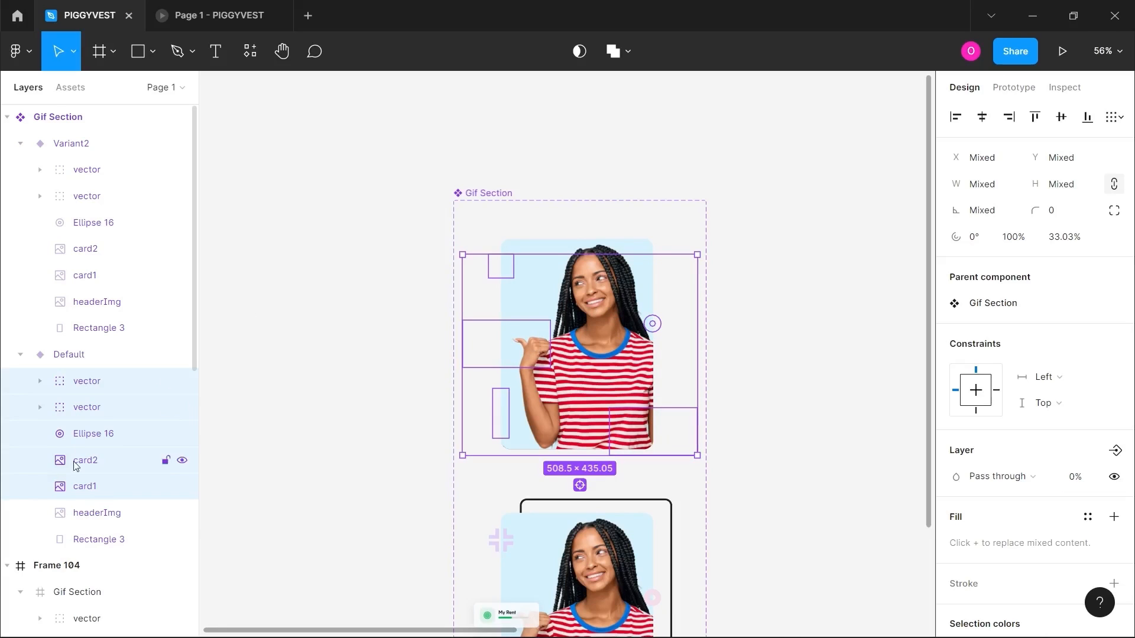
- Set the opacity of headerImg and Rectangle 3 in the Default variant to 0%
{"action": "left_click", "coordinate": [77, 510]}
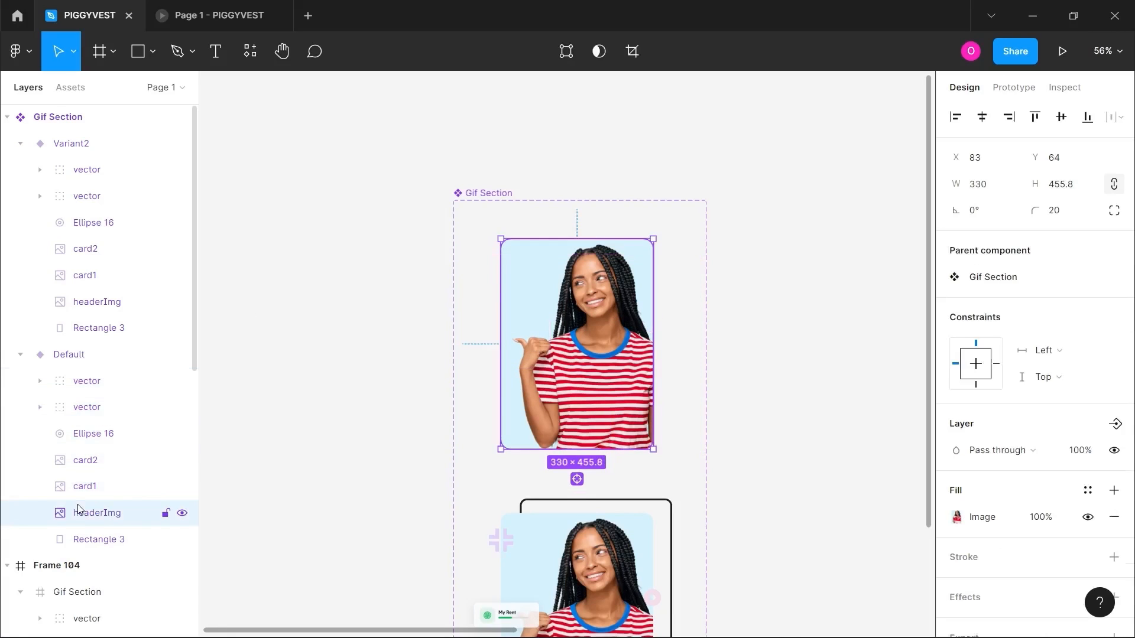
{"action": "left_click", "coordinate": [98, 539], "text": "shift"}
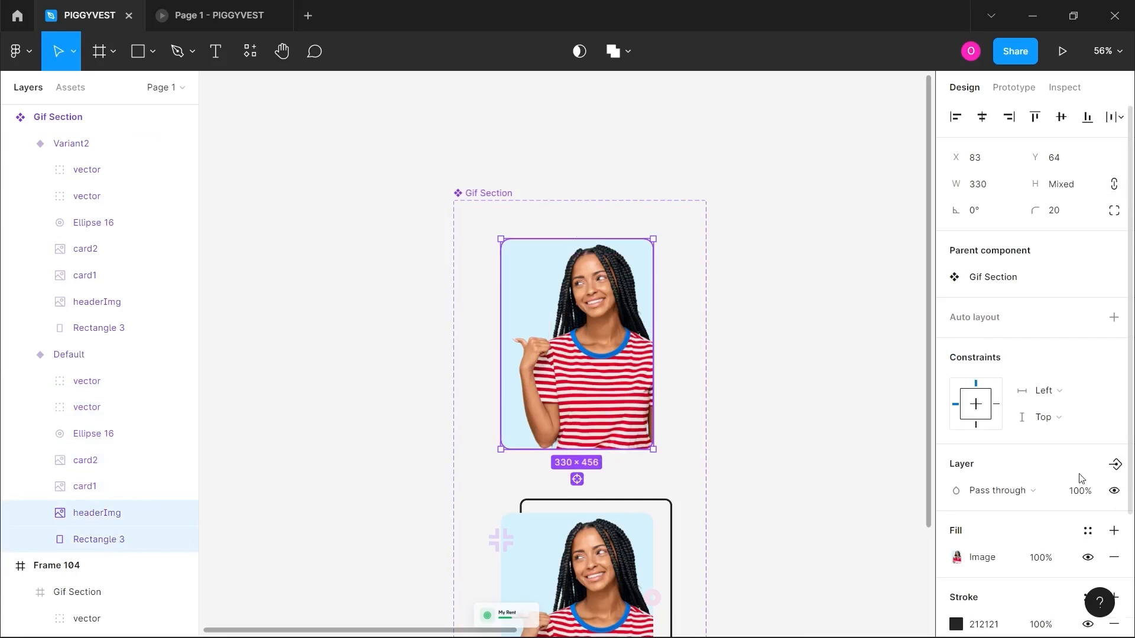
{"action": "left_click", "coordinate": [1087, 494]}
{"action": "type", "text": "0"}
{"action": "key", "text": "Return"}
- Set the opacity of Variant2's card1, card2, Ellipse 16 and both vector groups to 0%, leaving headerImg and Rectangle 3 as they are
{"action": "scroll", "coordinate": [773, 499], "scroll_direction": "down", "scroll_amount": 3}
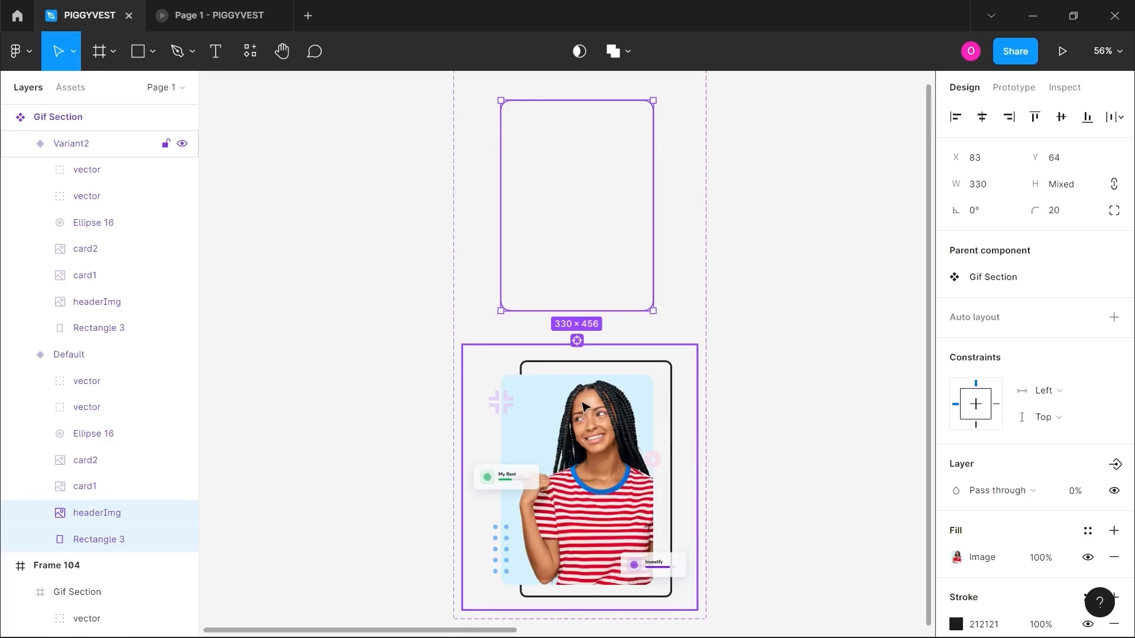
{"action": "scroll", "coordinate": [582, 405], "scroll_direction": "up", "scroll_amount": 2}
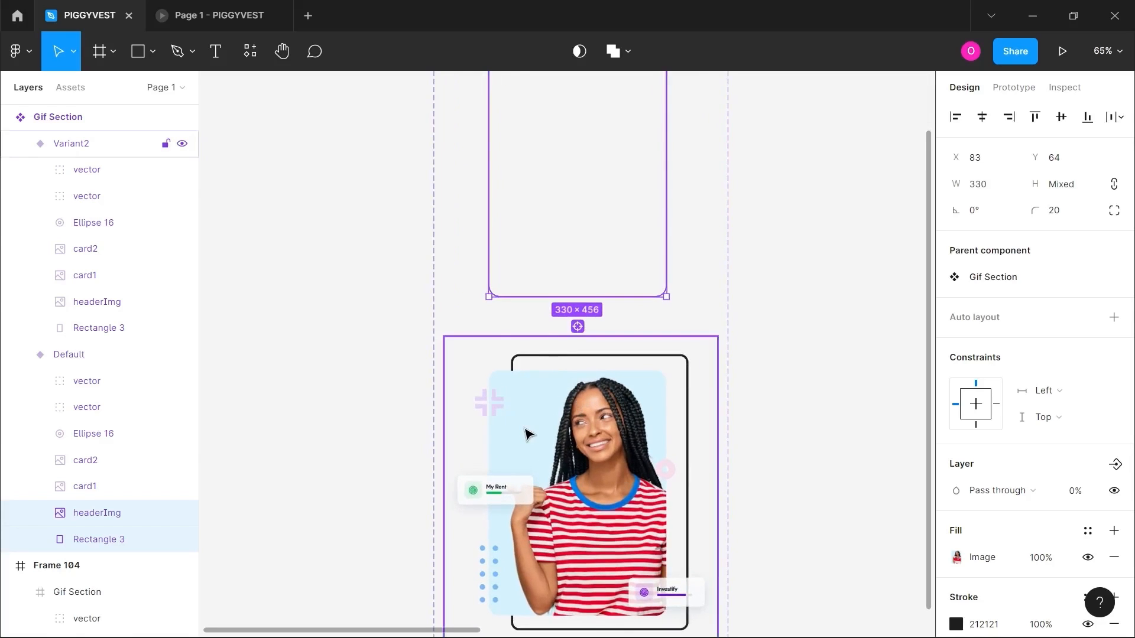
{"action": "scroll", "coordinate": [528, 435], "scroll_direction": "down", "scroll_amount": 5}
{"action": "left_click", "coordinate": [567, 413]}
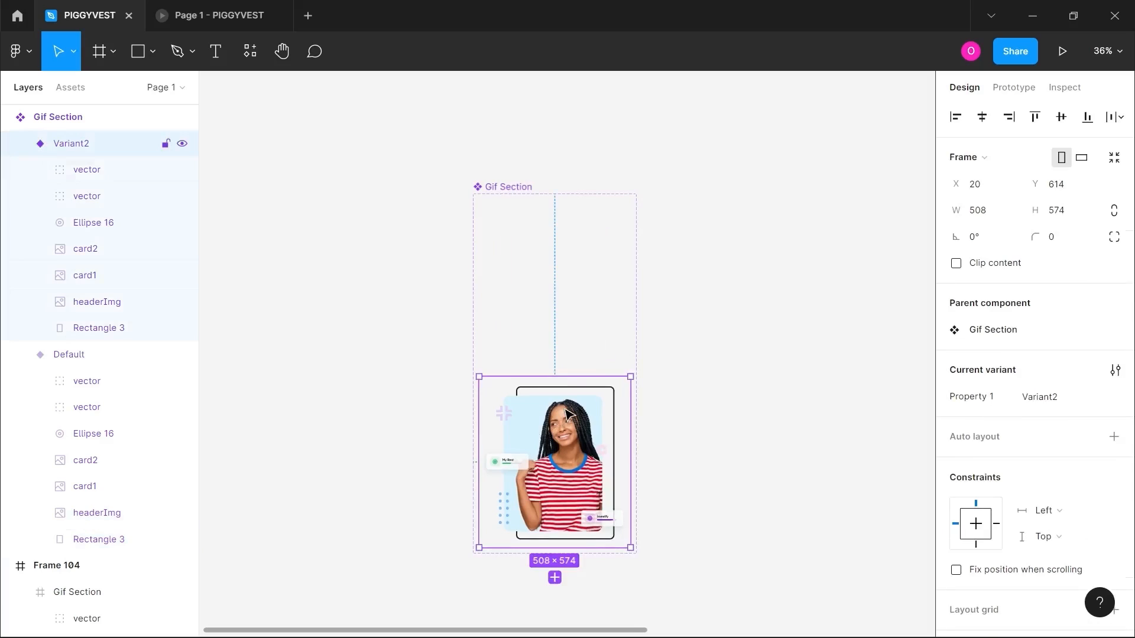
{"action": "scroll", "coordinate": [544, 408], "scroll_direction": "up", "scroll_amount": 2}
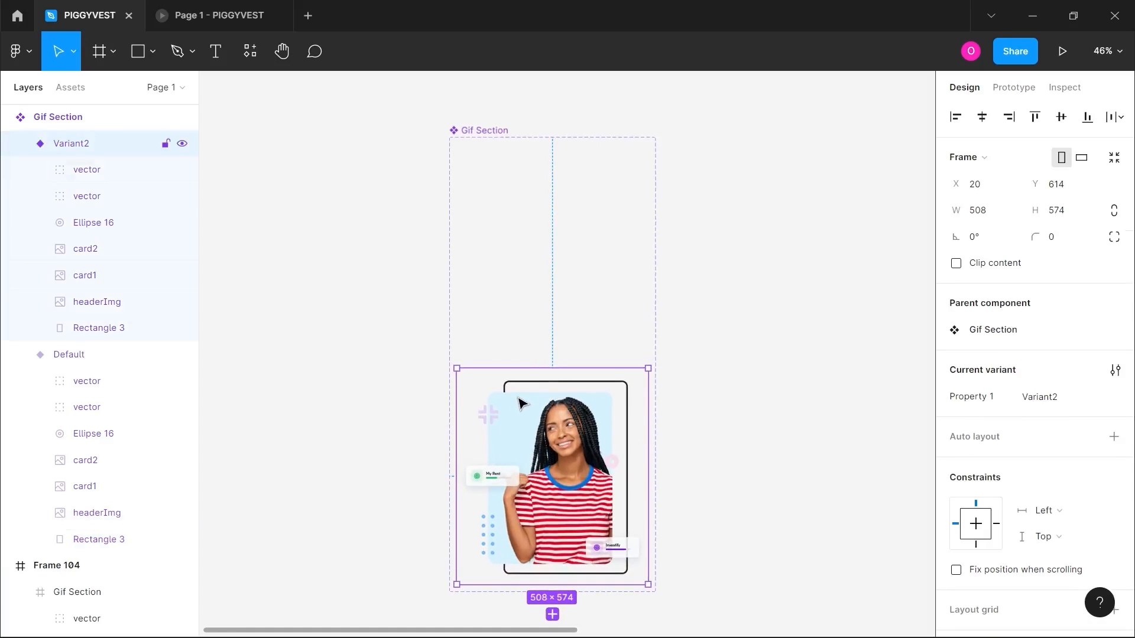
{"action": "left_click", "coordinate": [489, 419]}
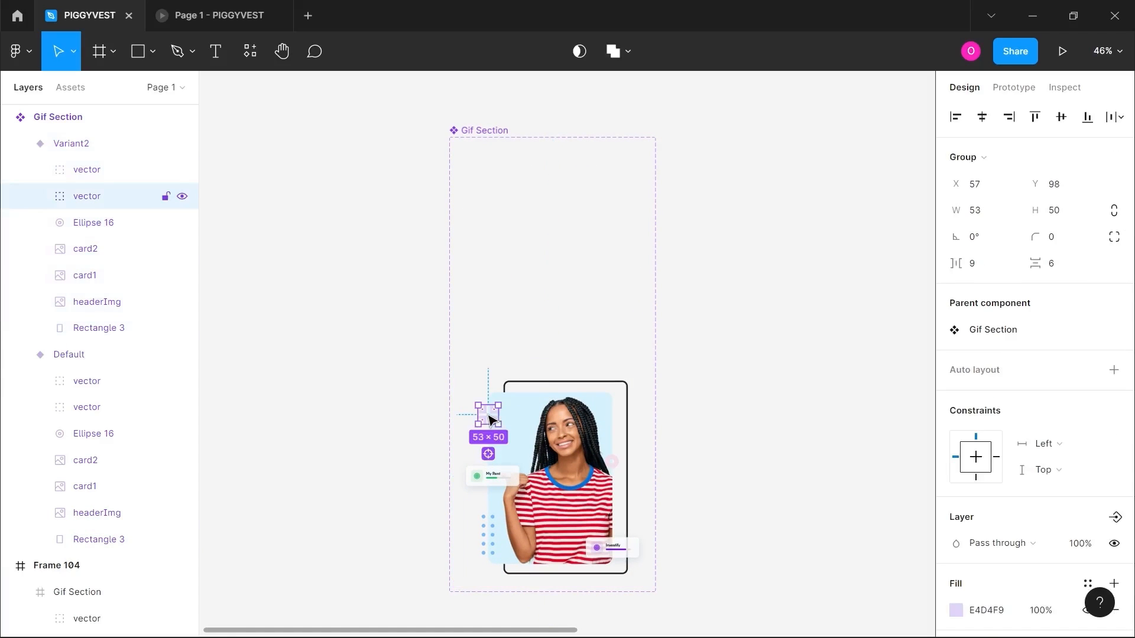
{"action": "left_click", "coordinate": [488, 480], "text": "shift"}
{"action": "left_click", "coordinate": [611, 550], "text": "shift"}
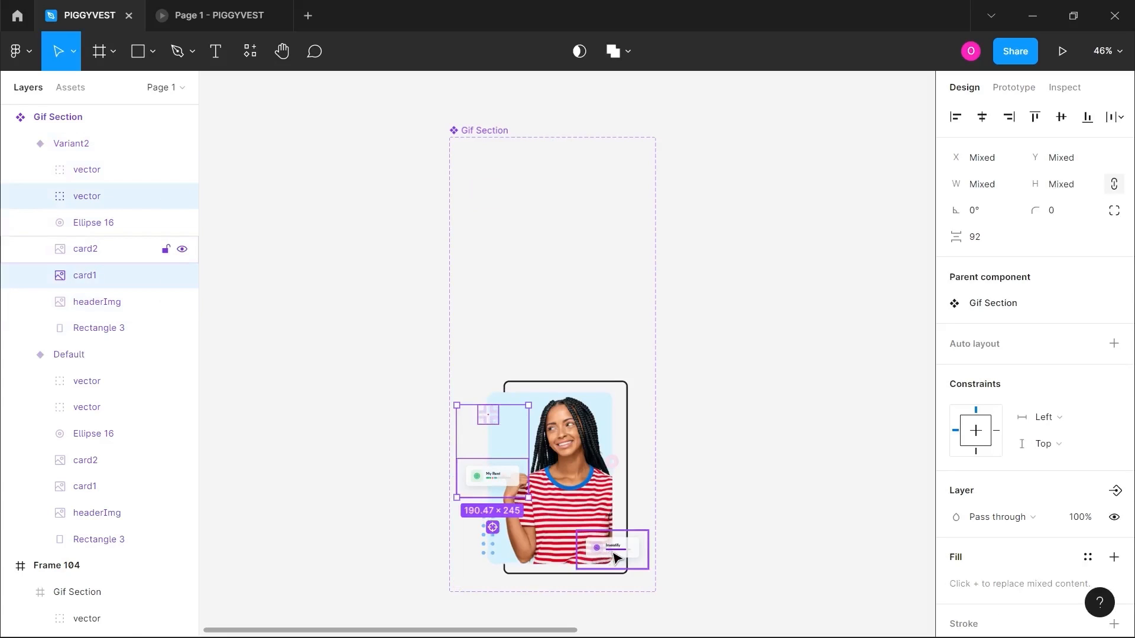
{"action": "left_click", "coordinate": [486, 542], "text": "shift"}
{"action": "scroll", "coordinate": [596, 517], "scroll_direction": "up", "scroll_amount": 3}
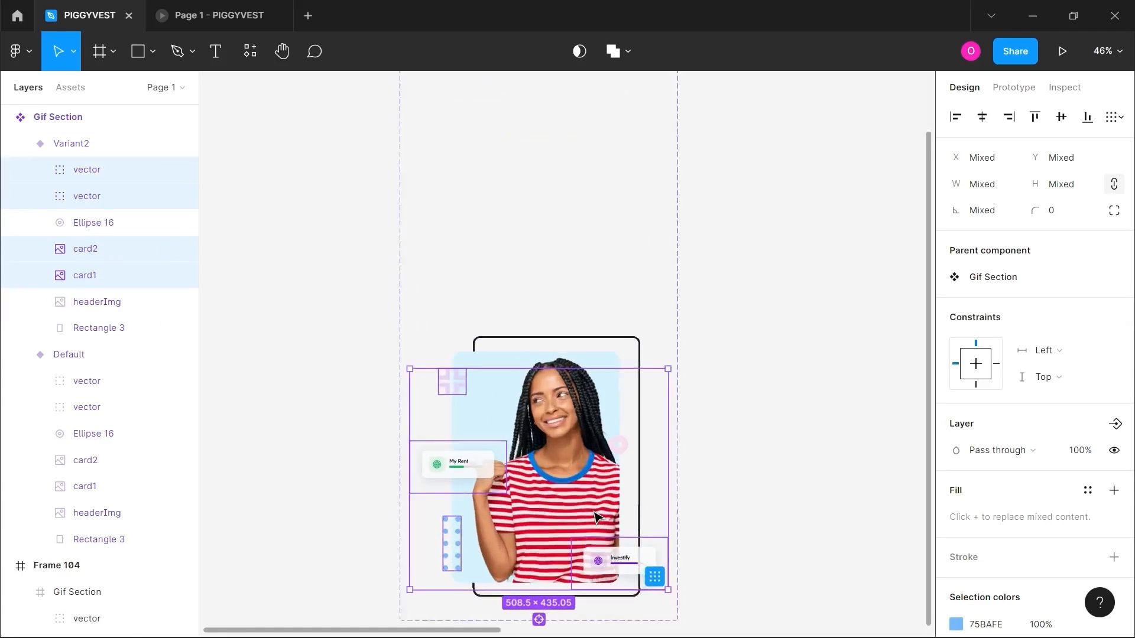
{"action": "scroll", "coordinate": [595, 517], "scroll_direction": "up", "scroll_amount": 1}
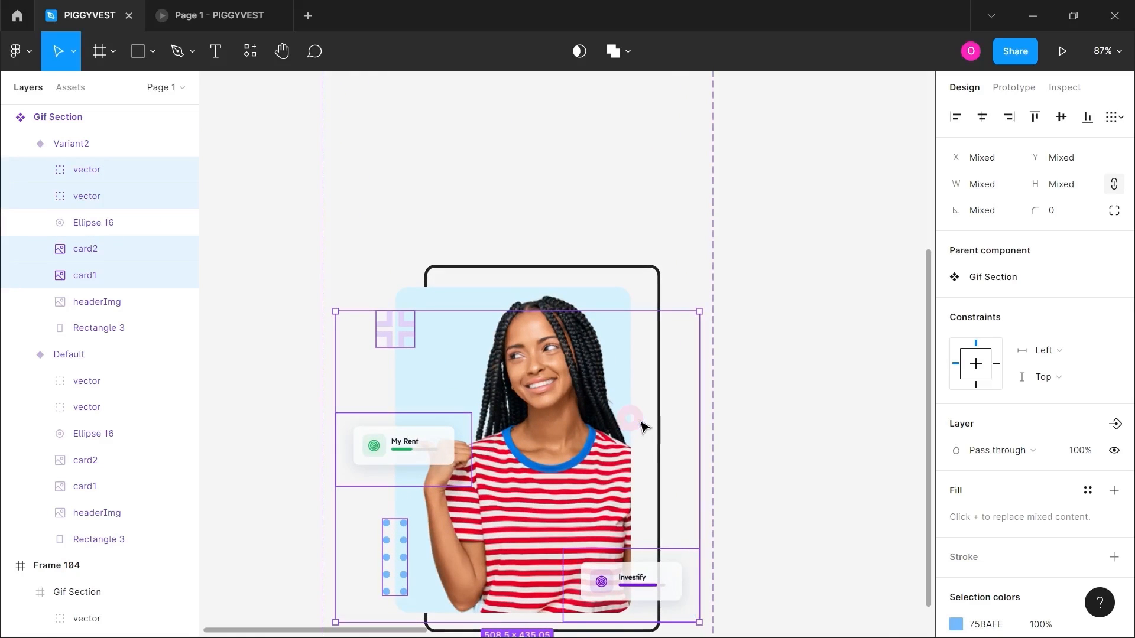
{"action": "left_click", "coordinate": [642, 425], "text": "shift"}
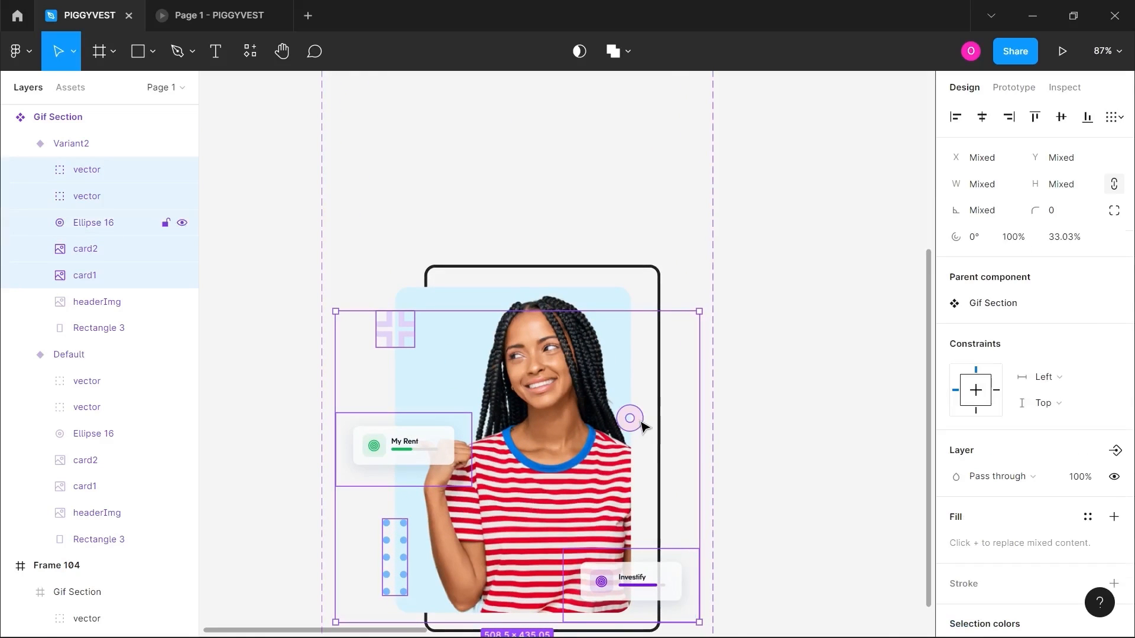
{"action": "left_click", "coordinate": [1096, 477]}
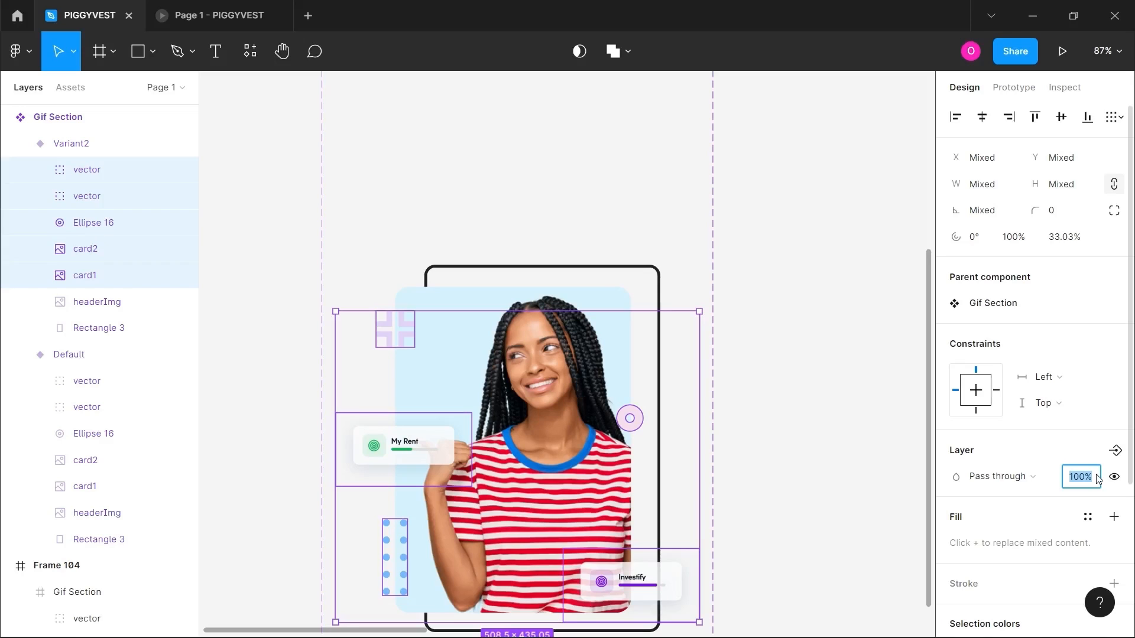
{"action": "type", "text": "0"}
{"action": "key", "text": "Return"}
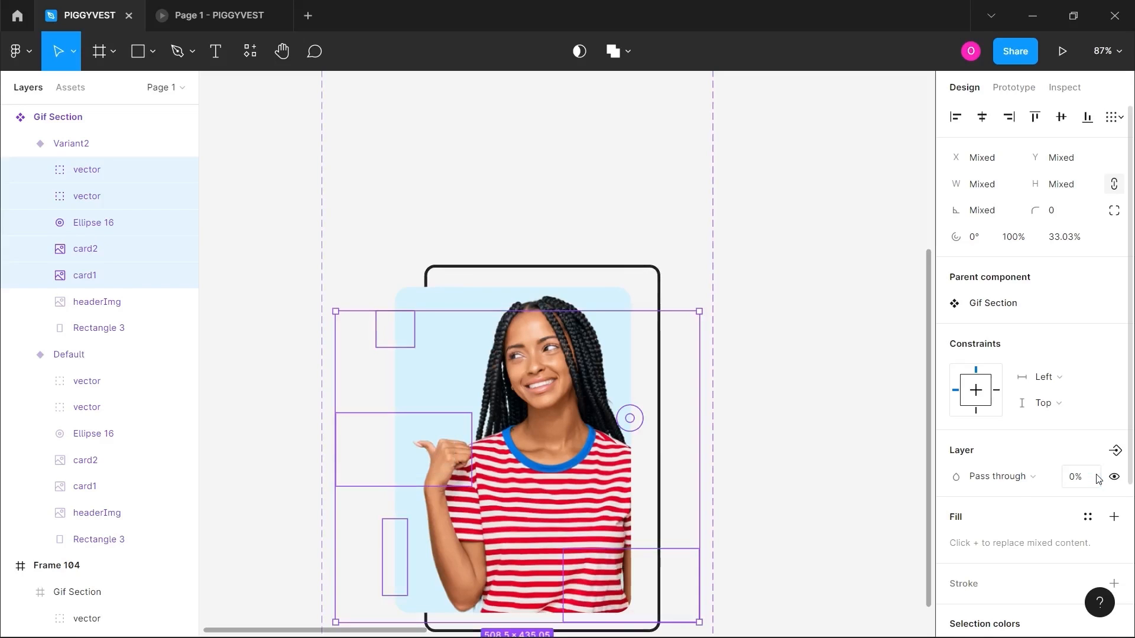
- Add a third variant to the Gif Section component set, based on Variant2
{"action": "left_click", "coordinate": [817, 456]}
{"action": "scroll", "coordinate": [816, 456], "scroll_direction": "down", "scroll_amount": 3}
{"action": "scroll", "coordinate": [778, 408], "scroll_direction": "right", "scroll_amount": 1}
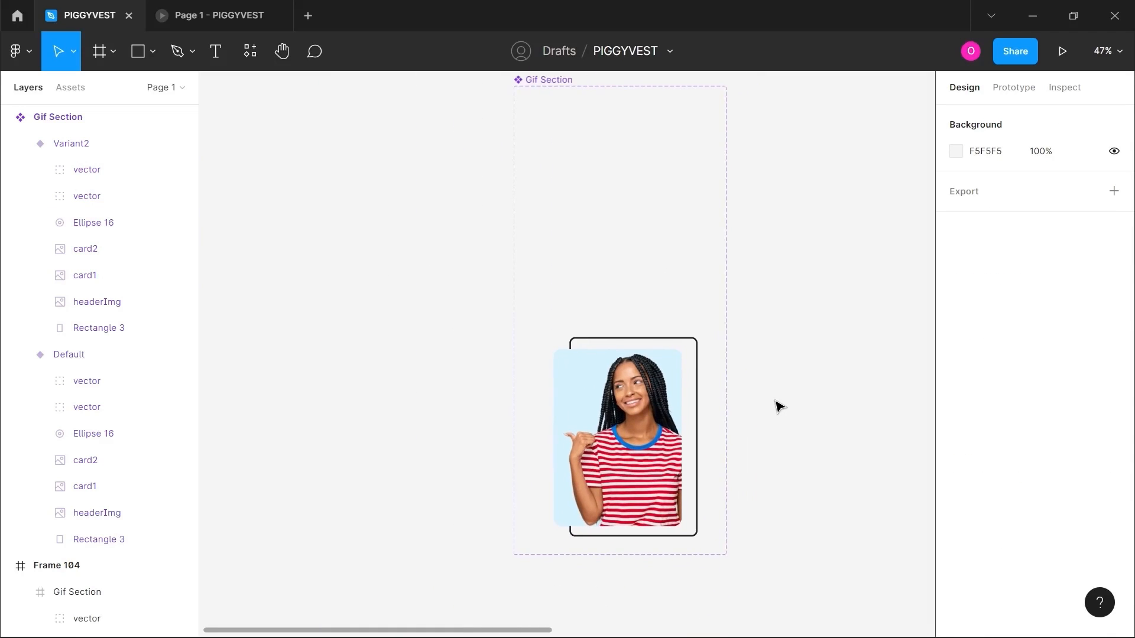
{"action": "scroll", "coordinate": [778, 408], "scroll_direction": "down", "scroll_amount": 1}
{"action": "left_click", "coordinate": [643, 207]}
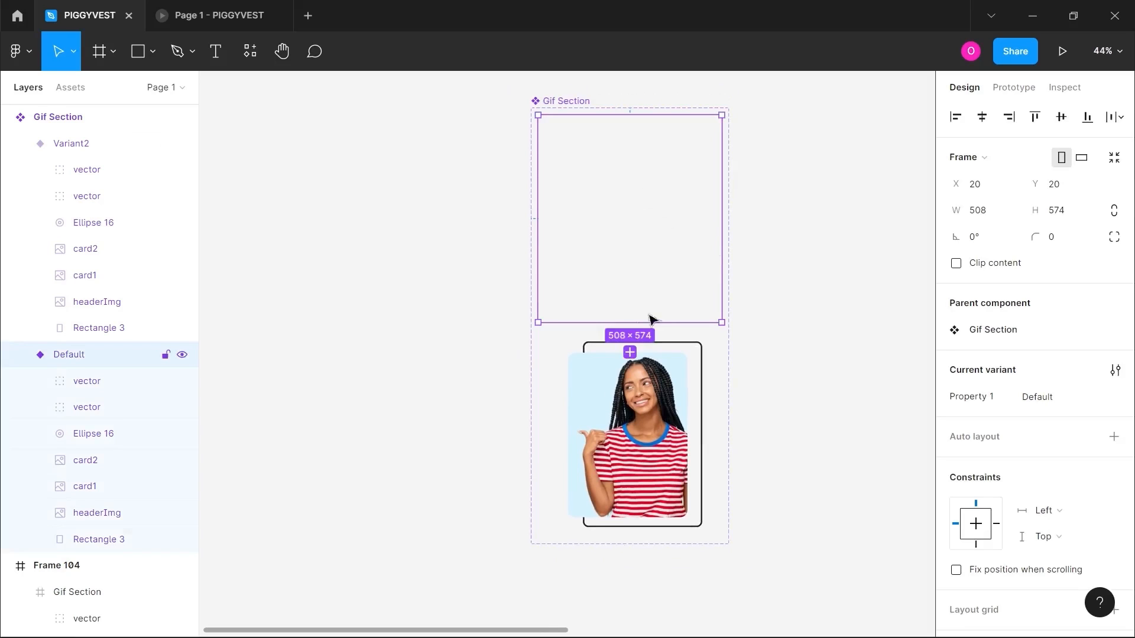
{"action": "left_click", "coordinate": [642, 378]}
{"action": "scroll", "coordinate": [647, 420], "scroll_direction": "down", "scroll_amount": 3}
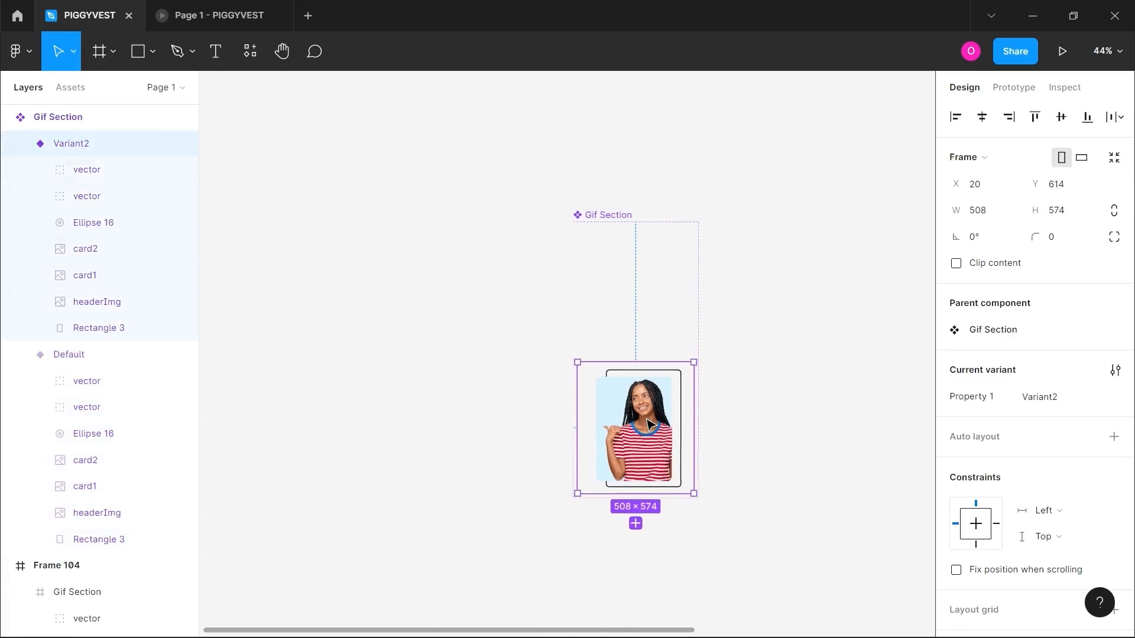
{"action": "left_click", "coordinate": [635, 524]}
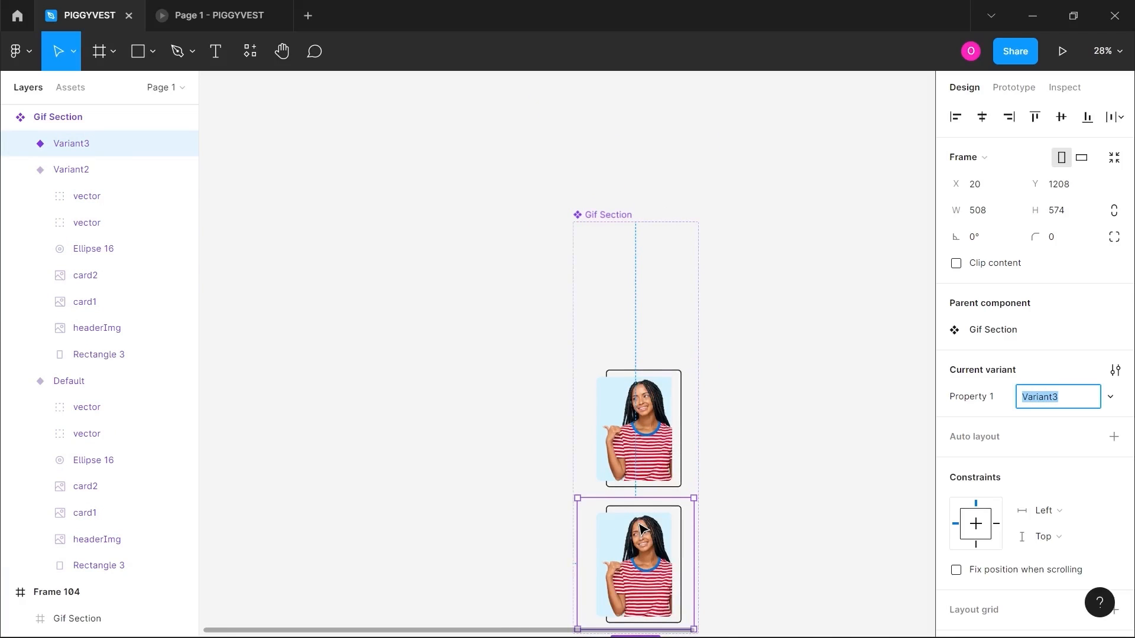
- Collapse the Variant2 and Default layer lists and expand Variant3's layers
{"action": "scroll", "coordinate": [619, 367], "scroll_direction": "down", "scroll_amount": 3}
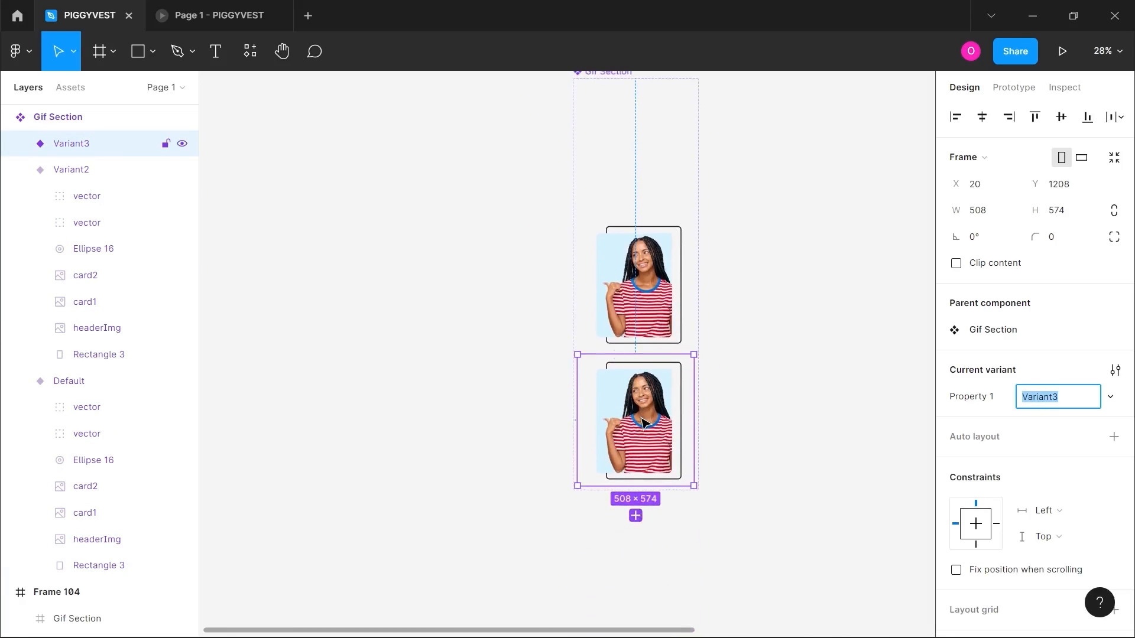
{"action": "scroll", "coordinate": [645, 422], "scroll_direction": "up", "scroll_amount": 3}
{"action": "scroll", "coordinate": [644, 423], "scroll_direction": "up", "scroll_amount": 4}
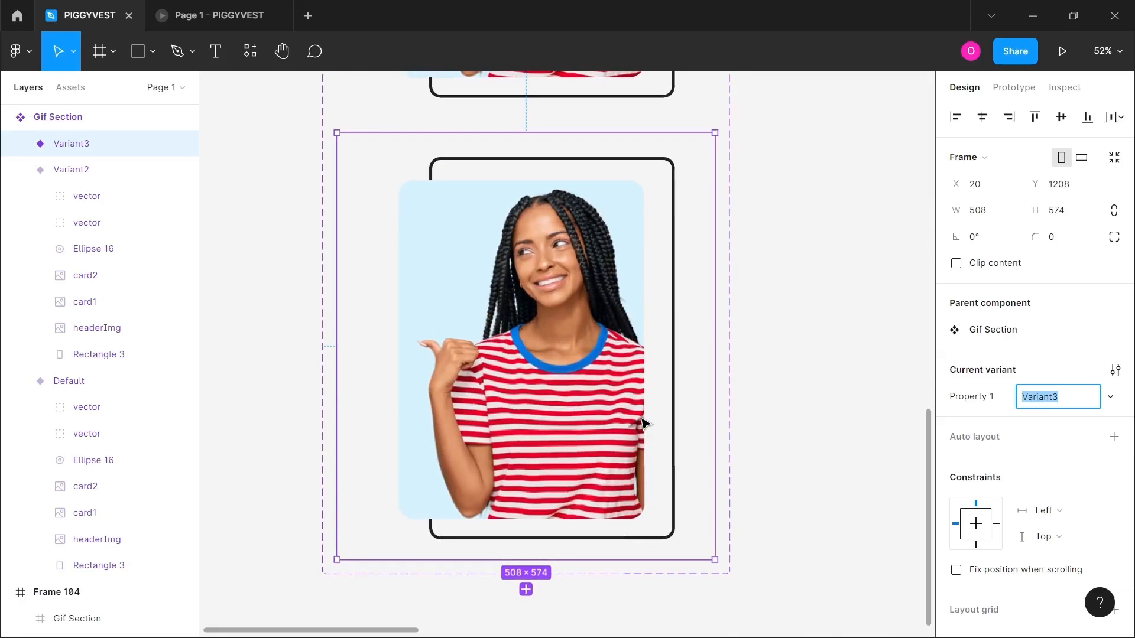
{"action": "left_click", "coordinate": [85, 199]}
{"action": "left_click", "coordinate": [86, 224]}
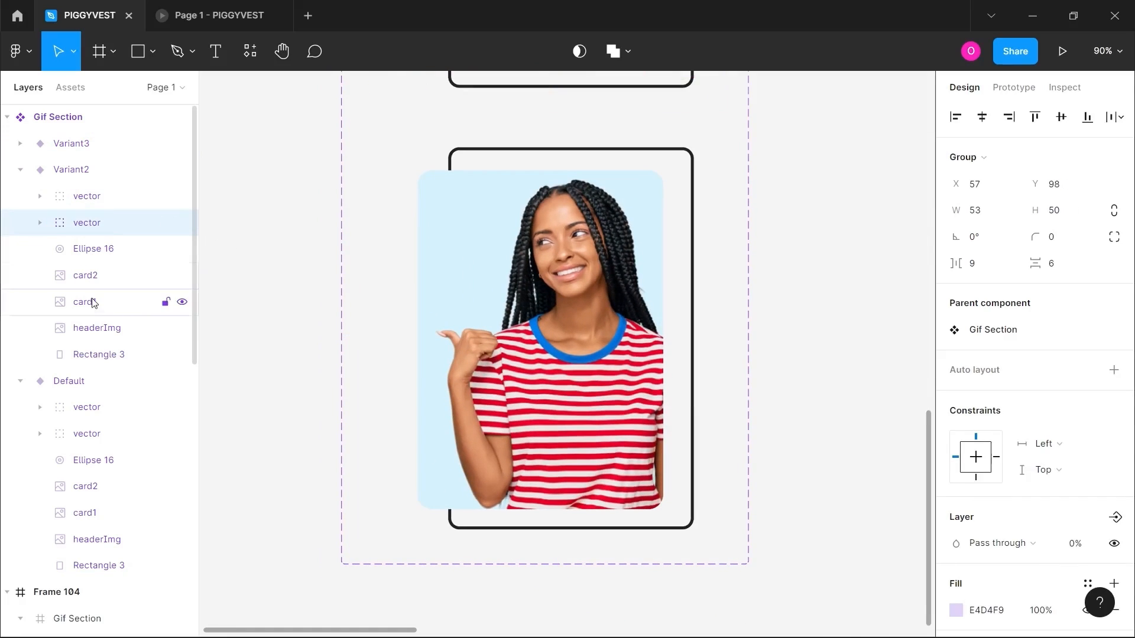
{"action": "left_click", "coordinate": [90, 354]}
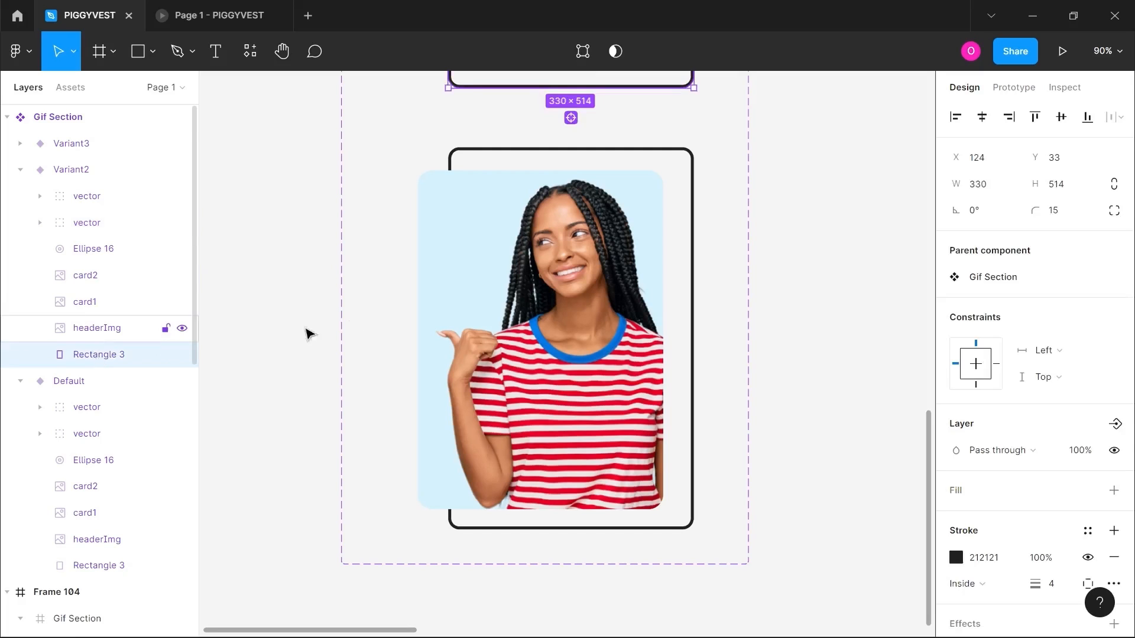
{"action": "left_click", "coordinate": [6, 145]}
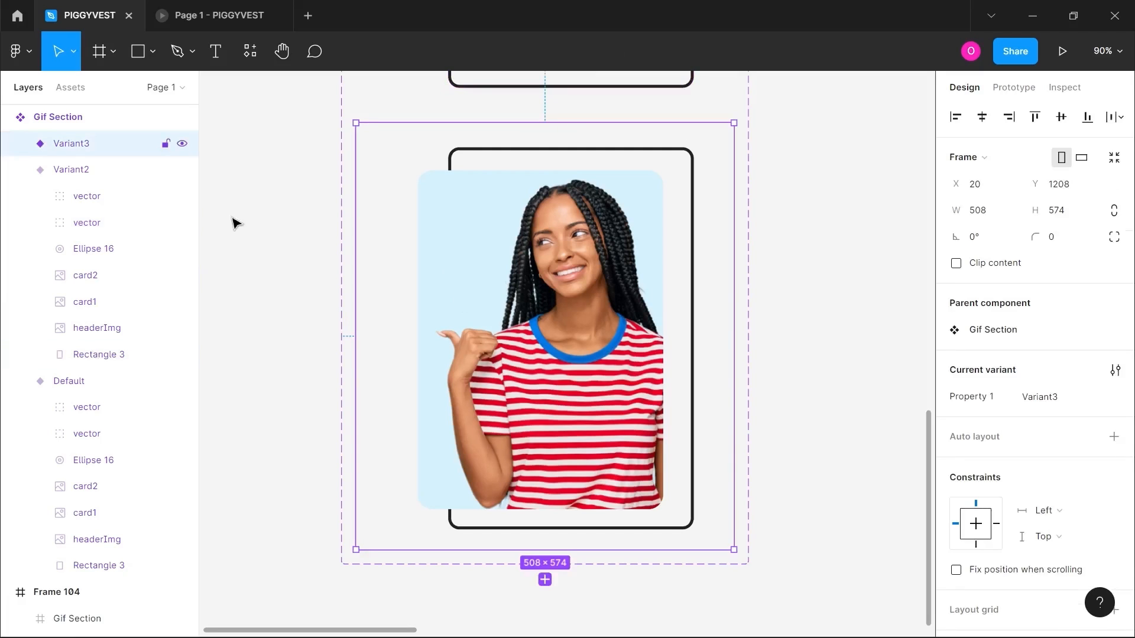
{"action": "left_click", "coordinate": [19, 170]}
{"action": "left_click", "coordinate": [20, 196]}
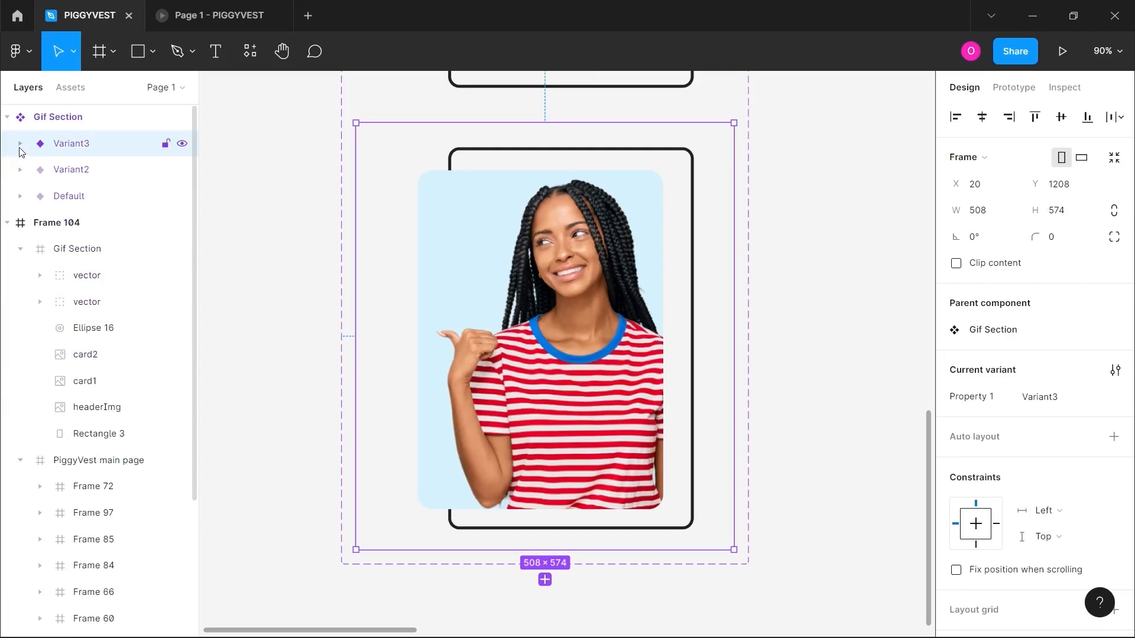
{"action": "left_click", "coordinate": [20, 145]}
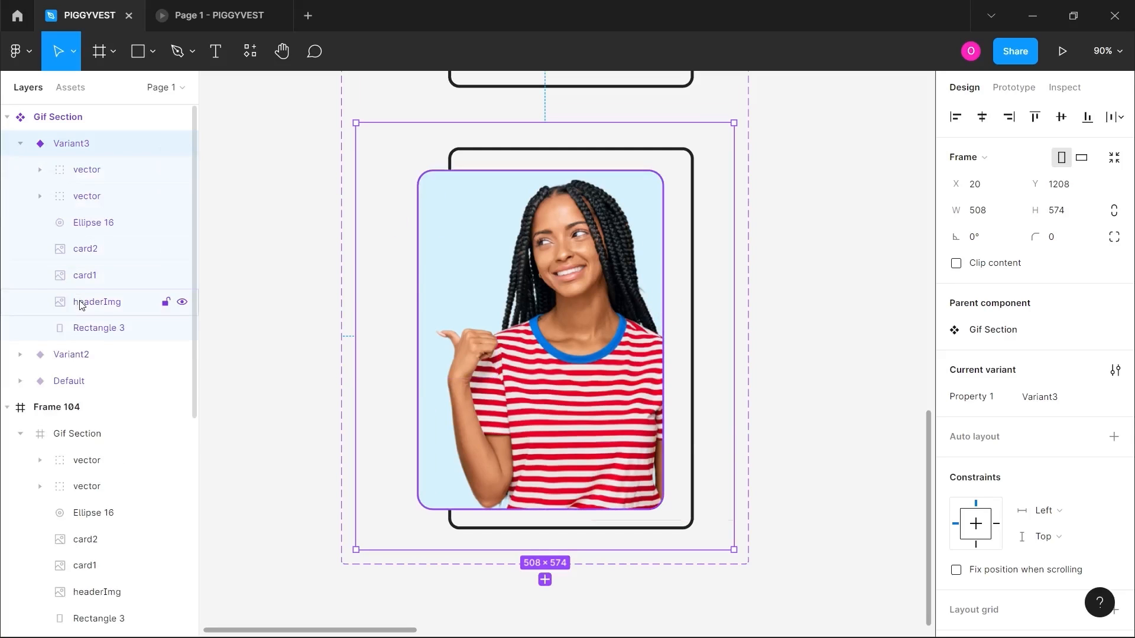
- Set the opacity of card1 in Variant3 to 100%
{"action": "left_click", "coordinate": [80, 280]}
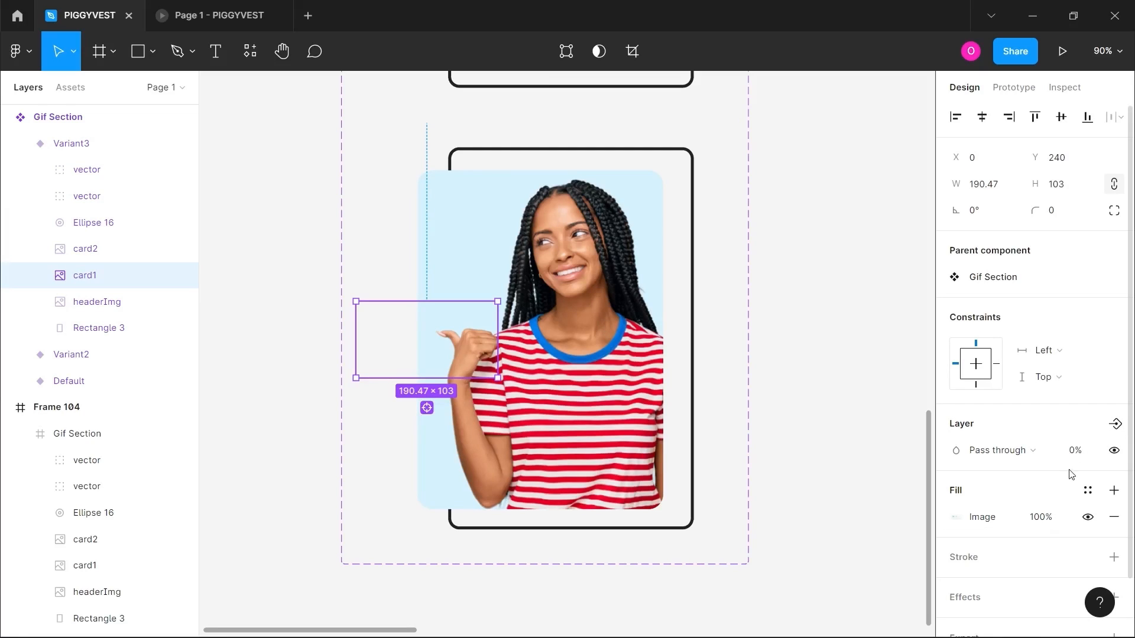
{"action": "left_click", "coordinate": [1085, 455]}
{"action": "key", "text": "Return"}
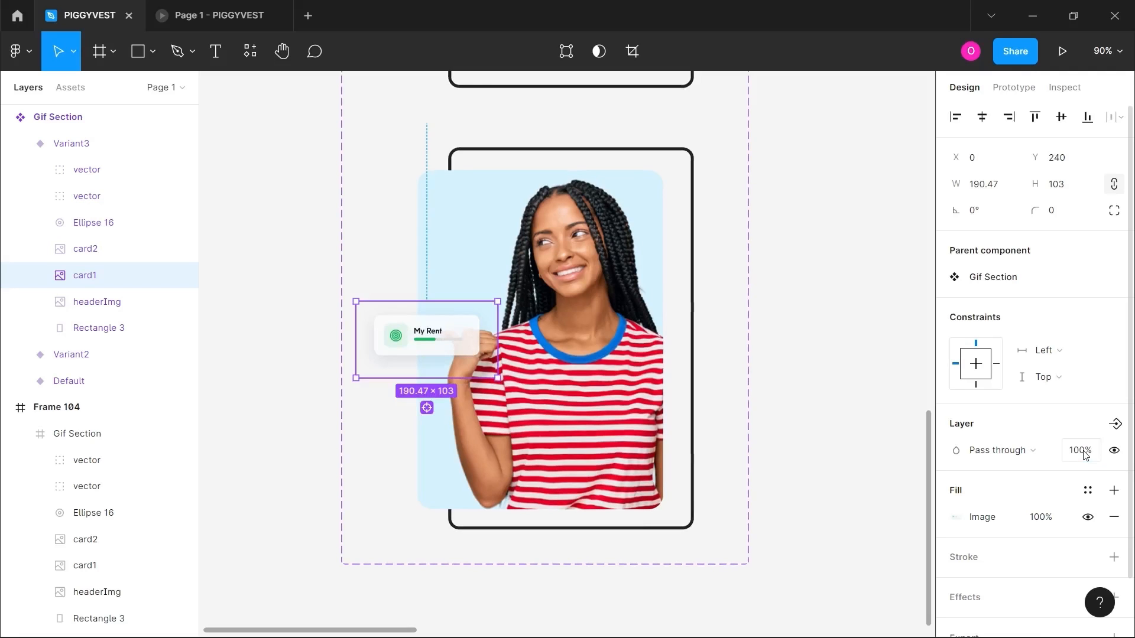
- Nudge Variant3's card1 straight up to Y 181, above the woman's raised hand, and clear the selection
{"action": "key", "text": "Up"}
{"action": "key", "text": "Up"}
{"action": "key", "text": "Up"}
{"action": "key", "text": "Up"}
{"action": "key", "text": "Up"}
{"action": "key", "text": "Up"}
{"action": "key", "text": "Up"}
{"action": "key", "text": "Up"}
{"action": "key", "text": "Up"}
{"action": "key", "text": "Up"}
{"action": "key", "text": "Up"}
{"action": "key", "text": "Up"}
{"action": "key", "text": "Up"}
{"action": "key", "text": "Up"}
{"action": "key", "text": "Up"}
{"action": "key", "text": "Up"}
{"action": "key", "text": "Up"}
{"action": "key", "text": "Up"}
{"action": "key", "text": "Up"}
{"action": "key", "text": "Up"}
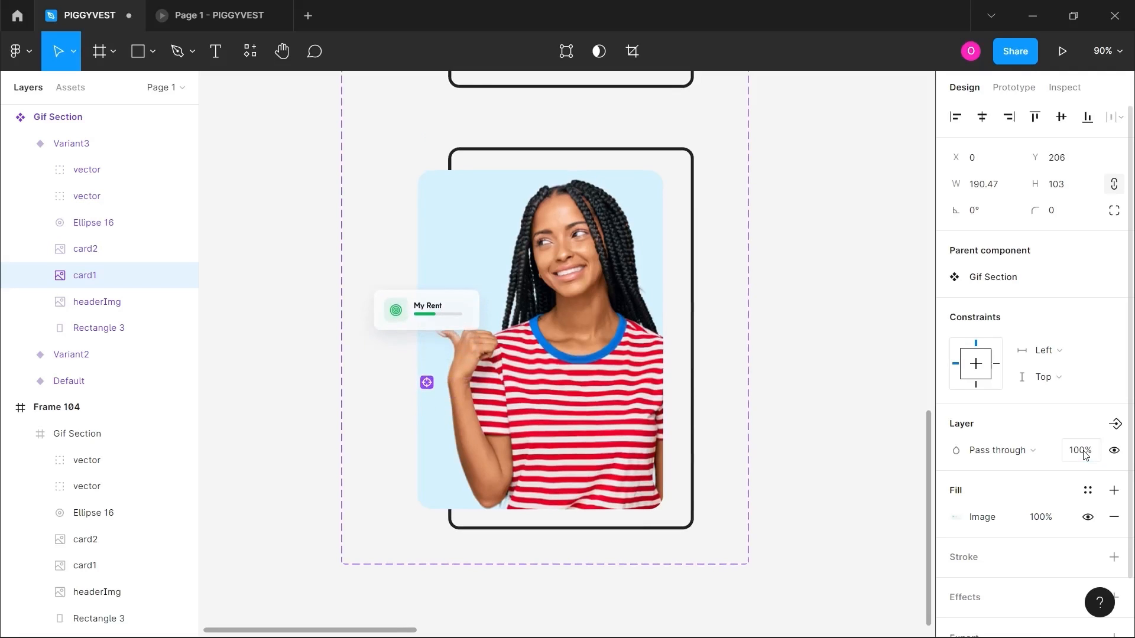
{"action": "key", "text": "Up"}
{"action": "key", "text": "Up"}
{"action": "key", "text": "Up"}
{"action": "key", "text": "Up"}
{"action": "key", "text": "Up"}
{"action": "key", "text": "Up"}
{"action": "key", "text": "Up"}
{"action": "key", "text": "Up"}
{"action": "key", "text": "Up"}
{"action": "key", "text": "Up"}
{"action": "key", "text": "Up"}
{"action": "key", "text": "Up"}
{"action": "key", "text": "Up"}
{"action": "key", "text": "Up"}
{"action": "key", "text": "Up"}
{"action": "key", "text": "Up"}
{"action": "key", "text": "Up"}
{"action": "key", "text": "Up"}
{"action": "key", "text": "Up"}
{"action": "key", "text": "Up"}
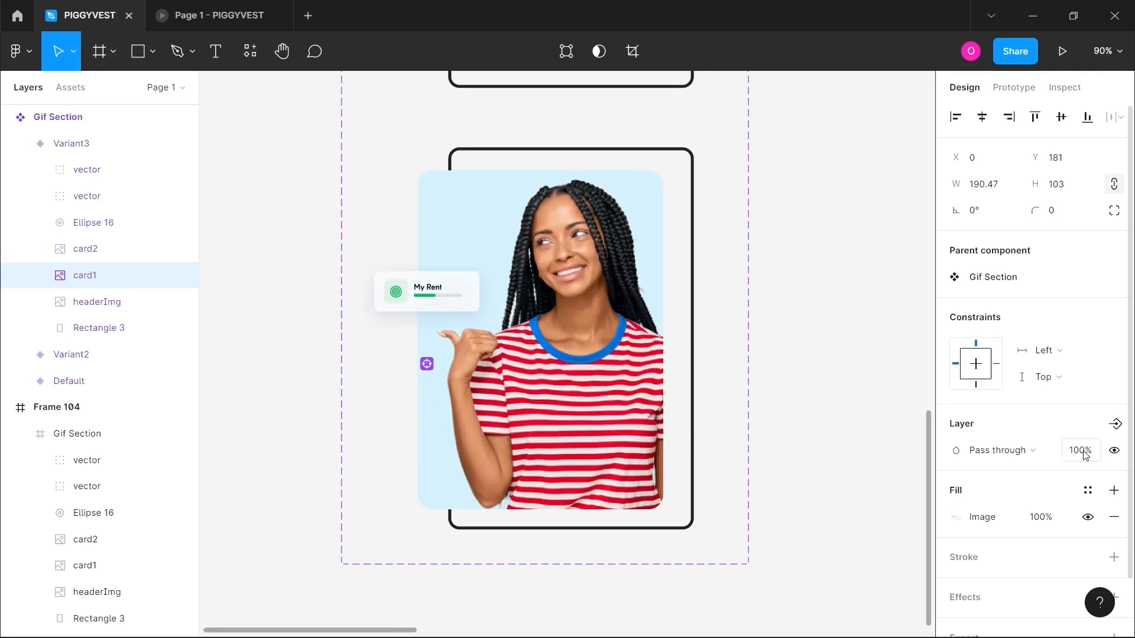
{"action": "left_click", "coordinate": [550, 391]}
{"action": "left_click", "coordinate": [763, 364]}
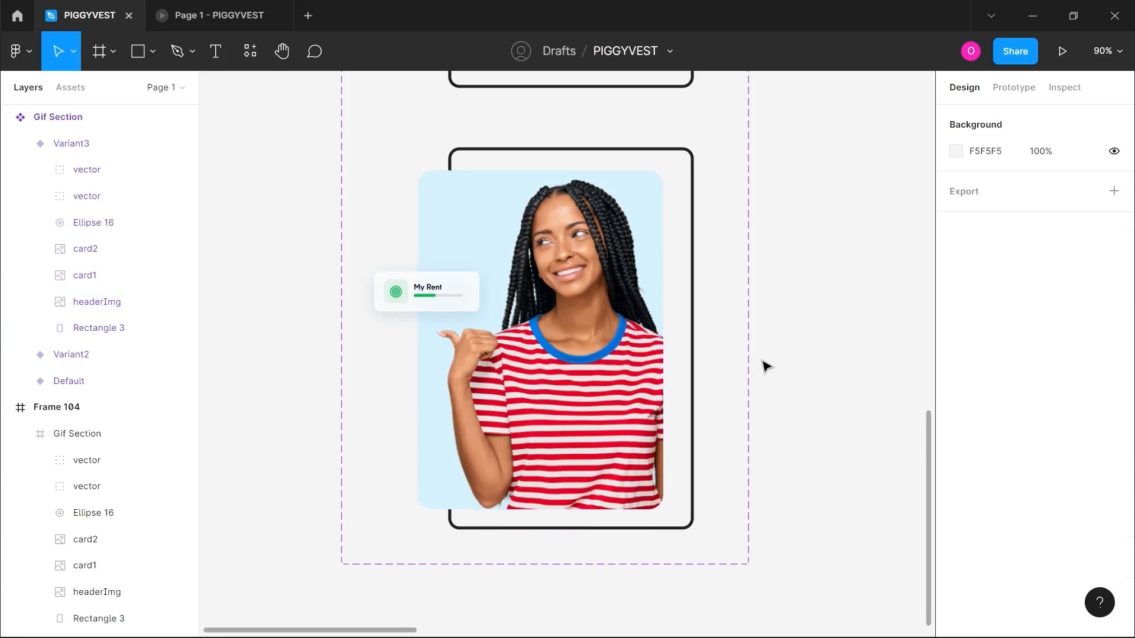
- Add a fourth variant to the Gif Section component set, based on Variant3
{"action": "left_click", "coordinate": [685, 348]}
{"action": "scroll", "coordinate": [684, 347], "scroll_direction": "down", "scroll_amount": 5}
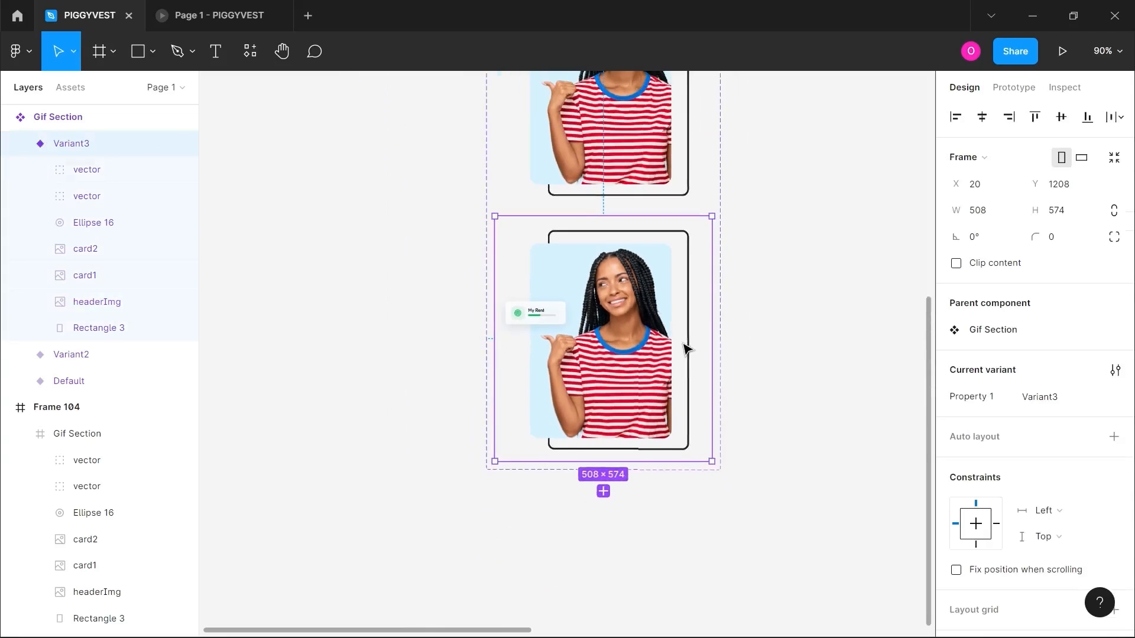
{"action": "left_click", "coordinate": [609, 492]}
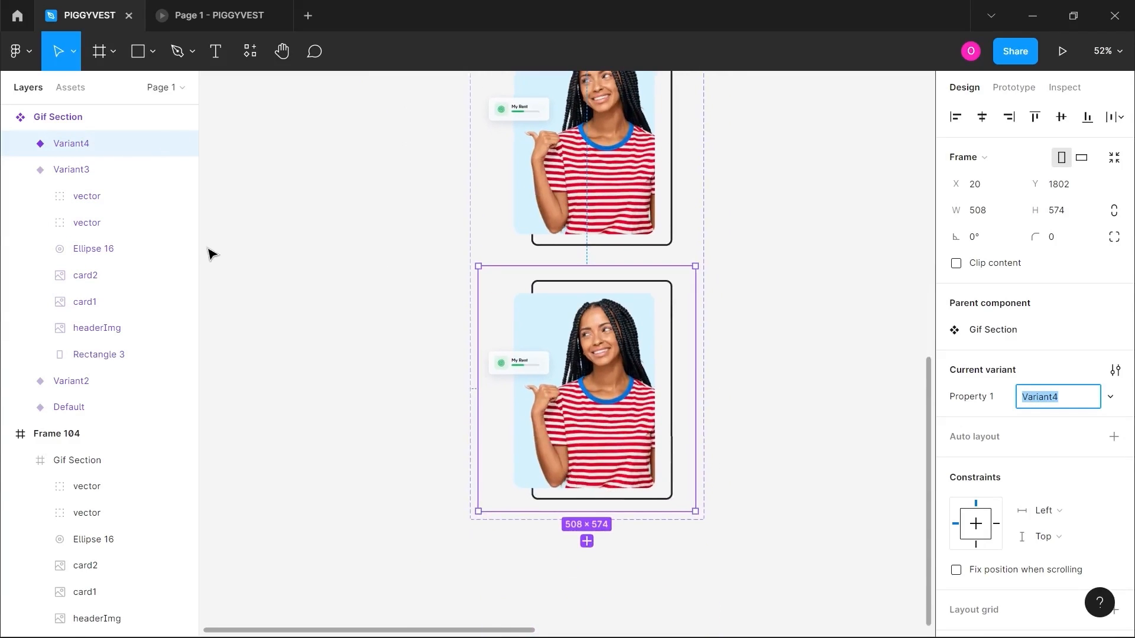
- Collapse Variant3's layers, expand Variant4's, and set the opacity of card2 in Variant4 to 100%
{"action": "left_click", "coordinate": [19, 170]}
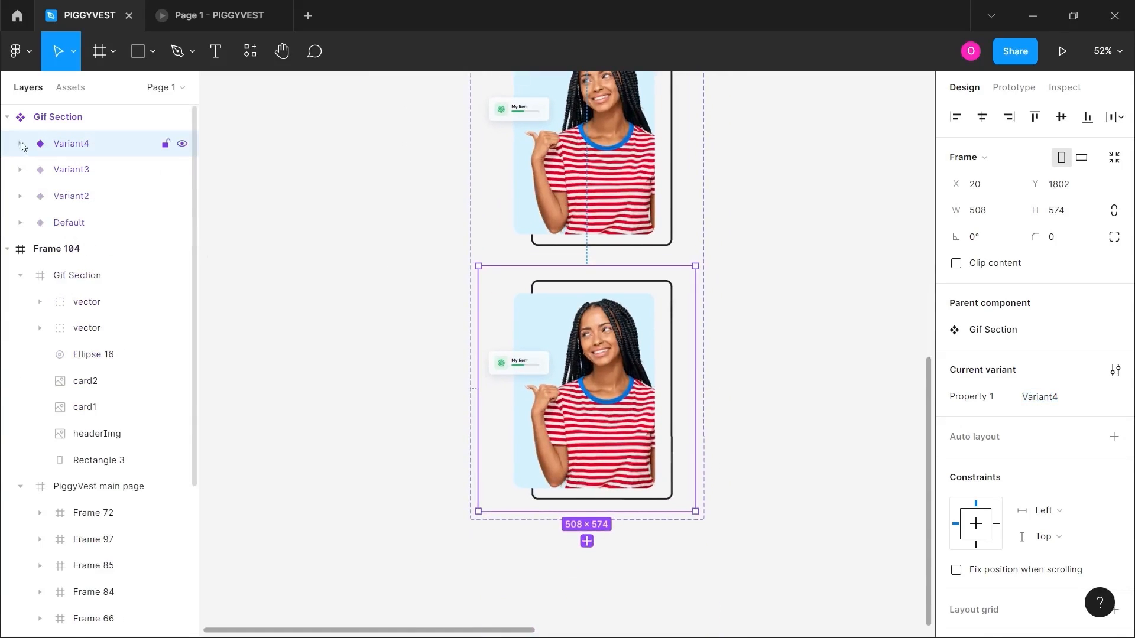
{"action": "left_click", "coordinate": [20, 143]}
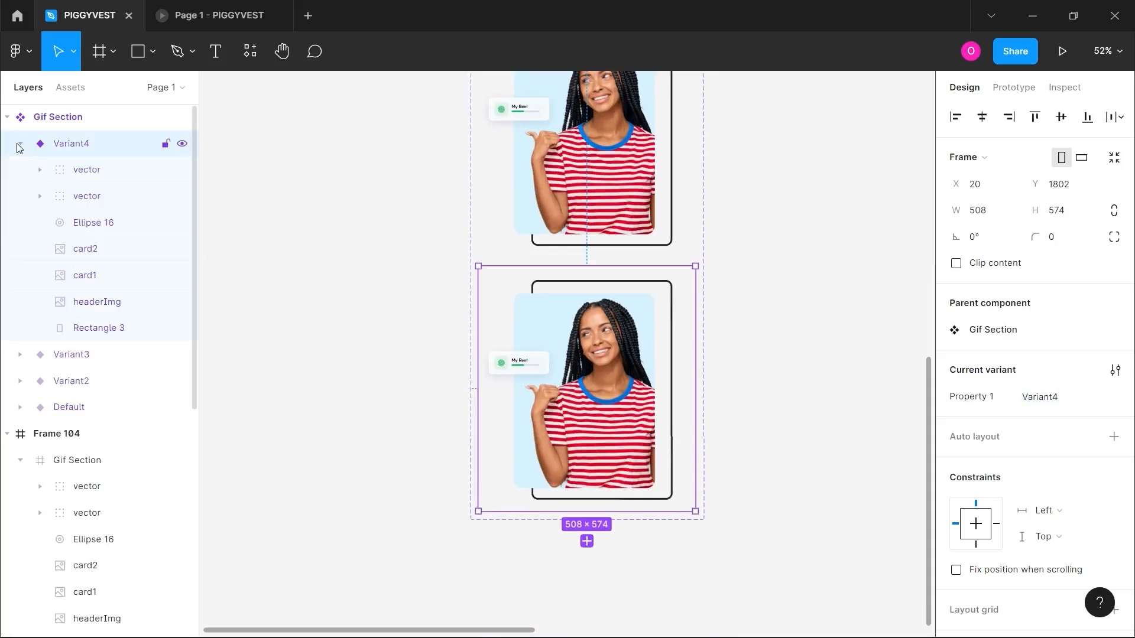
{"action": "left_click", "coordinate": [91, 260]}
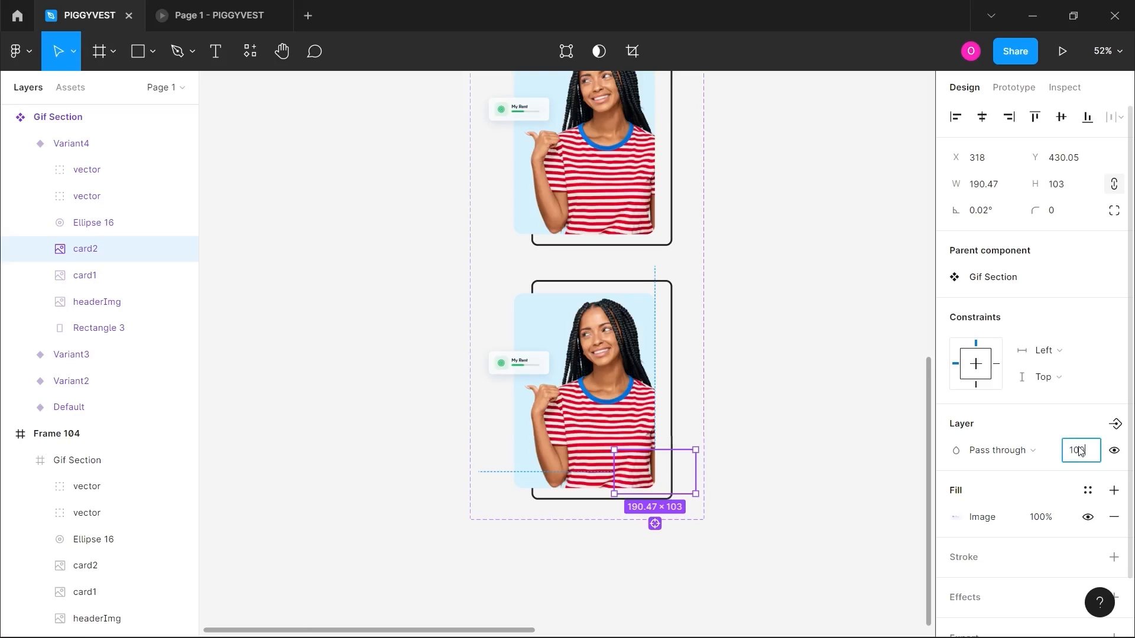
{"action": "key", "text": "Return"}
- Nudge Variant4's card2 straight up to Y 366.05, beside the woman's lower torso
{"action": "scroll", "coordinate": [709, 471], "scroll_direction": "up", "scroll_amount": 3}
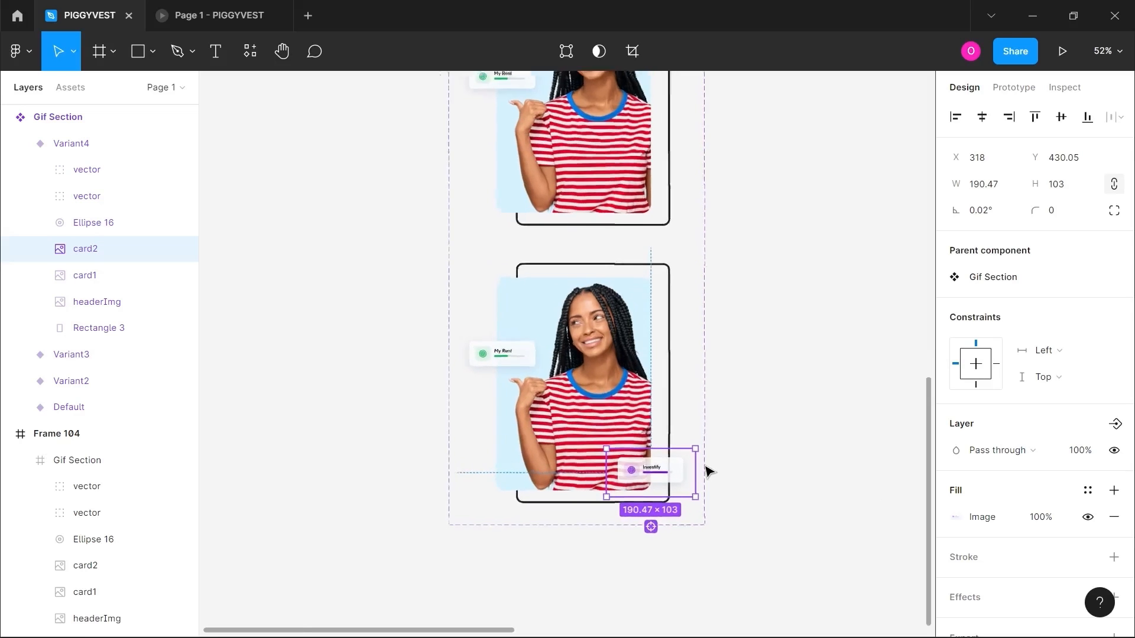
{"action": "key", "text": "shift+Up"}
{"action": "key", "text": "shift+Up"}
{"action": "key", "text": "shift+Up"}
{"action": "key", "text": "shift+Up"}
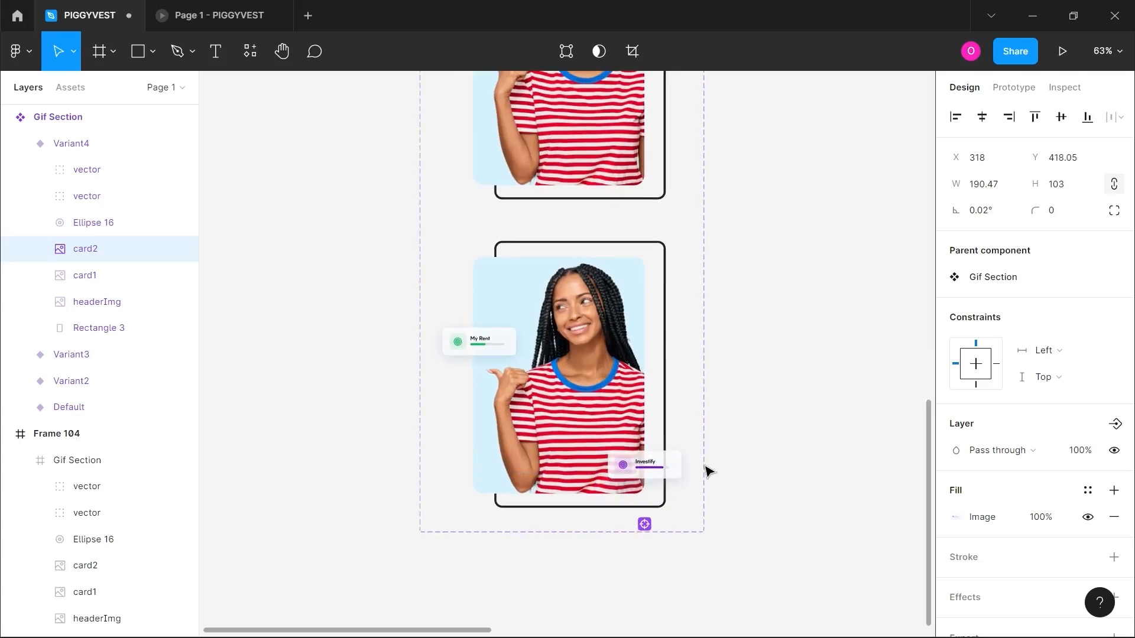
{"action": "key", "text": "shift+Up"}
{"action": "key", "text": "Up"}
{"action": "key", "text": "Up"}
{"action": "key", "text": "Up"}
{"action": "key", "text": "Up"}
{"action": "key", "text": "Up"}
{"action": "key", "text": "Up"}
{"action": "key", "text": "Up"}
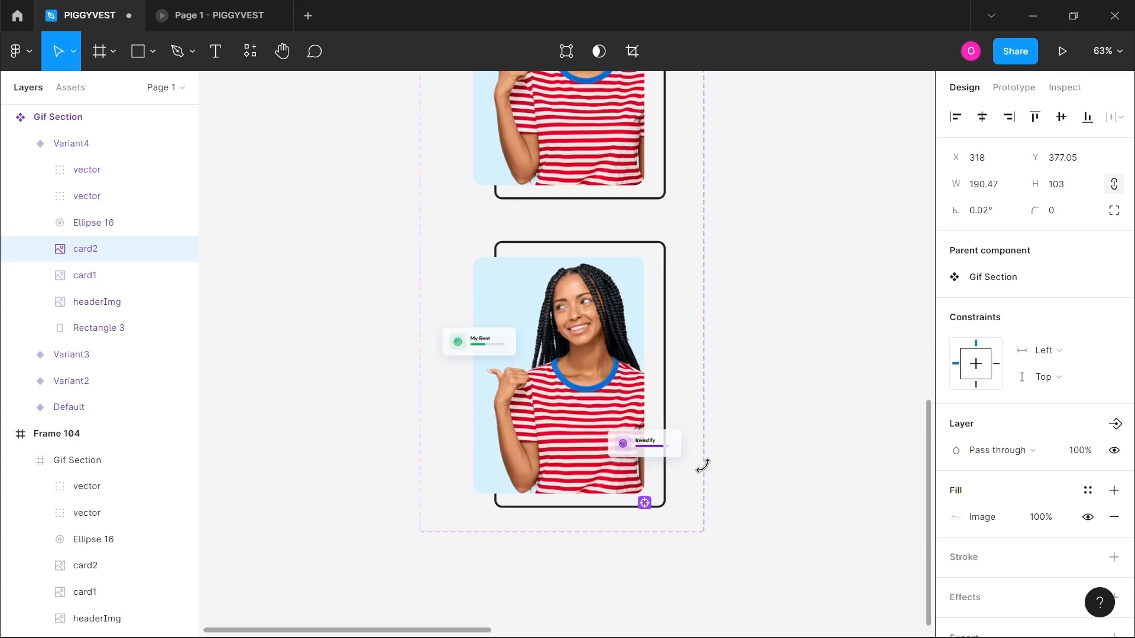
{"action": "key", "text": "Up"}
{"action": "key", "text": "Up"}
{"action": "key", "text": "Up"}
{"action": "key", "text": "Up"}
{"action": "key", "text": "Up"}
{"action": "key", "text": "Up"}
{"action": "key", "text": "Up"}
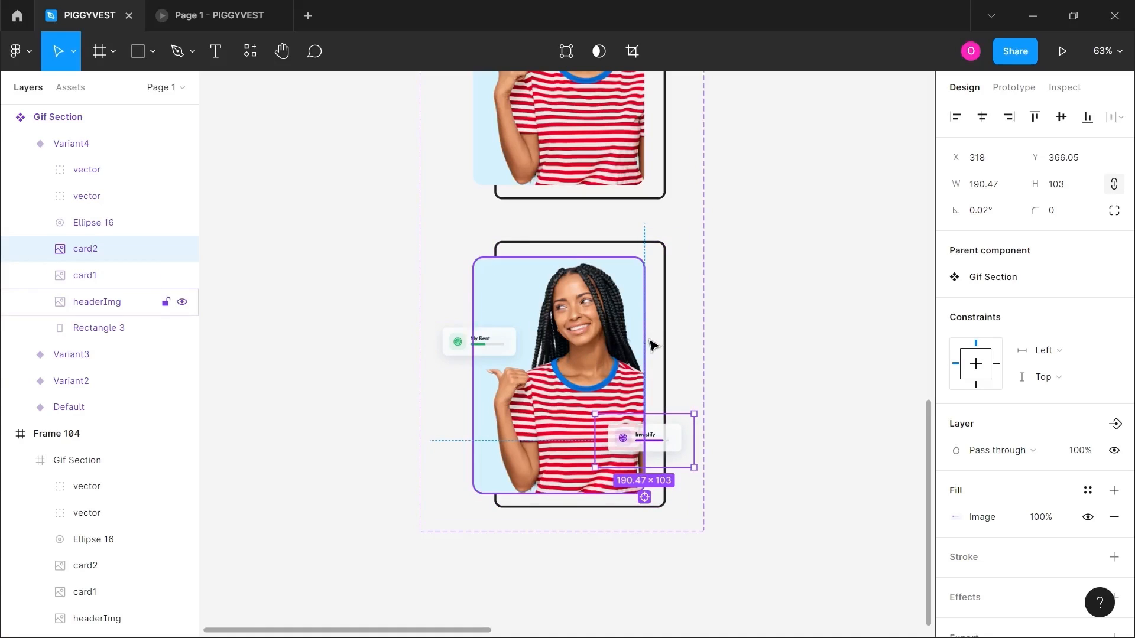
- Collapse Variant4's layers and add a fifth variant to the Gif Section component set, based on Variant4
{"action": "left_click", "coordinate": [21, 144]}
{"action": "left_click", "coordinate": [748, 264]}
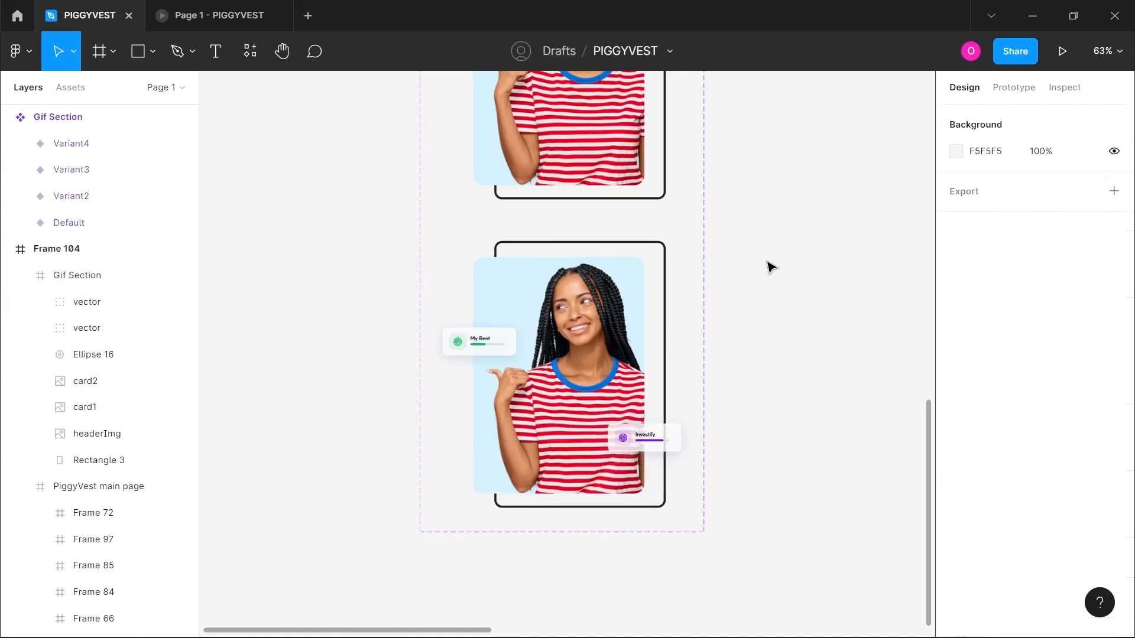
{"action": "left_click", "coordinate": [606, 304]}
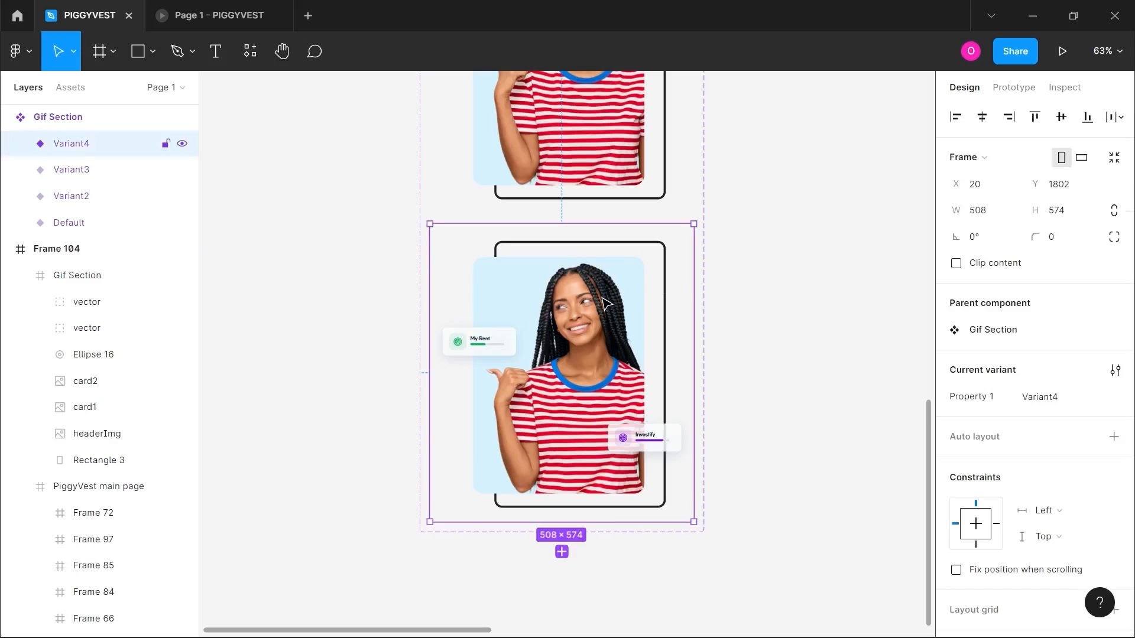
{"action": "left_click", "coordinate": [561, 552]}
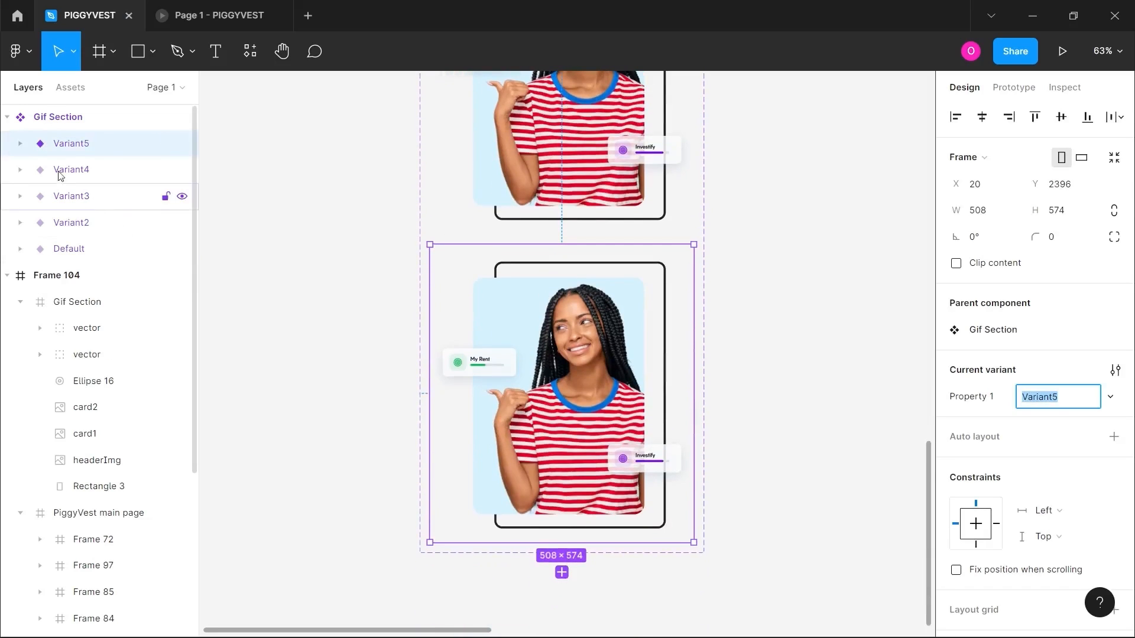
- Expand Variant5's layers and set the opacity of Ellipse 16 to 100%
{"action": "left_click", "coordinate": [20, 143]}
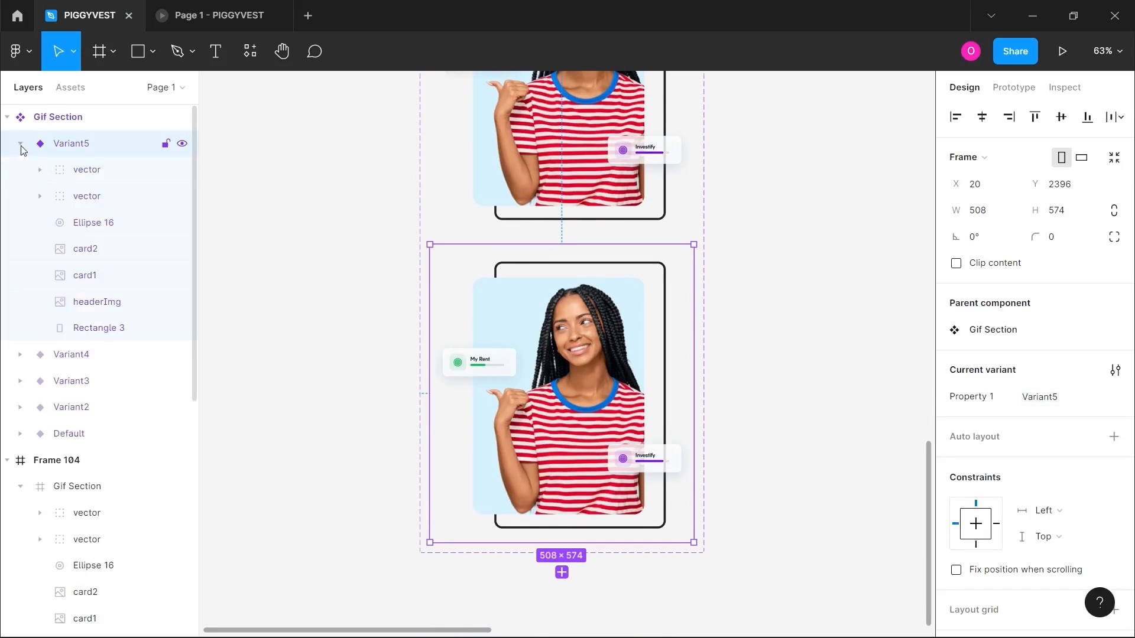
{"action": "left_click", "coordinate": [89, 231]}
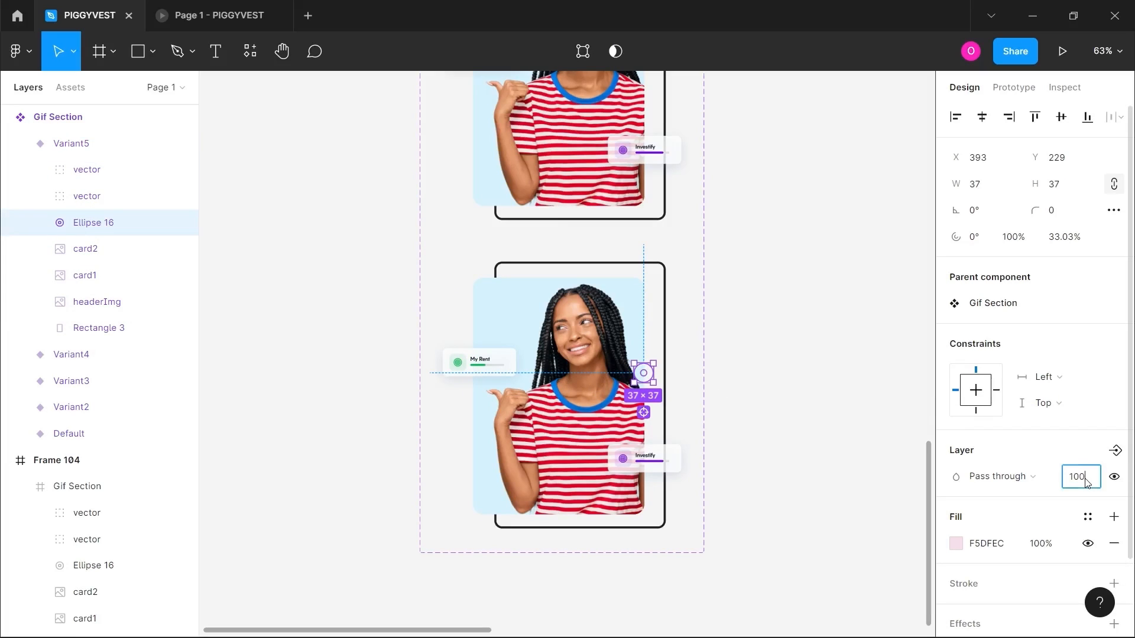
{"action": "key", "text": "Return"}
- Nudge Variant5's Ellipse 16 straight up to Y 154, beside the woman's head, and clear the selection
{"action": "scroll", "coordinate": [662, 408], "scroll_direction": "up", "scroll_amount": 5}
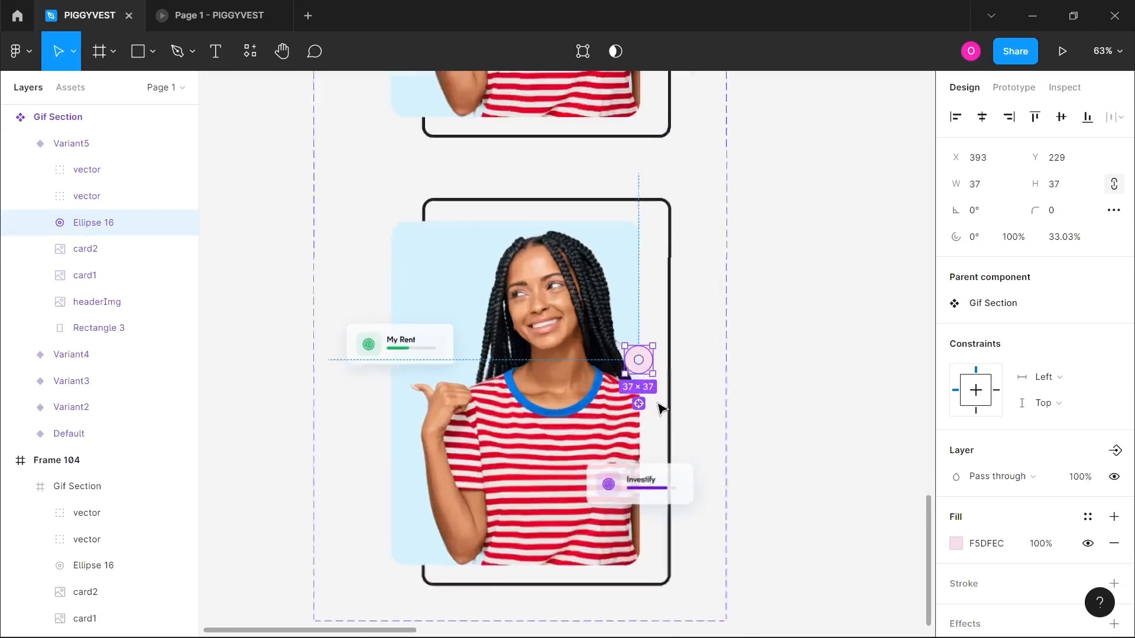
{"action": "key", "text": "Up"}
{"action": "key", "text": "Up"}
{"action": "key", "text": "Up"}
{"action": "key", "text": "Up"}
{"action": "key", "text": "Up"}
{"action": "key", "text": "Up"}
{"action": "key", "text": "Up"}
{"action": "key", "text": "Up"}
{"action": "key", "text": "Up"}
{"action": "key", "text": "Up"}
{"action": "key", "text": "Up"}
{"action": "key", "text": "Up"}
{"action": "key", "text": "Up"}
{"action": "key", "text": "Up"}
{"action": "key", "text": "Up"}
{"action": "key", "text": "Up"}
{"action": "key", "text": "Up"}
{"action": "key", "text": "Up"}
{"action": "key", "text": "Up"}
{"action": "key", "text": "Up"}
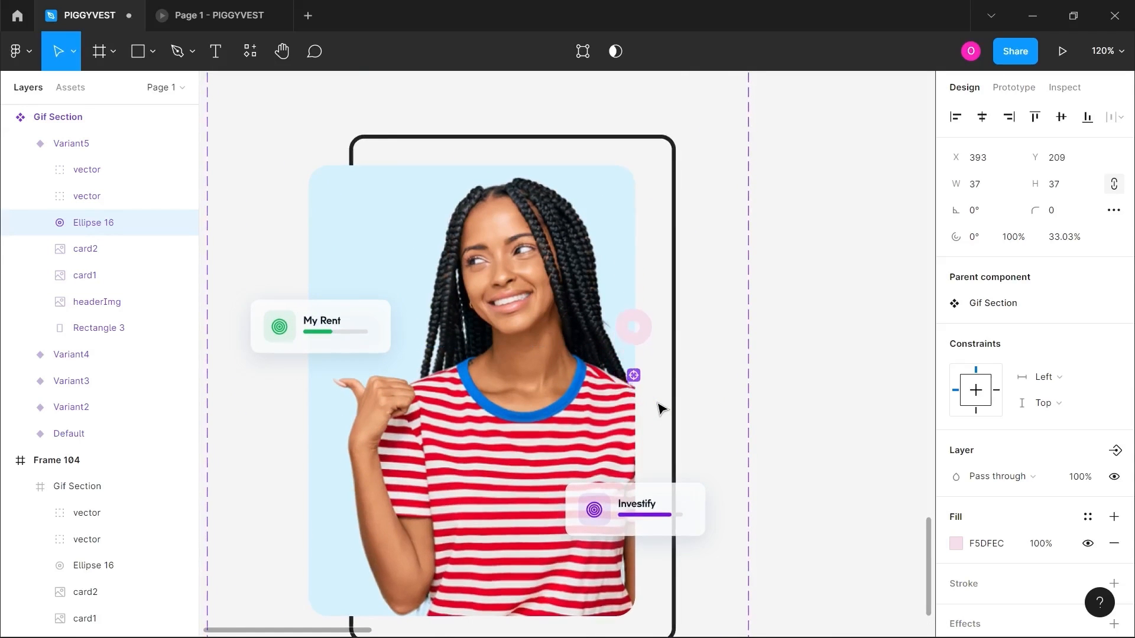
{"action": "key", "text": "Up"}
{"action": "key", "text": "Up"}
{"action": "key", "text": "Up"}
{"action": "key", "text": "Up"}
{"action": "key", "text": "Up"}
{"action": "key", "text": "Up"}
{"action": "key", "text": "Up"}
{"action": "key", "text": "Up"}
{"action": "key", "text": "Up"}
{"action": "key", "text": "Up"}
{"action": "key", "text": "Up"}
{"action": "key", "text": "Up"}
{"action": "key", "text": "Up"}
{"action": "key", "text": "Up"}
{"action": "key", "text": "Up"}
{"action": "key", "text": "Up"}
{"action": "key", "text": "Up"}
{"action": "key", "text": "Up"}
{"action": "key", "text": "Up"}
{"action": "key", "text": "Up"}
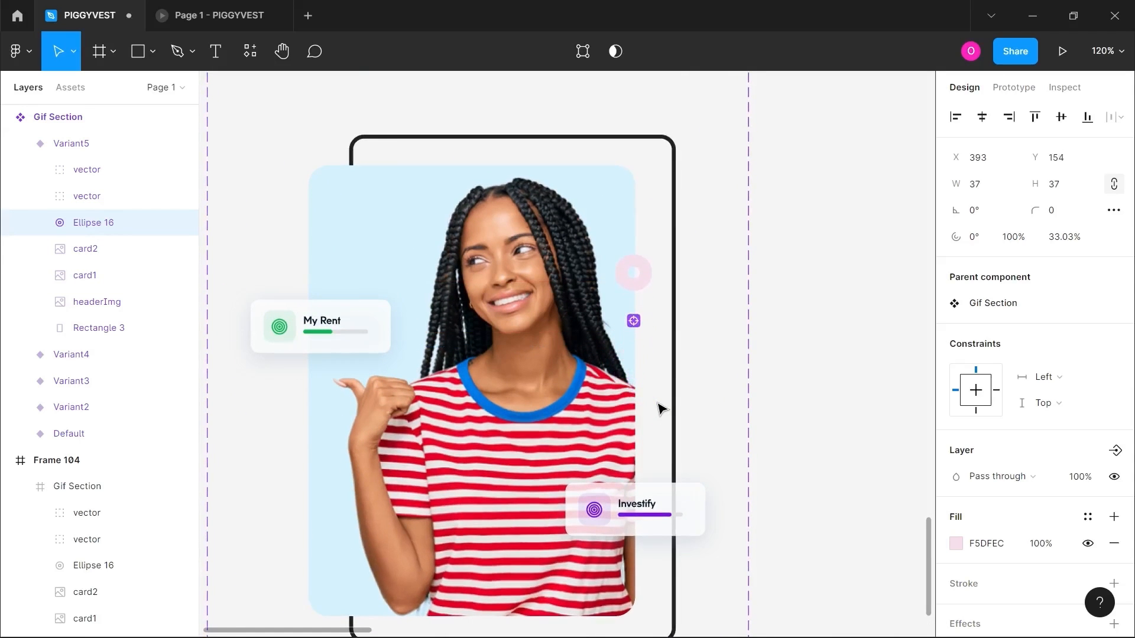
{"action": "scroll", "coordinate": [661, 407], "scroll_direction": "down", "scroll_amount": 5}
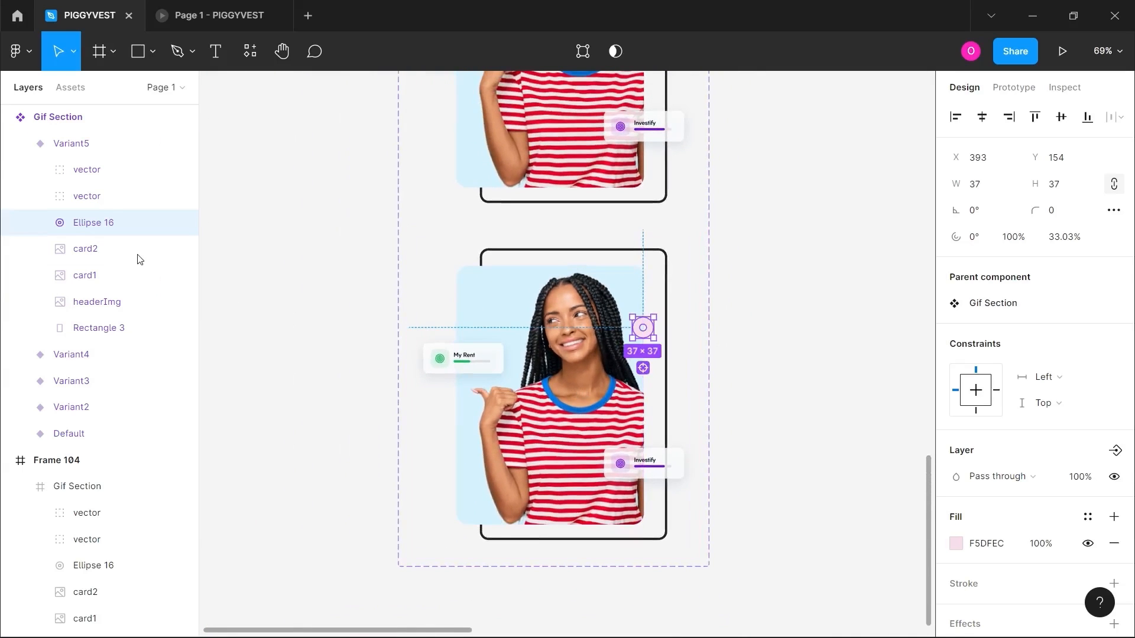
{"action": "left_click", "coordinate": [285, 287]}
- Add a sixth variant to the Gif Section component set, based on Variant5
{"action": "left_click", "coordinate": [71, 143]}
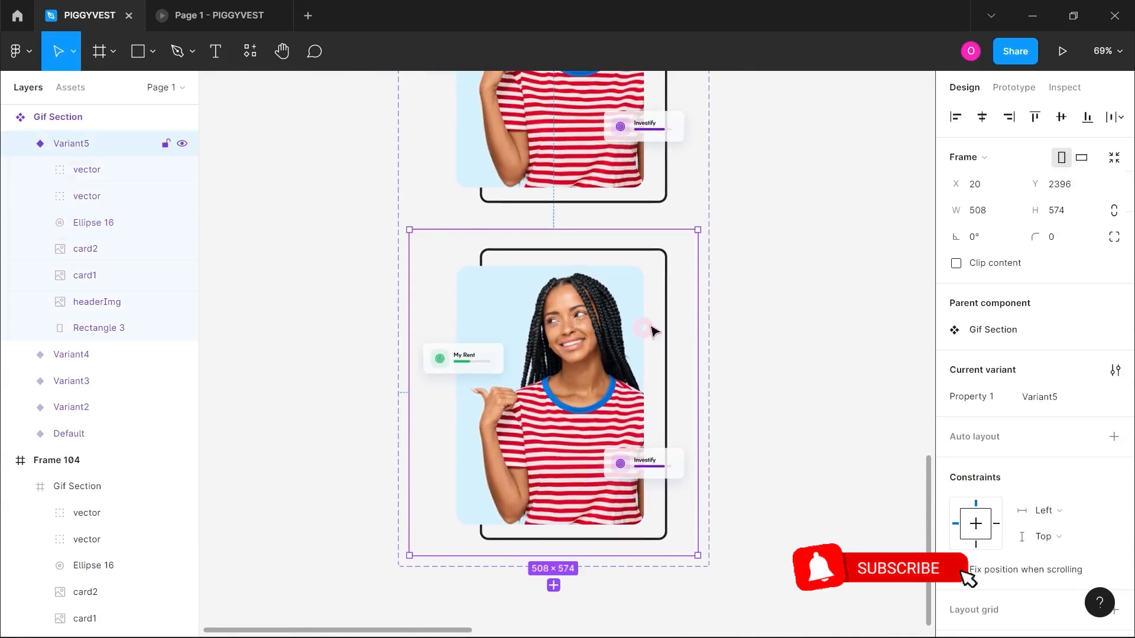
{"action": "scroll", "coordinate": [851, 373], "scroll_direction": "down", "scroll_amount": 2}
{"action": "scroll", "coordinate": [851, 373], "scroll_direction": "down", "scroll_amount": 1}
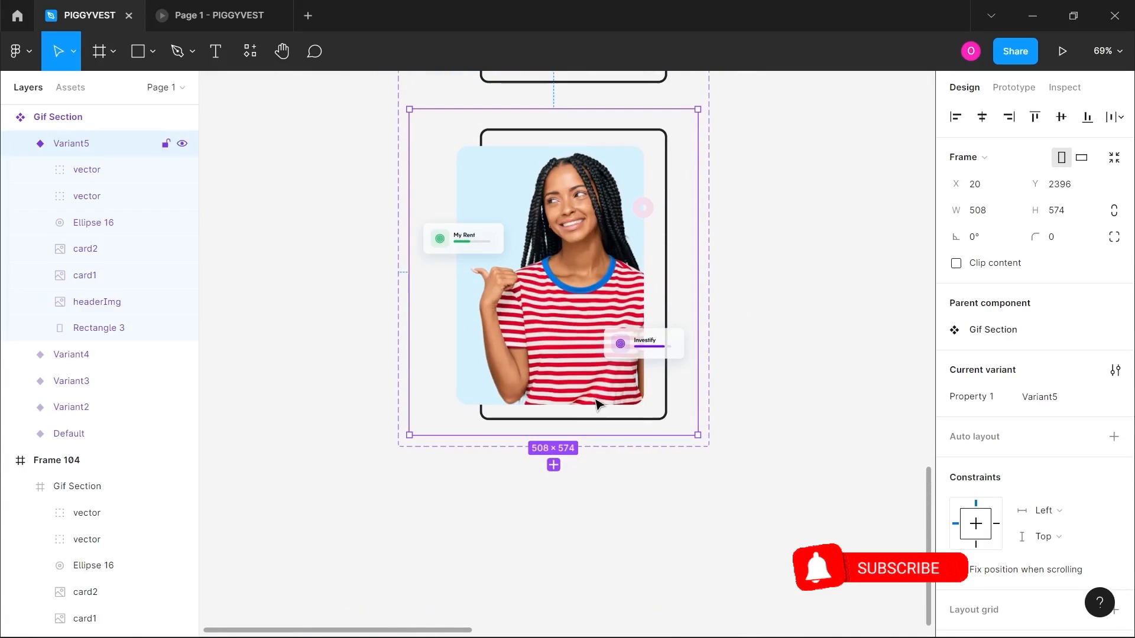
{"action": "left_click", "coordinate": [554, 466]}
{"action": "scroll", "coordinate": [567, 496], "scroll_direction": "down", "scroll_amount": 5}
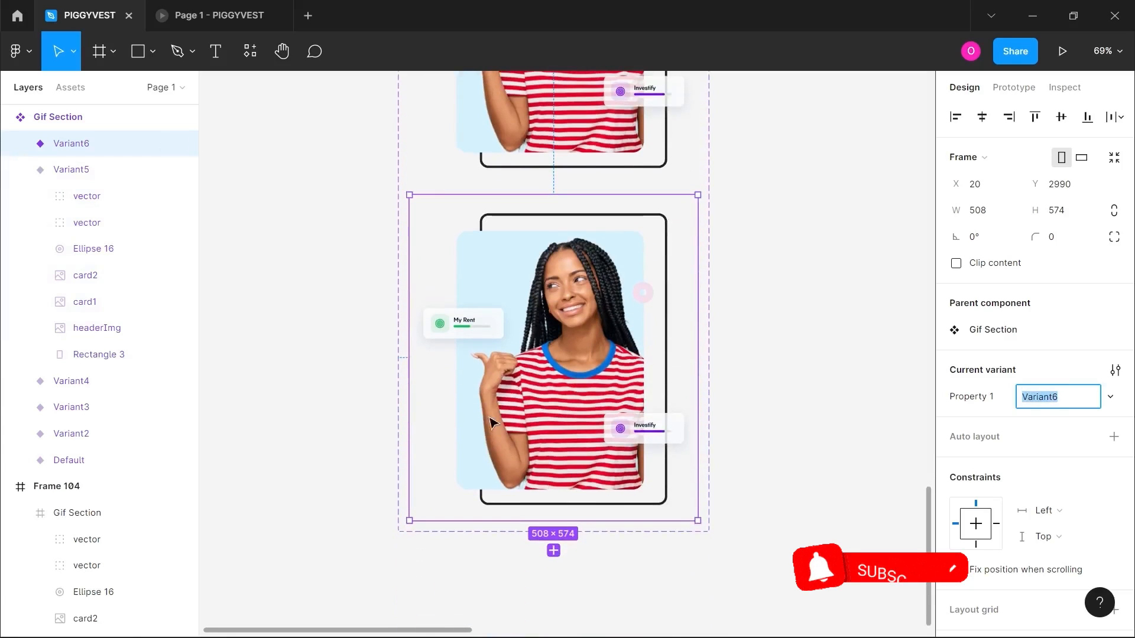
- Collapse Variant5's layers, expand Variant6's, and set the opacity of both its vector groups to 100%
{"action": "left_click", "coordinate": [20, 170]}
{"action": "left_click", "coordinate": [20, 143]}
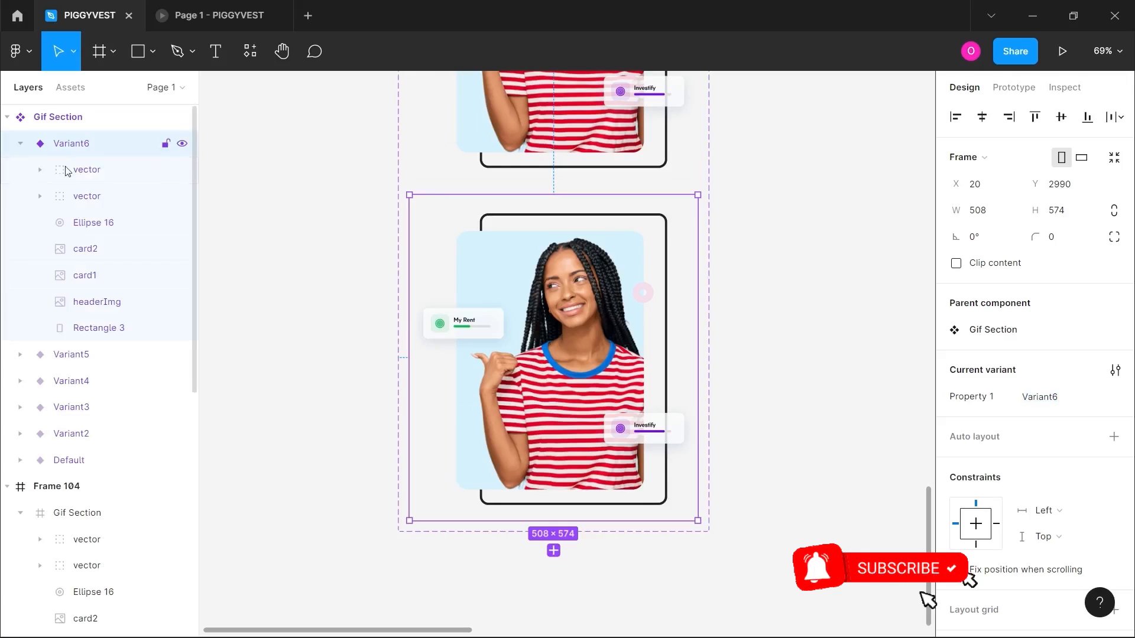
{"action": "left_click", "coordinate": [92, 220]}
{"action": "left_click", "coordinate": [84, 196]}
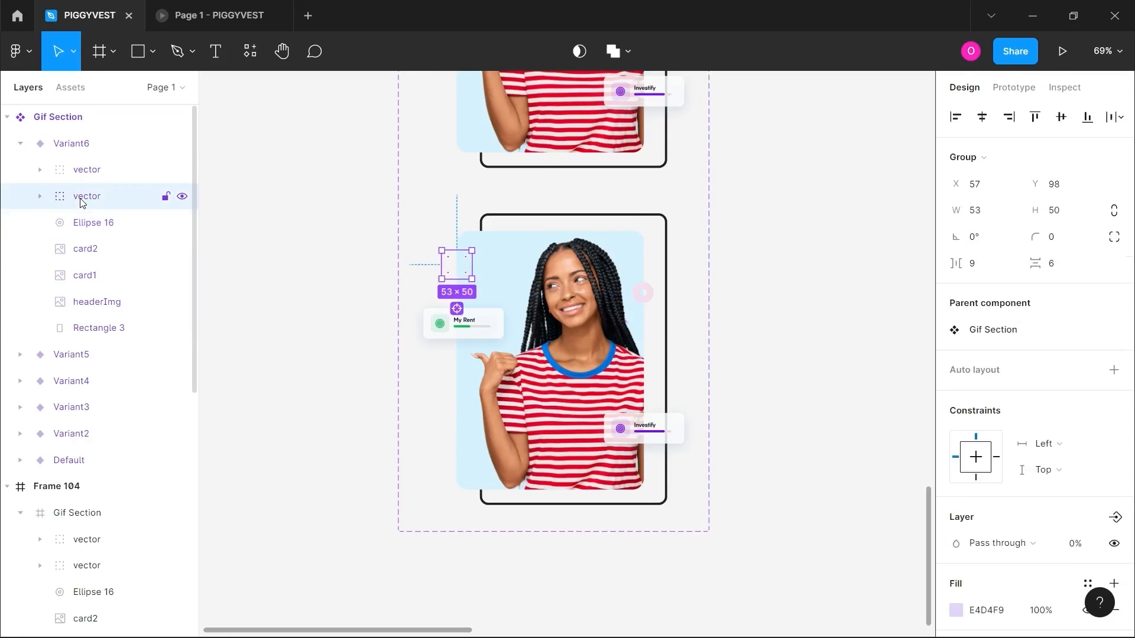
{"action": "left_click", "coordinate": [87, 172], "text": "shift"}
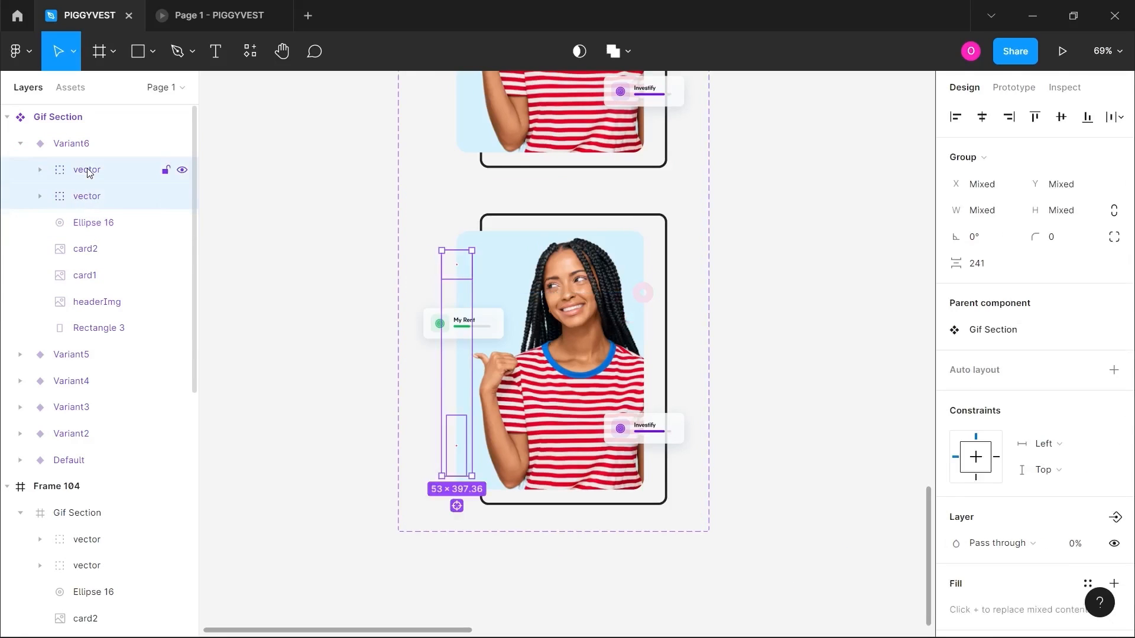
{"action": "left_click", "coordinate": [1093, 549]}
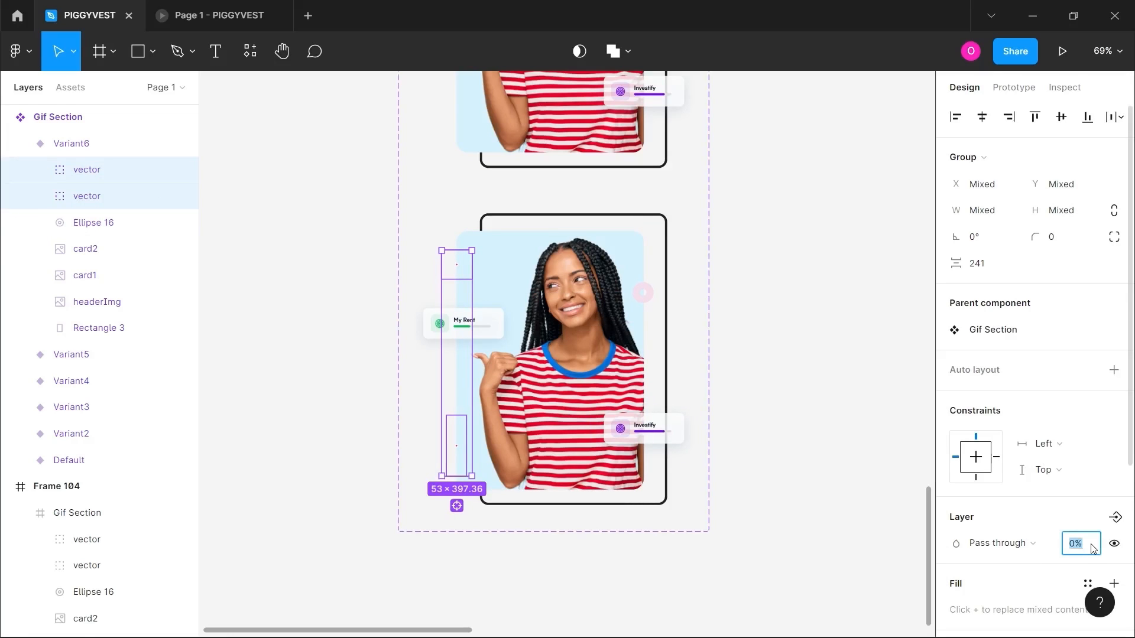
{"action": "type", "text": "100"}
{"action": "key", "text": "Return"}
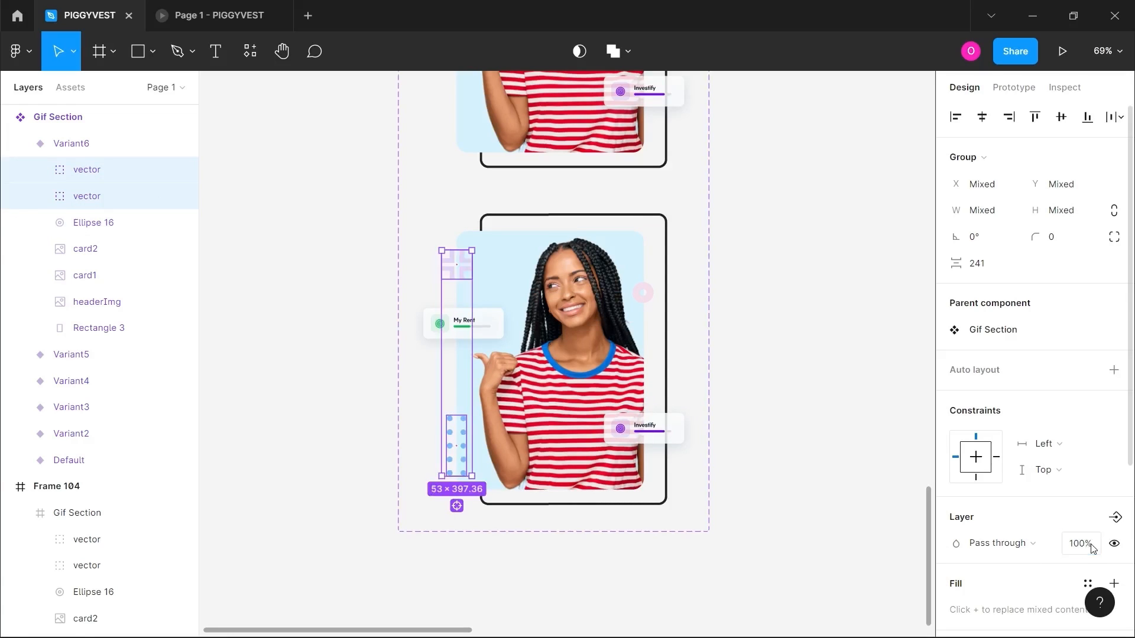
- Nudge Variant6's two vector groups straight up together until the purple cross straddles the blue background's upper edge, and clear the selection
{"action": "key", "text": "Up"}
{"action": "key", "text": "Up"}
{"action": "key", "text": "Up"}
{"action": "key", "text": "Up"}
{"action": "key", "text": "Up"}
{"action": "key", "text": "Up"}
{"action": "key", "text": "Up"}
{"action": "key", "text": "Up"}
{"action": "key", "text": "Up"}
{"action": "key", "text": "Up"}
{"action": "key", "text": "Up"}
{"action": "key", "text": "Up"}
{"action": "key", "text": "Up"}
{"action": "key", "text": "Up"}
{"action": "key", "text": "Up"}
{"action": "key", "text": "Up"}
{"action": "key", "text": "Up"}
{"action": "key", "text": "Up"}
{"action": "key", "text": "Up"}
{"action": "key", "text": "Up"}
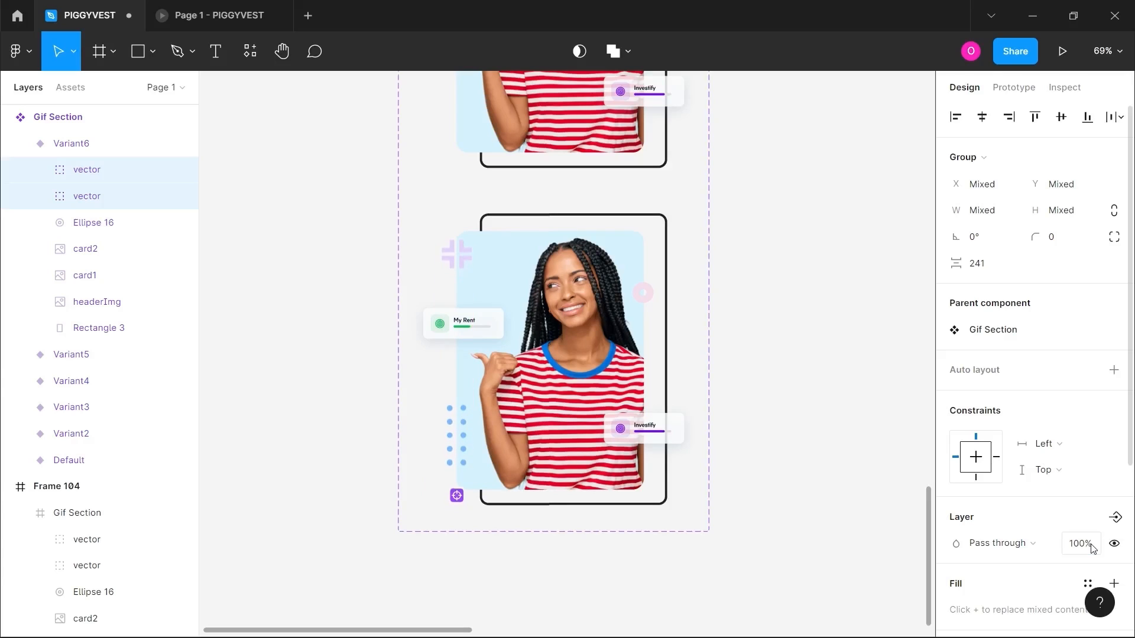
{"action": "key", "text": "Up"}
{"action": "key", "text": "Up"}
{"action": "key", "text": "Up"}
{"action": "key", "text": "Up"}
{"action": "key", "text": "Up"}
{"action": "key", "text": "Up"}
{"action": "key", "text": "Up"}
{"action": "key", "text": "Up"}
{"action": "key", "text": "Up"}
{"action": "key", "text": "Up"}
{"action": "key", "text": "Up"}
{"action": "key", "text": "Up"}
{"action": "key", "text": "Up"}
{"action": "key", "text": "Up"}
{"action": "key", "text": "Up"}
{"action": "key", "text": "Up"}
{"action": "key", "text": "Up"}
{"action": "key", "text": "Up"}
{"action": "key", "text": "Up"}
{"action": "key", "text": "Up"}
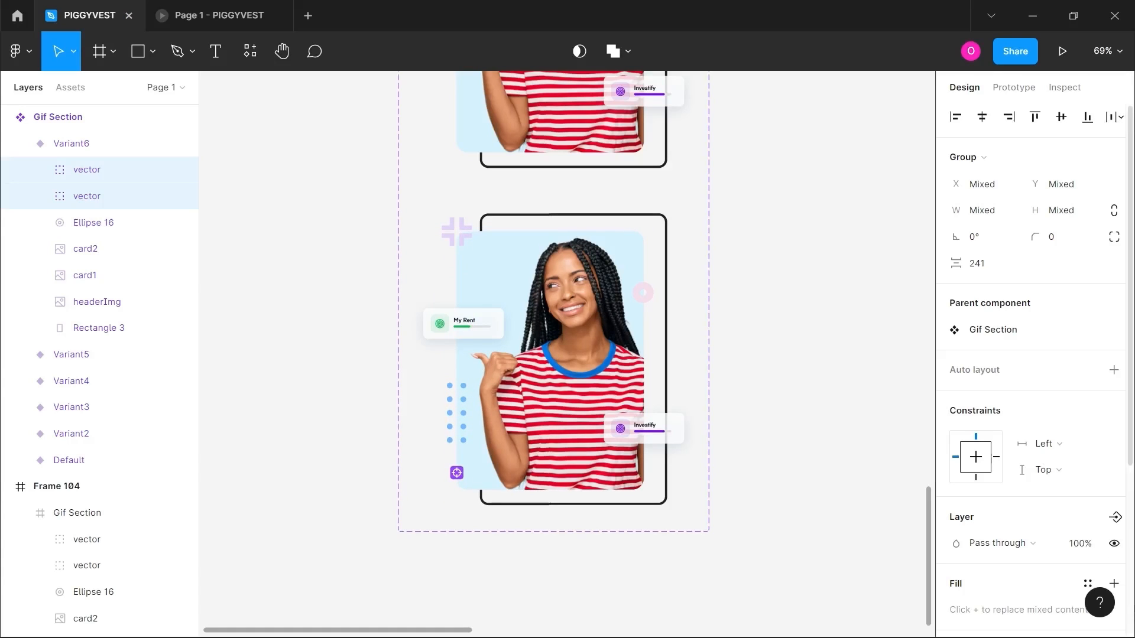
{"action": "left_click", "coordinate": [862, 512]}
- Connect the Default variant to Variant2 with a prototype interaction triggered After delay
{"action": "scroll", "coordinate": [862, 511], "scroll_direction": "down", "scroll_amount": 3}
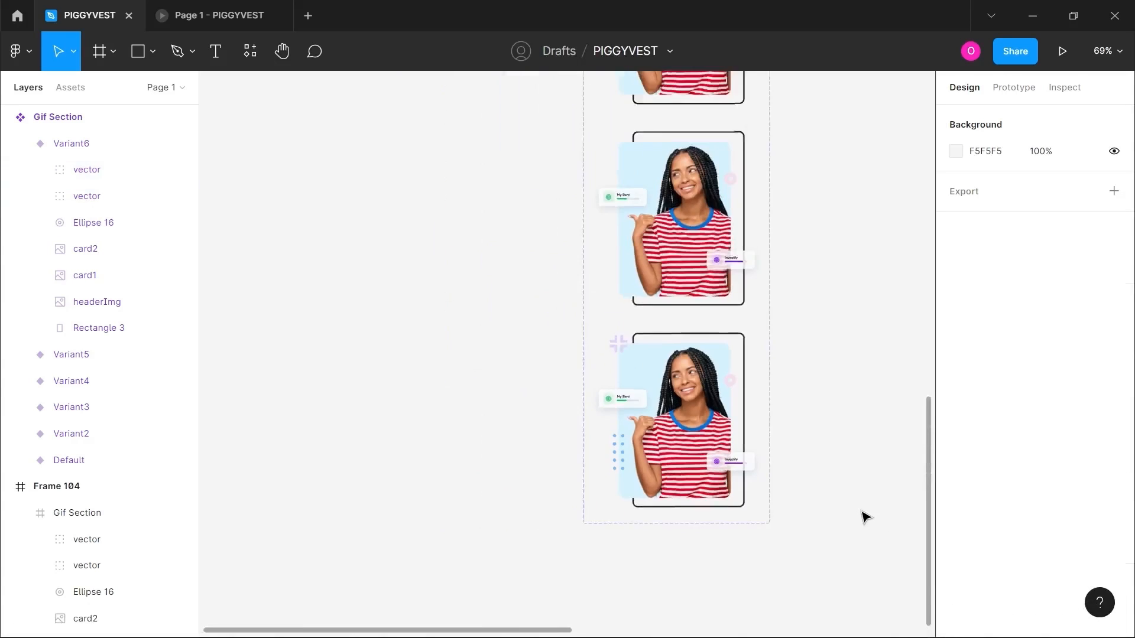
{"action": "scroll", "coordinate": [762, 391], "scroll_direction": "up", "scroll_amount": 3}
{"action": "scroll", "coordinate": [761, 368], "scroll_direction": "up", "scroll_amount": 10}
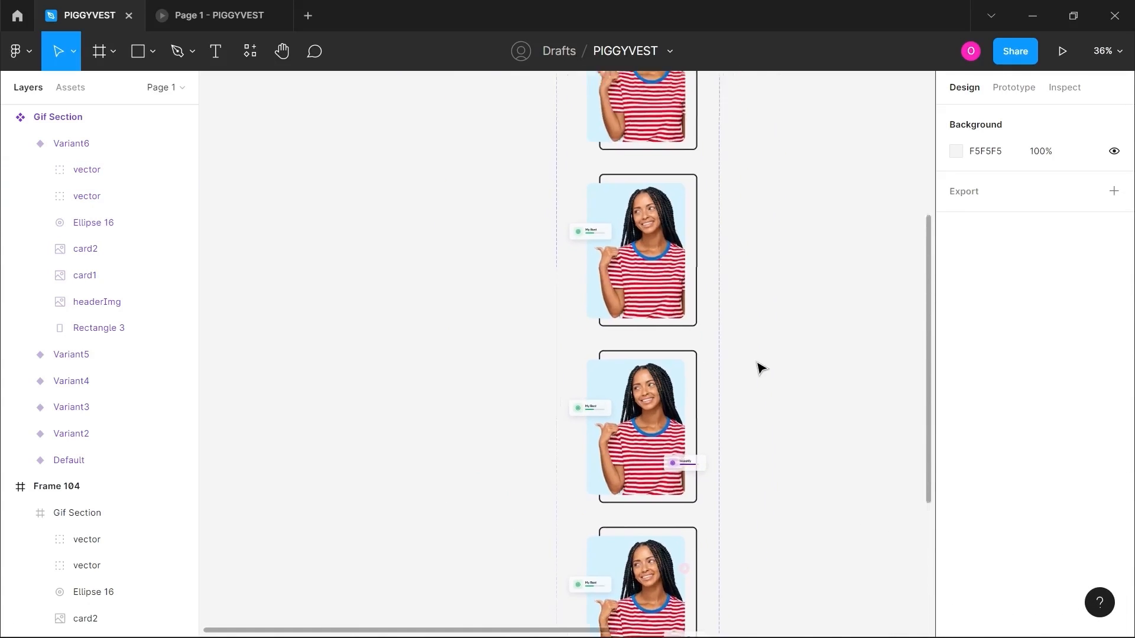
{"action": "scroll", "coordinate": [760, 369], "scroll_direction": "up", "scroll_amount": 1}
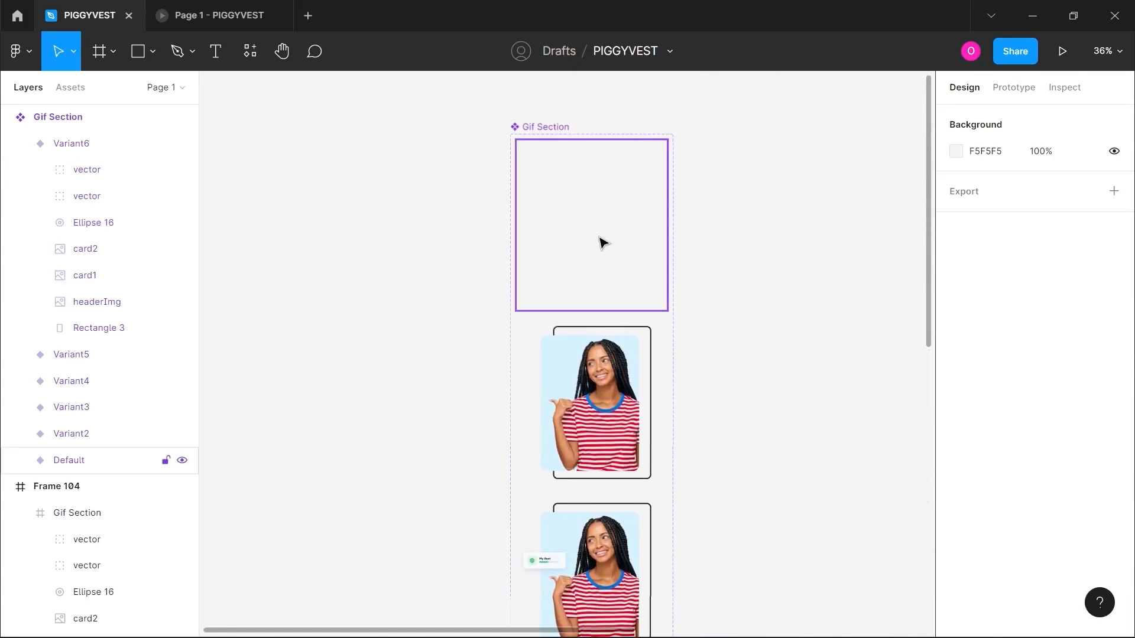
{"action": "left_click", "coordinate": [611, 246]}
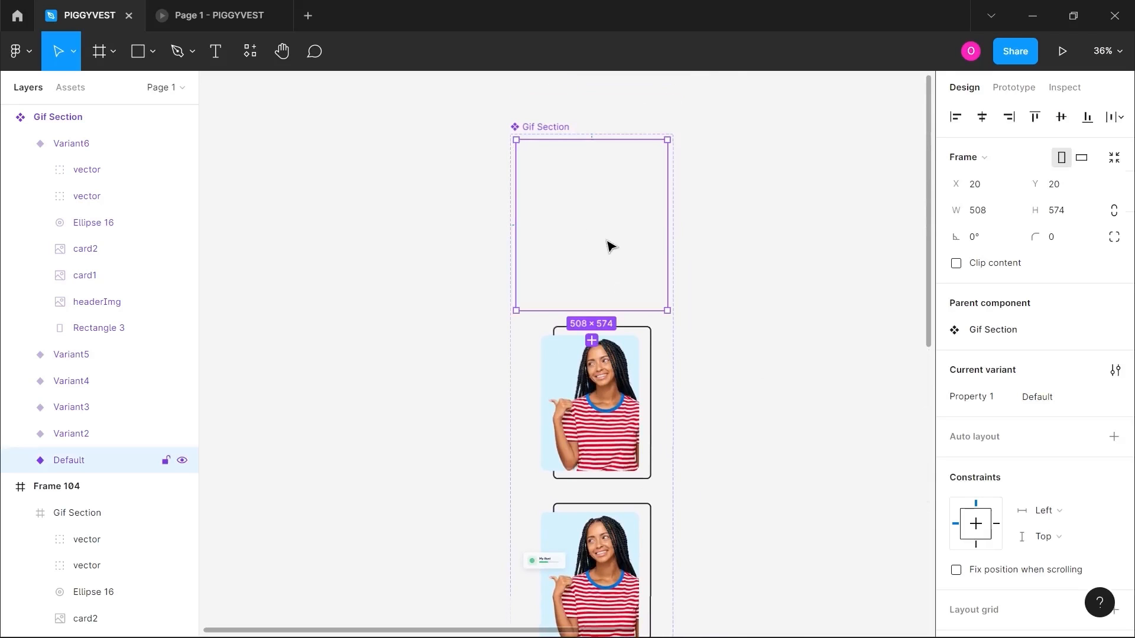
{"action": "left_click", "coordinate": [1014, 88]}
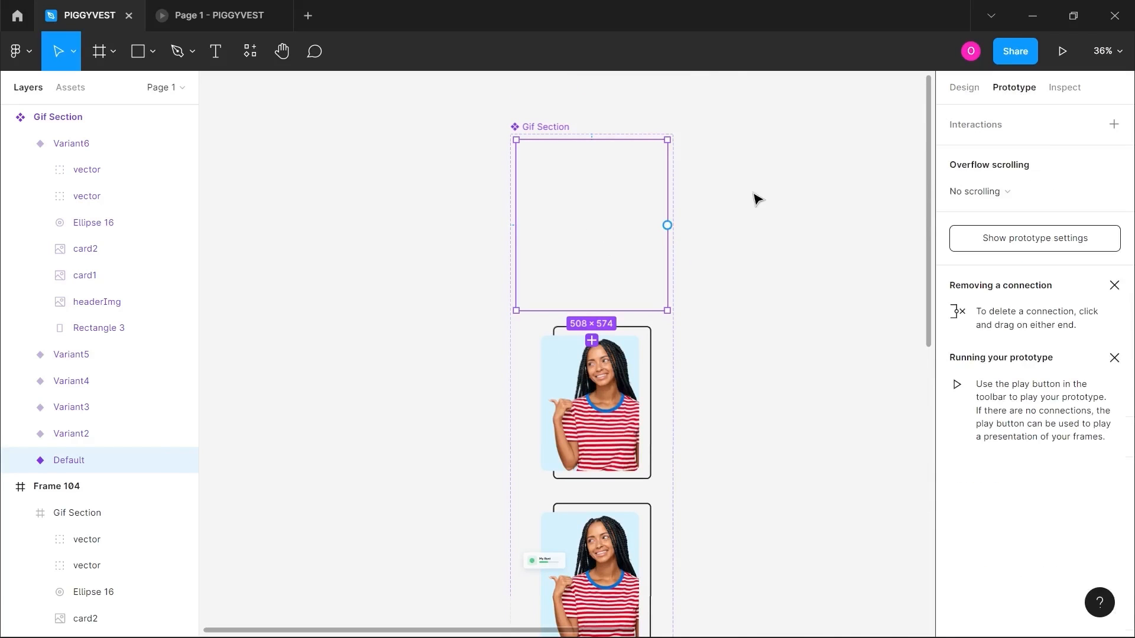
{"action": "left_click_drag", "start_coordinate": [554, 302], "coordinate": [559, 346]}
{"action": "left_click", "coordinate": [797, 202]}
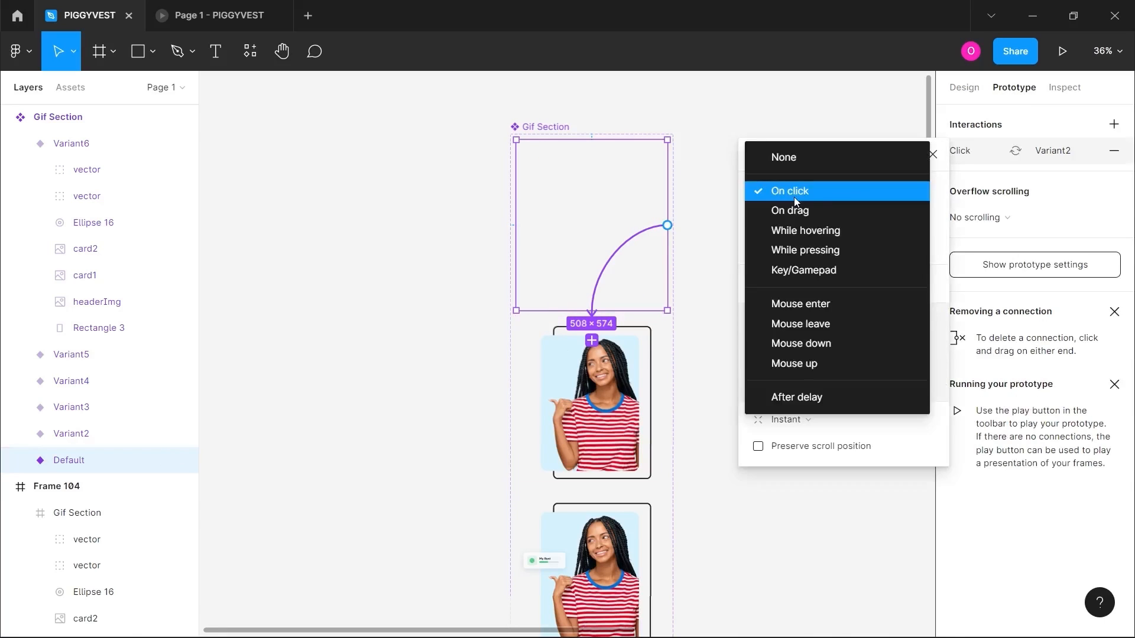
{"action": "left_click", "coordinate": [804, 396]}
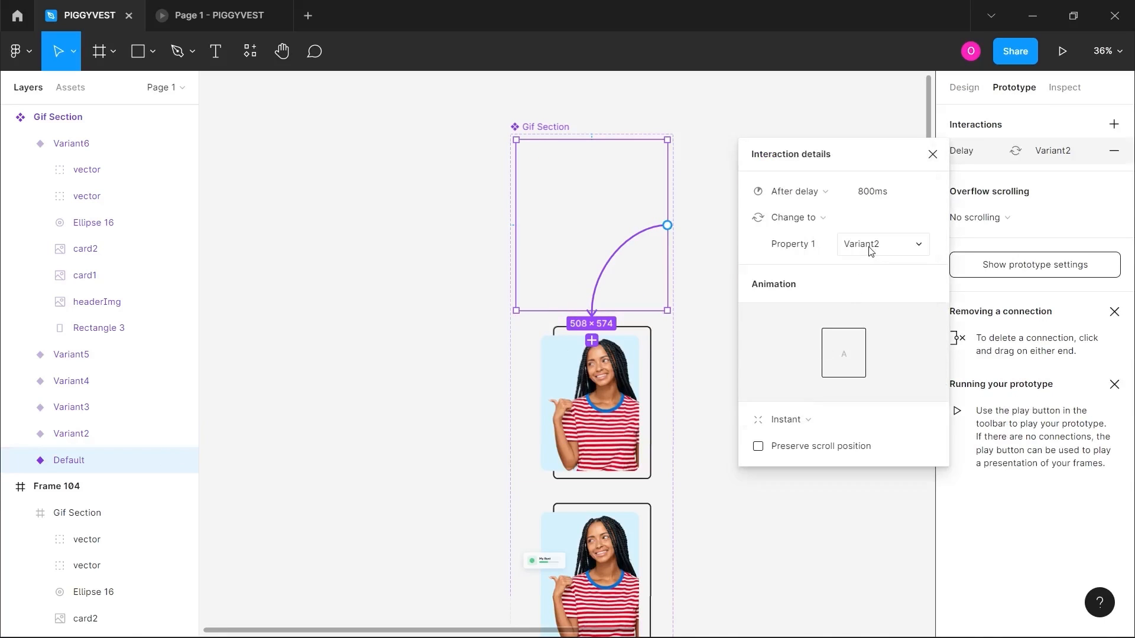
- Set the delay of the Default-to-Variant2 interaction to 1 ms
{"action": "left_click", "coordinate": [878, 204]}
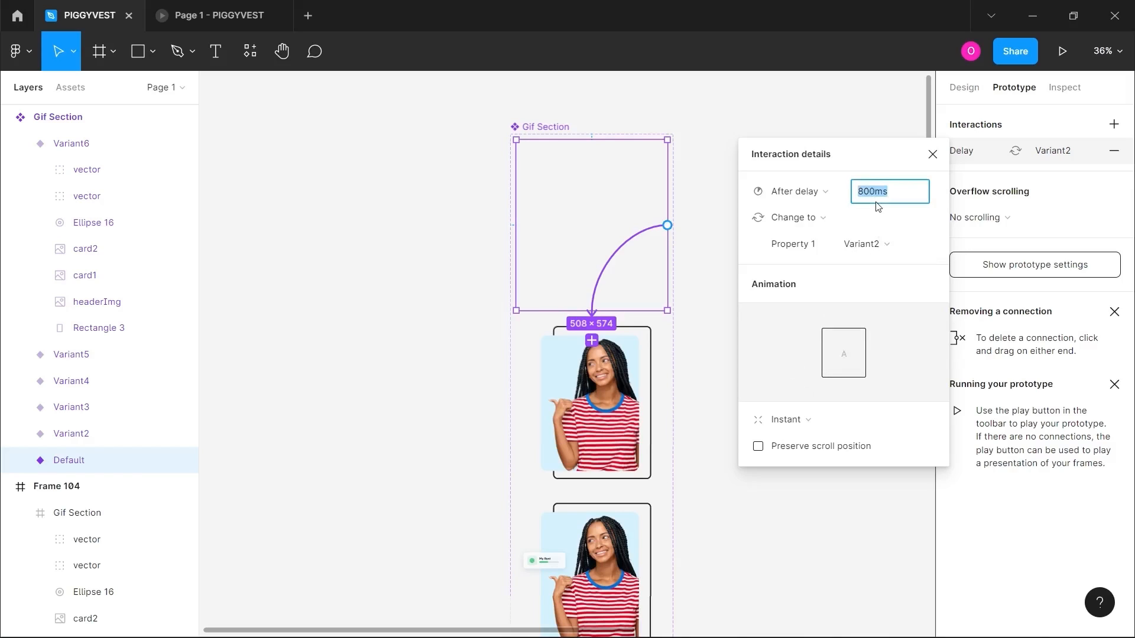
{"action": "type", "text": "1"}
{"action": "key", "text": "Return"}
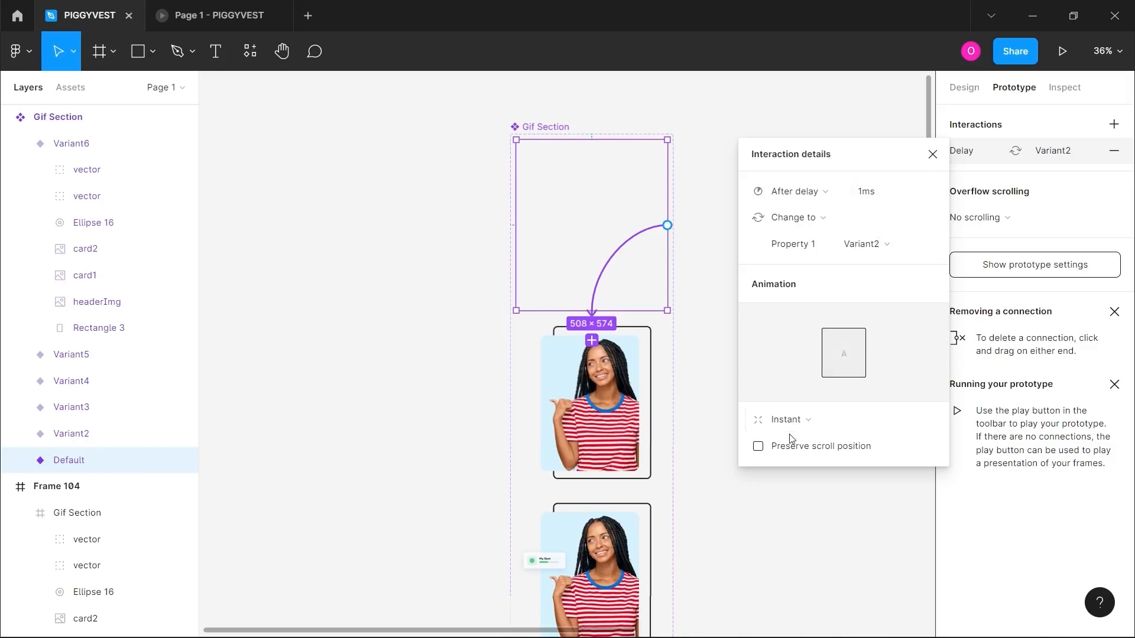
- Set the Default-to-Variant2 interaction's animation to Smart animate with a 1000 ms duration
{"action": "left_click", "coordinate": [786, 421]}
{"action": "left_click", "coordinate": [806, 459]}
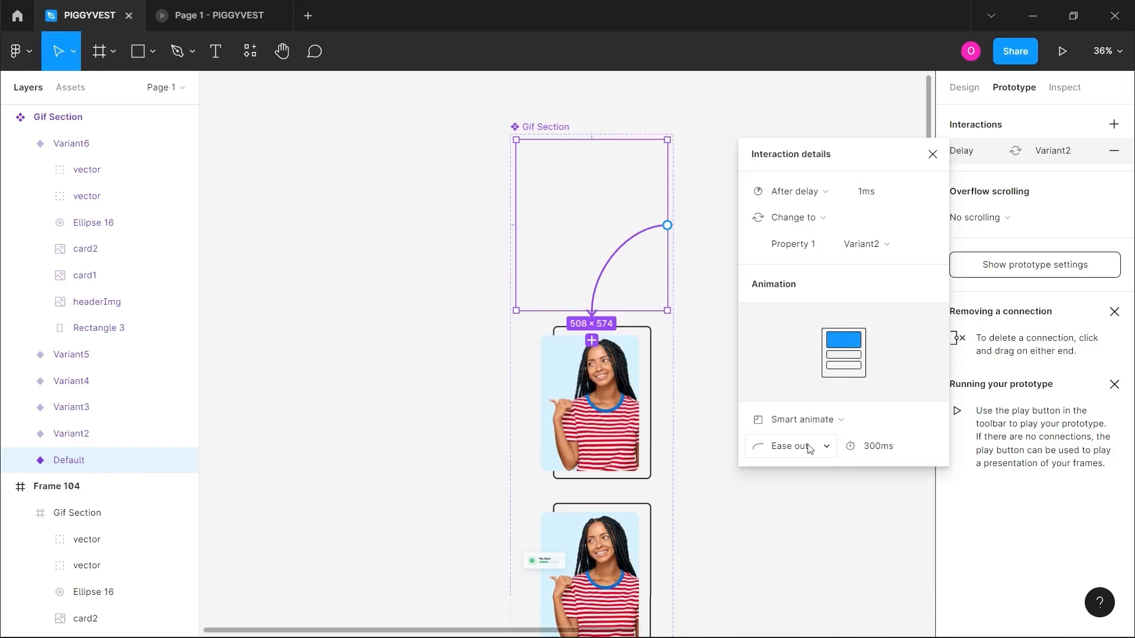
{"action": "left_click", "coordinate": [878, 449]}
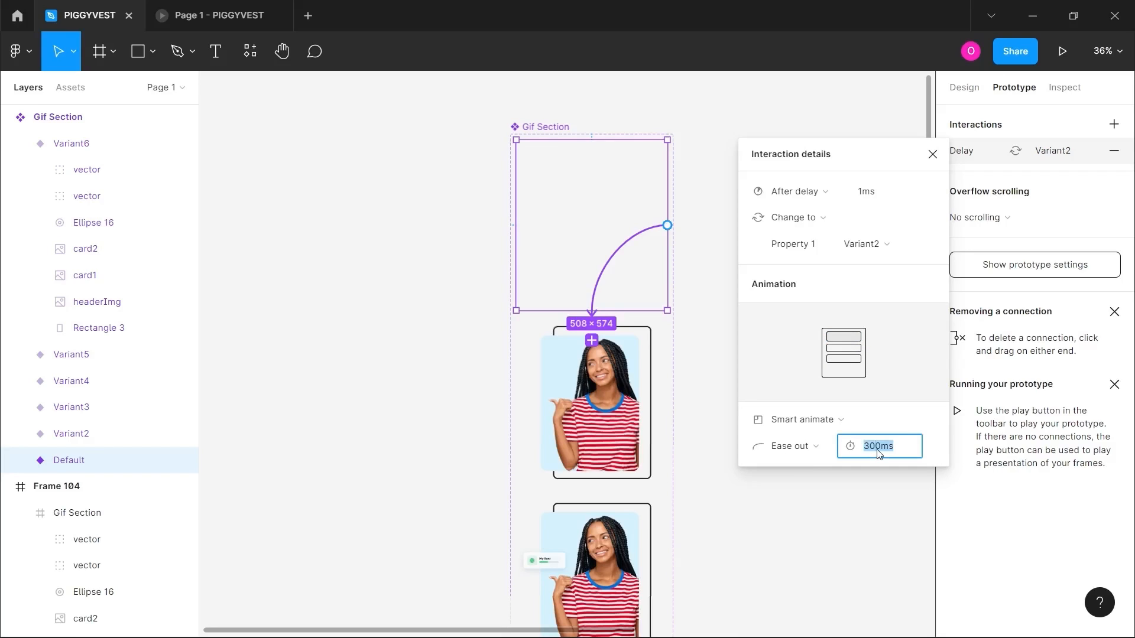
{"action": "type", "text": "1000"}
{"action": "key", "text": "Return"}
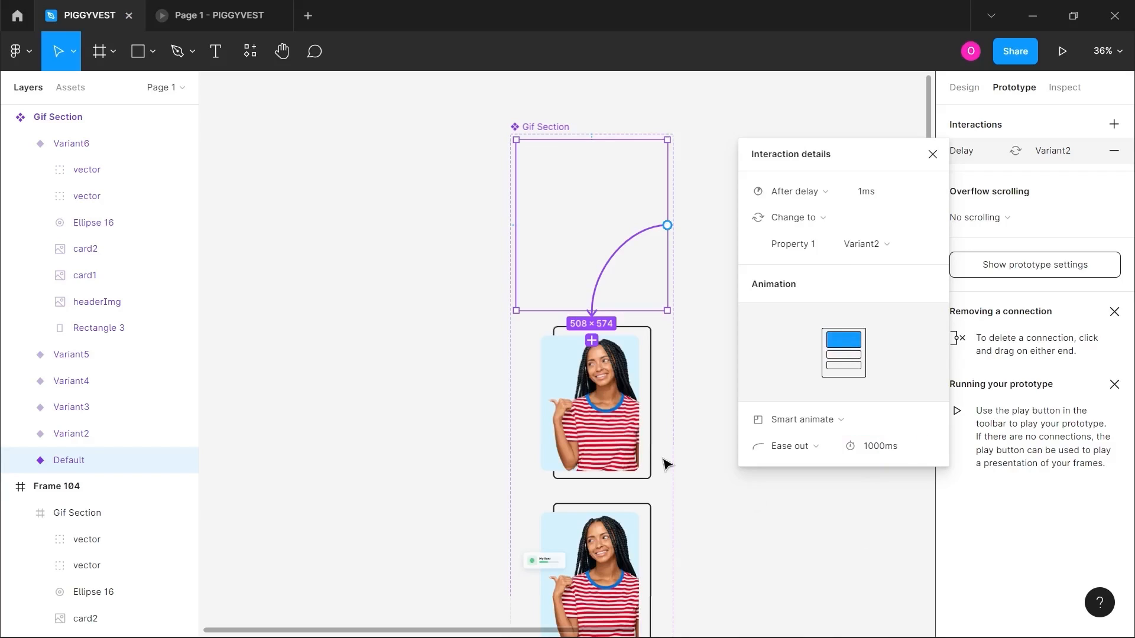
- Connect Variant2 to Variant3 with a prototype interaction triggered After delay
{"action": "left_click", "coordinate": [593, 427]}
{"action": "key", "text": "shift+2"}
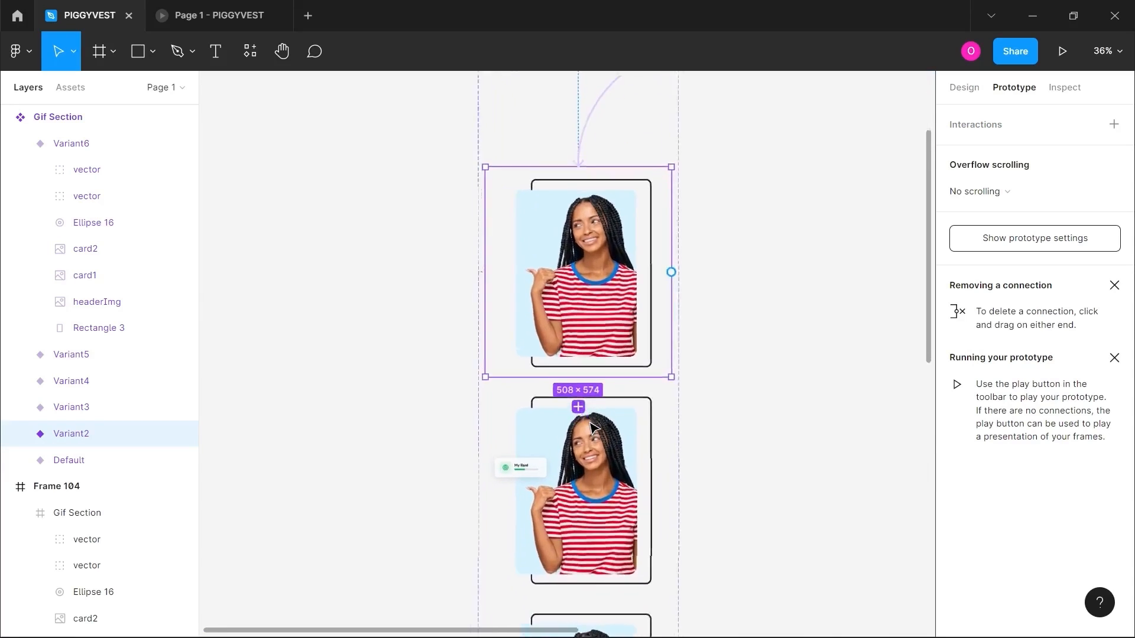
{"action": "left_click_drag", "start_coordinate": [693, 232], "coordinate": [575, 393]}
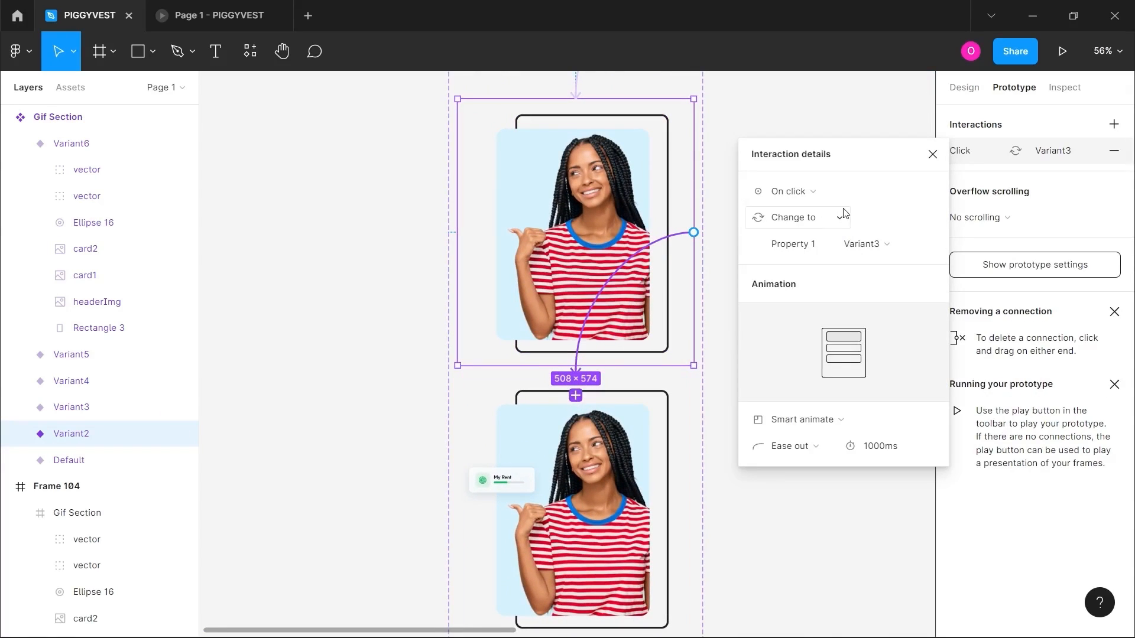
{"action": "left_click", "coordinate": [810, 194]}
{"action": "left_click", "coordinate": [824, 399]}
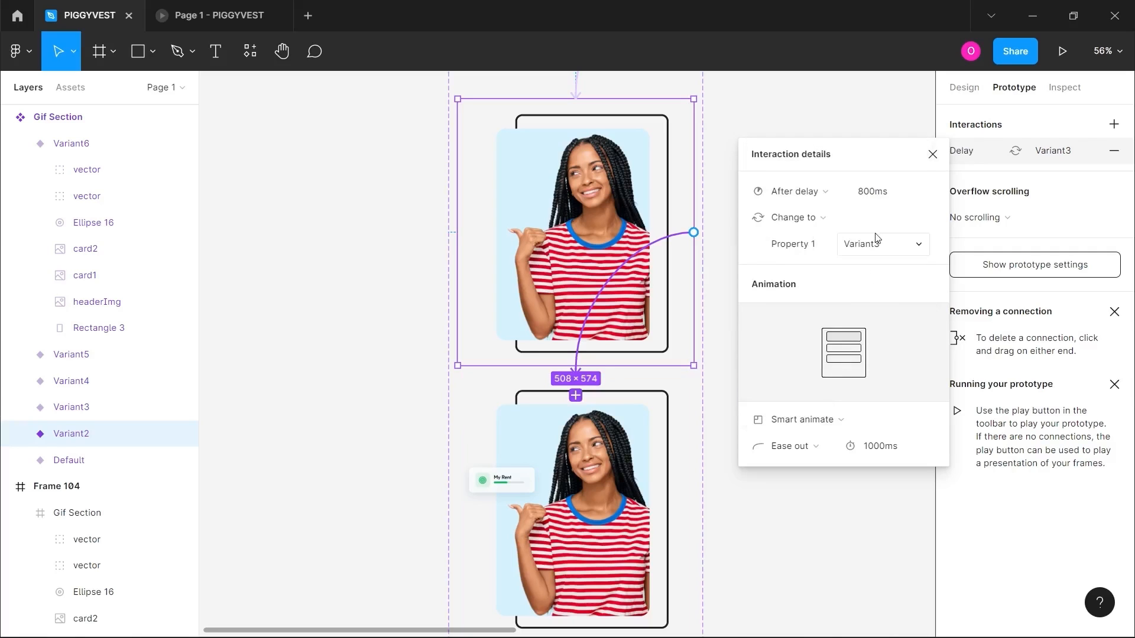
- Set the Variant2-to-Variant3 interaction's delay to 1 ms and its animation duration to 400 ms
{"action": "left_click", "coordinate": [879, 197]}
{"action": "type", "text": "1"}
{"action": "key", "text": "Return"}
{"action": "left_click", "coordinate": [871, 452]}
{"action": "type", "text": "400"}
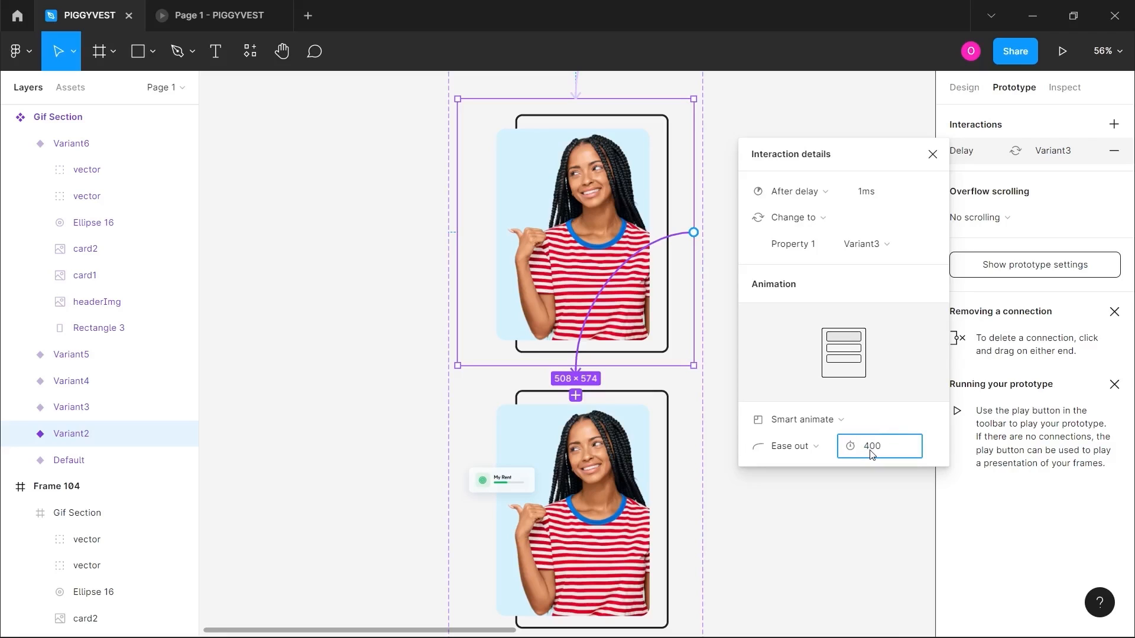
{"action": "key", "text": "Return"}
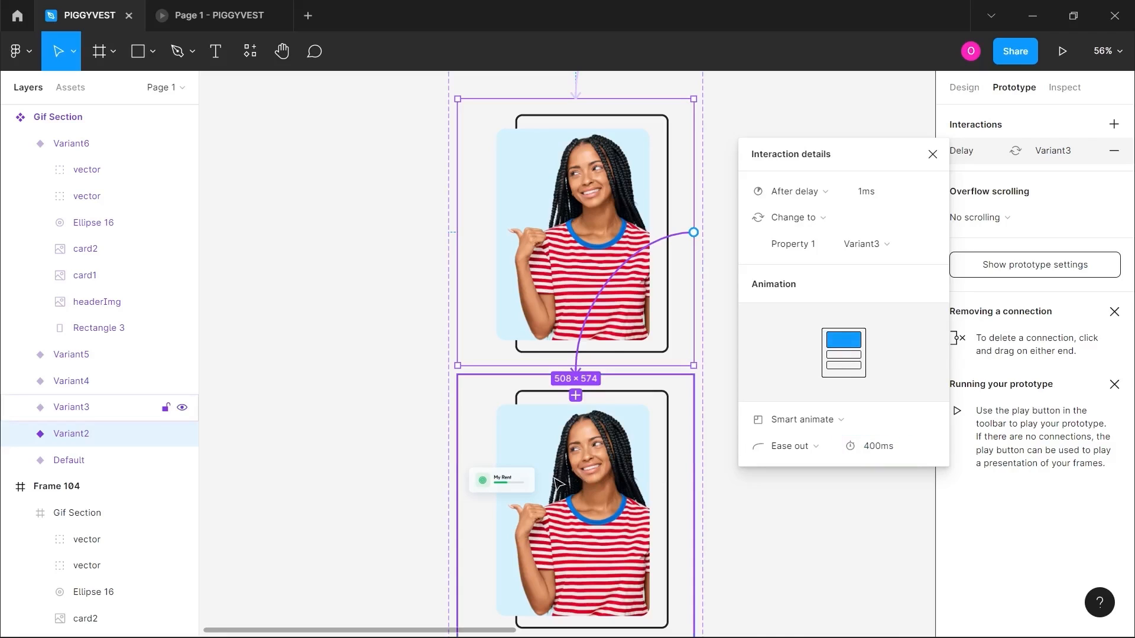
- Connect Variant3 to Variant4 with a prototype interaction
{"action": "left_click", "coordinate": [77, 407]}
{"action": "scroll", "coordinate": [552, 482], "scroll_direction": "down", "scroll_amount": 3}
{"action": "scroll", "coordinate": [550, 483], "scroll_direction": "down", "scroll_amount": 1}
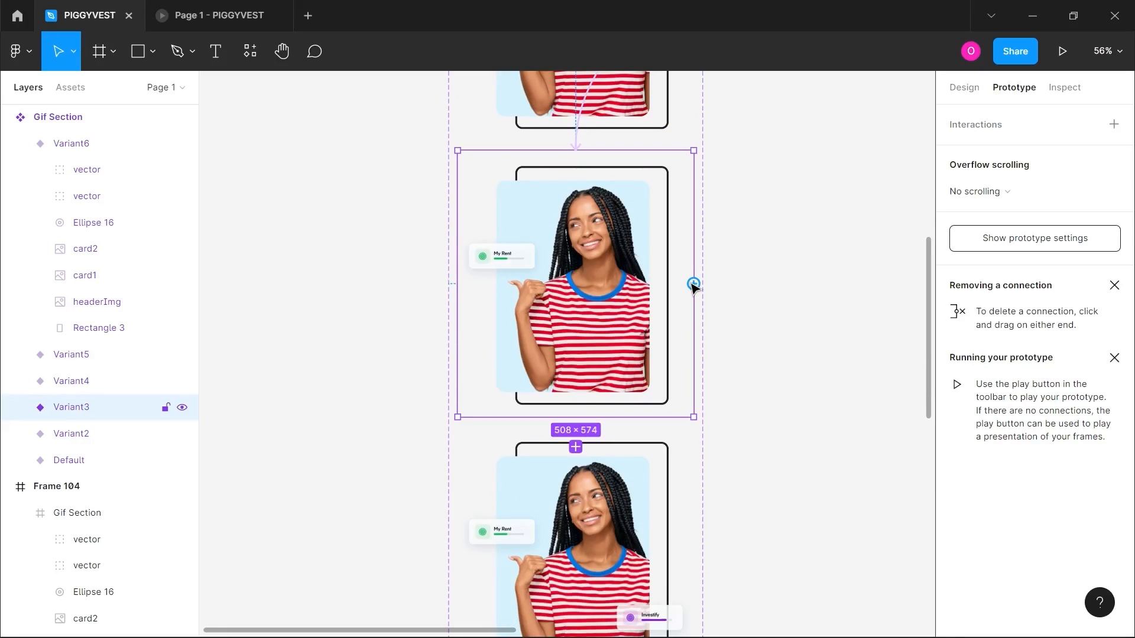
{"action": "left_click_drag", "start_coordinate": [694, 284], "coordinate": [593, 456]}
{"action": "scroll", "coordinate": [593, 456], "scroll_direction": "down", "scroll_amount": 3}
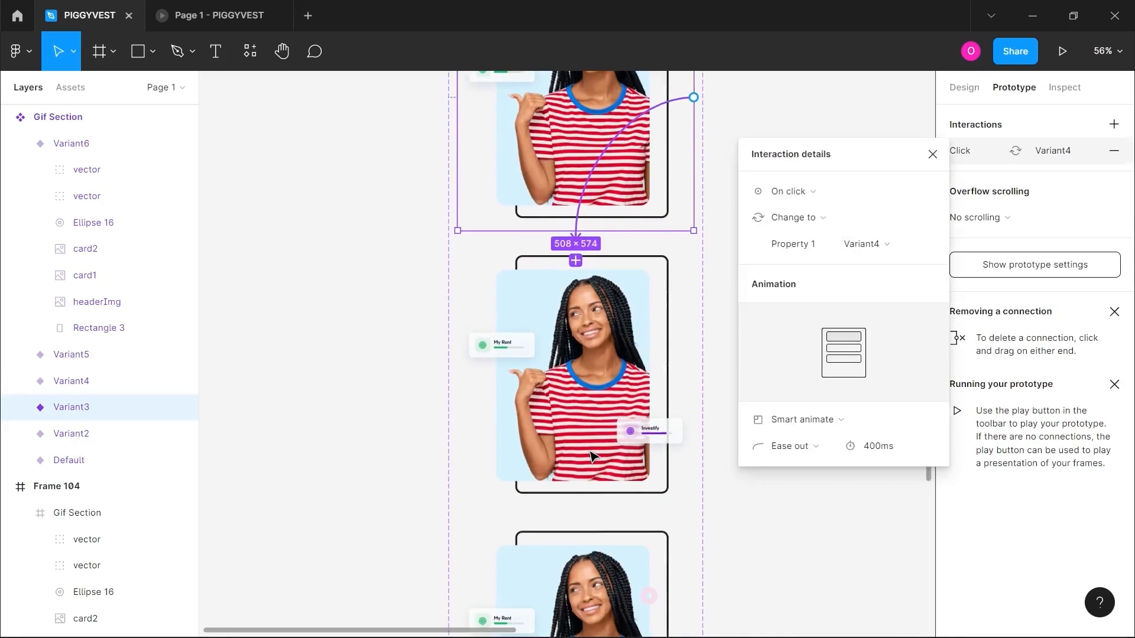
- Set the Variant3-to-Variant4 interaction to trigger After delay with a delay of 1 ms
{"action": "left_click", "coordinate": [803, 419]}
{"action": "left_click", "coordinate": [803, 417]}
{"action": "left_click", "coordinate": [792, 191]}
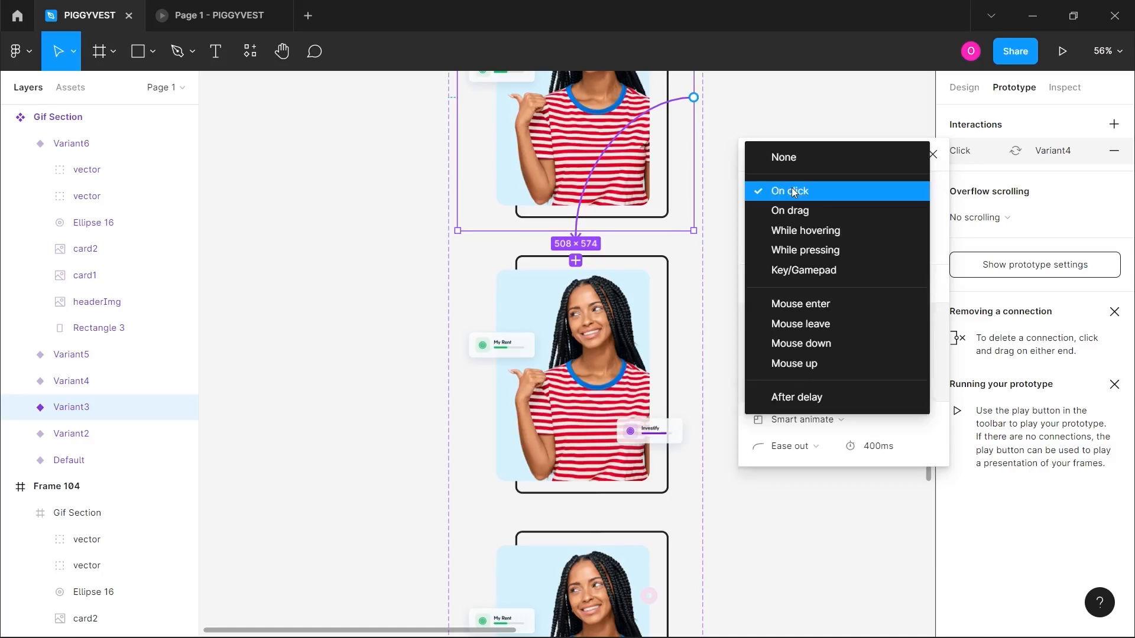
{"action": "left_click", "coordinate": [814, 396]}
{"action": "left_click", "coordinate": [876, 192]}
{"action": "type", "text": "1"}
{"action": "key", "text": "Return"}
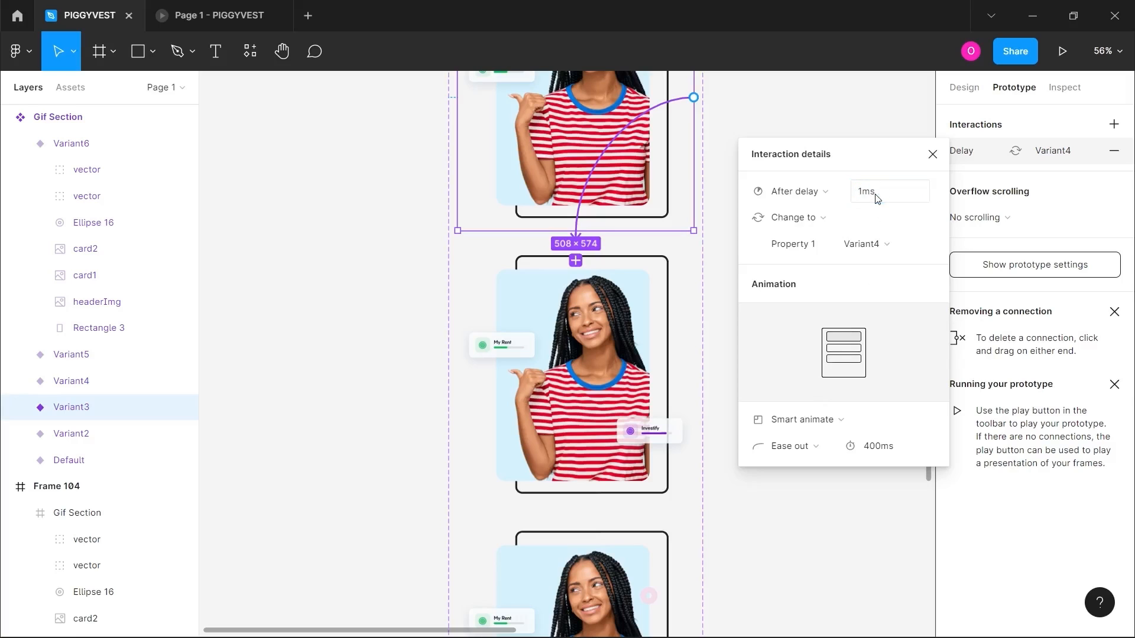
- Connect Variant4 to Variant5 with a prototype interaction triggered After delay, and enter 0 as its delay
{"action": "left_click", "coordinate": [668, 247]}
{"action": "scroll", "coordinate": [668, 247], "scroll_direction": "down", "scroll_amount": 4}
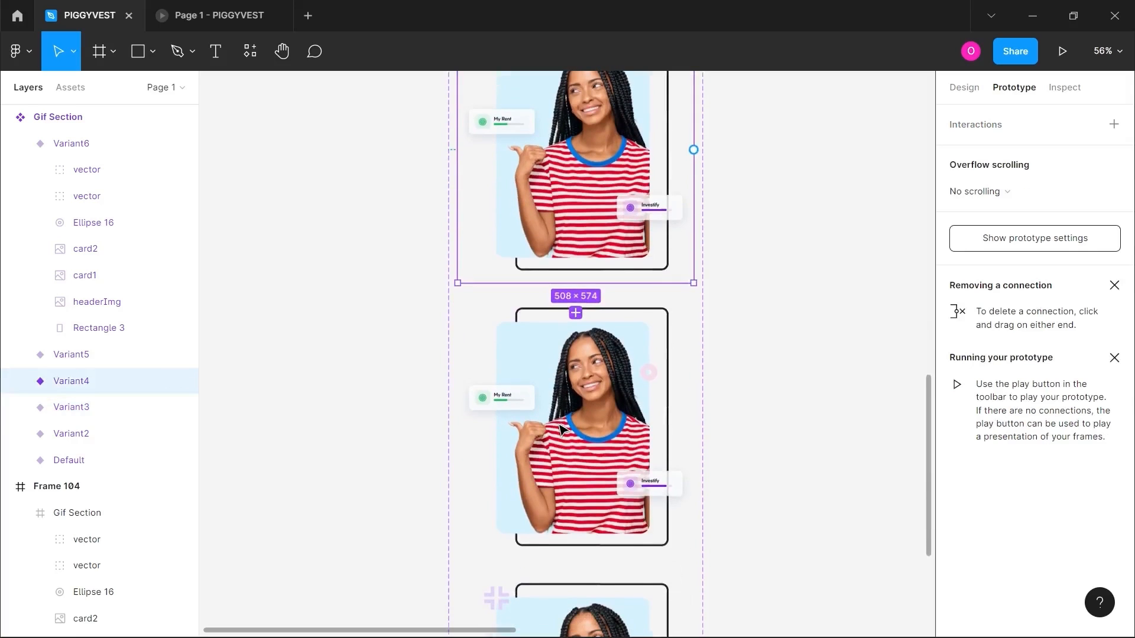
{"action": "scroll", "coordinate": [697, 195], "scroll_direction": "down", "scroll_amount": 1}
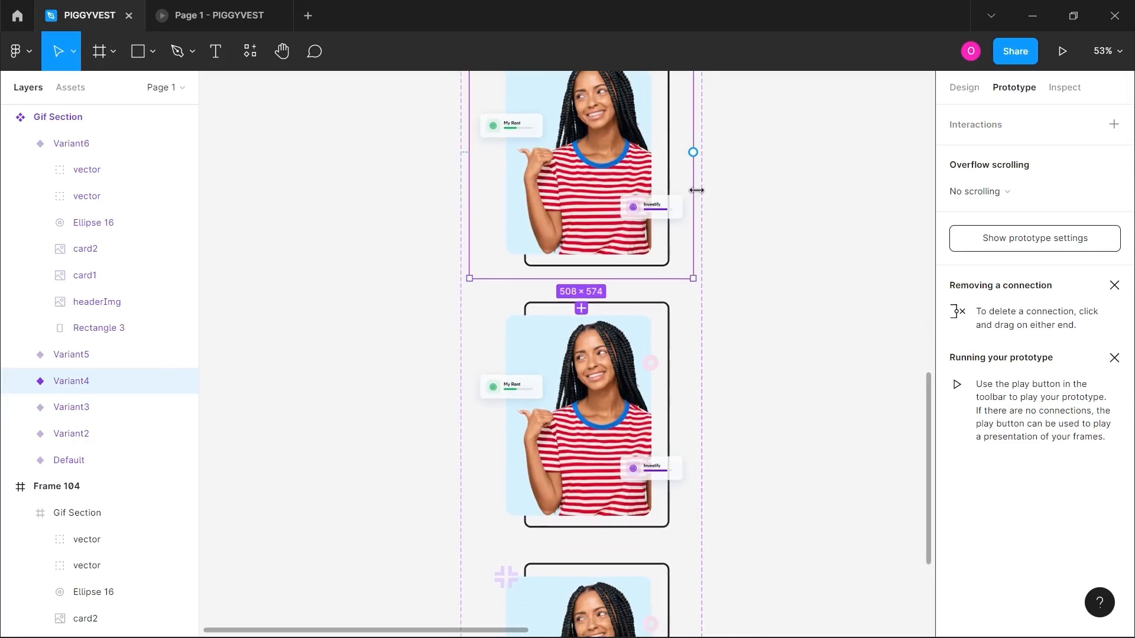
{"action": "left_click_drag", "start_coordinate": [694, 149], "coordinate": [640, 313]}
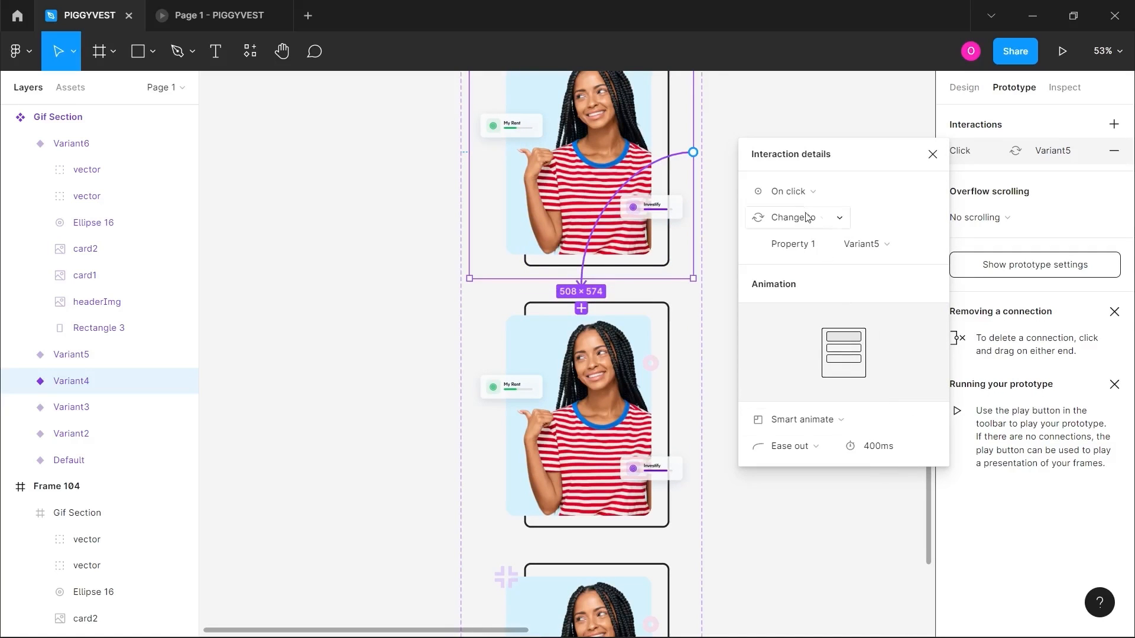
{"action": "left_click", "coordinate": [792, 191]}
{"action": "left_click", "coordinate": [807, 395]}
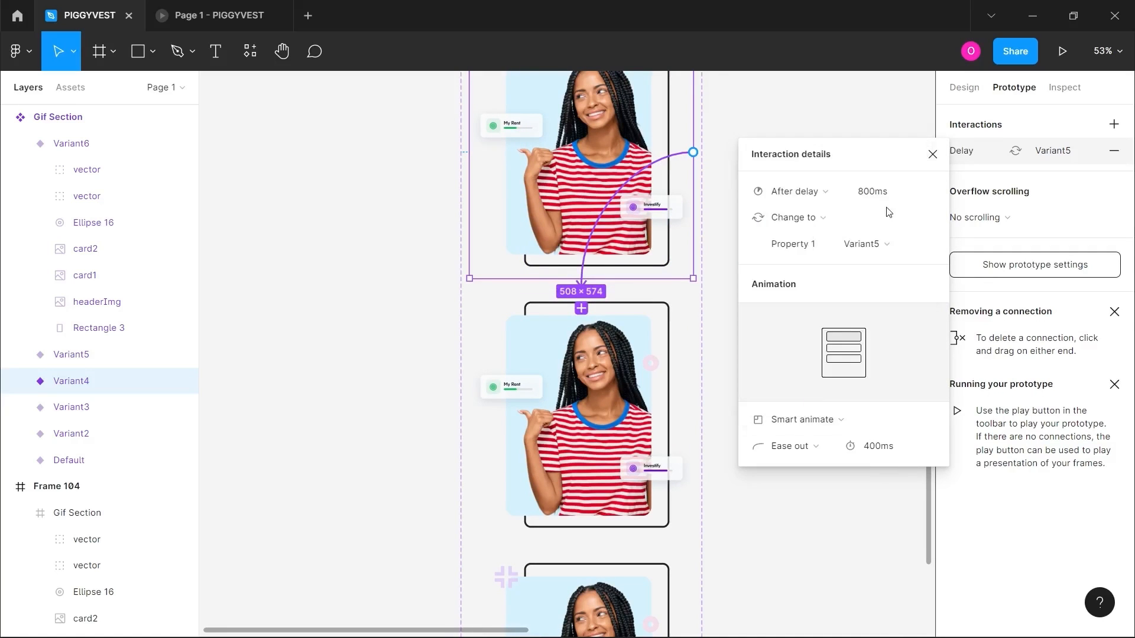
{"action": "left_click", "coordinate": [884, 202]}
{"action": "type", "text": "0"}
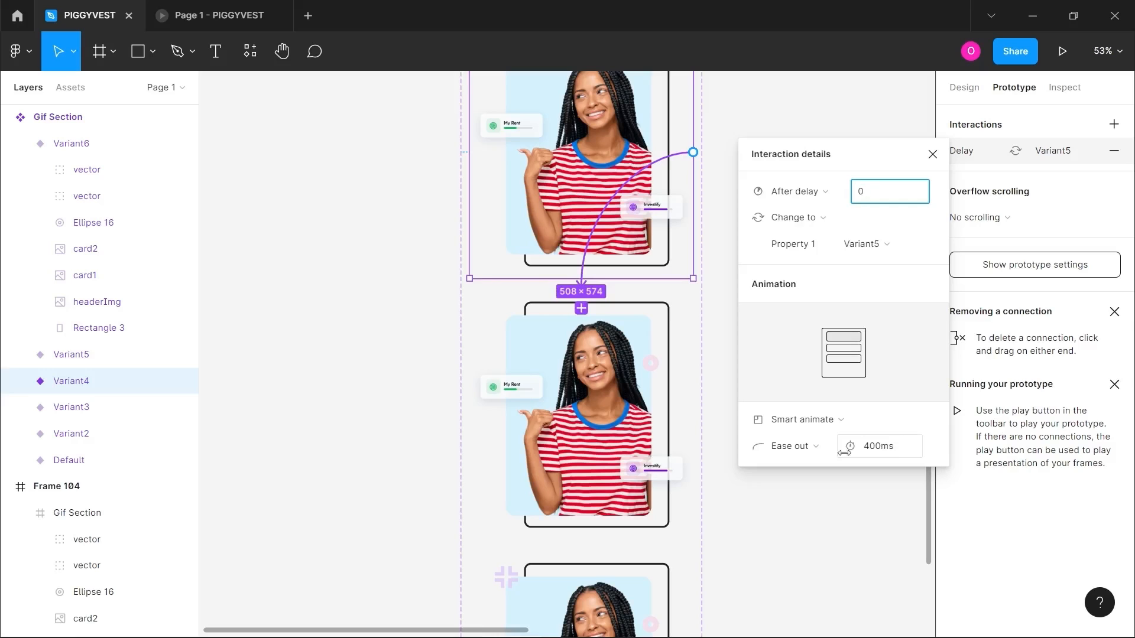
{"action": "scroll", "coordinate": [716, 514], "scroll_direction": "down", "scroll_amount": 3}
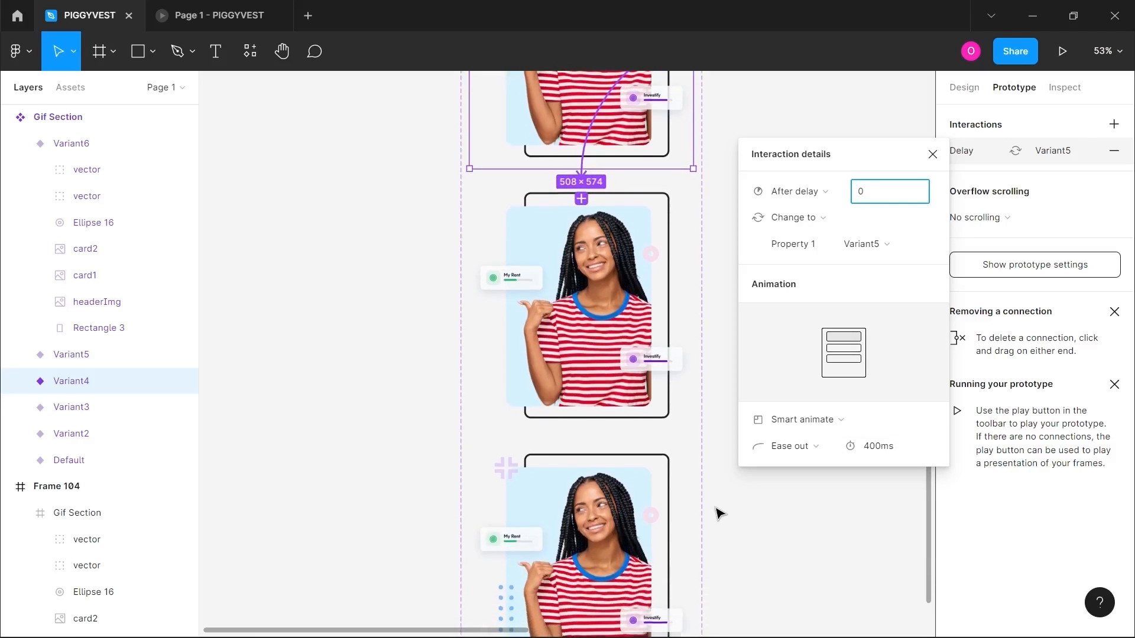
- Connect Variant5 to Variant6 with a prototype interaction triggered After delay
{"action": "left_click", "coordinate": [612, 512]}
{"action": "scroll", "coordinate": [612, 511], "scroll_direction": "down", "scroll_amount": 3}
{"action": "left_click", "coordinate": [612, 273]}
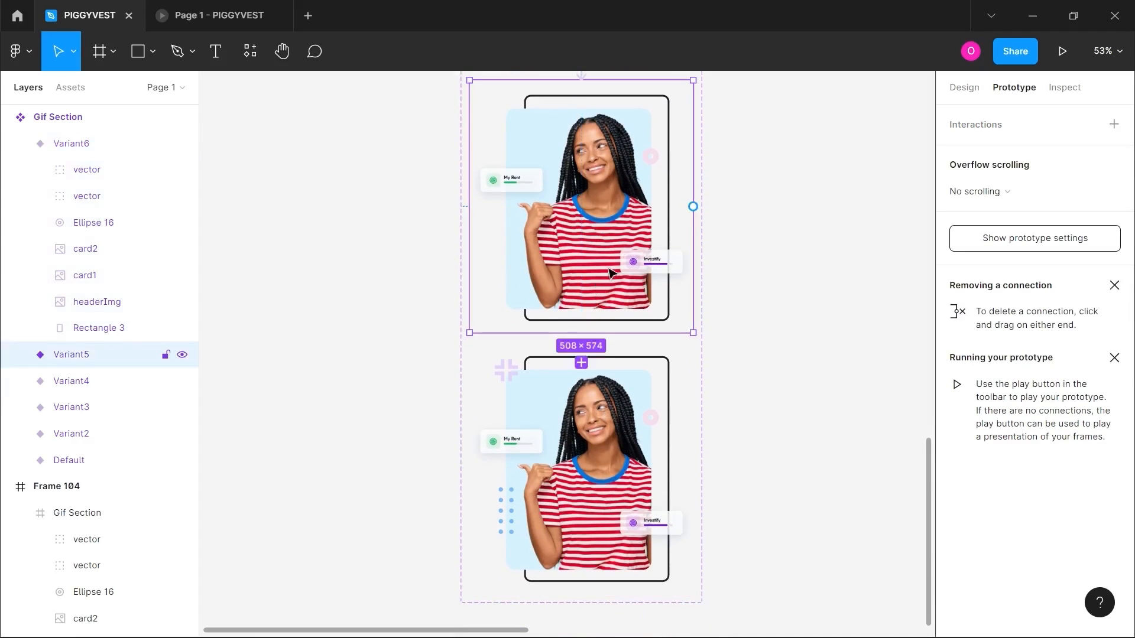
{"action": "left_click_drag", "start_coordinate": [693, 207], "coordinate": [579, 375]}
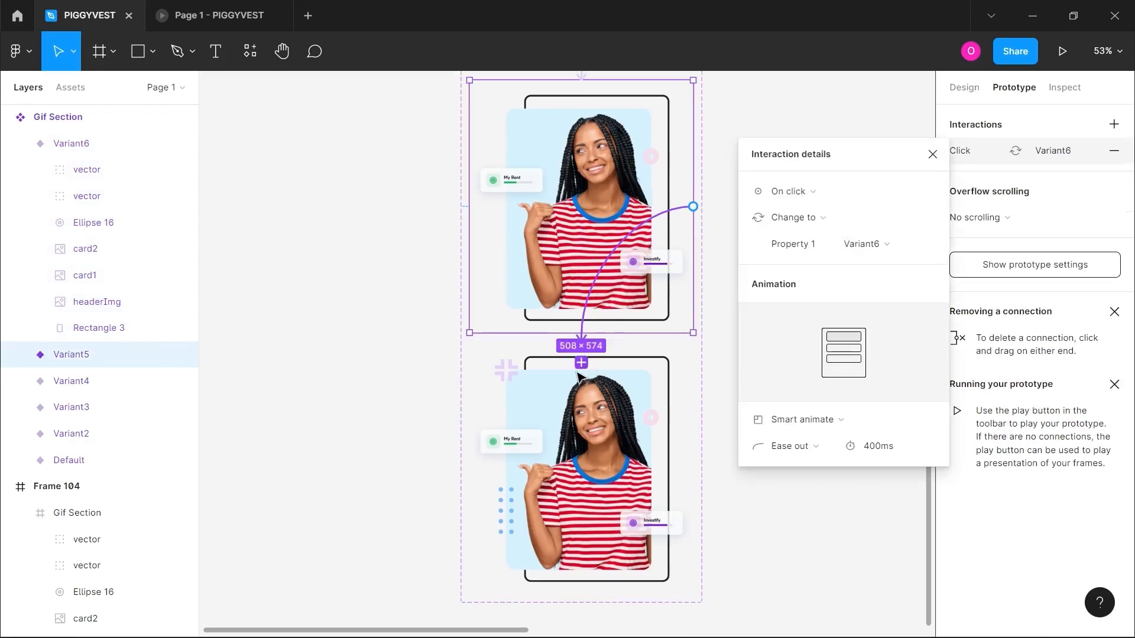
{"action": "left_click", "coordinate": [799, 198]}
{"action": "left_click", "coordinate": [804, 397]}
- Set the Variant5-to-Variant6 interaction to the minimum delay of 1 ms and a 600 ms animation duration, and close its details
{"action": "left_click", "coordinate": [883, 196]}
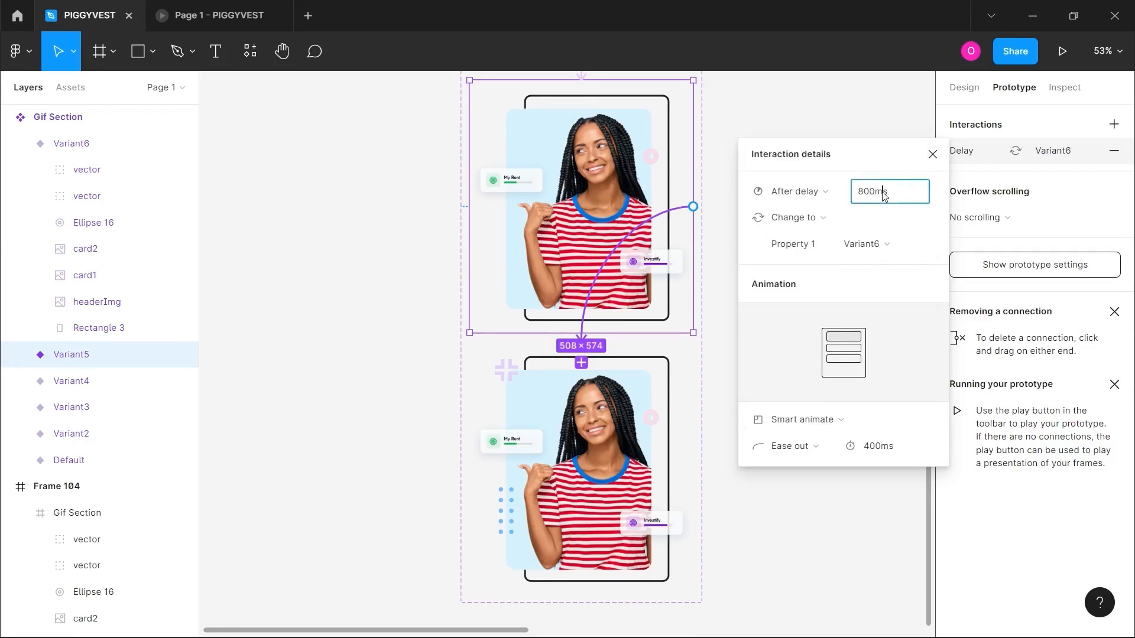
{"action": "double_click", "coordinate": [882, 192]}
{"action": "type", "text": "0"}
{"action": "left_click", "coordinate": [899, 450]}
{"action": "type", "text": "60"}
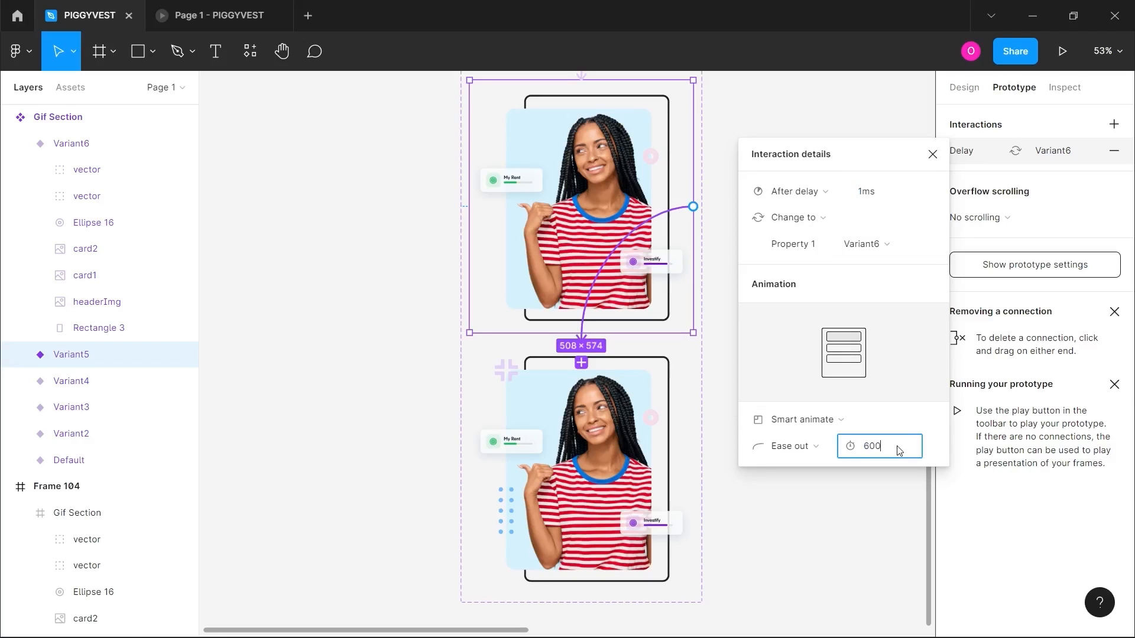
{"action": "key", "text": "Return"}
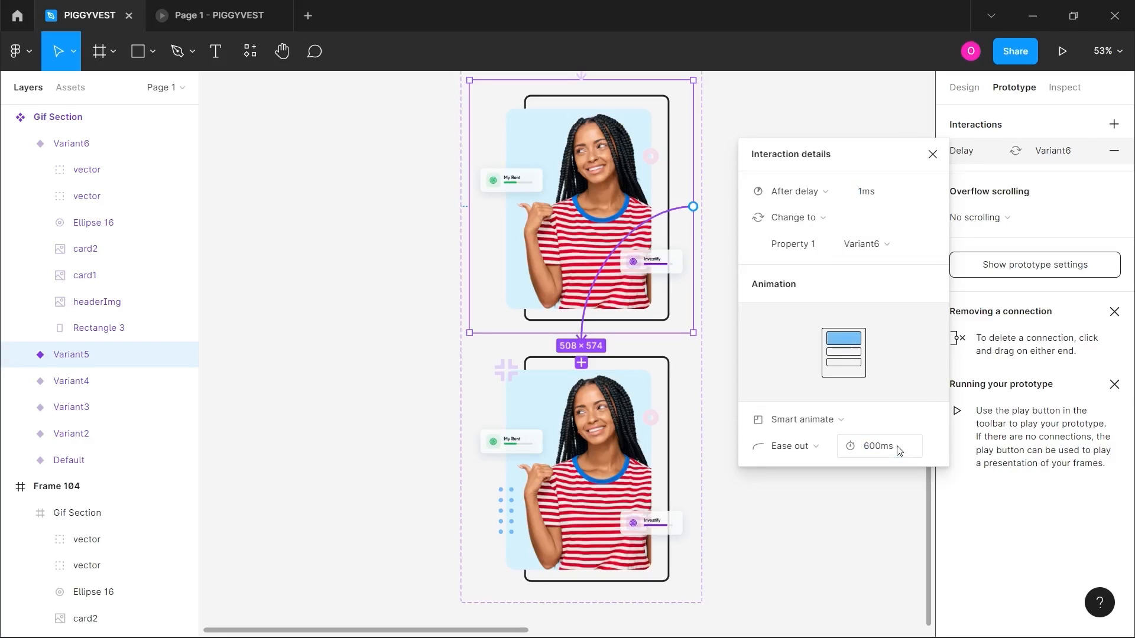
{"action": "left_click", "coordinate": [932, 154]}
- Try to paste the copied layers into the Gif Section component's Default variant, and undo the paste
{"action": "scroll", "coordinate": [710, 204], "scroll_direction": "down", "scroll_amount": 6}
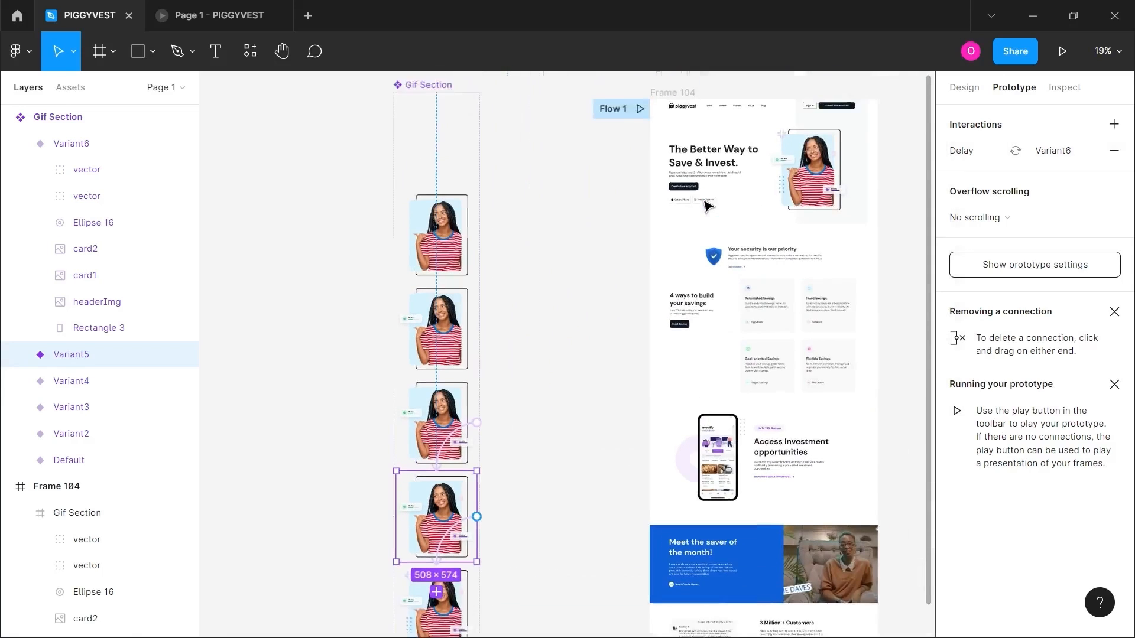
{"action": "left_click", "coordinate": [435, 163]}
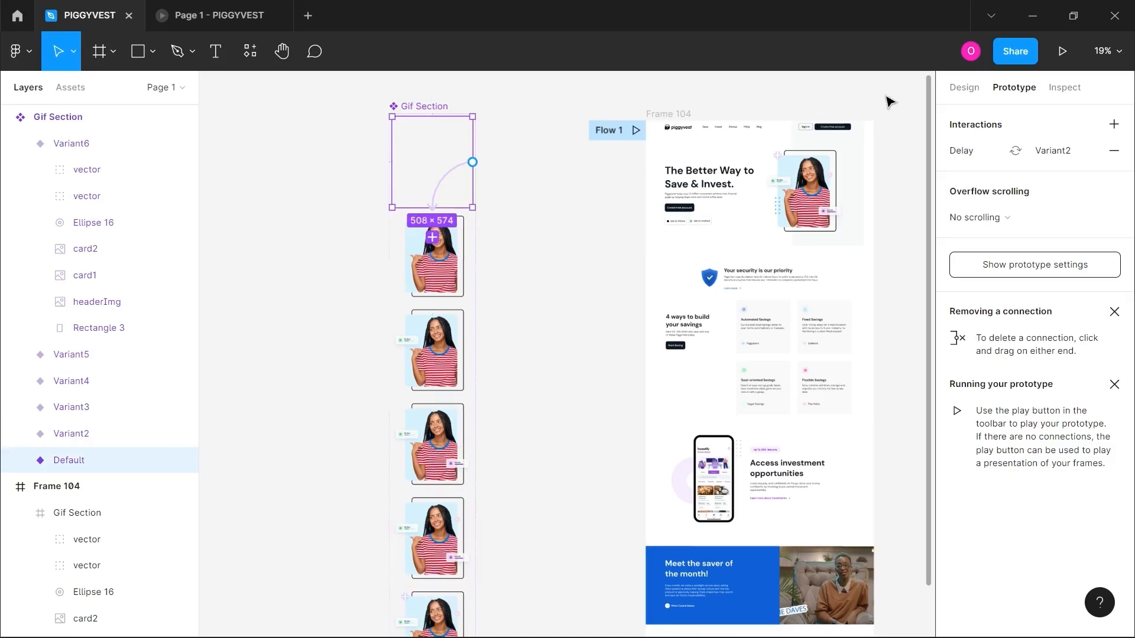
{"action": "left_click", "coordinate": [964, 89]}
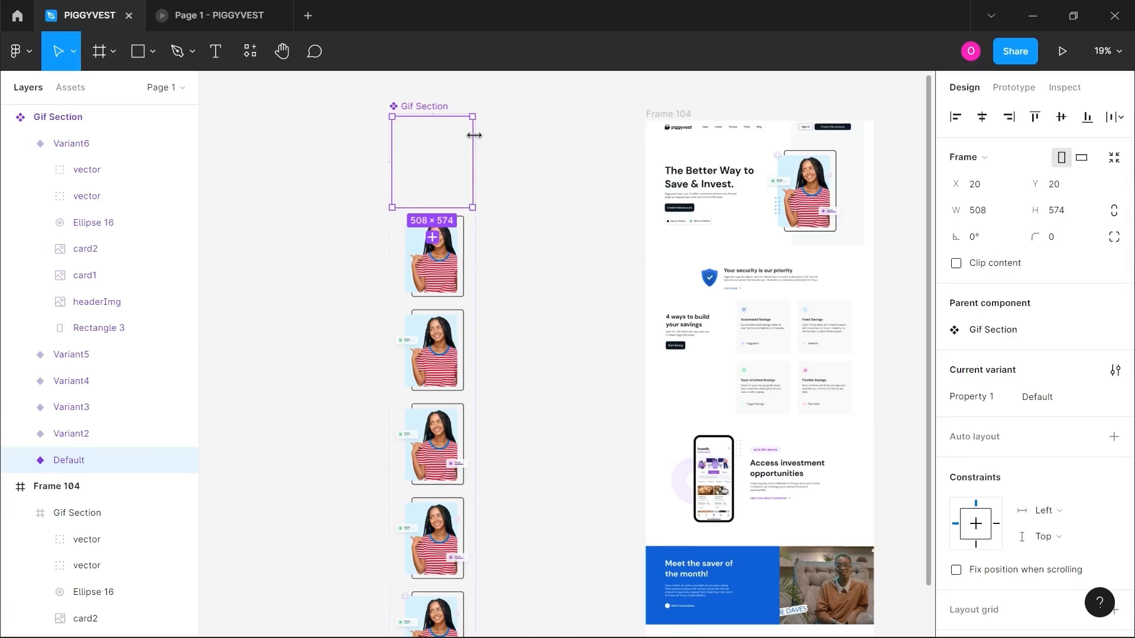
{"action": "key", "text": "ctrl+v"}
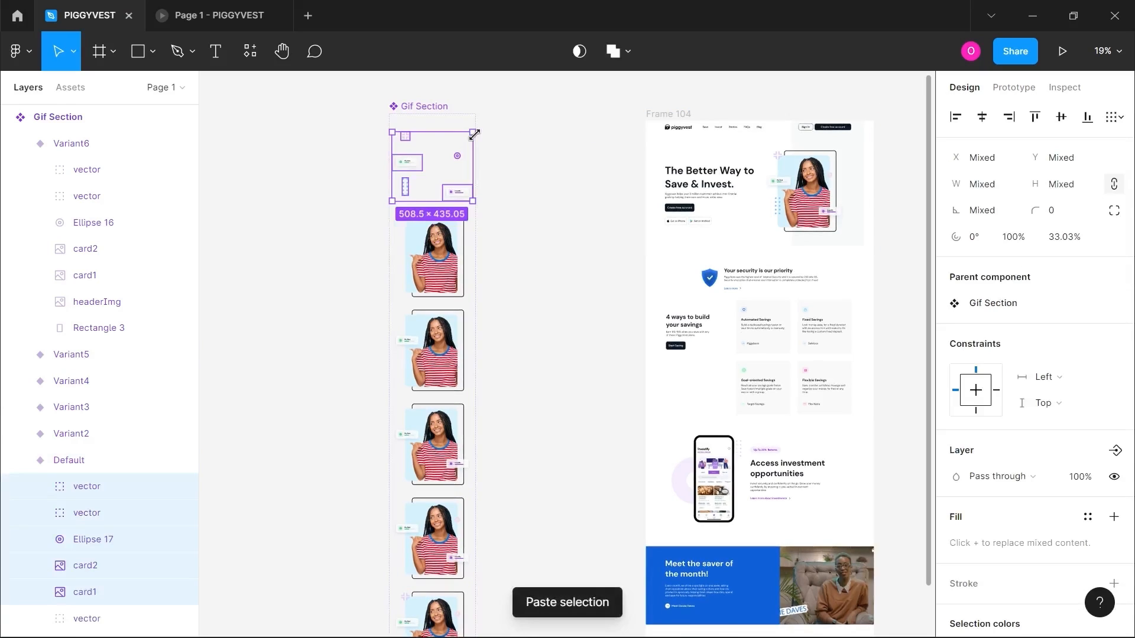
{"action": "key", "text": "ctrl+z"}
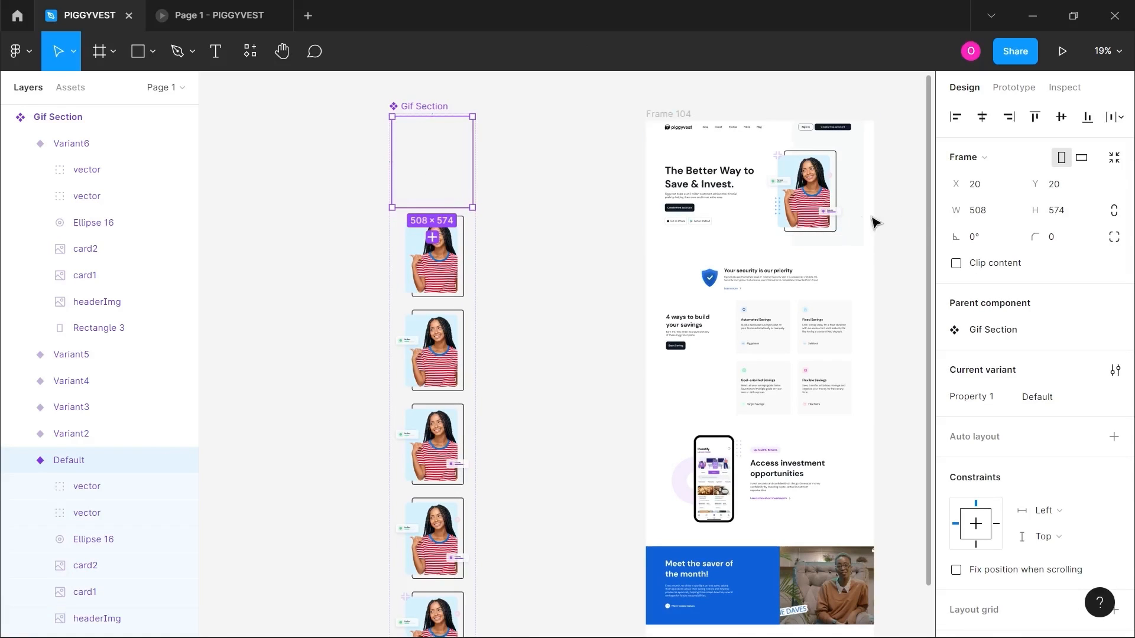
{"action": "left_click", "coordinate": [822, 209]}
{"action": "scroll", "coordinate": [821, 208], "scroll_direction": "up", "scroll_amount": 5}
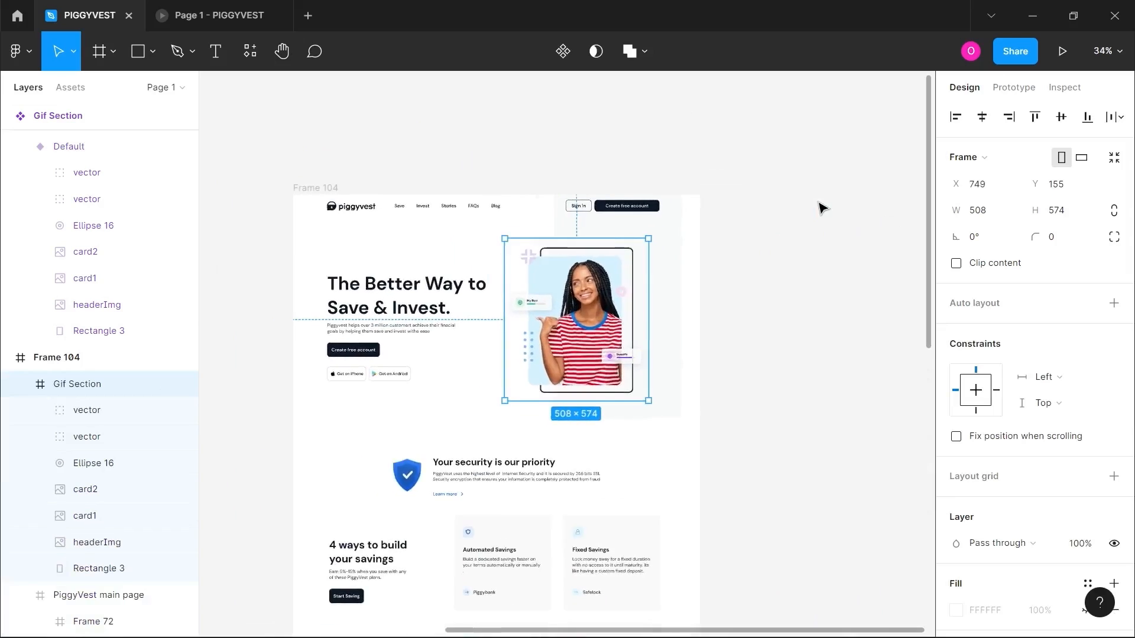
{"action": "scroll", "coordinate": [821, 208], "scroll_direction": "left", "scroll_amount": 4}
{"action": "scroll", "coordinate": [822, 208], "scroll_direction": "up", "scroll_amount": 3}
{"action": "scroll", "coordinate": [822, 208], "scroll_direction": "left", "scroll_amount": 5}
{"action": "scroll", "coordinate": [567, 297], "scroll_direction": "left", "scroll_amount": 3}
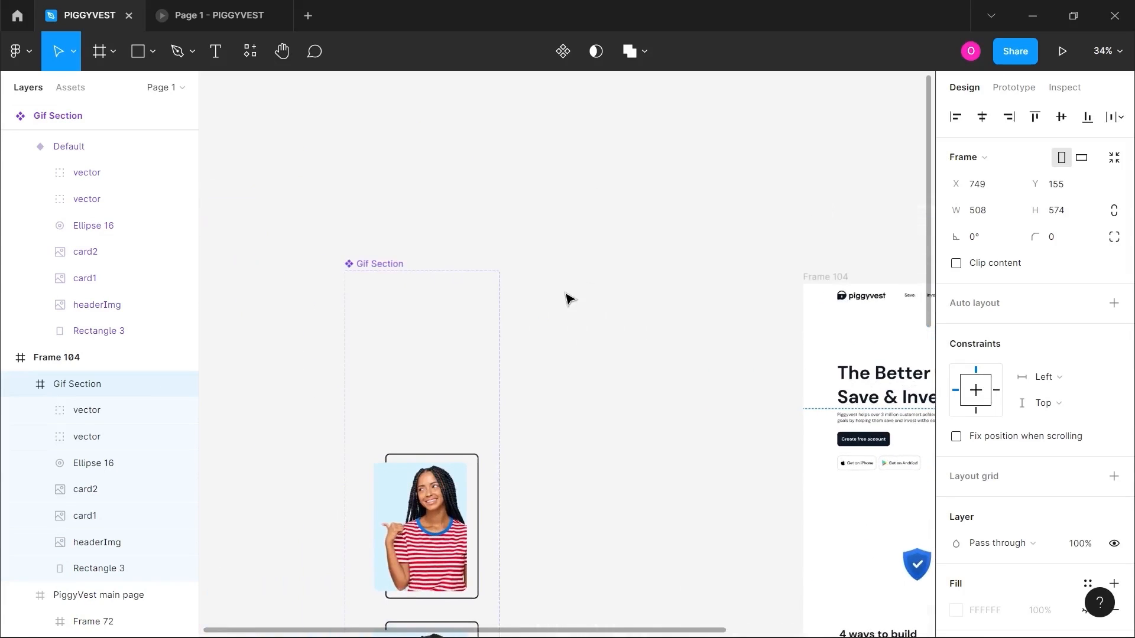
- Copy the Gif Section component's Default variant and paste it to replace the Gif Section frame in Frame 104's hero
{"action": "left_click", "coordinate": [436, 333]}
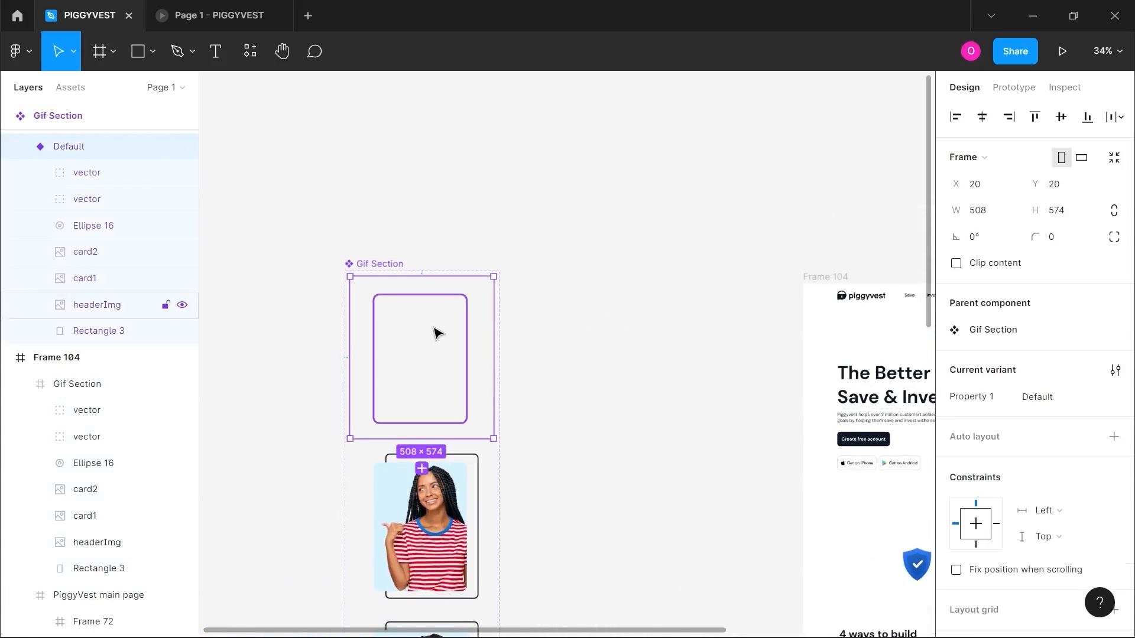
{"action": "scroll", "coordinate": [436, 334], "scroll_direction": "down", "scroll_amount": 5}
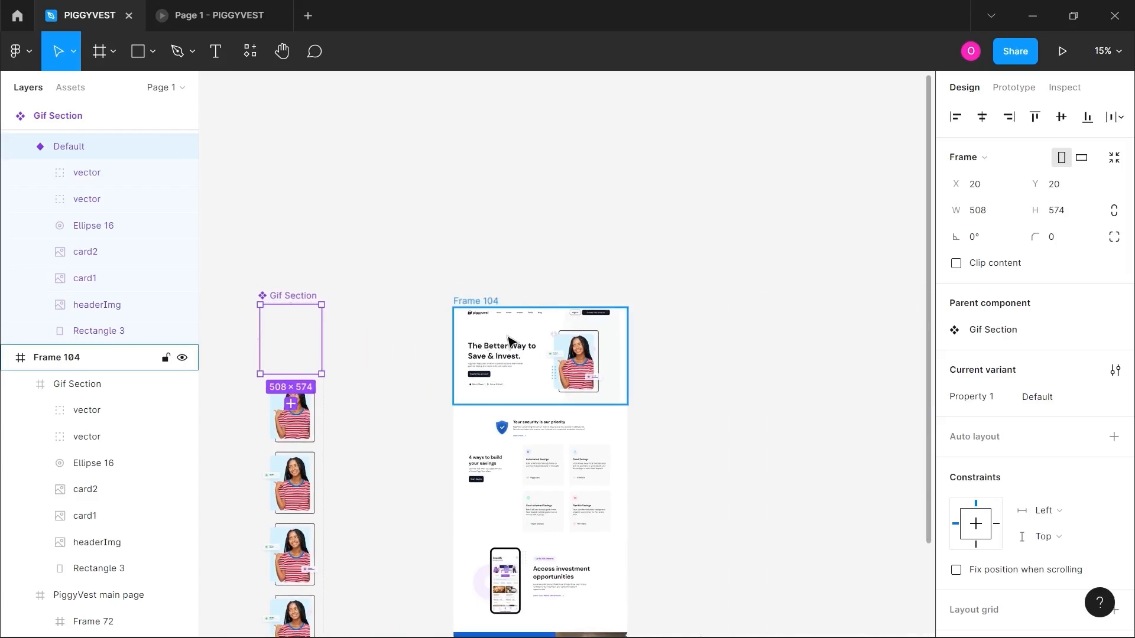
{"action": "scroll", "coordinate": [508, 338], "scroll_direction": "up", "scroll_amount": 3}
{"action": "scroll", "coordinate": [509, 338], "scroll_direction": "up", "scroll_amount": 5}
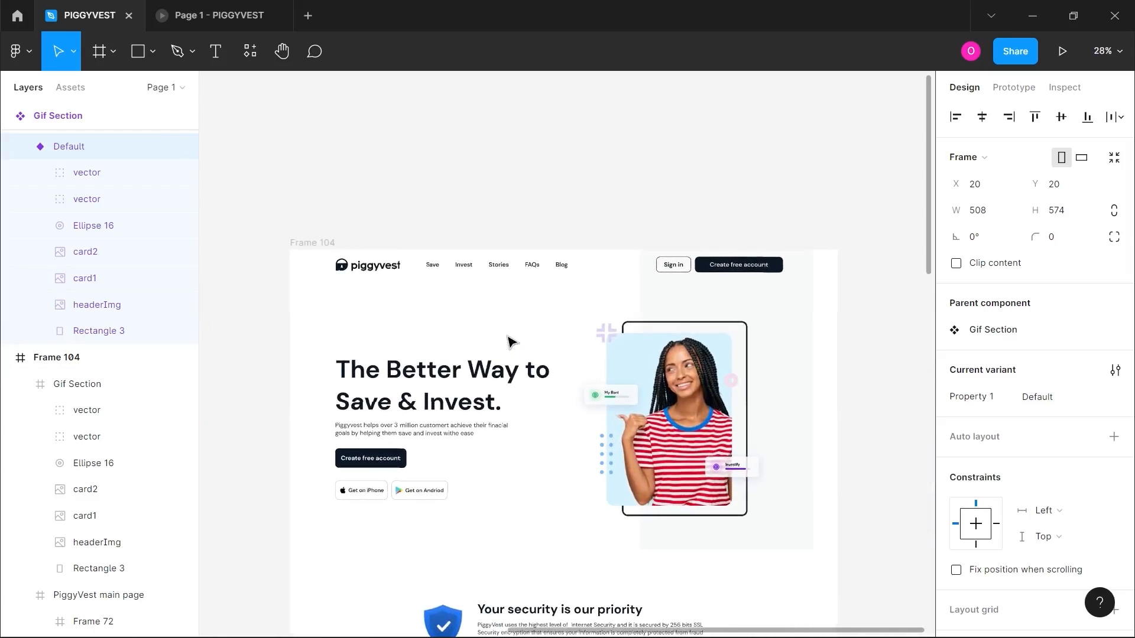
{"action": "scroll", "coordinate": [697, 408], "scroll_direction": "down", "scroll_amount": 2}
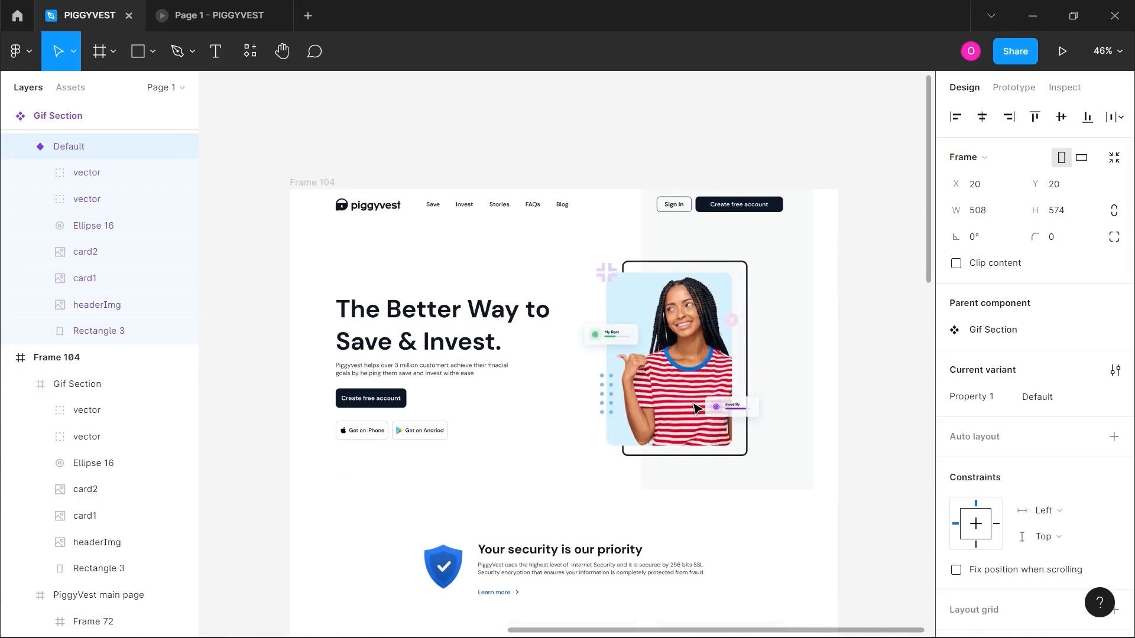
{"action": "left_click", "coordinate": [697, 343]}
{"action": "right_click", "coordinate": [693, 337]}
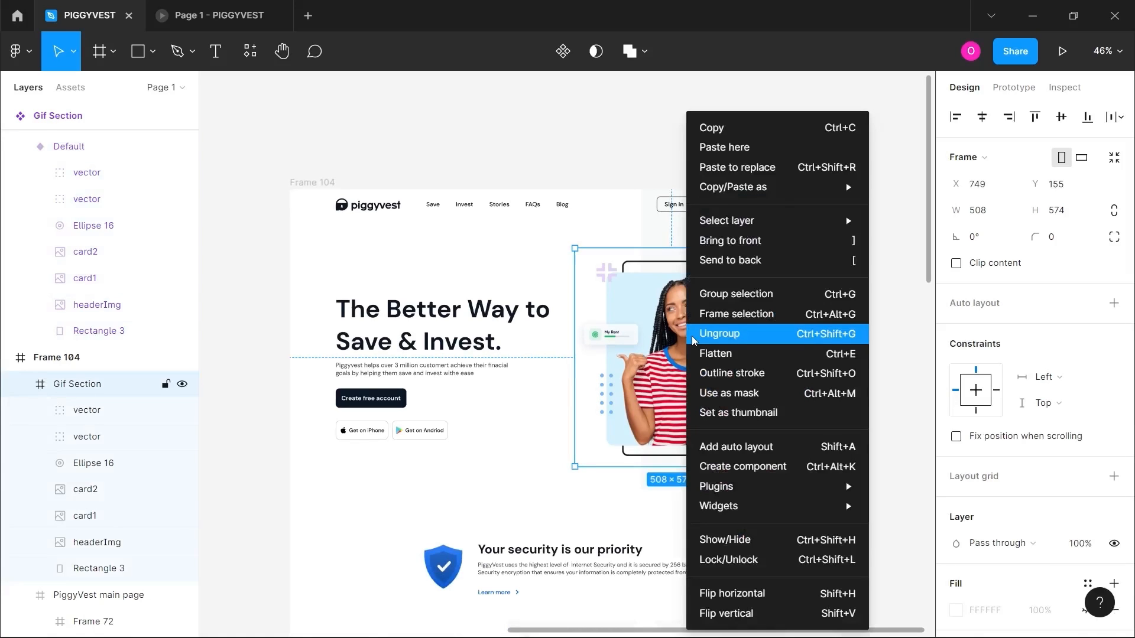
{"action": "left_click", "coordinate": [739, 168]}
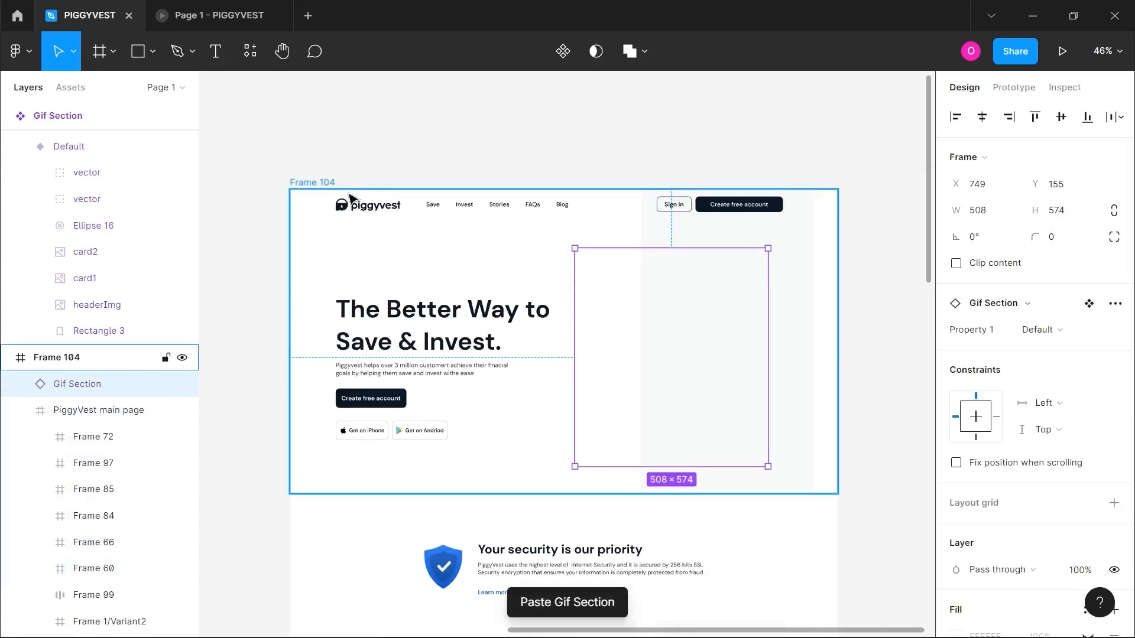
- Play the Frame 104 prototype to check the hero illustration's animation, and close the preview
{"action": "left_click", "coordinate": [327, 188]}
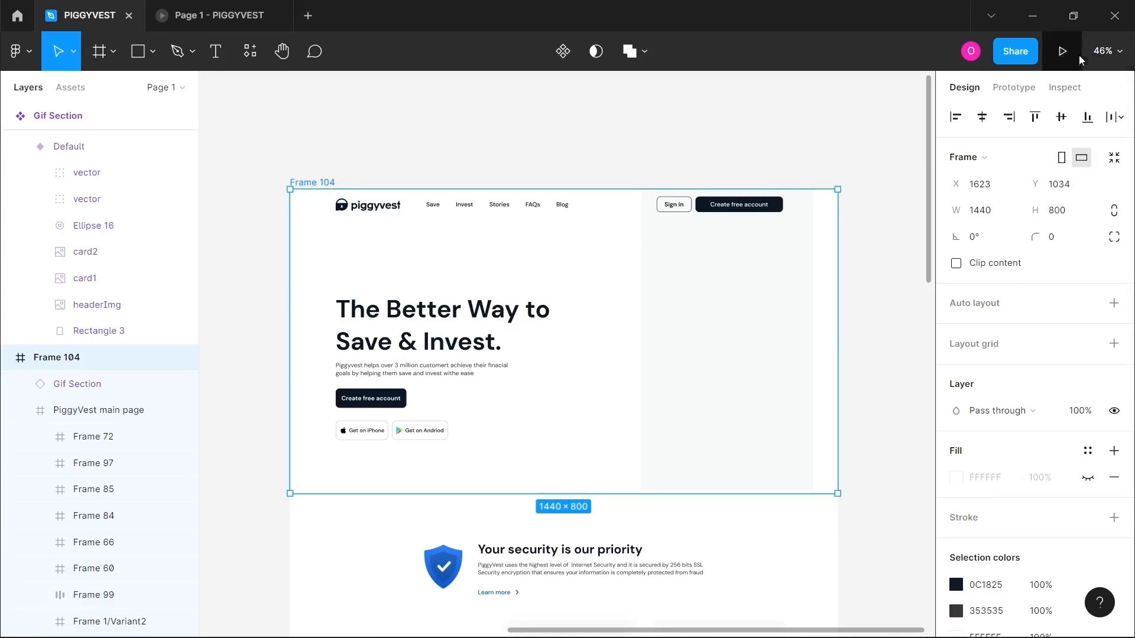
{"action": "left_click", "coordinate": [1059, 52]}
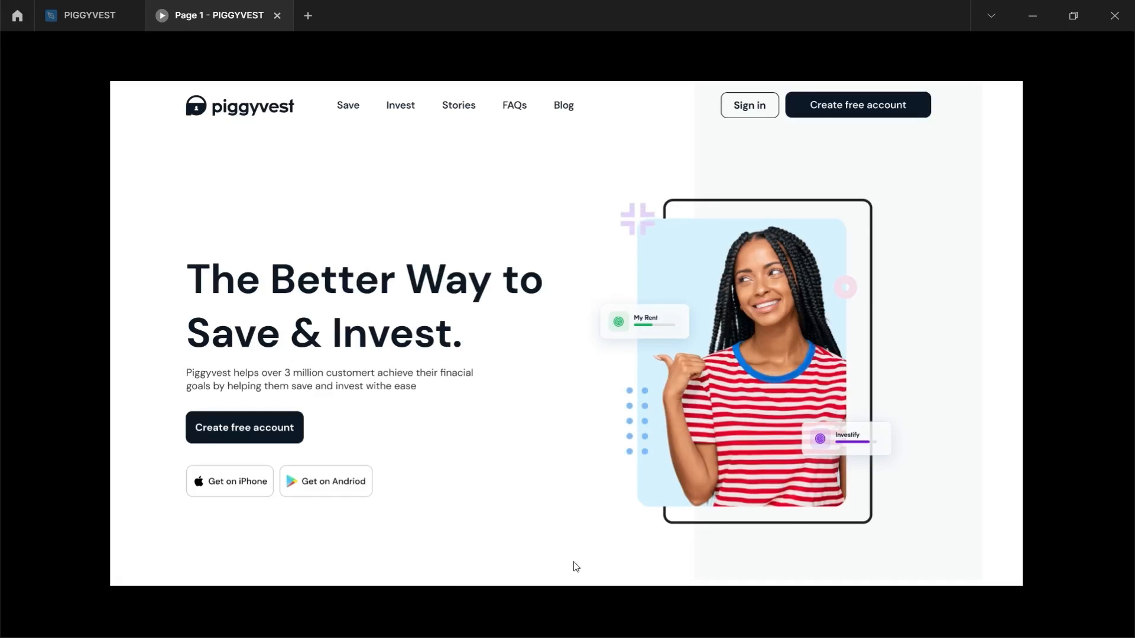
{"action": "key", "text": "ctrl+w"}
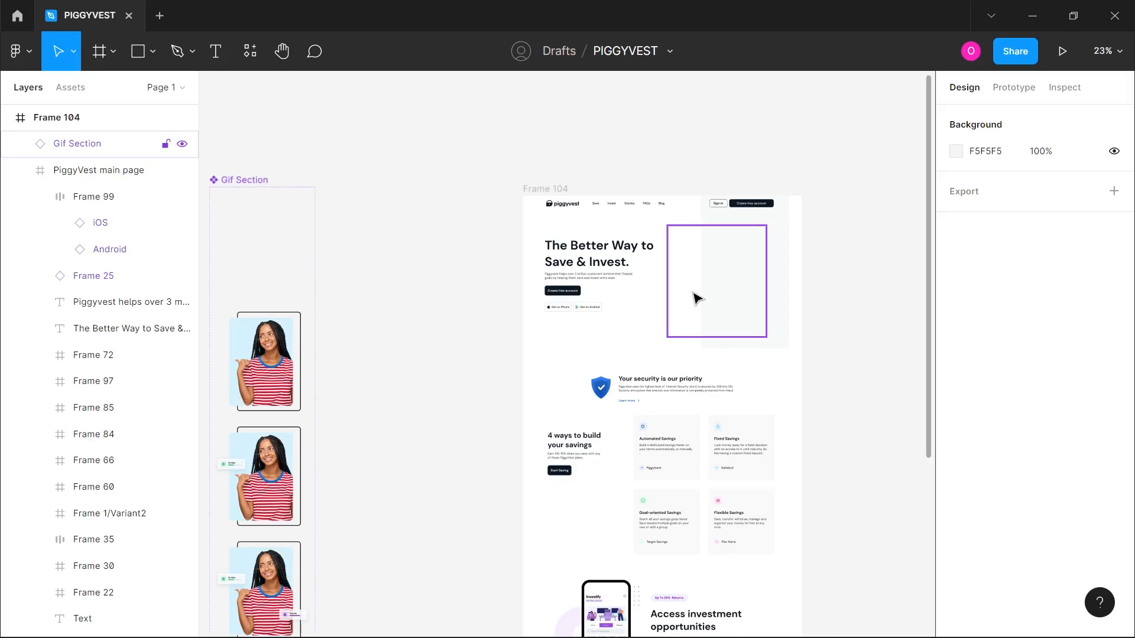
{"action": "key", "text": "h"}
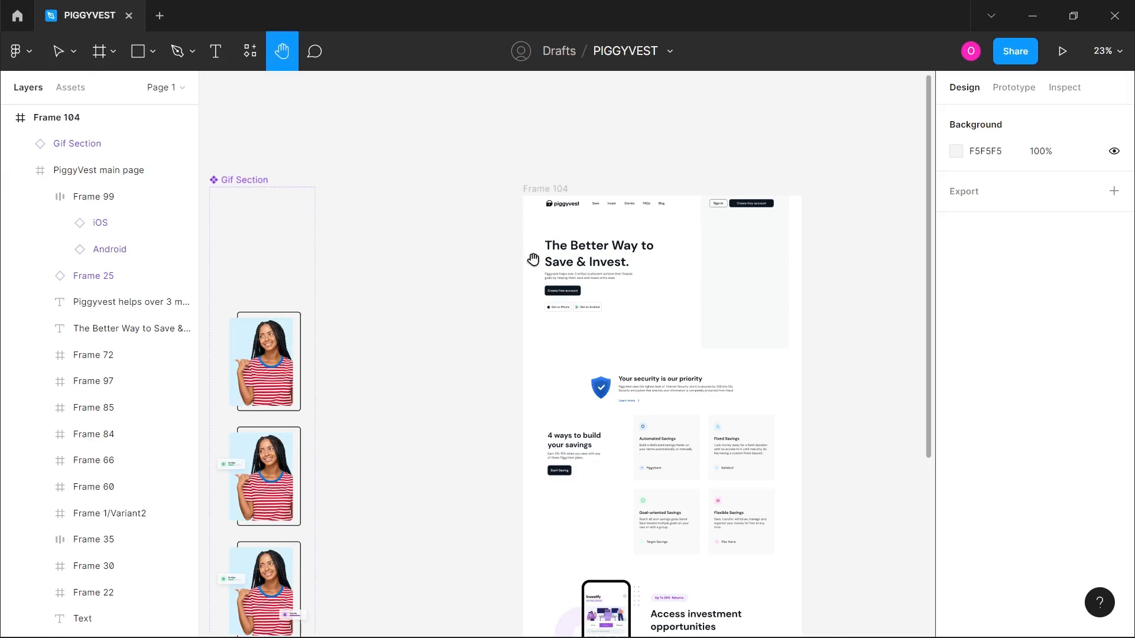
{"action": "left_click_drag", "start_coordinate": [479, 284], "coordinate": [517, 243]}
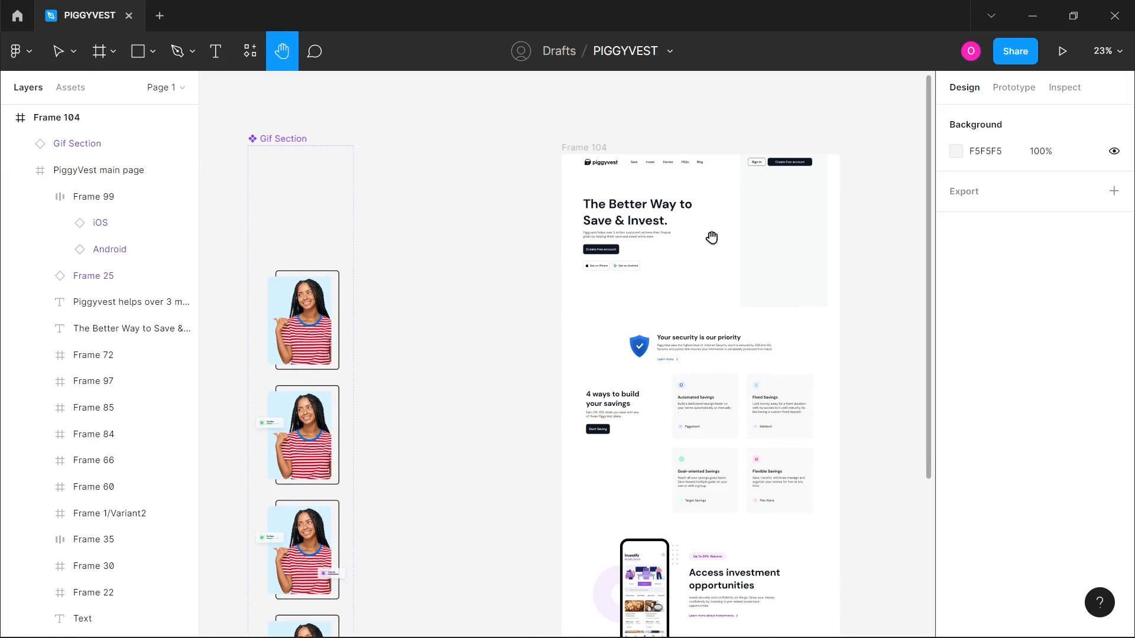
{"action": "left_click_drag", "start_coordinate": [711, 238], "coordinate": [576, 254]}
{"action": "key", "text": "v"}
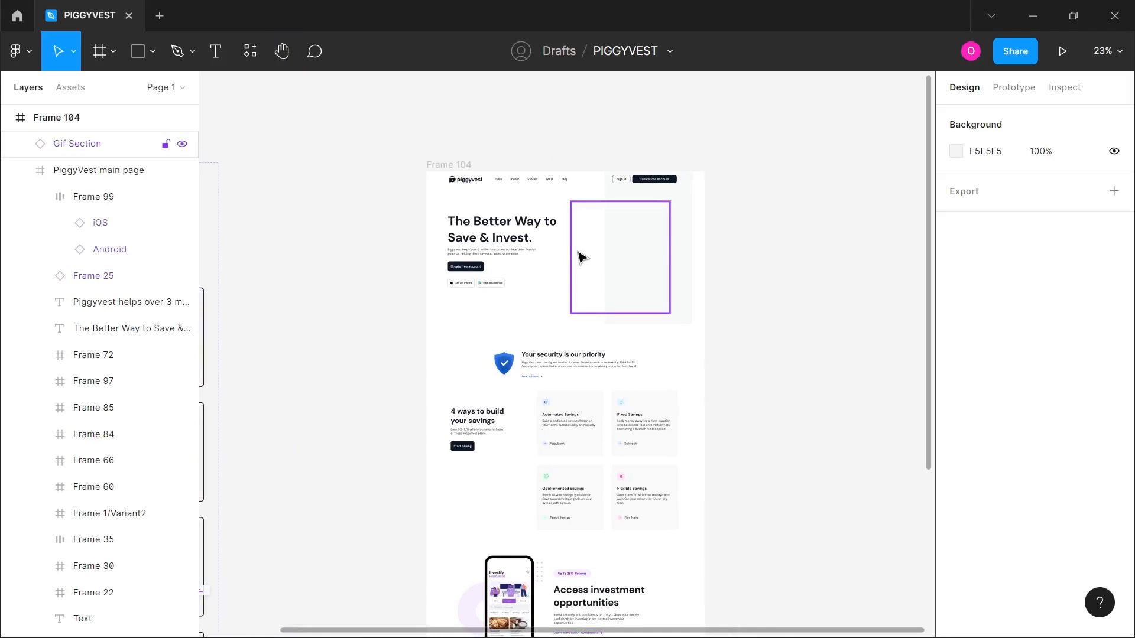
{"action": "scroll", "coordinate": [642, 241], "scroll_direction": "up", "scroll_amount": 5}
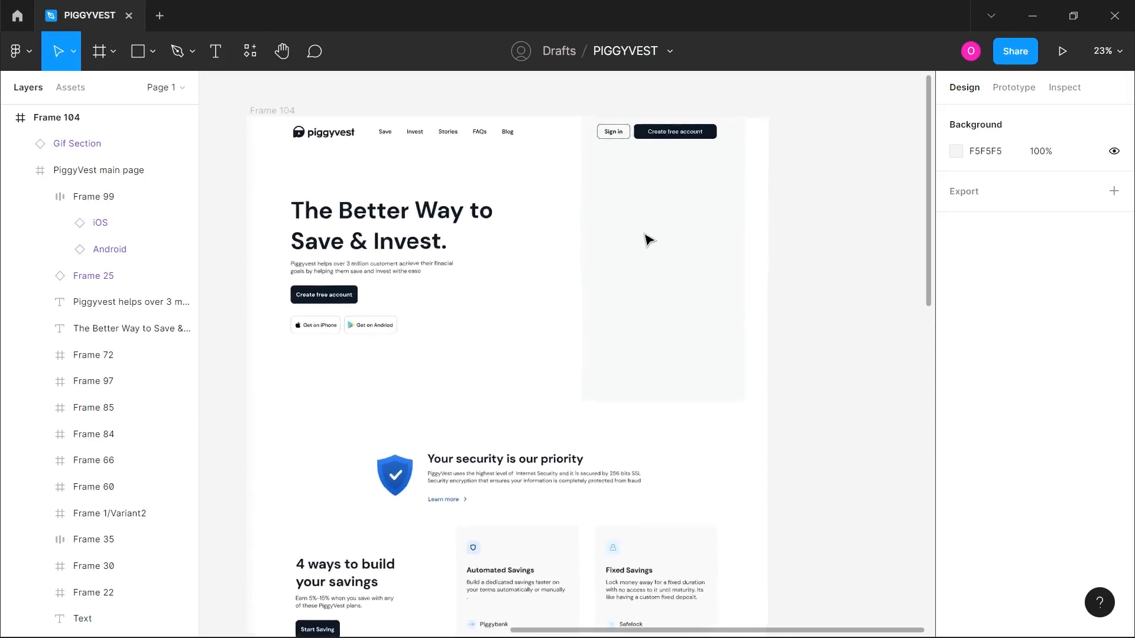
{"action": "key", "text": "h"}
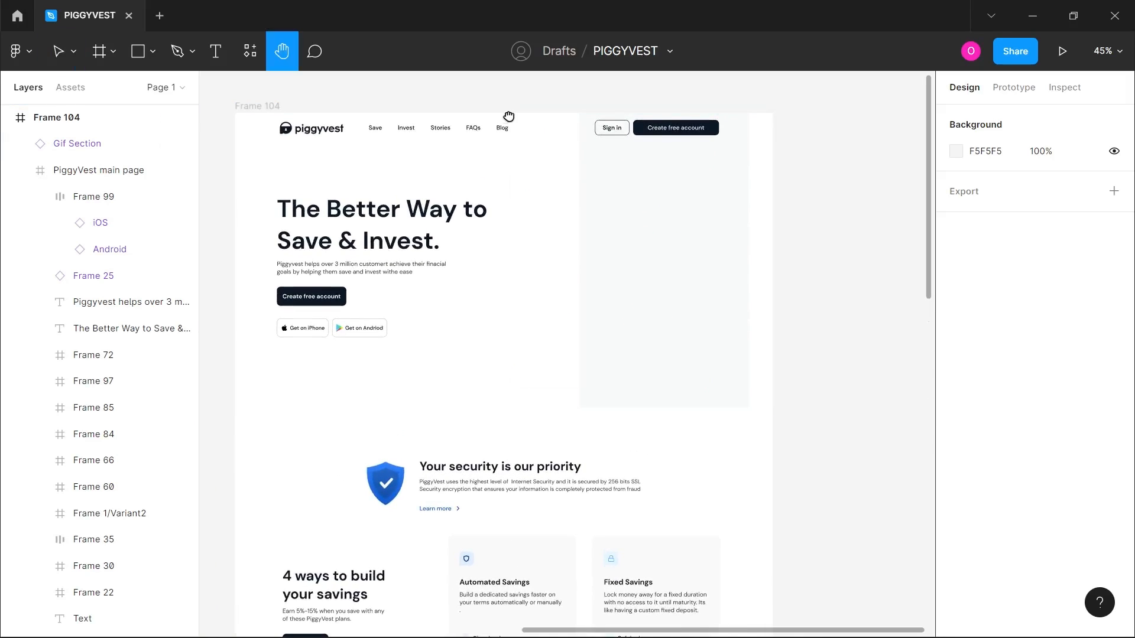
{"action": "left_click_drag", "start_coordinate": [504, 117], "coordinate": [552, 147]}
{"action": "key", "text": "v"}
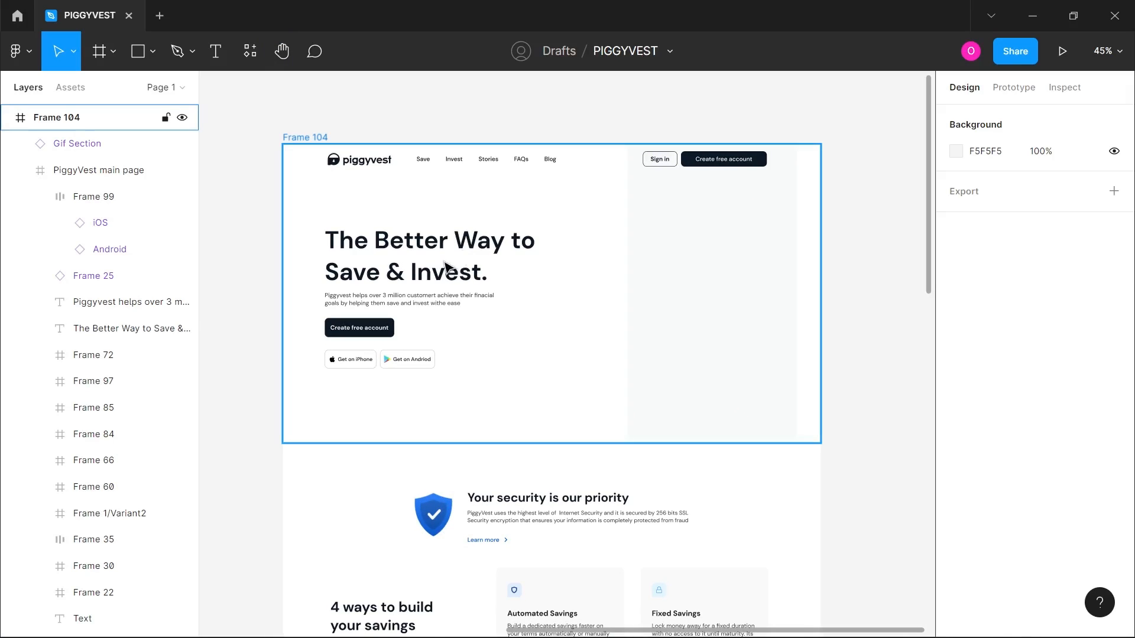
{"action": "left_click", "coordinate": [444, 250]}
{"action": "double_click", "coordinate": [436, 248]}
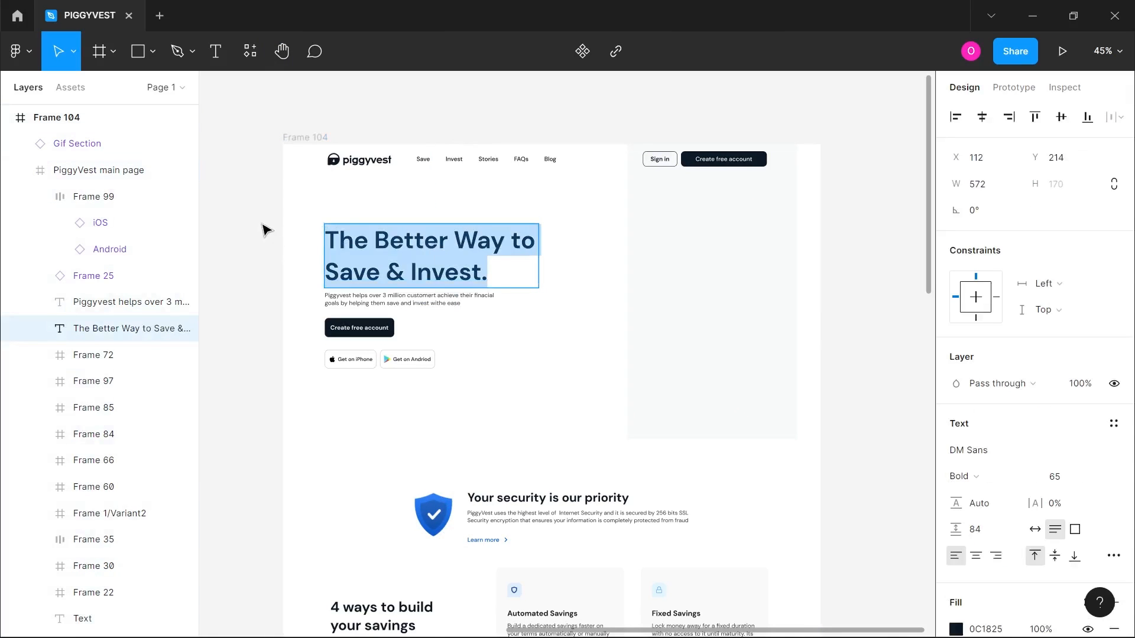
{"action": "key", "text": "Escape"}
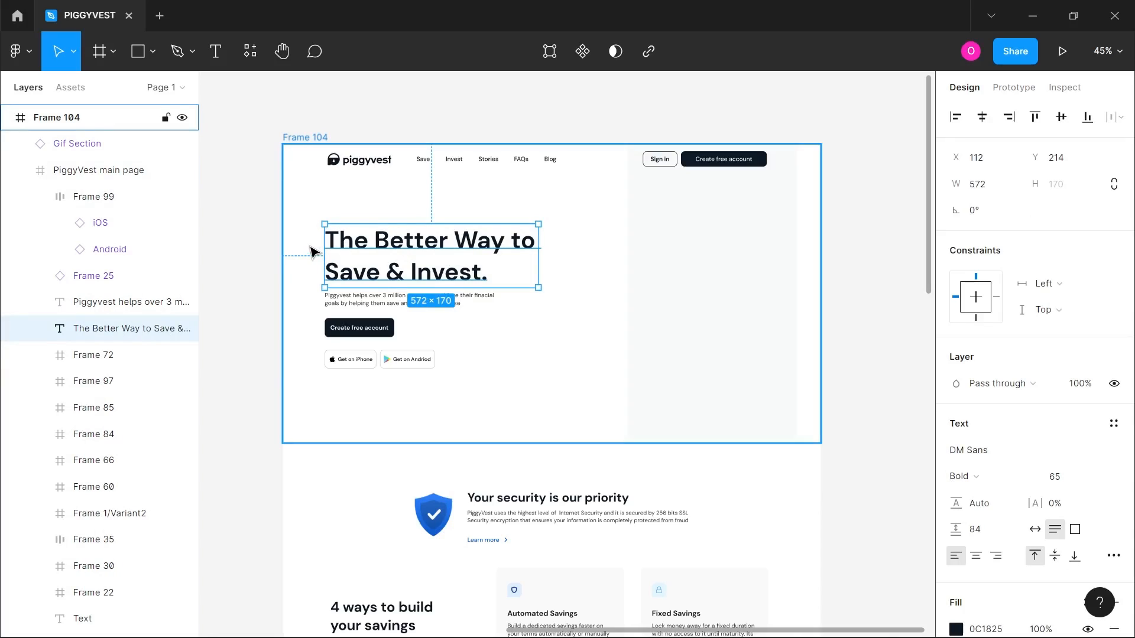
{"action": "left_click", "coordinate": [271, 245]}
- Place a duplicate of the headline "The Better Way to Save & Invest." on the empty canvas to the left of Frame 104
{"action": "key", "text": "h"}
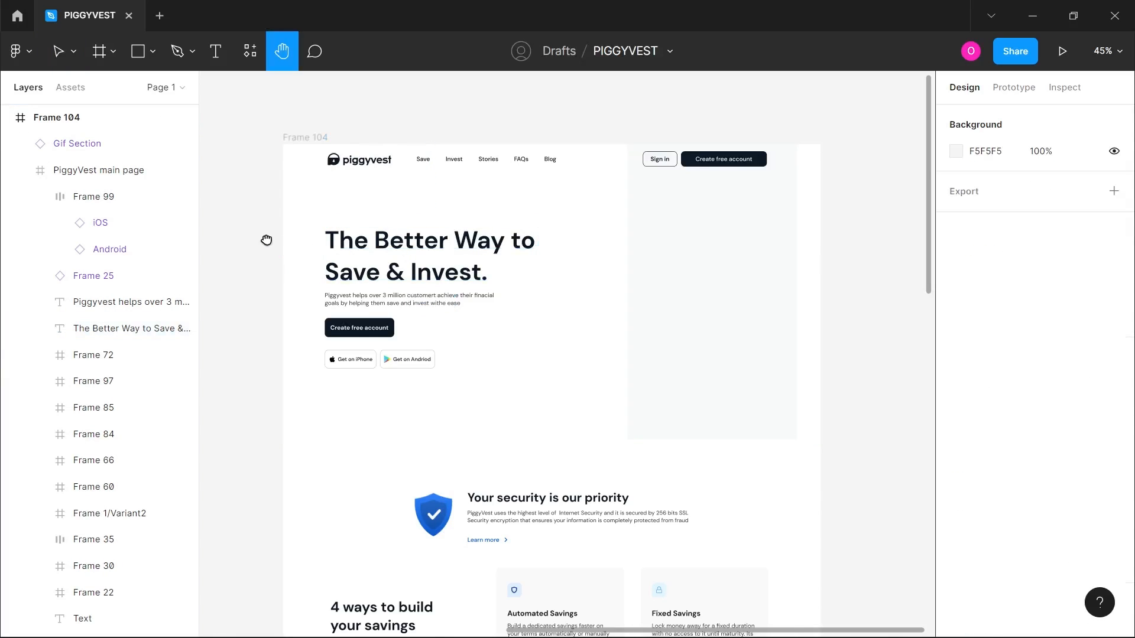
{"action": "left_click_drag", "start_coordinate": [266, 240], "coordinate": [517, 232]}
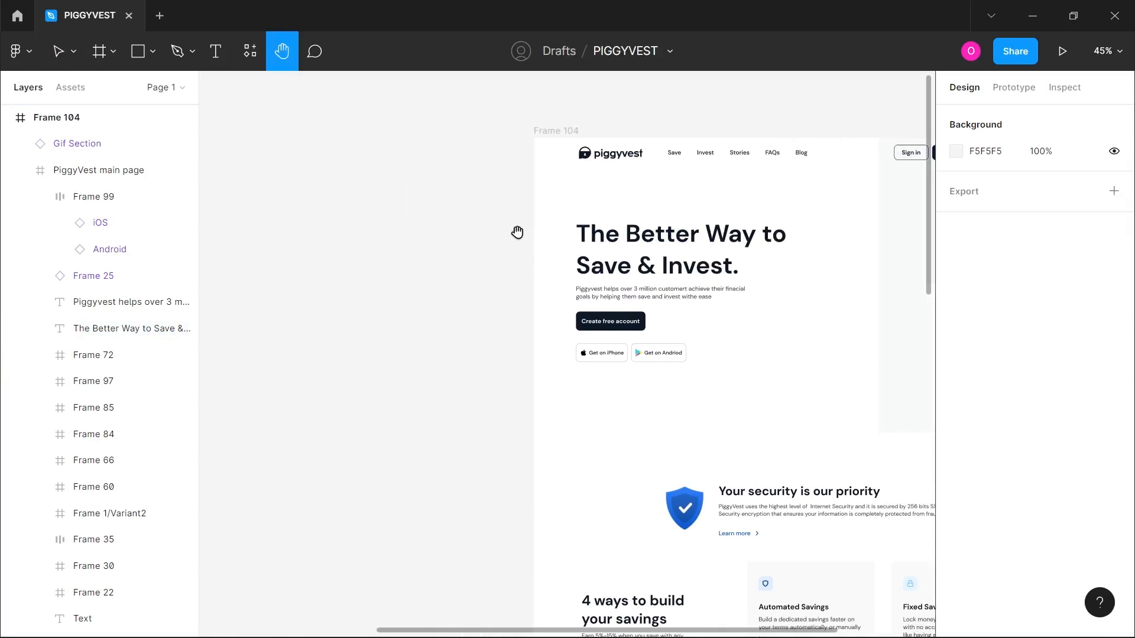
{"action": "key", "text": "v"}
{"action": "left_click", "coordinate": [613, 233]}
{"action": "left_click", "coordinate": [615, 234]}
{"action": "left_click", "coordinate": [615, 234]}
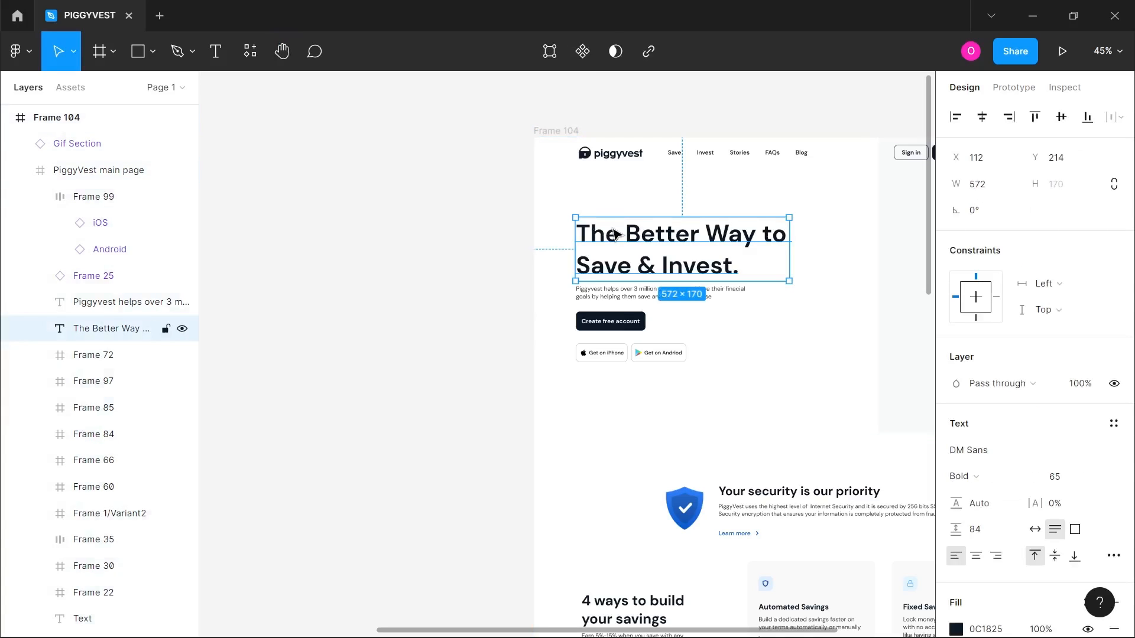
{"action": "left_click_drag", "start_coordinate": [635, 240], "coordinate": [339, 248]}
{"action": "key", "text": "ctrl+z"}
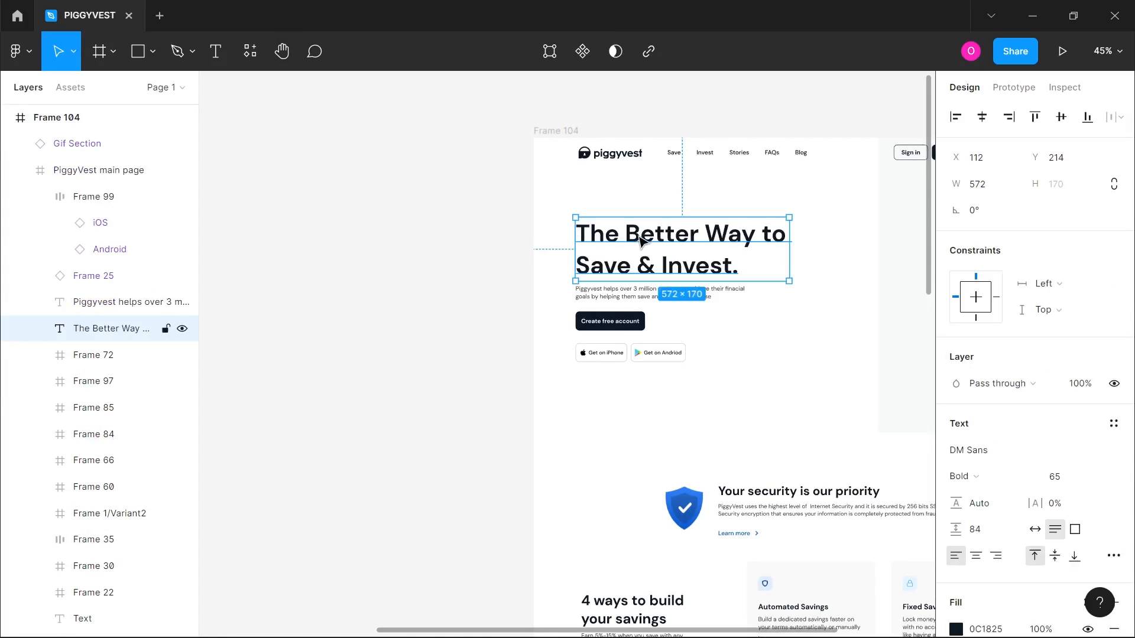
{"action": "left_click_drag", "start_coordinate": [662, 237], "coordinate": [348, 244]}
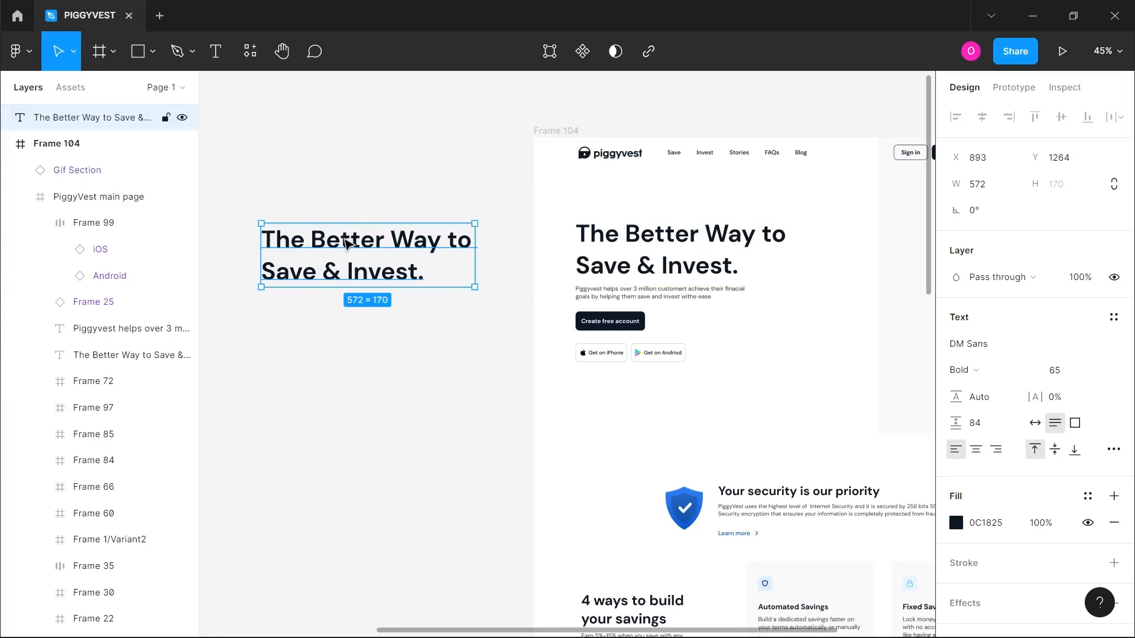
- Take the words "The Better" out of the duplicated headline and paste them as a separate text layer below it
{"action": "double_click", "coordinate": [346, 241]}
{"action": "left_click_drag", "start_coordinate": [381, 240], "coordinate": [270, 242]}
{"action": "key", "text": "ctrl+c"}
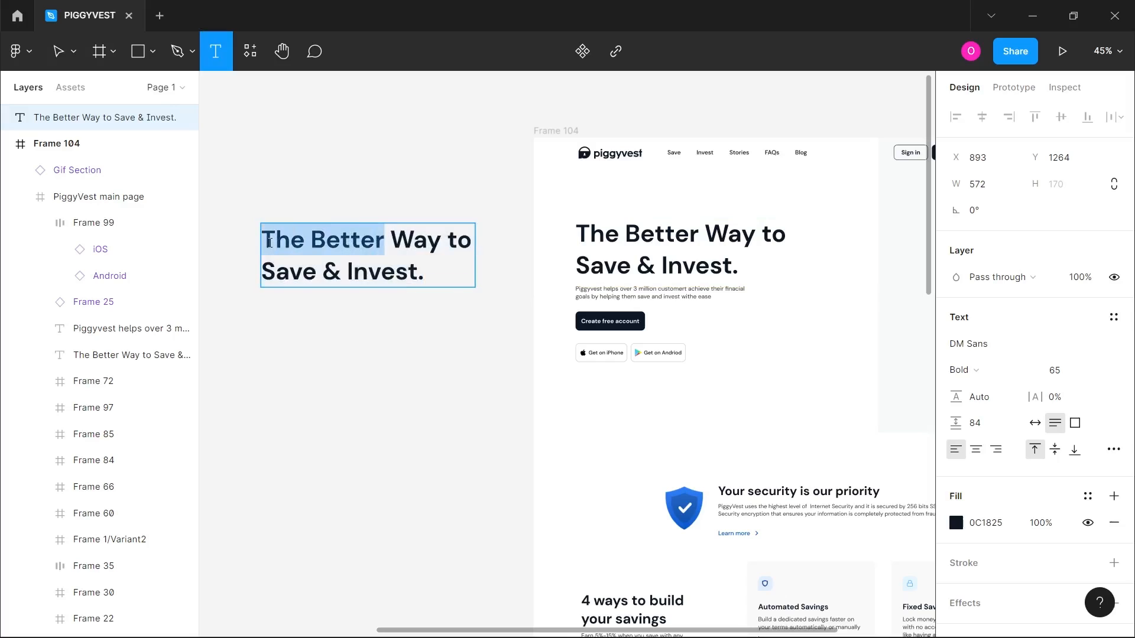
{"action": "key", "text": "BackSpace"}
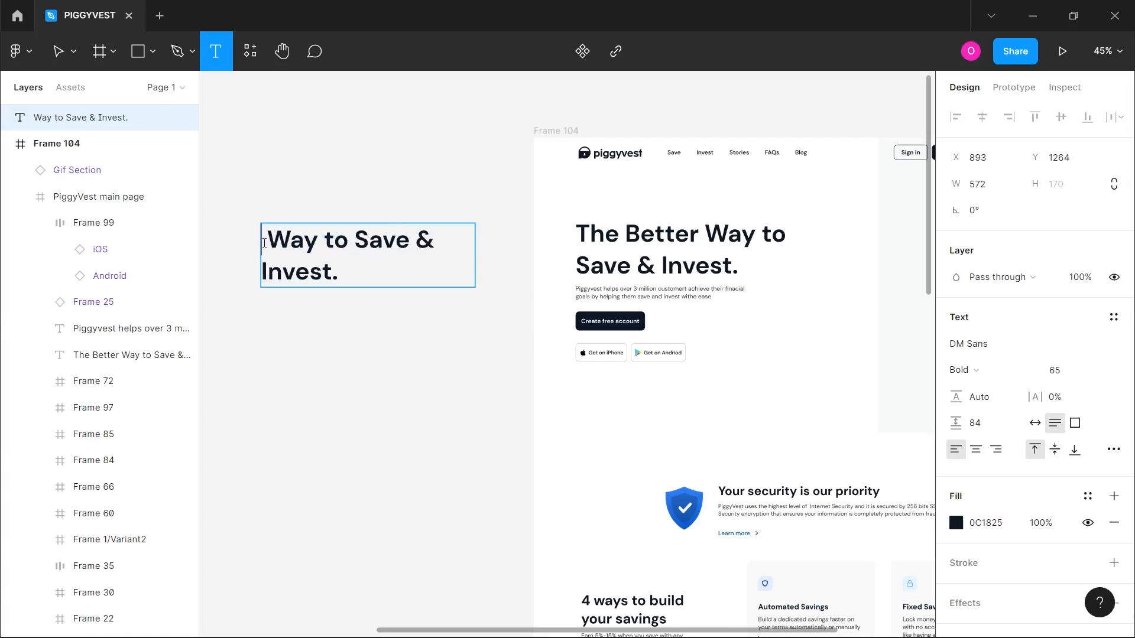
{"action": "left_click", "coordinate": [298, 317]}
{"action": "key", "text": "ctrl+v"}
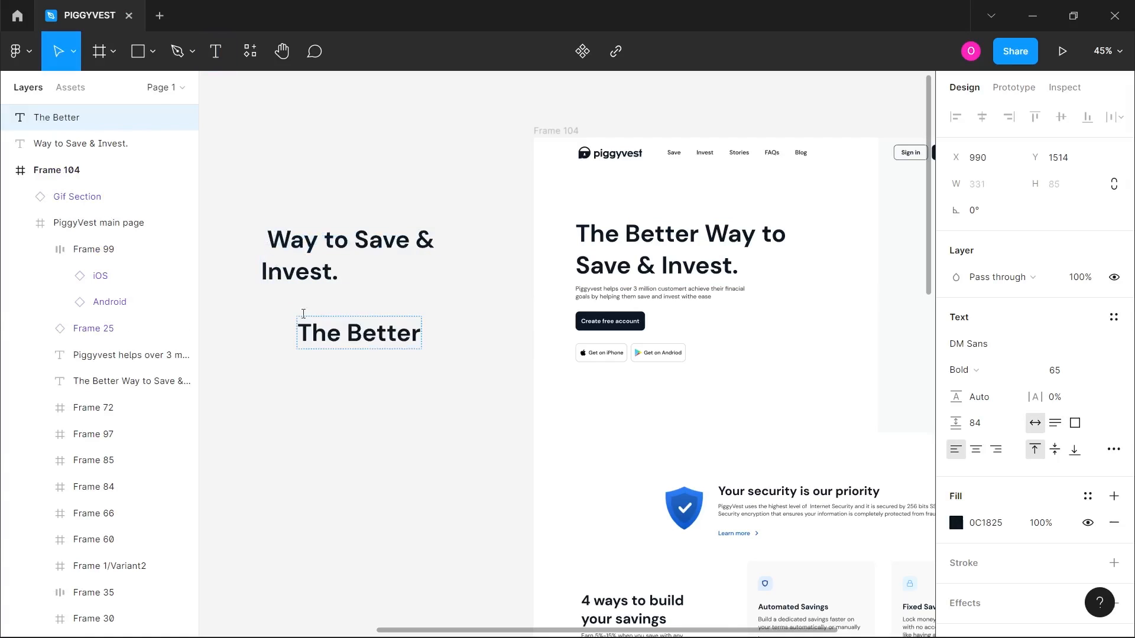
- Take the words "Way to" out of the duplicated headline and paste them as a separate text layer below "The Better"
{"action": "left_click_drag", "start_coordinate": [347, 244], "coordinate": [192, 253]}
{"action": "key", "text": "ctrl+c"}
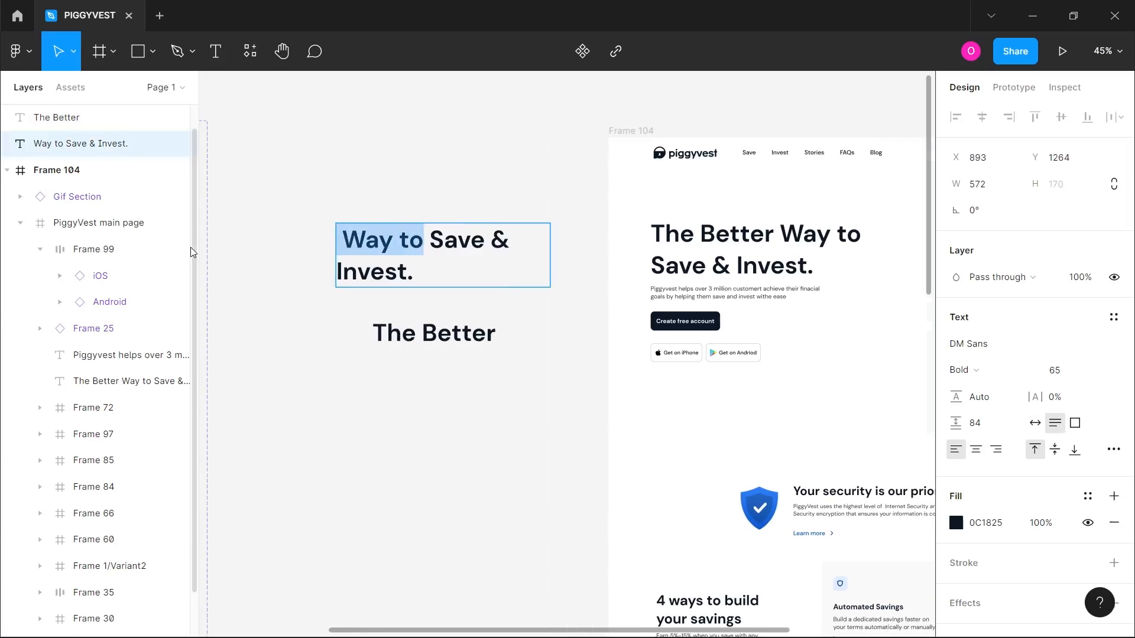
{"action": "key", "text": "BackSpace"}
{"action": "key", "text": "Escape"}
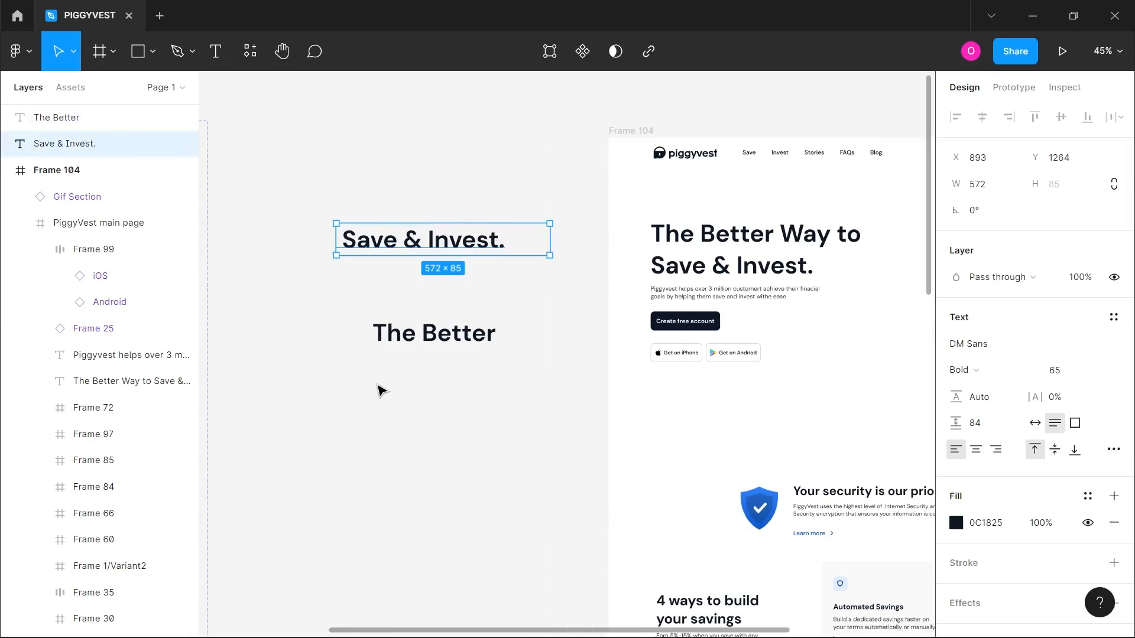
{"action": "key", "text": "t"}
{"action": "left_click", "coordinate": [384, 371]}
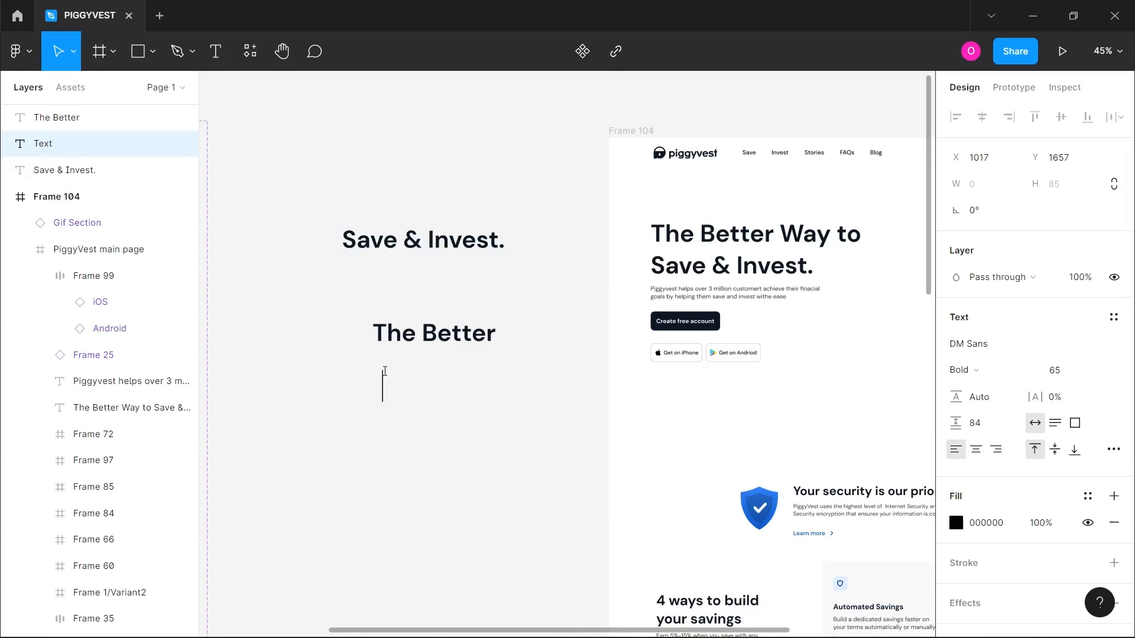
{"action": "key", "text": "ctrl+v"}
{"action": "key", "text": "Escape"}
- Move the remaining "Save & Invest." into its own text layer below "Way to", leaving the original text box empty
{"action": "double_click", "coordinate": [433, 246]}
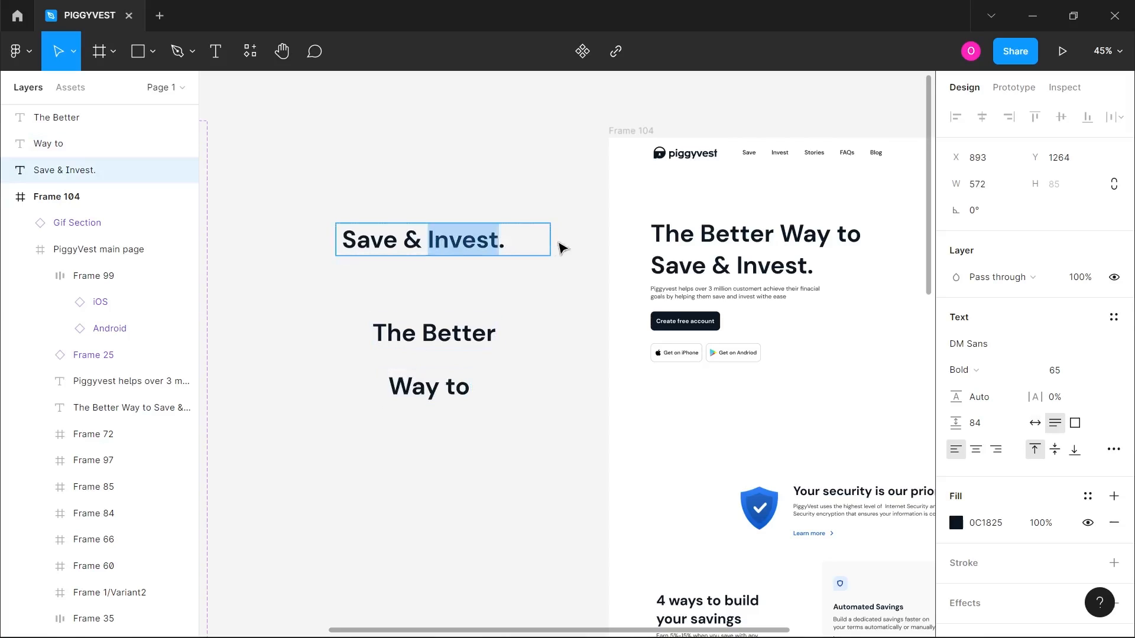
{"action": "left_click_drag", "start_coordinate": [509, 244], "coordinate": [246, 249]}
{"action": "key", "text": "ctrl+c"}
{"action": "key", "text": "BackSpace"}
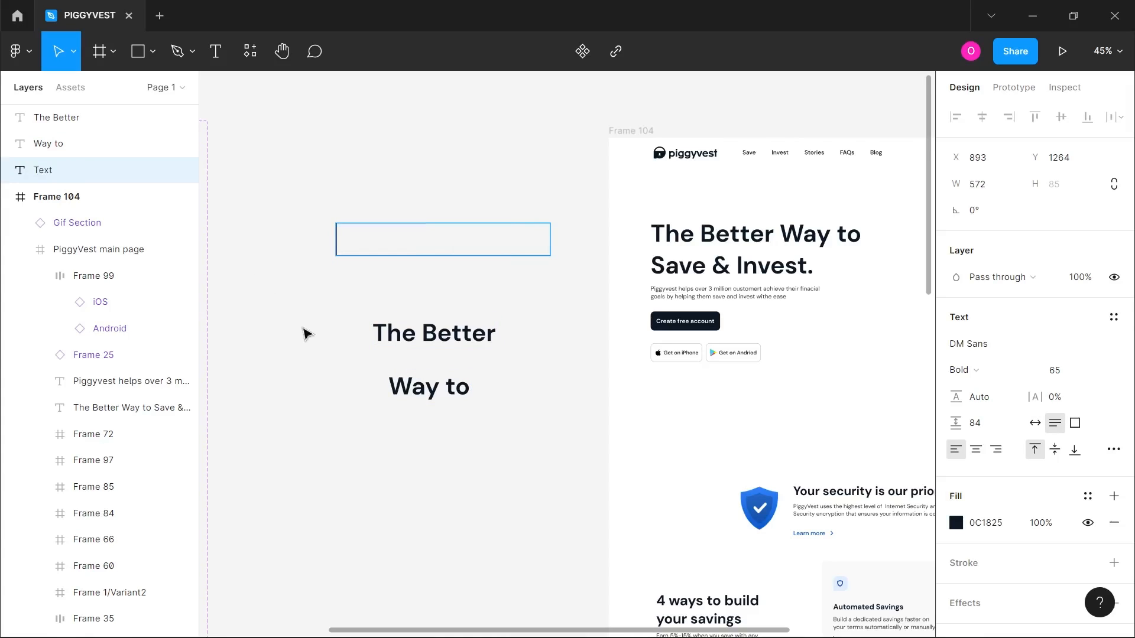
{"action": "left_click", "coordinate": [362, 395]}
{"action": "key", "text": "t"}
{"action": "left_click", "coordinate": [403, 448]}
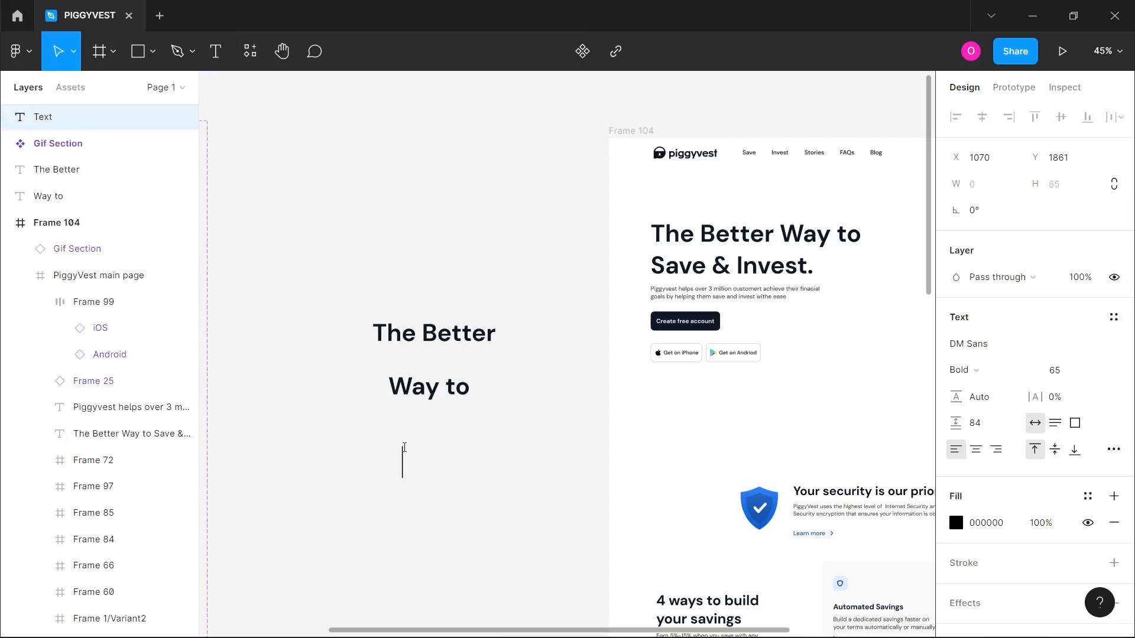
{"action": "key", "text": "ctrl+v"}
{"action": "key", "text": "Escape"}
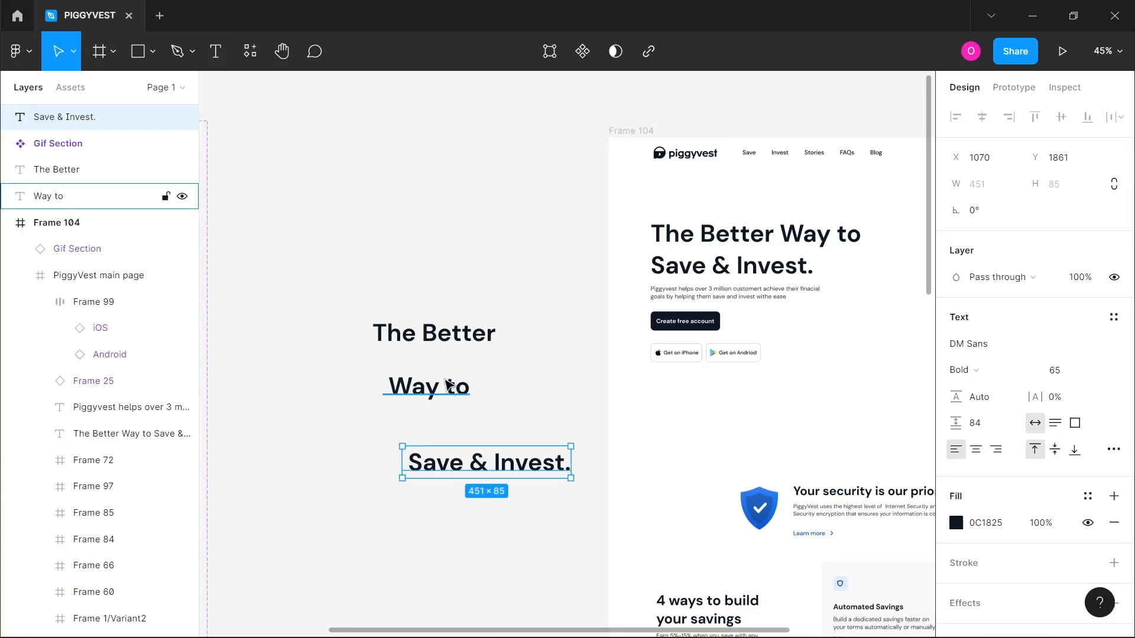
- Arrange the separate texts "The Better" and "Way to" side by side on one line above "Save & Invest."
{"action": "left_click_drag", "start_coordinate": [436, 385], "coordinate": [339, 391]}
{"action": "left_click_drag", "start_coordinate": [357, 332], "coordinate": [250, 330]}
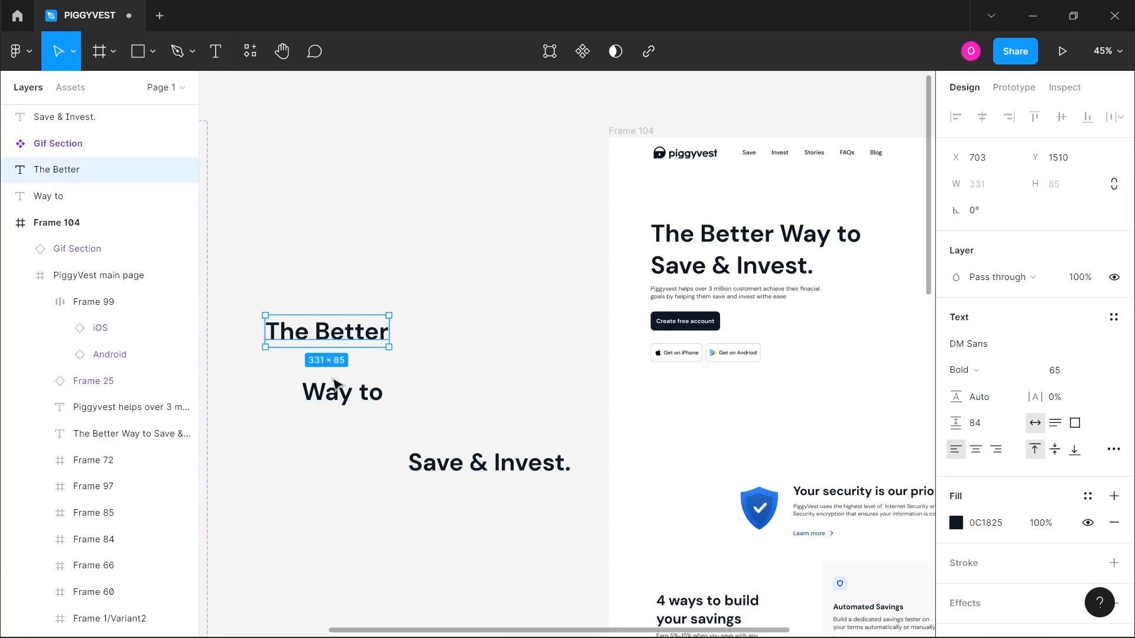
{"action": "left_click_drag", "start_coordinate": [355, 388], "coordinate": [459, 332]}
- Wrap the "The Better" text in its own frame and move "Save & Invest." directly beneath it, aligned with its left edge
{"action": "left_click", "coordinate": [370, 337]}
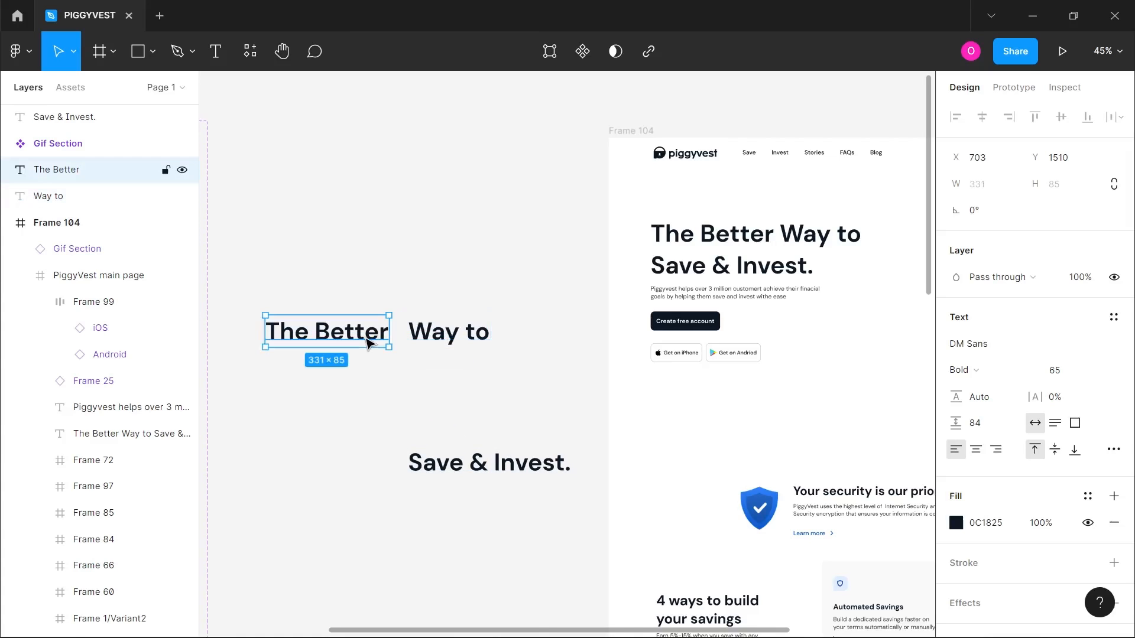
{"action": "right_click", "coordinate": [362, 338]}
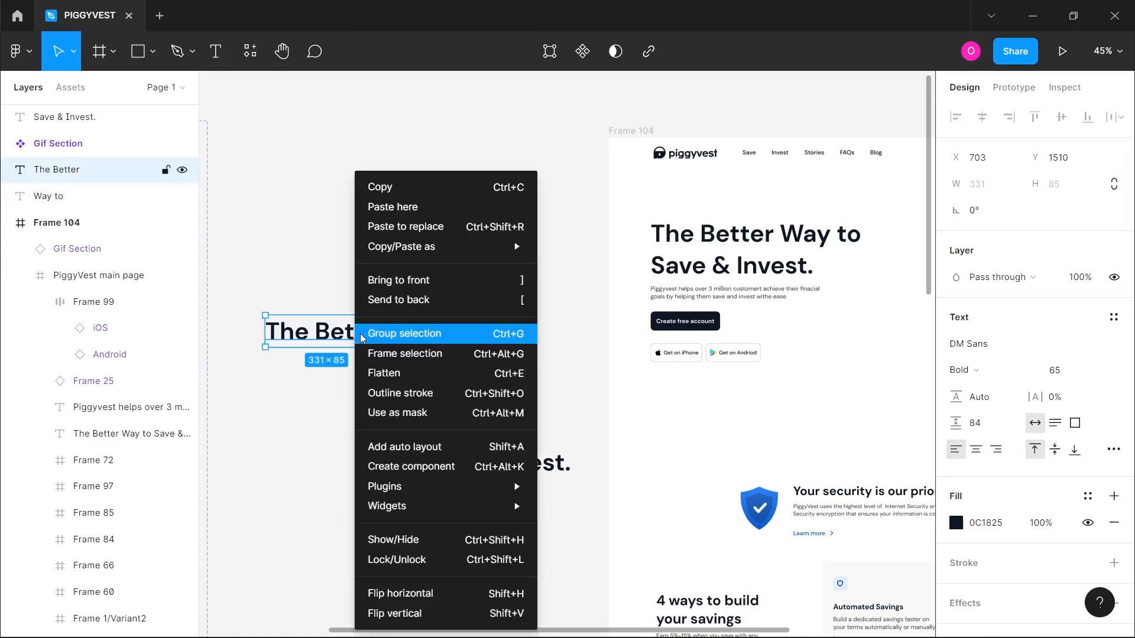
{"action": "left_click", "coordinate": [402, 354]}
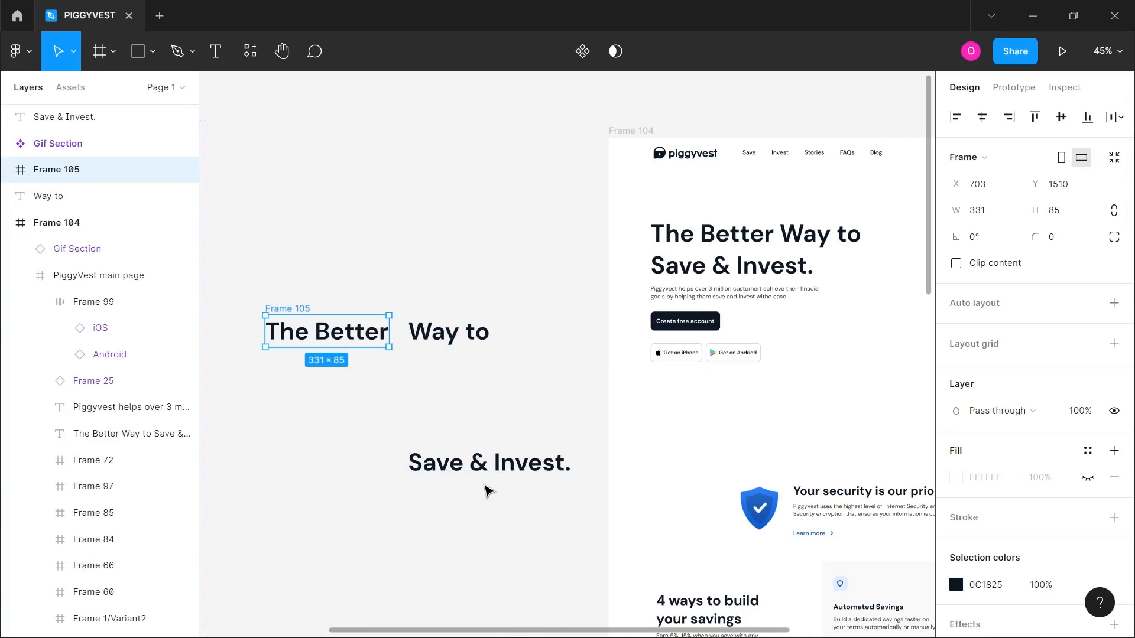
{"action": "left_click_drag", "start_coordinate": [497, 466], "coordinate": [358, 387]}
- Wrap the "Way to" and "Save & Invest." texts each in their own separate frame
{"action": "left_click", "coordinate": [441, 337]}
{"action": "right_click", "coordinate": [441, 337]}
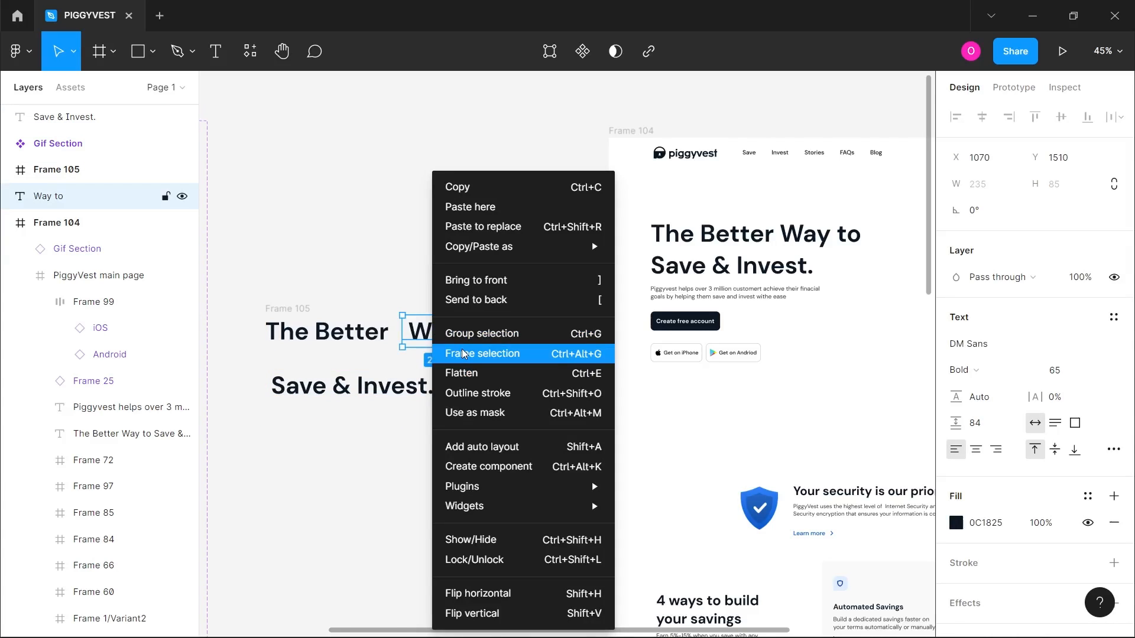
{"action": "left_click", "coordinate": [467, 352]}
{"action": "left_click", "coordinate": [354, 390]}
{"action": "right_click", "coordinate": [342, 382]}
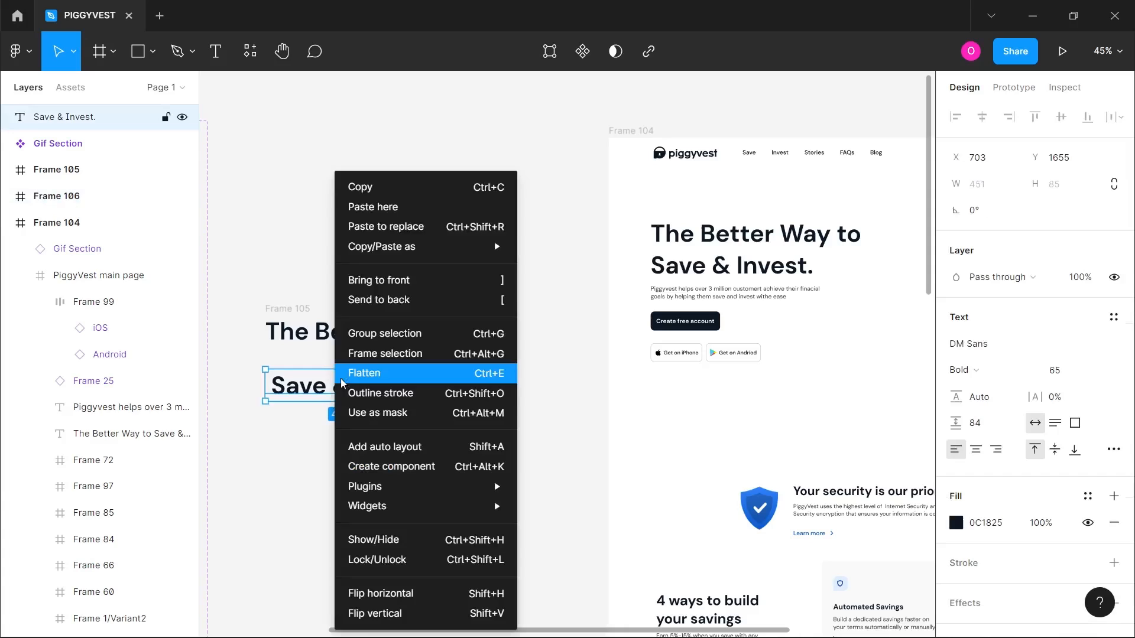
{"action": "left_click", "coordinate": [414, 352]}
- Turn on content clipping for the frames around "The Better", "Way to" and "Save & Invest."
{"action": "left_click", "coordinate": [301, 308]}
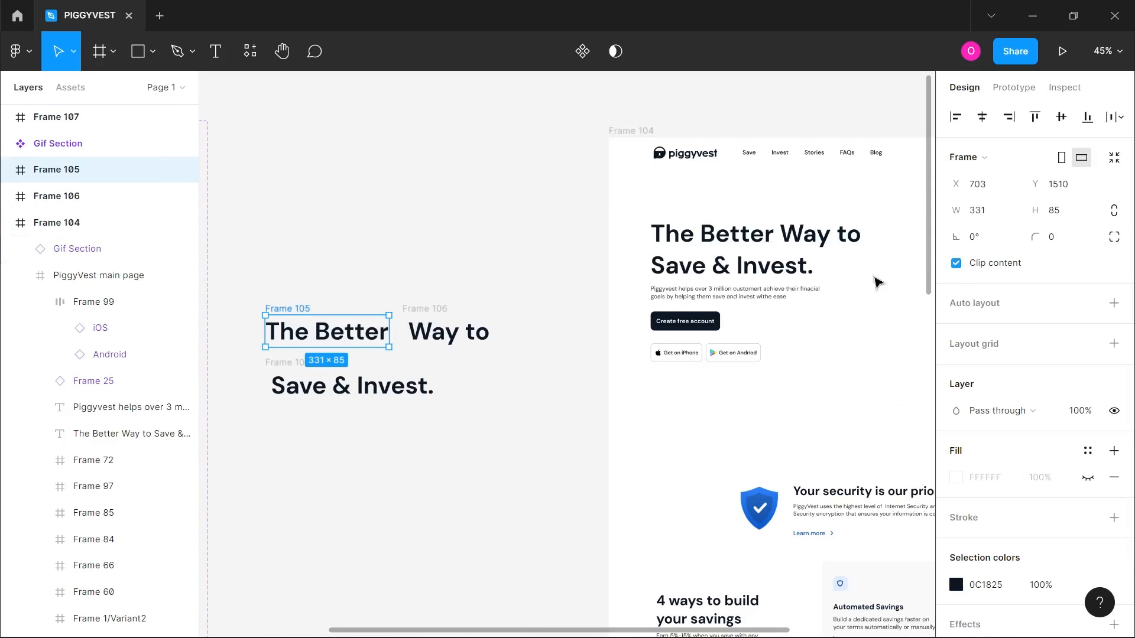
{"action": "left_click", "coordinate": [437, 308]}
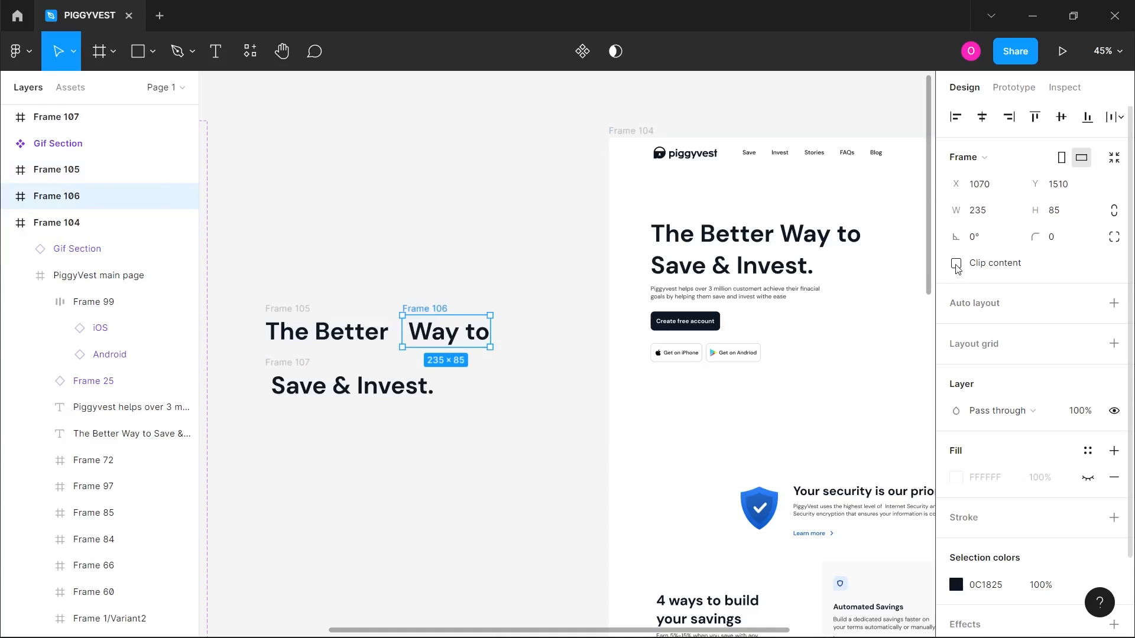
{"action": "left_click", "coordinate": [375, 388]}
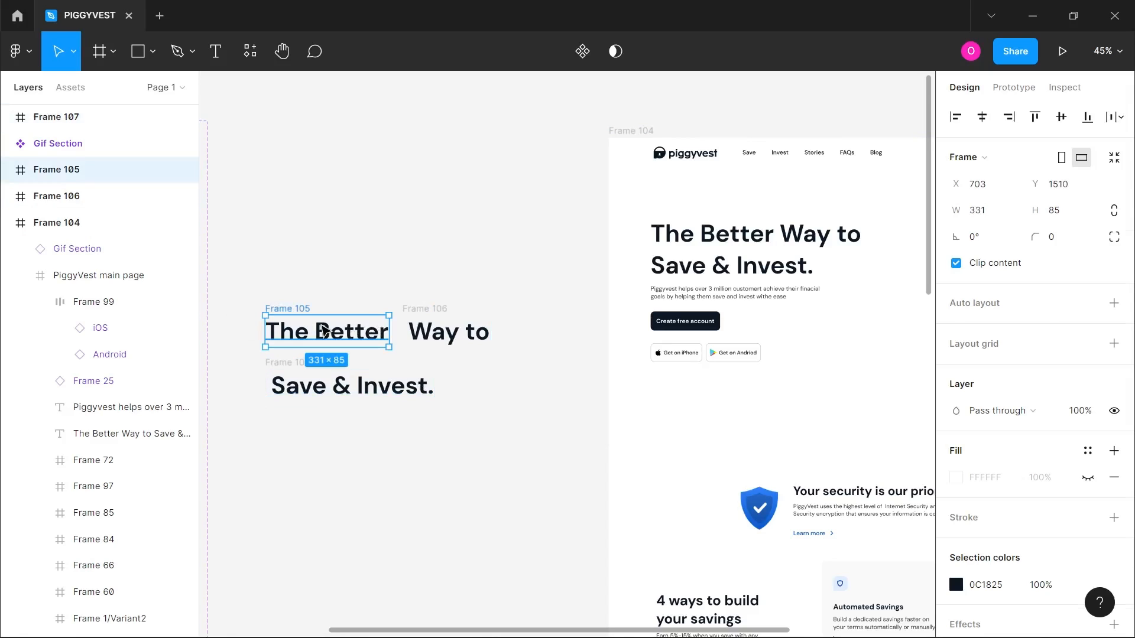
- Nudge the three headline texts together down to Y 85 inside their frames, out of the clipped area
{"action": "double_click", "coordinate": [371, 331]}
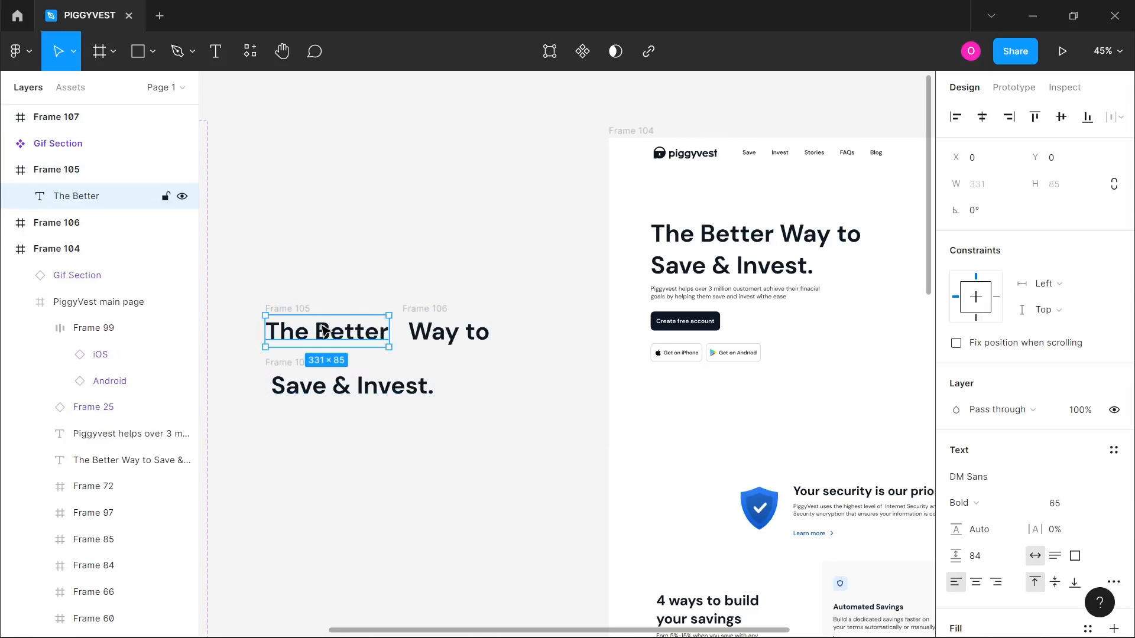
{"action": "left_click", "coordinate": [456, 337], "text": "shift"}
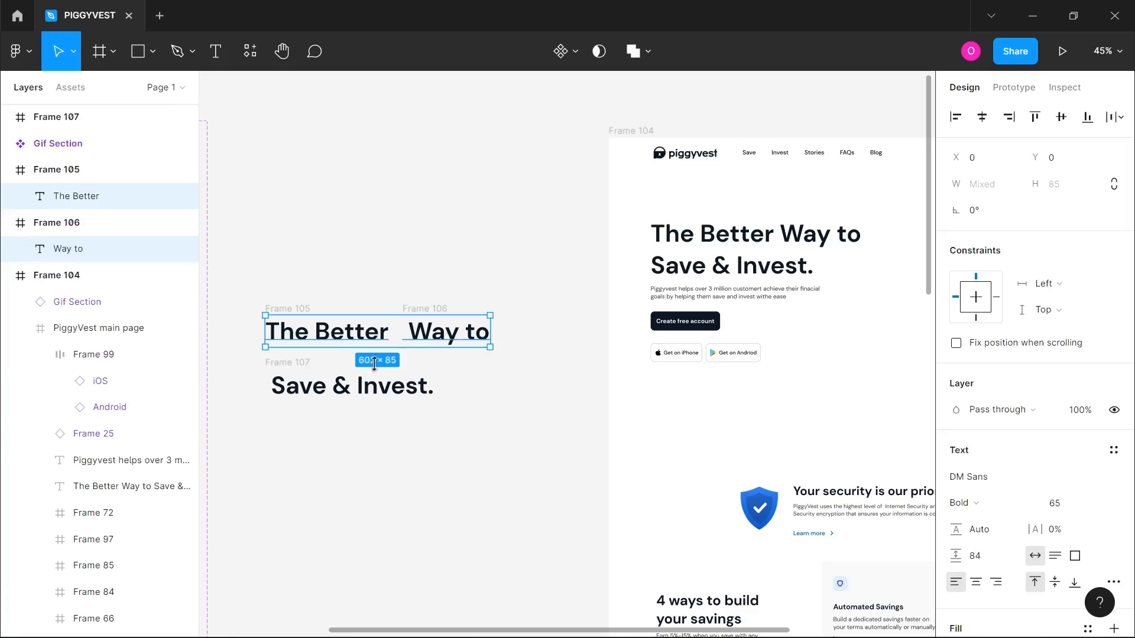
{"action": "left_click", "coordinate": [360, 391], "text": "shift"}
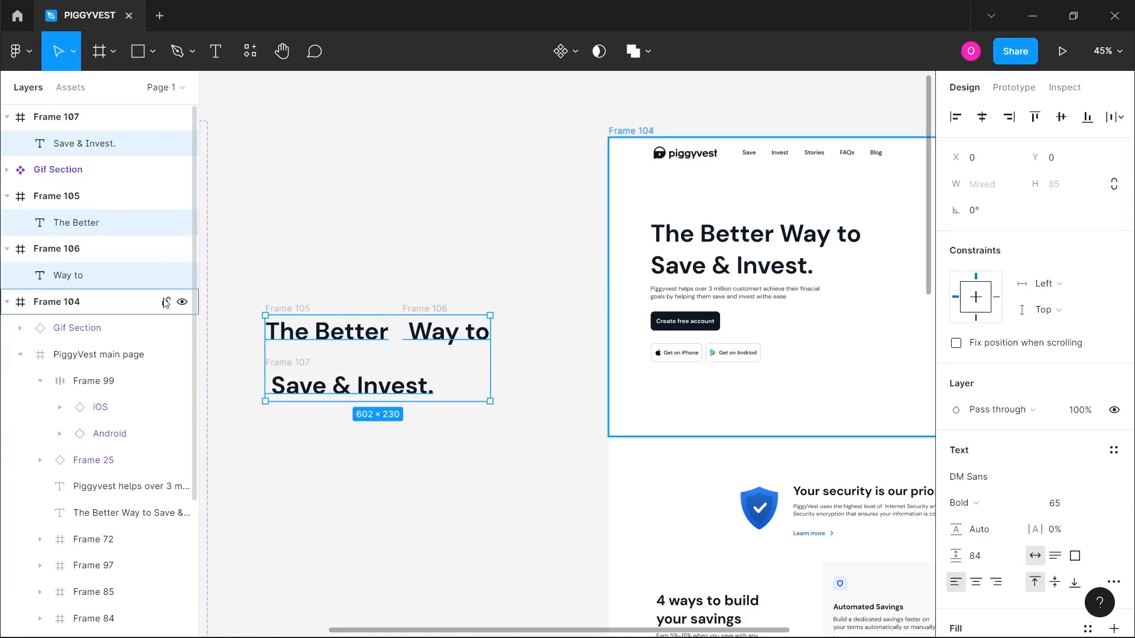
{"action": "key", "text": "Down"}
{"action": "key", "text": "Down"}
{"action": "key", "text": "Down"}
{"action": "key", "text": "Down"}
{"action": "key", "text": "Down"}
{"action": "key", "text": "Down"}
{"action": "key", "text": "Down"}
{"action": "key", "text": "Down"}
{"action": "key", "text": "Down"}
{"action": "key", "text": "Down"}
{"action": "key", "text": "Down"}
{"action": "key", "text": "Down"}
{"action": "key", "text": "Down"}
{"action": "key", "text": "Down"}
{"action": "key", "text": "Down"}
{"action": "key", "text": "Down"}
{"action": "key", "text": "Down"}
{"action": "key", "text": "Down"}
{"action": "key", "text": "Down"}
{"action": "key", "text": "Down"}
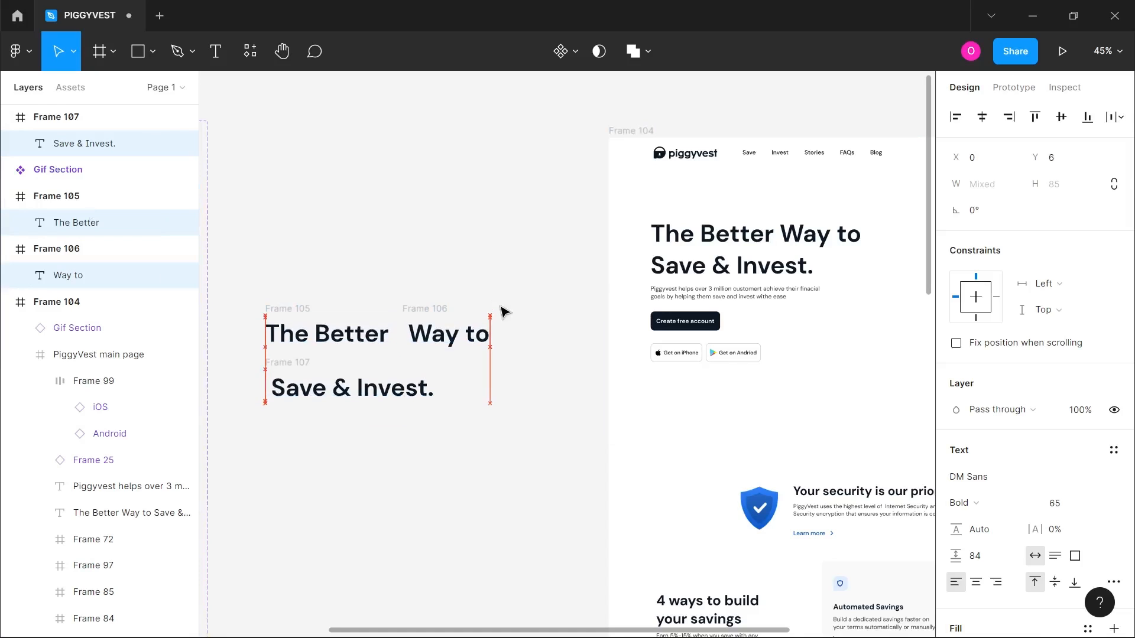
{"action": "key", "text": "Down"}
{"action": "key", "text": "Down"}
{"action": "key", "text": "Down"}
{"action": "key", "text": "Down"}
{"action": "key", "text": "Down"}
{"action": "key", "text": "Down"}
{"action": "key", "text": "Down"}
{"action": "key", "text": "Down"}
{"action": "key", "text": "Down"}
{"action": "key", "text": "Down"}
{"action": "key", "text": "Down"}
{"action": "key", "text": "Down"}
{"action": "key", "text": "Down"}
{"action": "key", "text": "Down"}
{"action": "key", "text": "Down"}
{"action": "key", "text": "Down"}
{"action": "key", "text": "Down"}
{"action": "key", "text": "Down"}
{"action": "key", "text": "Down"}
{"action": "key", "text": "Down"}
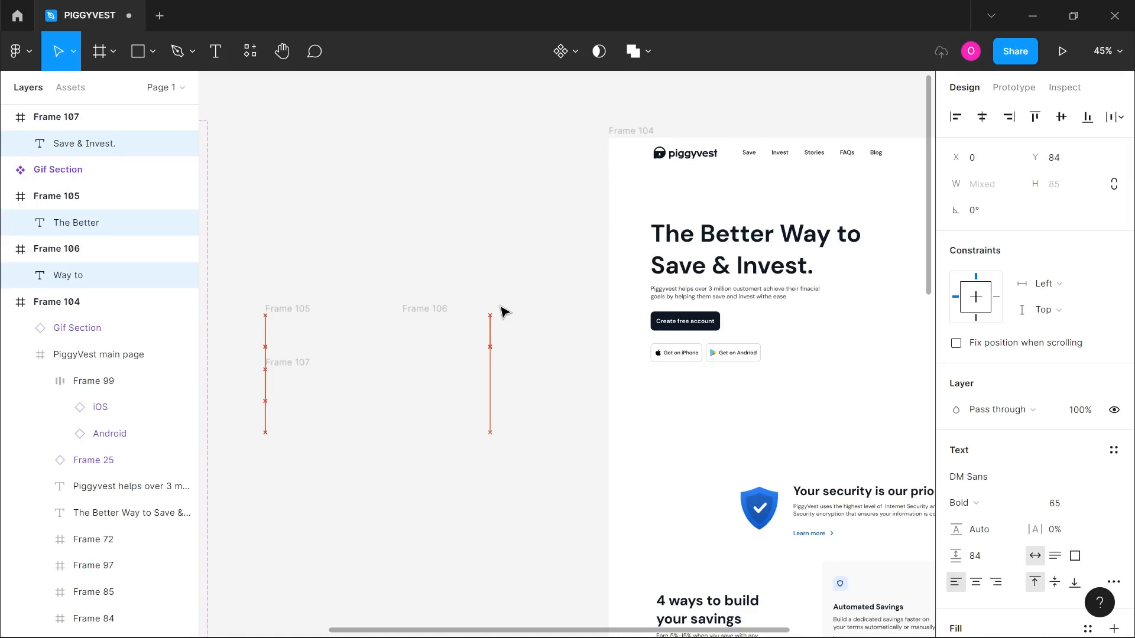
{"action": "key", "text": "Down"}
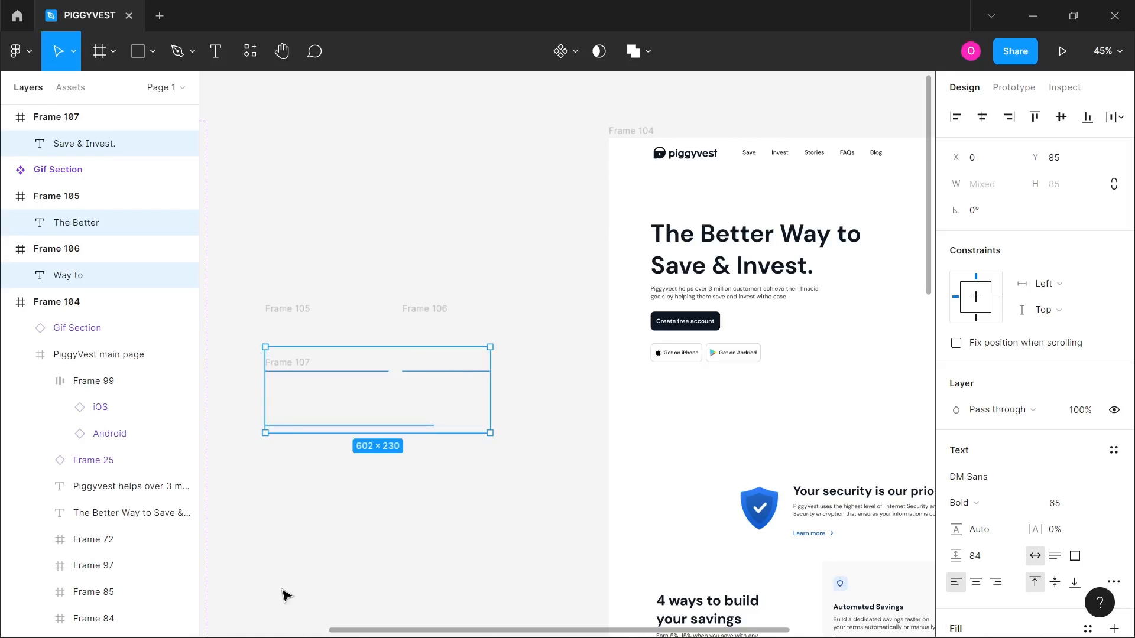
{"action": "left_click", "coordinate": [328, 470]}
{"action": "left_click", "coordinate": [301, 373]}
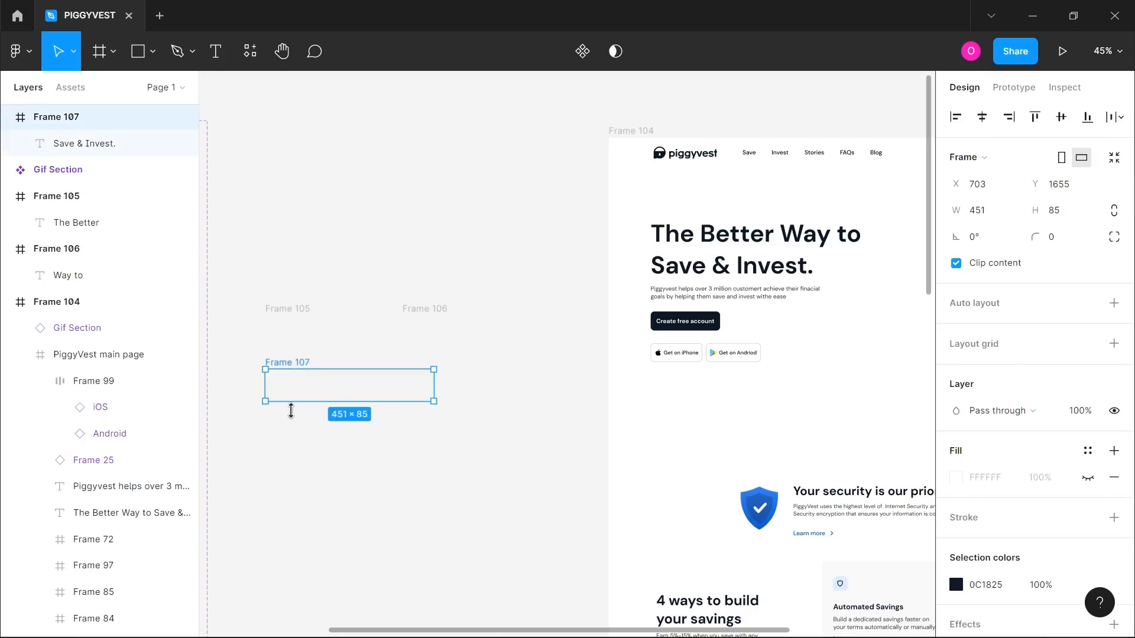
{"action": "left_click", "coordinate": [95, 147]}
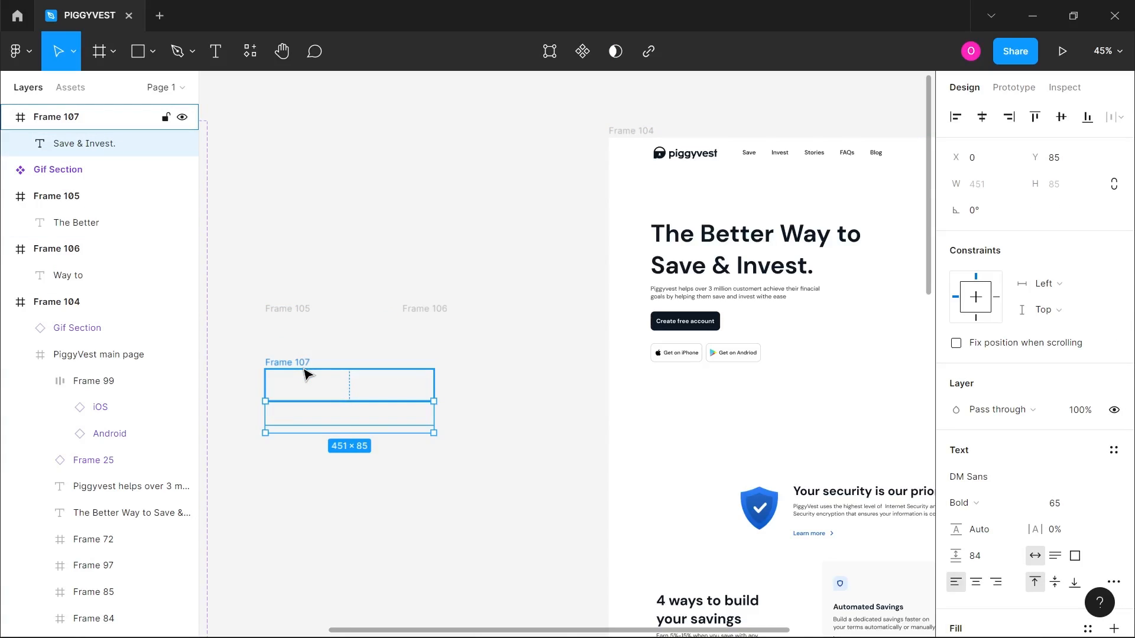
{"action": "left_click_drag", "start_coordinate": [303, 369], "coordinate": [304, 368]}
{"action": "left_click", "coordinate": [271, 295]}
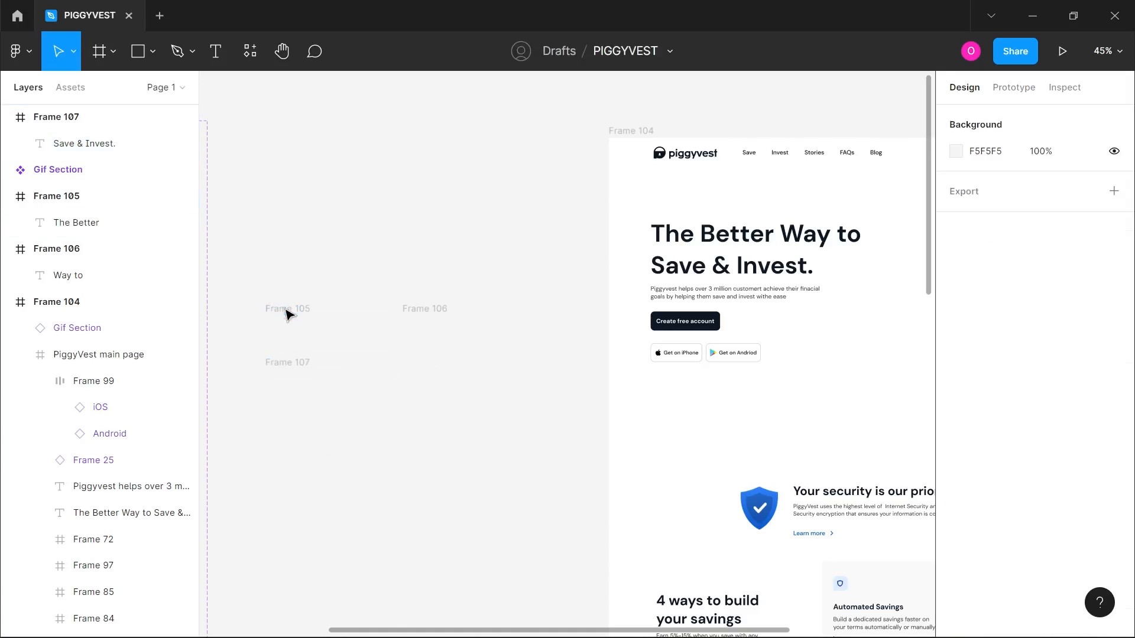
- Move the "The Better" frame into the space above, turn it into a component and add a second variant
{"action": "left_click", "coordinate": [287, 308]}
{"action": "left_click_drag", "start_coordinate": [286, 308], "coordinate": [300, 136]}
{"action": "left_click", "coordinate": [582, 51]}
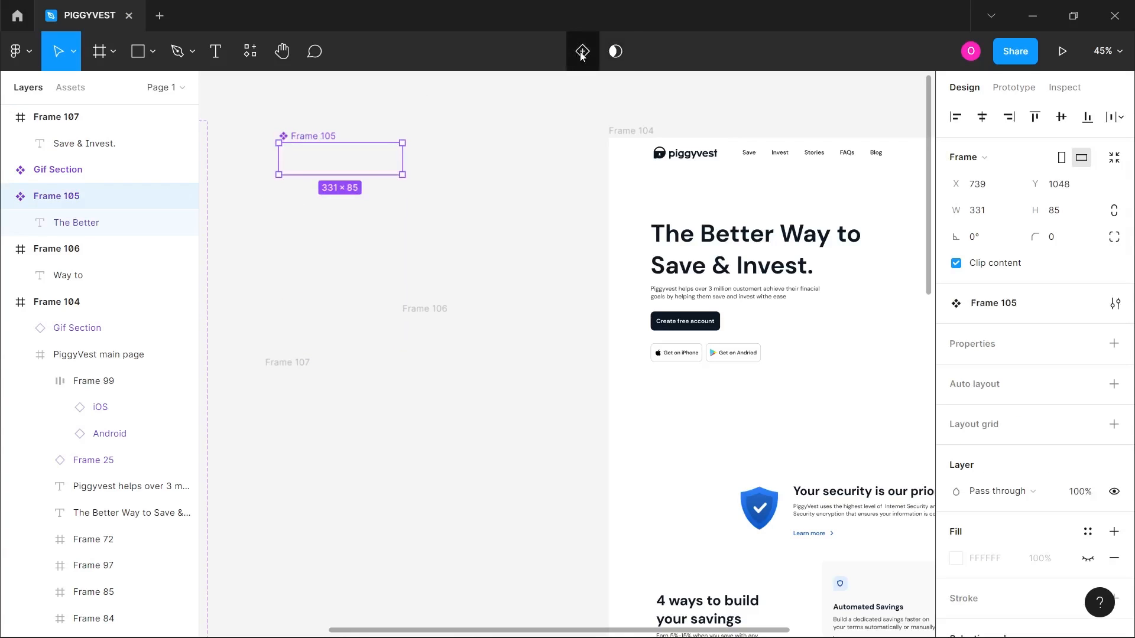
{"action": "left_click", "coordinate": [582, 51]}
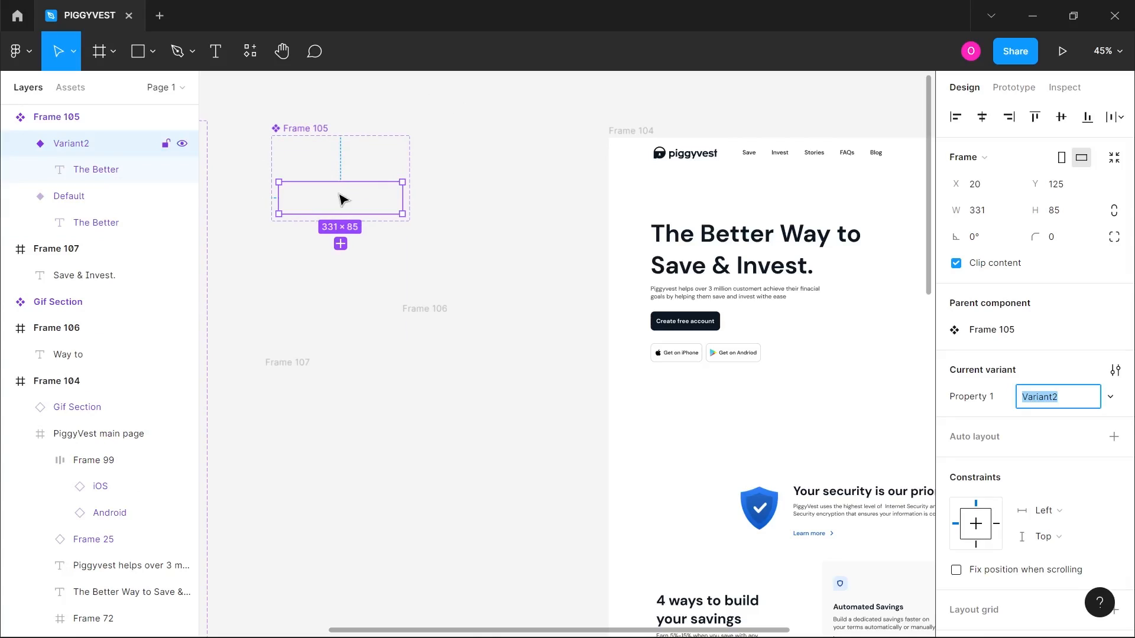
{"action": "left_click_drag", "start_coordinate": [318, 129], "coordinate": [274, 143]}
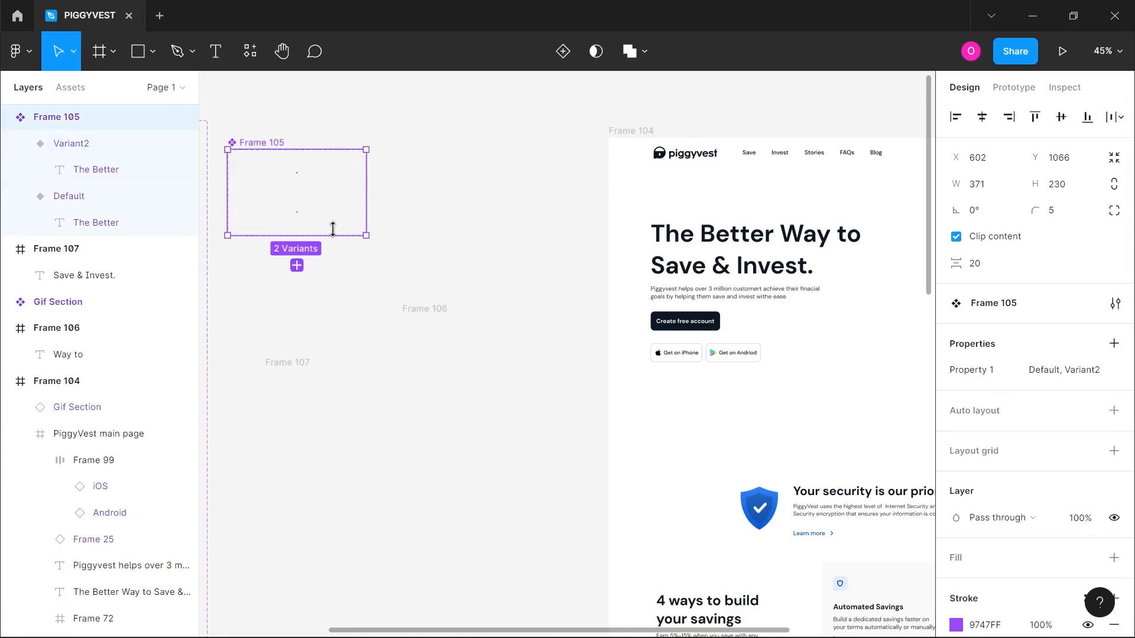
- Set the Y position of the "The Better" text in Variant2 to 0
{"action": "left_click", "coordinate": [299, 225]}
{"action": "left_click", "coordinate": [123, 171]}
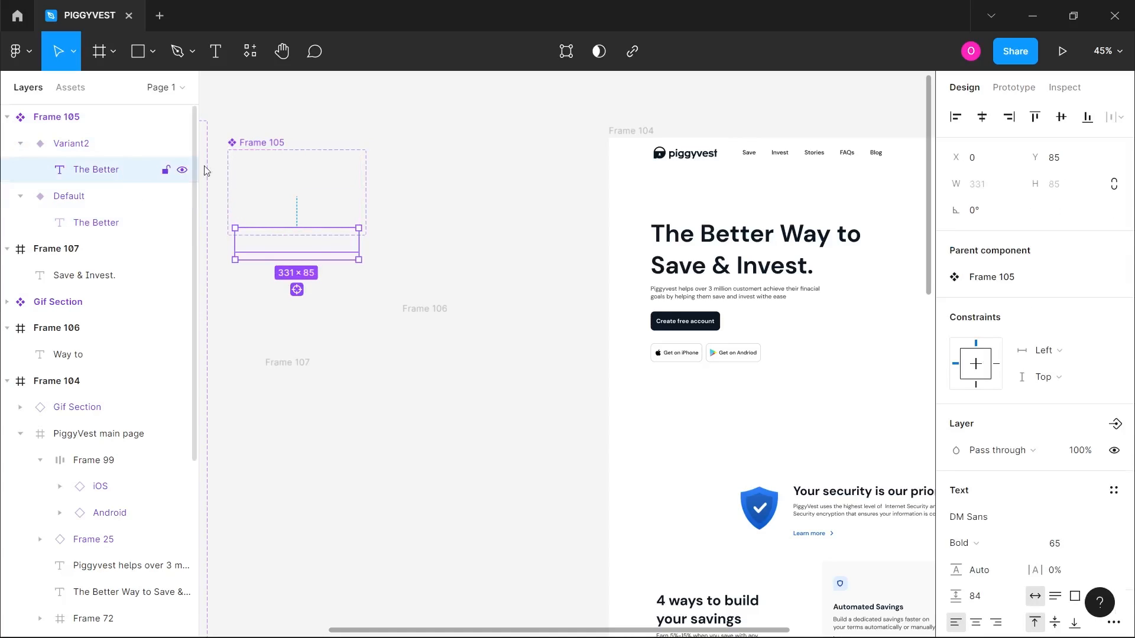
{"action": "left_click", "coordinate": [1059, 156]}
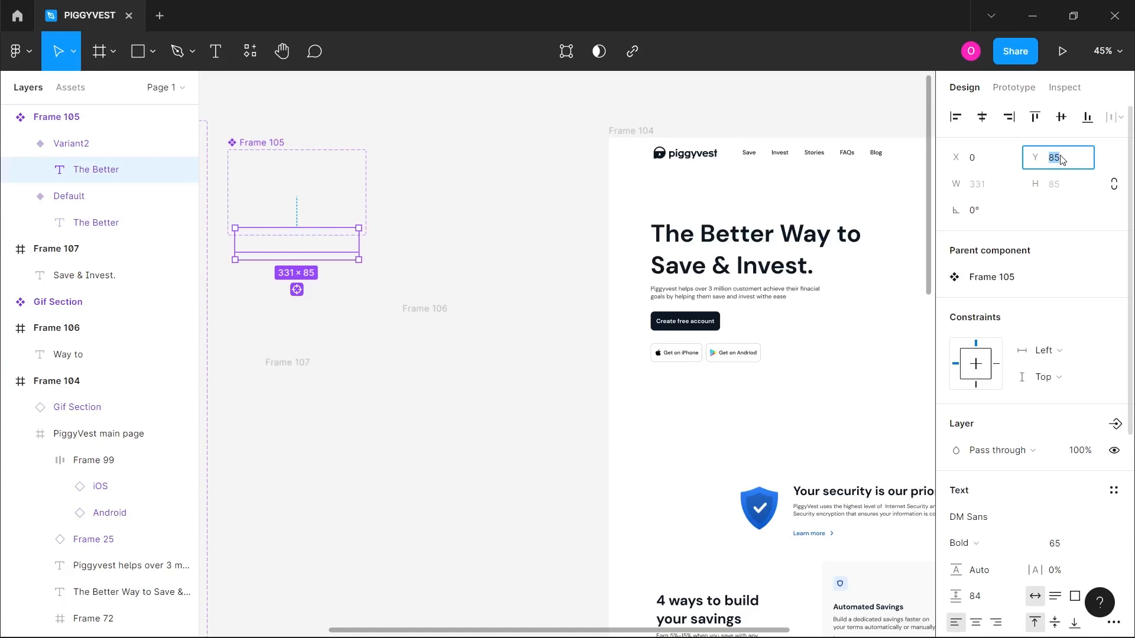
{"action": "type", "text": "0"}
{"action": "key", "text": "Return"}
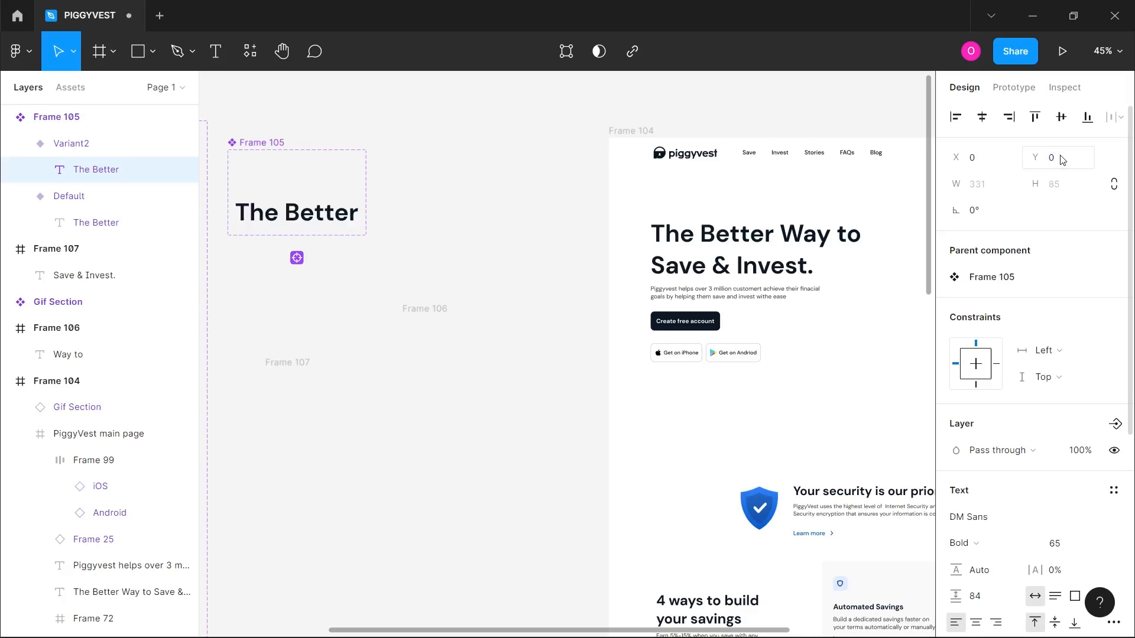
- Move the "Way to" frame beside the "The Better" component, make it a component and add a second variant
{"action": "left_click", "coordinate": [431, 309]}
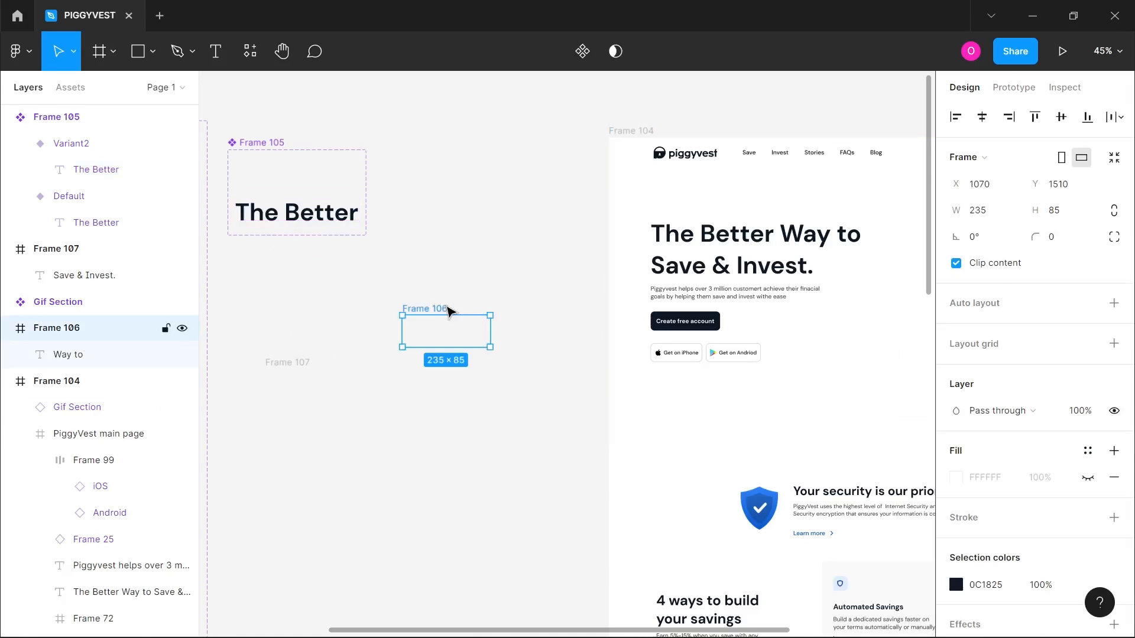
{"action": "left_click_drag", "start_coordinate": [448, 310], "coordinate": [465, 145]}
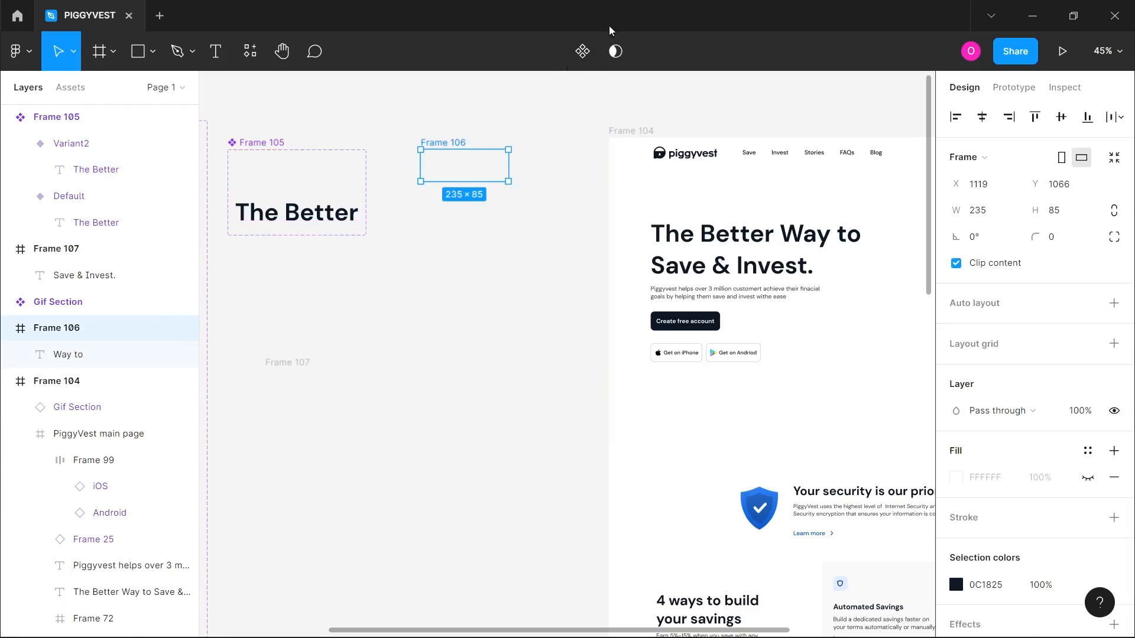
{"action": "left_click", "coordinate": [583, 51]}
{"action": "left_click", "coordinate": [582, 52]}
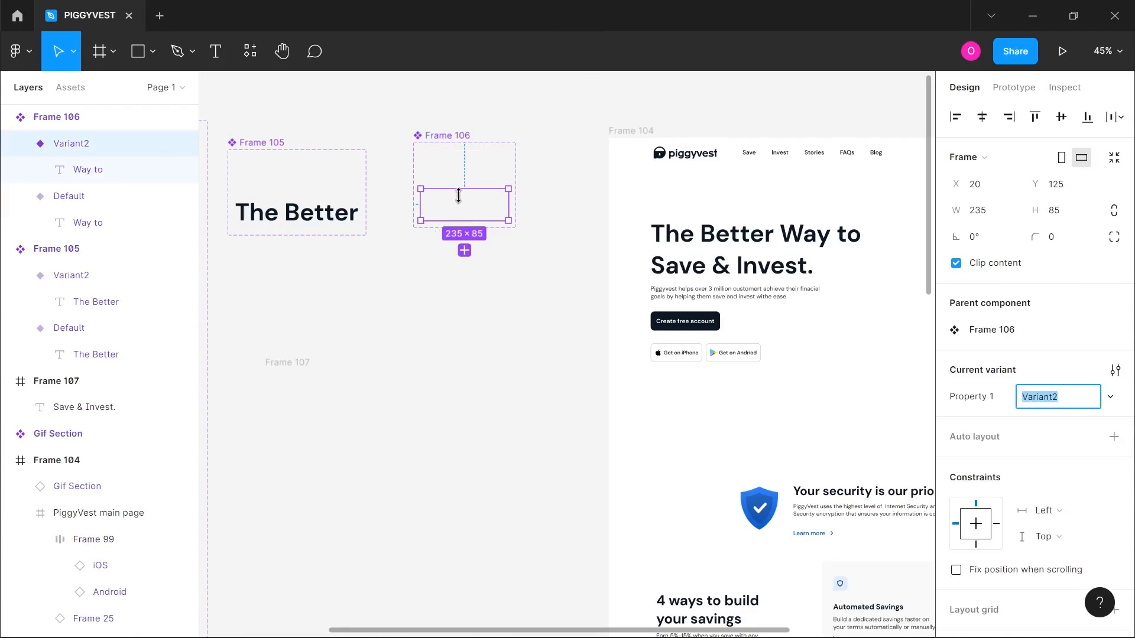
- Set the Y position of the "Way to" text in Variant2 to 0
{"action": "left_click", "coordinate": [87, 171]}
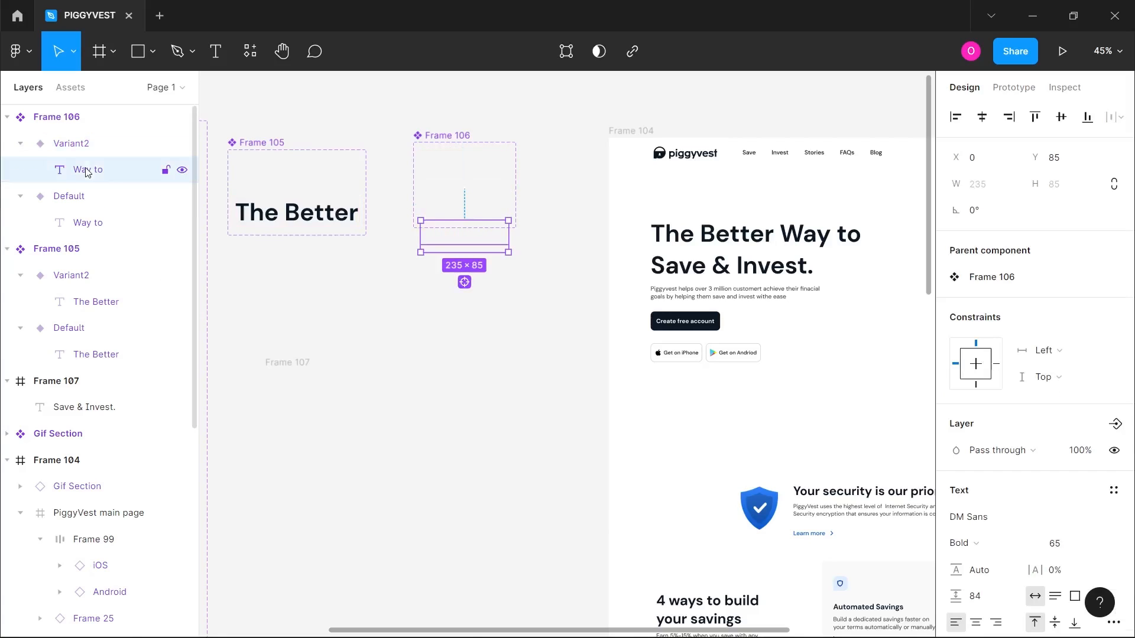
{"action": "left_click", "coordinate": [1055, 166]}
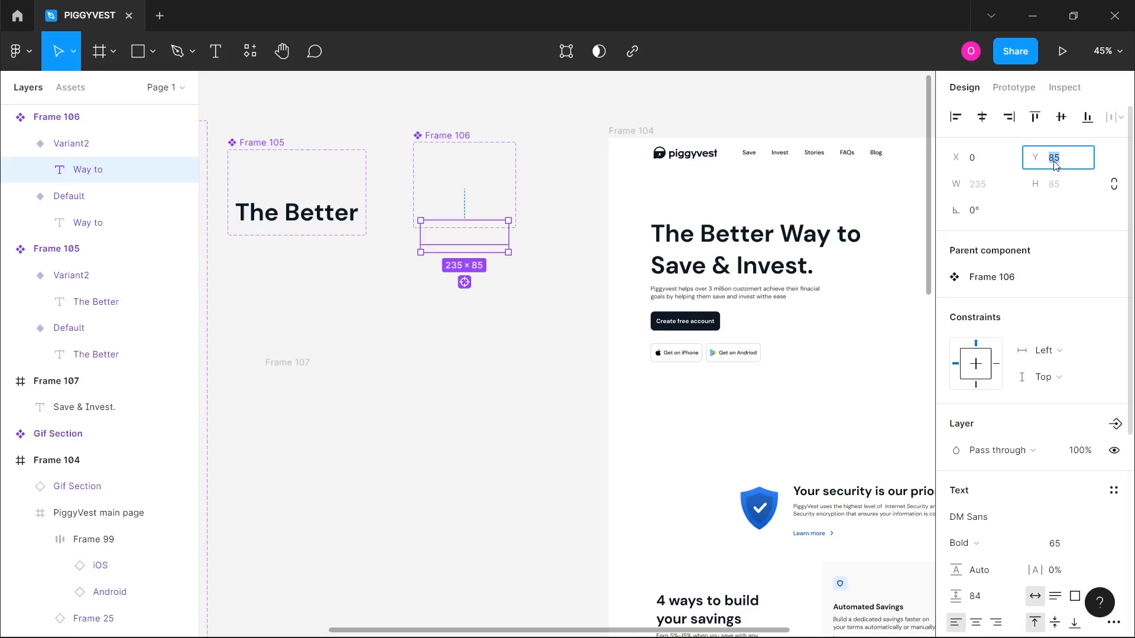
{"action": "type", "text": "0"}
{"action": "key", "text": "Return"}
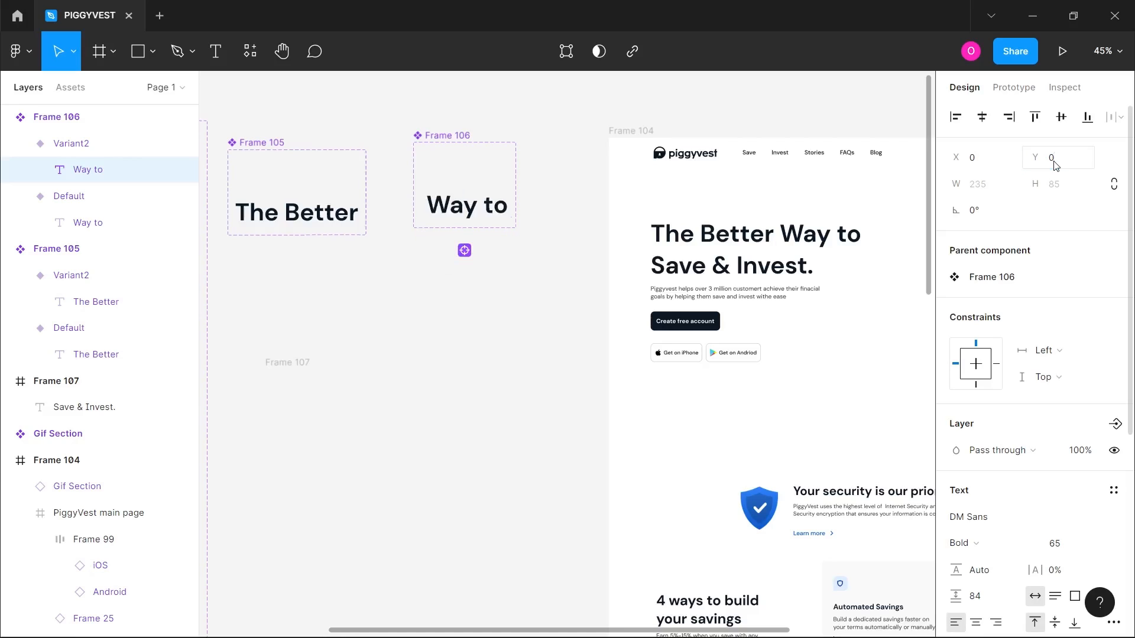
- Turn the "Save & Invest." frame into a component and add a second variant
{"action": "left_click", "coordinate": [294, 367]}
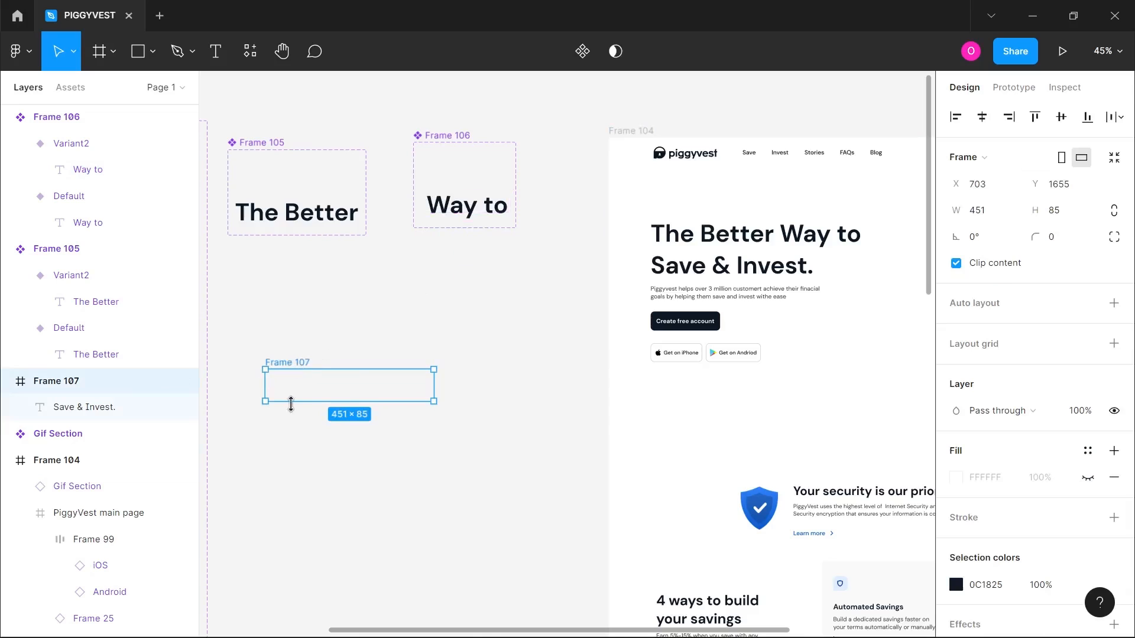
{"action": "left_click", "coordinate": [583, 51]}
{"action": "left_click", "coordinate": [582, 50]}
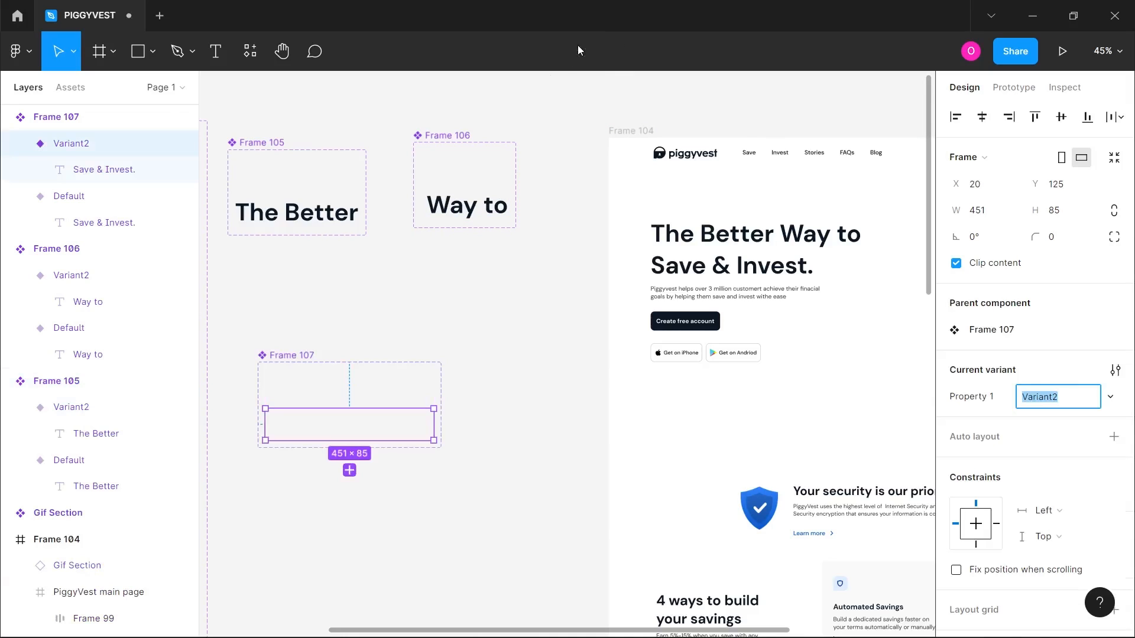
- Nudge the "Save & Invest." text in Variant2 up to Y 0 and select its component set
{"action": "left_click", "coordinate": [88, 167]}
{"action": "key", "text": "Up"}
{"action": "key", "text": "Up"}
{"action": "key", "text": "Up"}
{"action": "key", "text": "Up"}
{"action": "key", "text": "Up"}
{"action": "key", "text": "Up"}
{"action": "key", "text": "Up"}
{"action": "key", "text": "Up"}
{"action": "key", "text": "Up"}
{"action": "key", "text": "Up"}
{"action": "key", "text": "Up"}
{"action": "key", "text": "Up"}
{"action": "key", "text": "Up"}
{"action": "key", "text": "Up"}
{"action": "key", "text": "Up"}
{"action": "key", "text": "Up"}
{"action": "key", "text": "Up"}
{"action": "key", "text": "Up"}
{"action": "key", "text": "Up"}
{"action": "key", "text": "Up"}
{"action": "key", "text": "Up"}
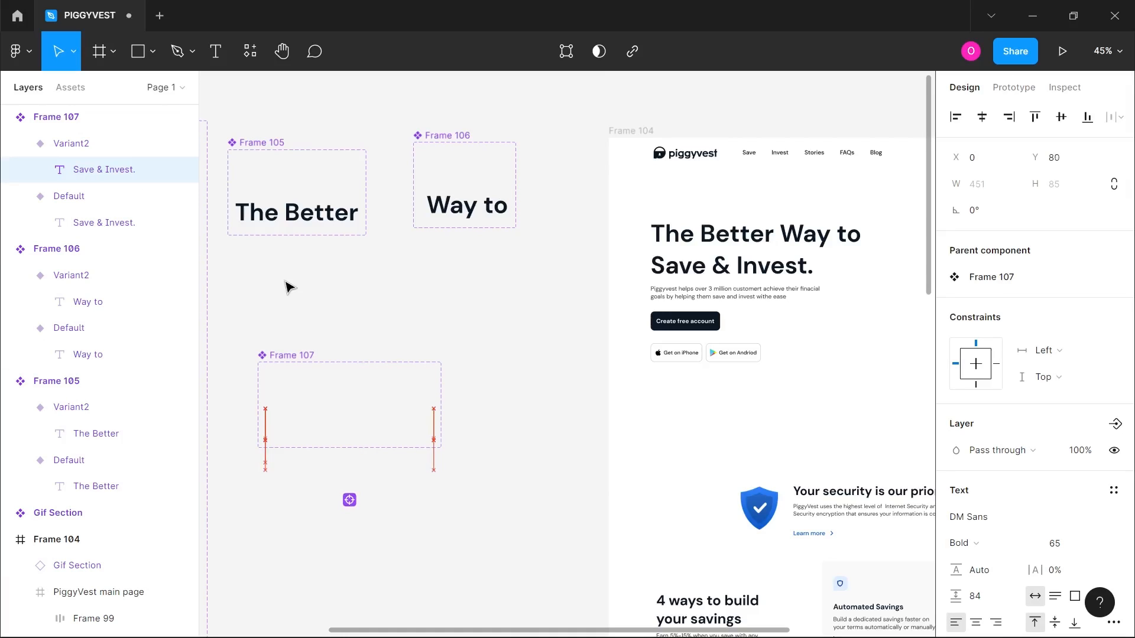
{"action": "key", "text": "Up"}
{"action": "key", "text": "Up"}
{"action": "key", "text": "Up"}
{"action": "key", "text": "Up"}
{"action": "key", "text": "Up"}
{"action": "key", "text": "Up"}
{"action": "key", "text": "Up"}
{"action": "key", "text": "Up"}
{"action": "key", "text": "Up"}
{"action": "key", "text": "Up"}
{"action": "key", "text": "Up"}
{"action": "key", "text": "Up"}
{"action": "key", "text": "Up"}
{"action": "key", "text": "Up"}
{"action": "key", "text": "Up"}
{"action": "key", "text": "Up"}
{"action": "key", "text": "Up"}
{"action": "key", "text": "Up"}
{"action": "key", "text": "Up"}
{"action": "key", "text": "Up"}
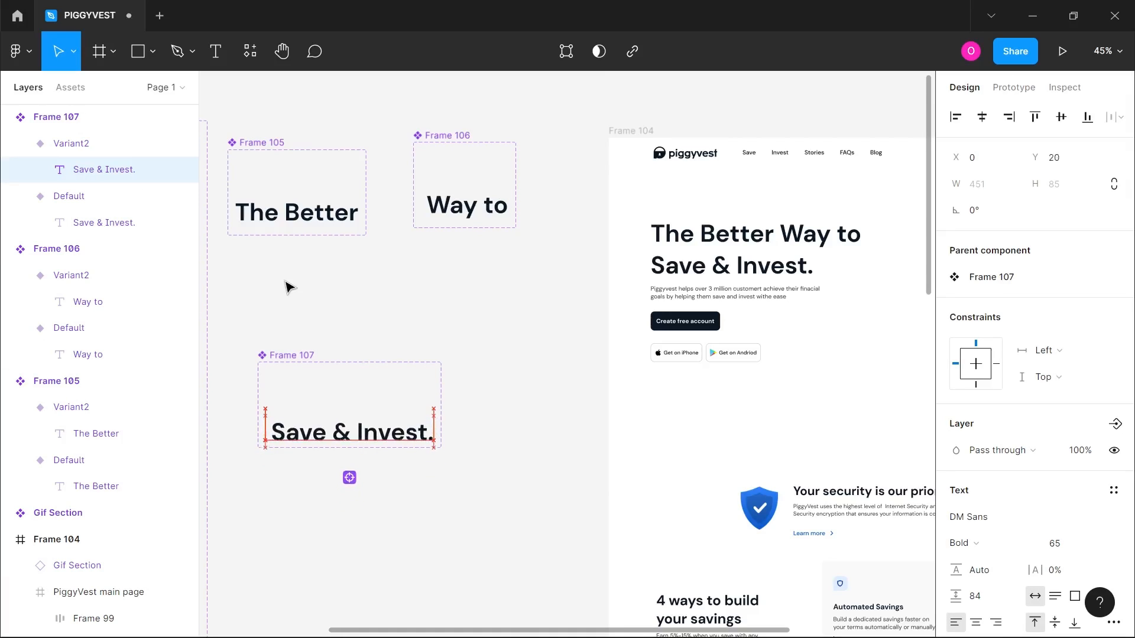
{"action": "key", "text": "Down"}
{"action": "key", "text": "Down"}
{"action": "key", "text": "Down"}
{"action": "key", "text": "Down"}
{"action": "key", "text": "Down"}
{"action": "key", "text": "Down"}
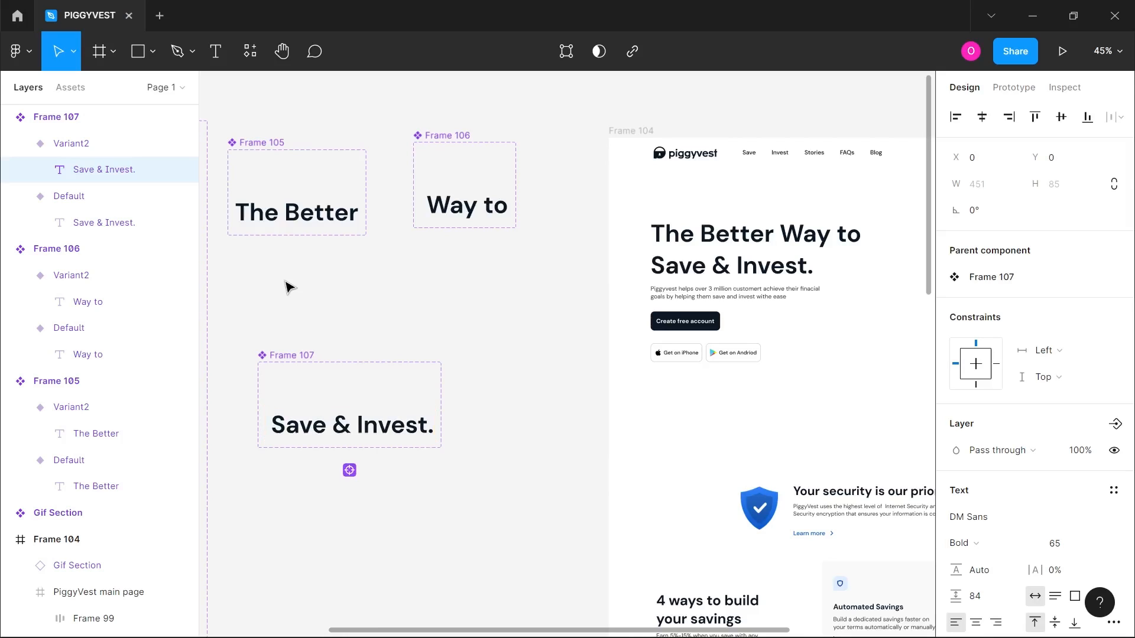
{"action": "left_click", "coordinate": [279, 354]}
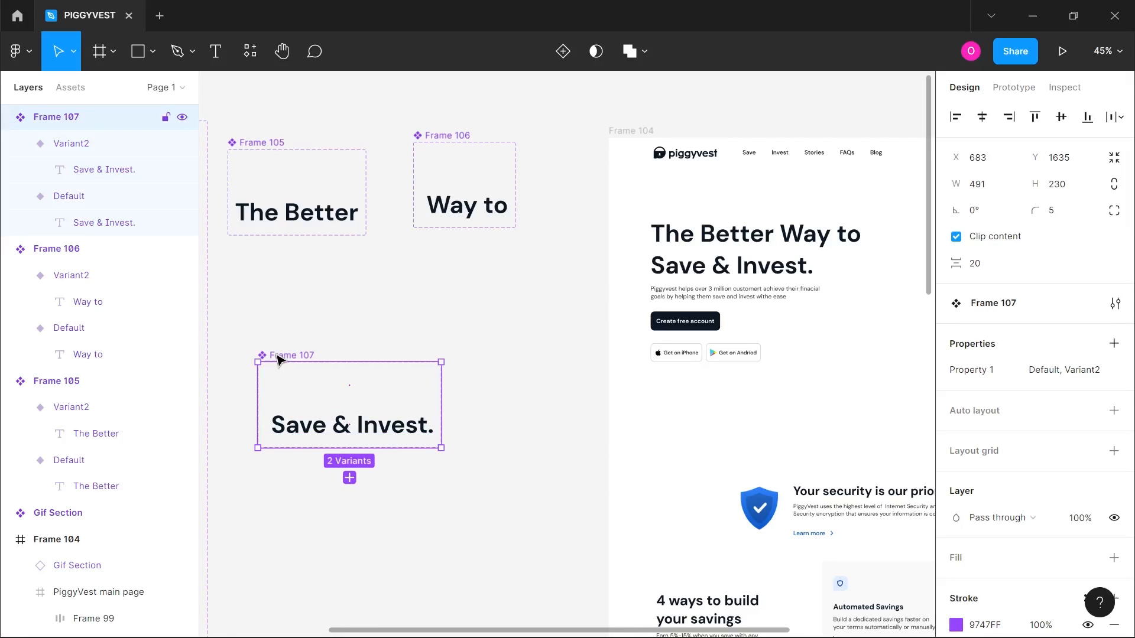
- Move the "Save & Invest." component set beneath "The Better" and connect the Default variant of "The Better" to Variant2 with a prototype interaction
{"action": "left_click_drag", "start_coordinate": [279, 354], "coordinate": [252, 267]}
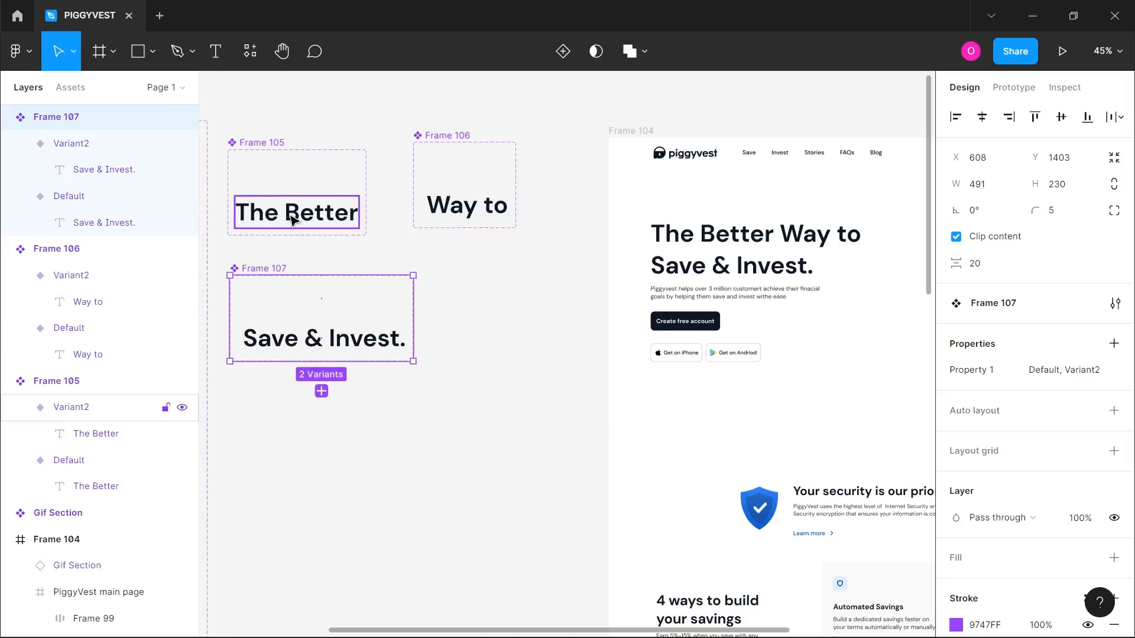
{"action": "left_click", "coordinate": [307, 214]}
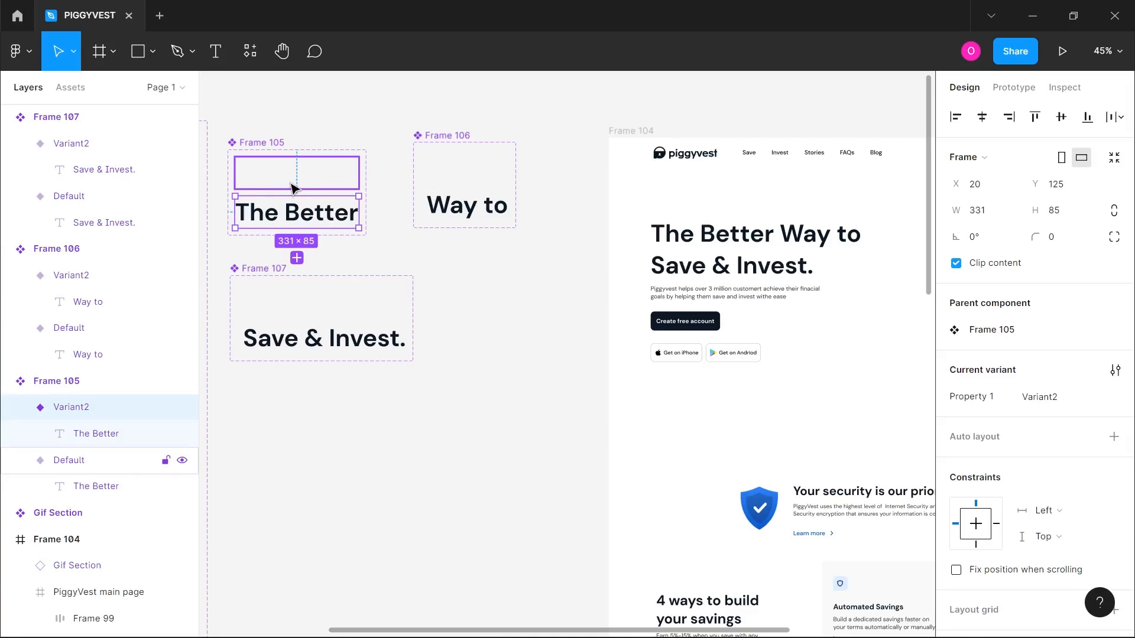
{"action": "left_click", "coordinate": [294, 183]}
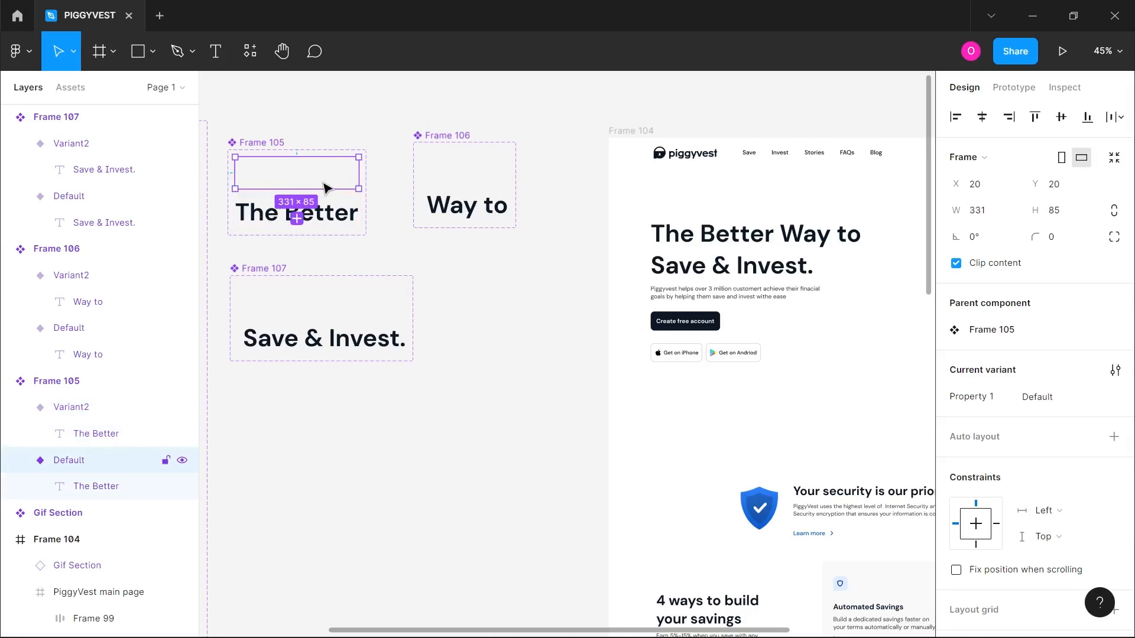
{"action": "left_click", "coordinate": [1028, 89]}
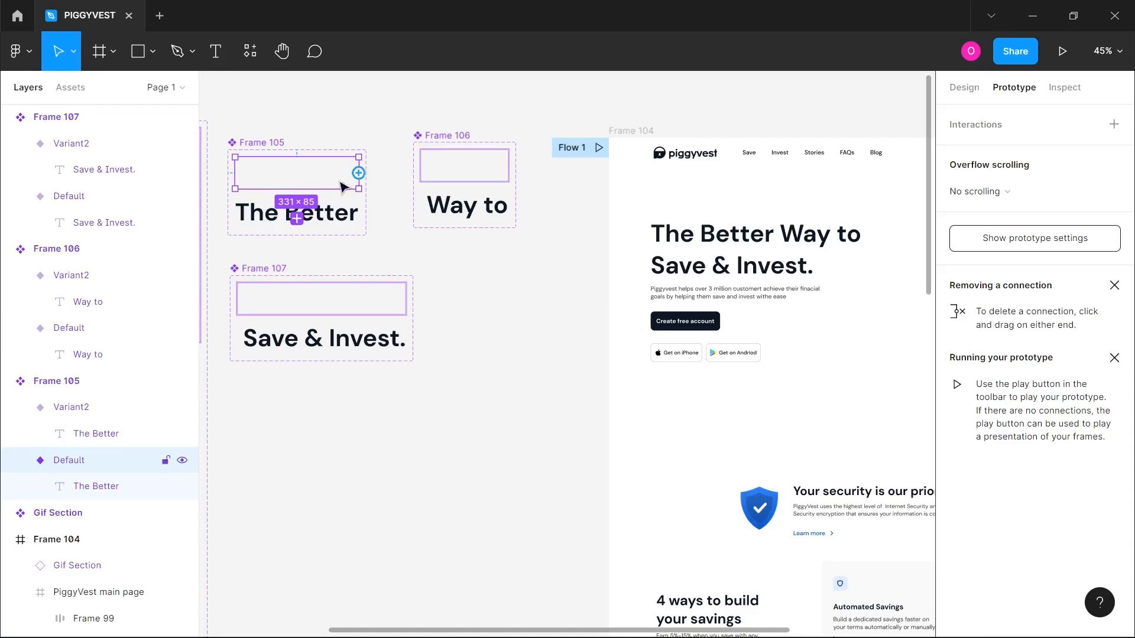
{"action": "left_click_drag", "start_coordinate": [358, 172], "coordinate": [298, 218]}
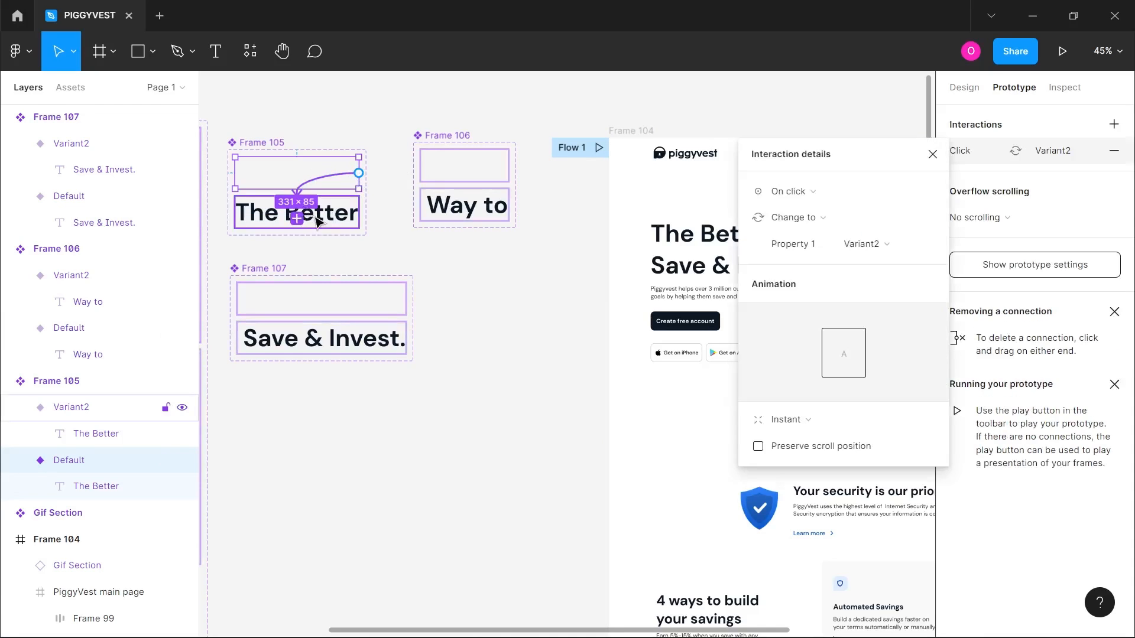
- Set the trigger of the "The Better" interaction to After delay with a delay of 100 ms
{"action": "left_click", "coordinate": [805, 198]}
{"action": "left_click", "coordinate": [819, 398]}
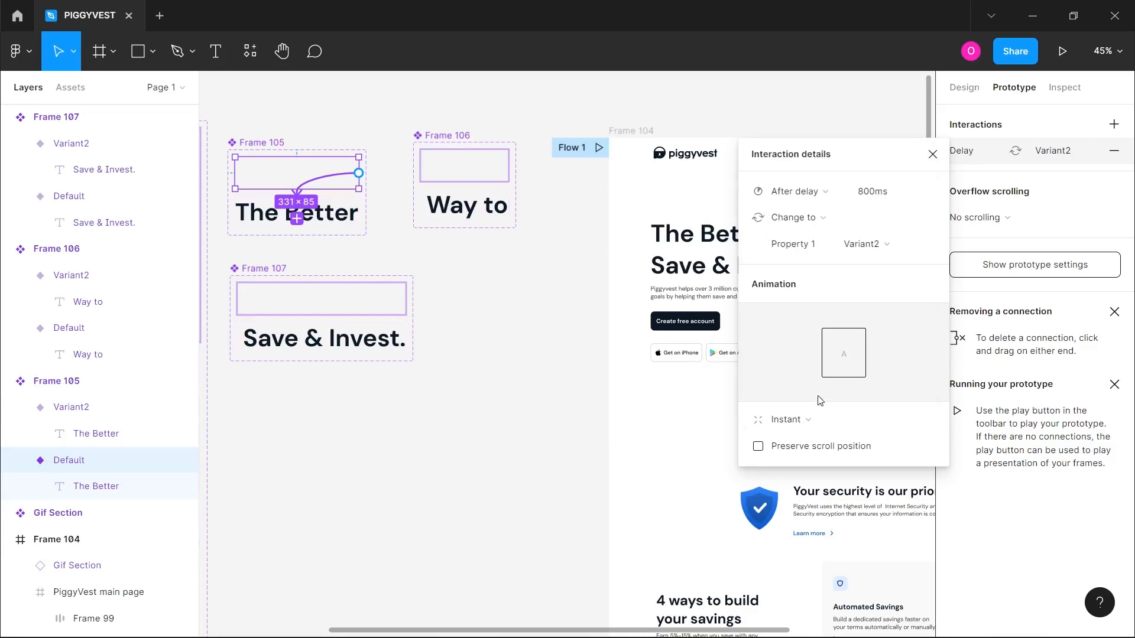
{"action": "left_click", "coordinate": [883, 193]}
{"action": "type", "text": "100"}
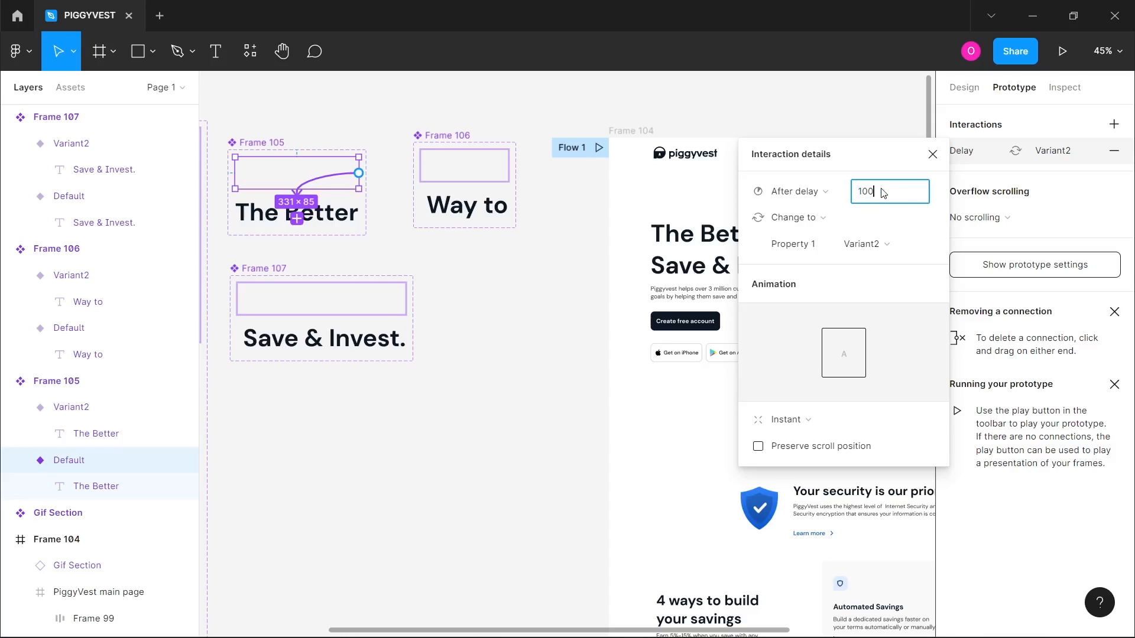
- Set the "The Better" interaction's animation to Smart animate with a duration of 1000 ms
{"action": "left_click", "coordinate": [797, 417]}
{"action": "left_click", "coordinate": [804, 460]}
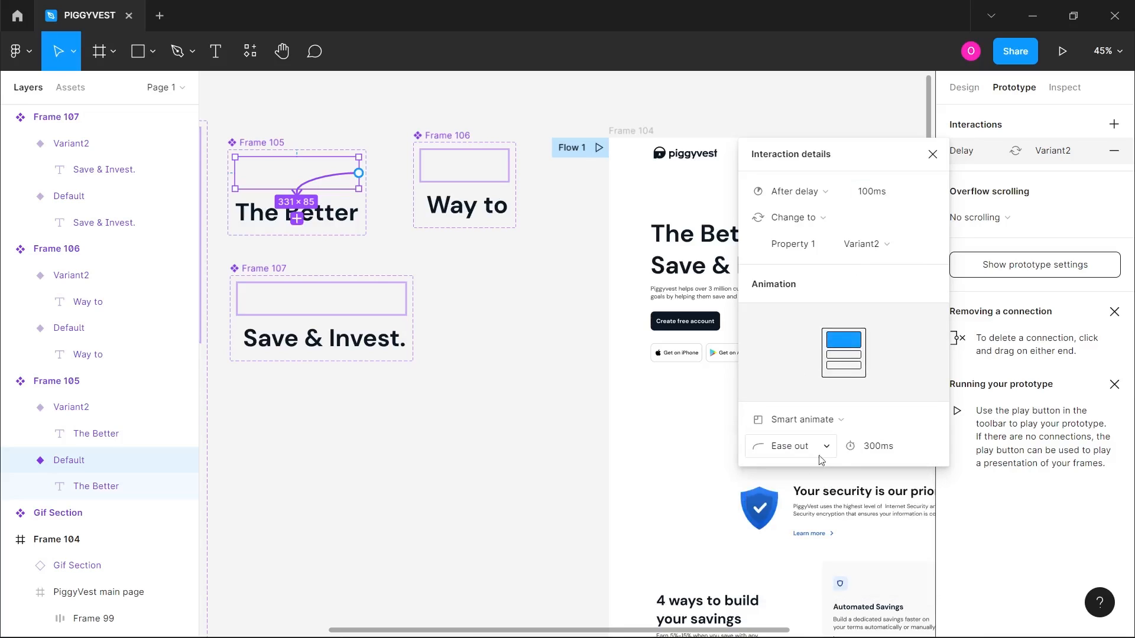
{"action": "left_click", "coordinate": [887, 456]}
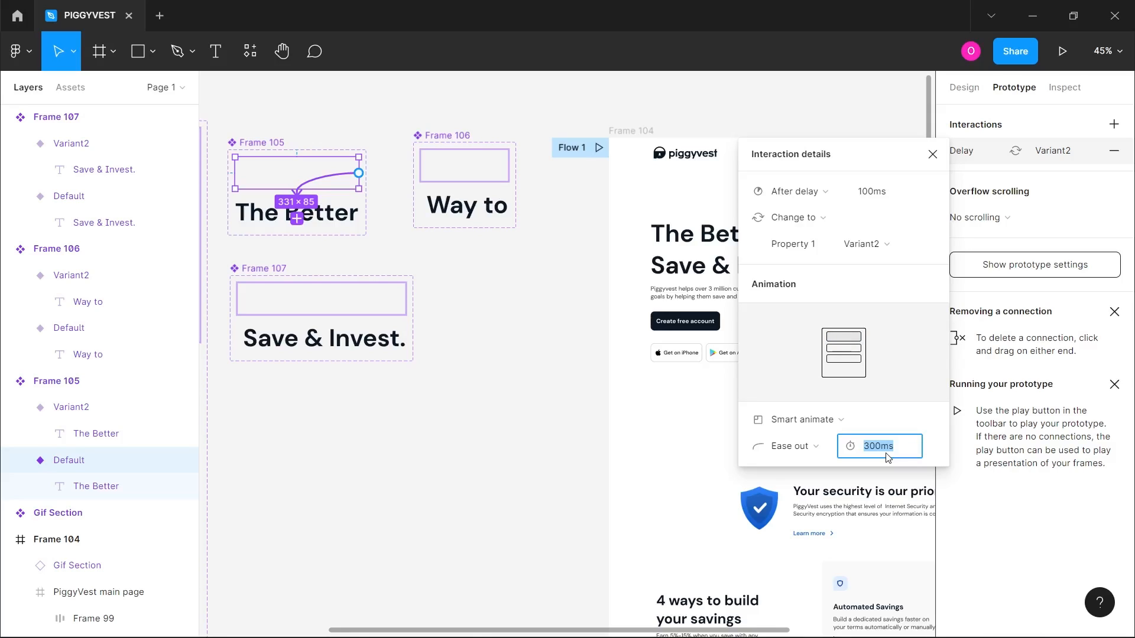
{"action": "type", "text": "1000"}
{"action": "key", "text": "Return"}
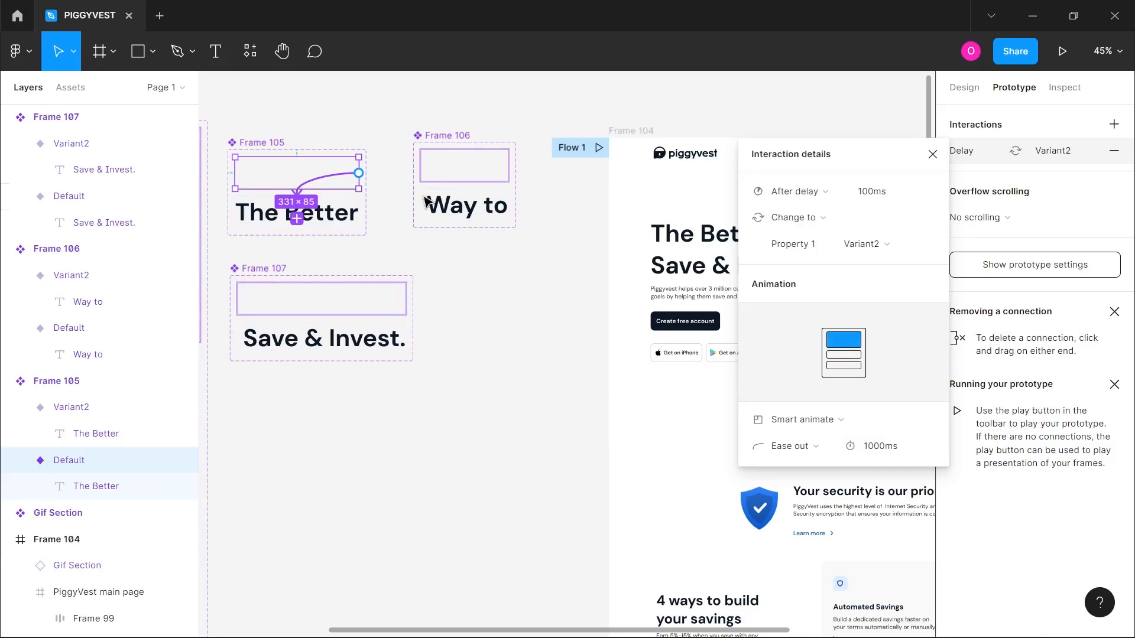
- Connect the Default variant of "Way to" to Variant2 with an After delay trigger of 600 ms
{"action": "left_click", "coordinate": [470, 169]}
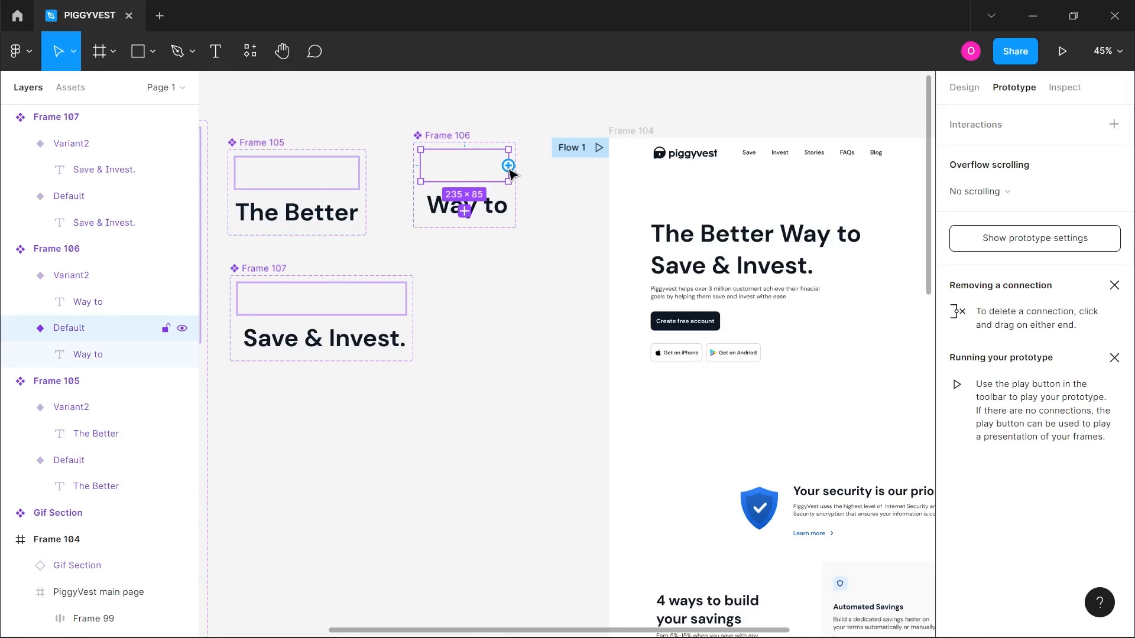
{"action": "left_click_drag", "start_coordinate": [507, 165], "coordinate": [464, 201]}
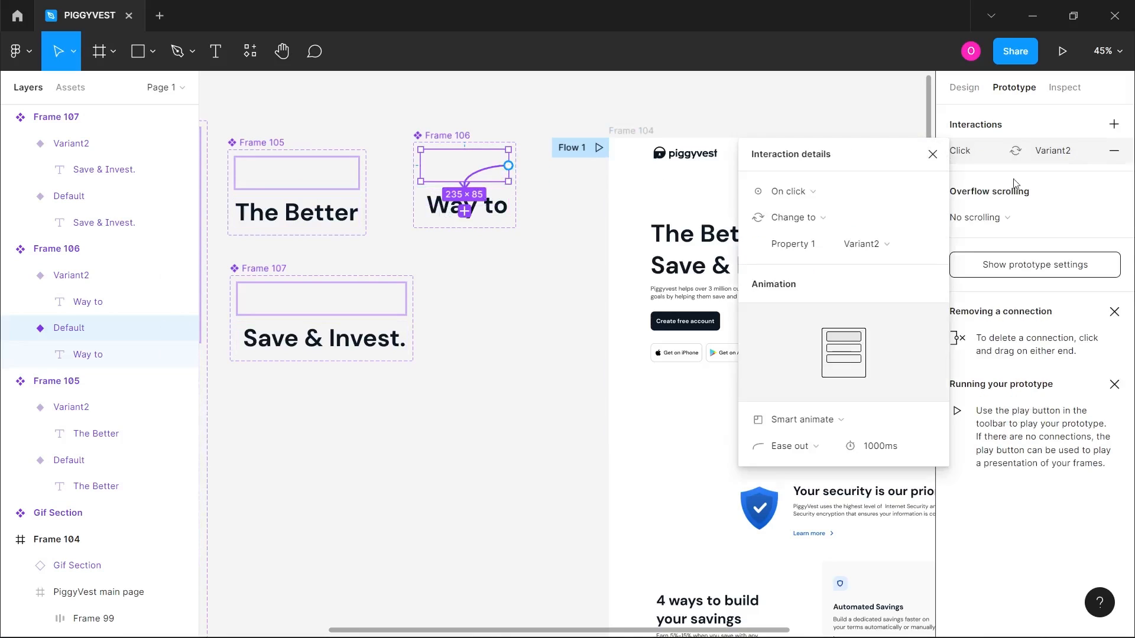
{"action": "left_click", "coordinate": [805, 191]}
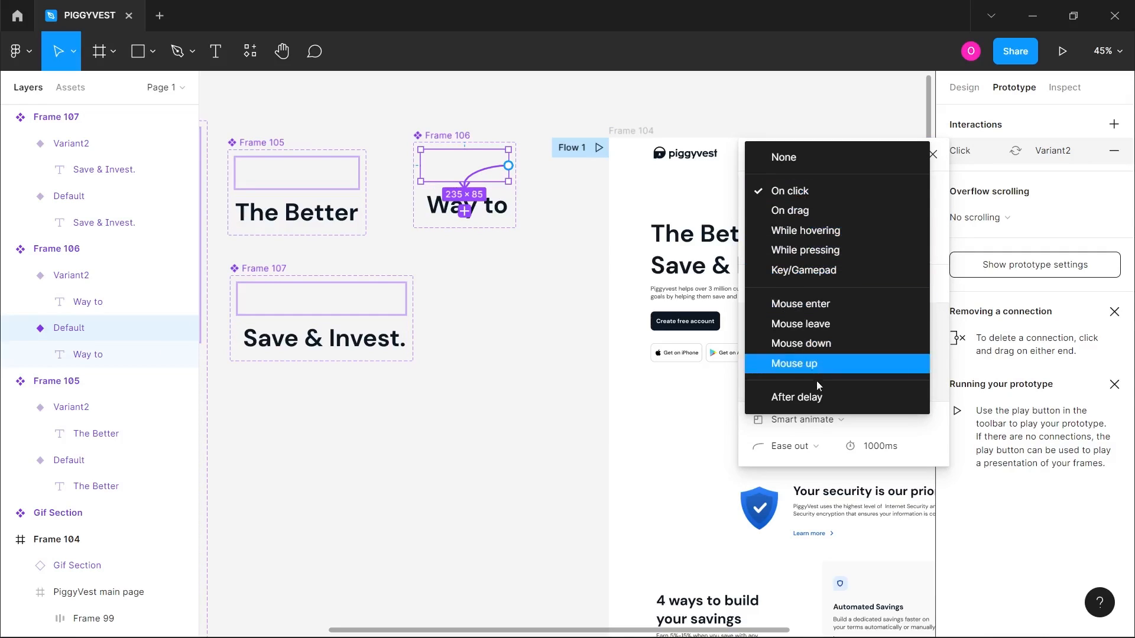
{"action": "left_click", "coordinate": [820, 397]}
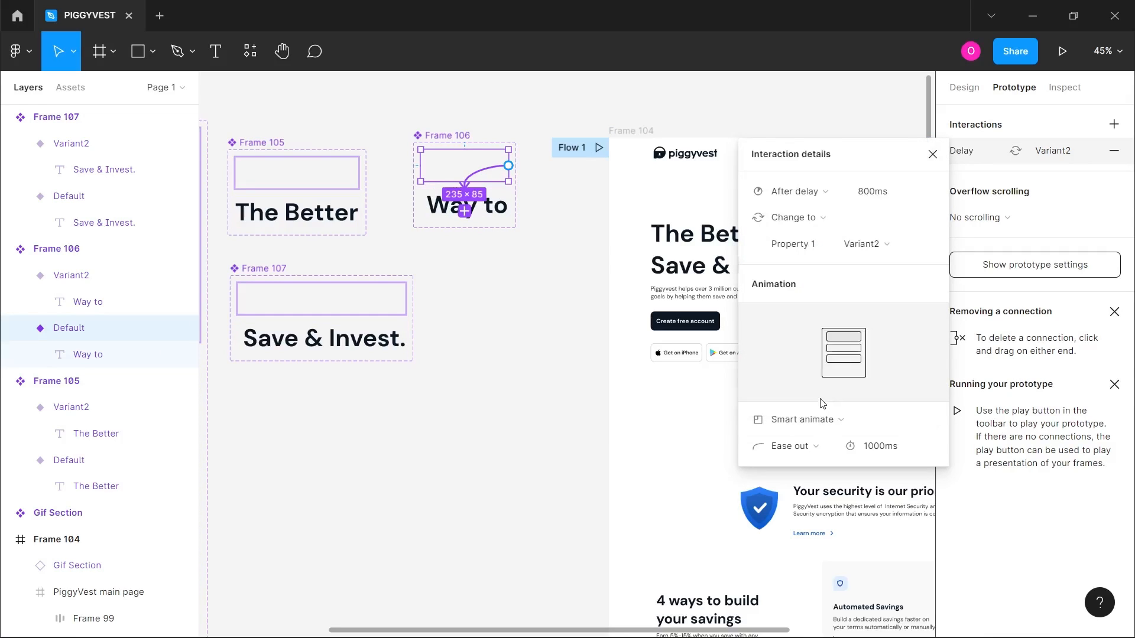
{"action": "left_click", "coordinate": [885, 192]}
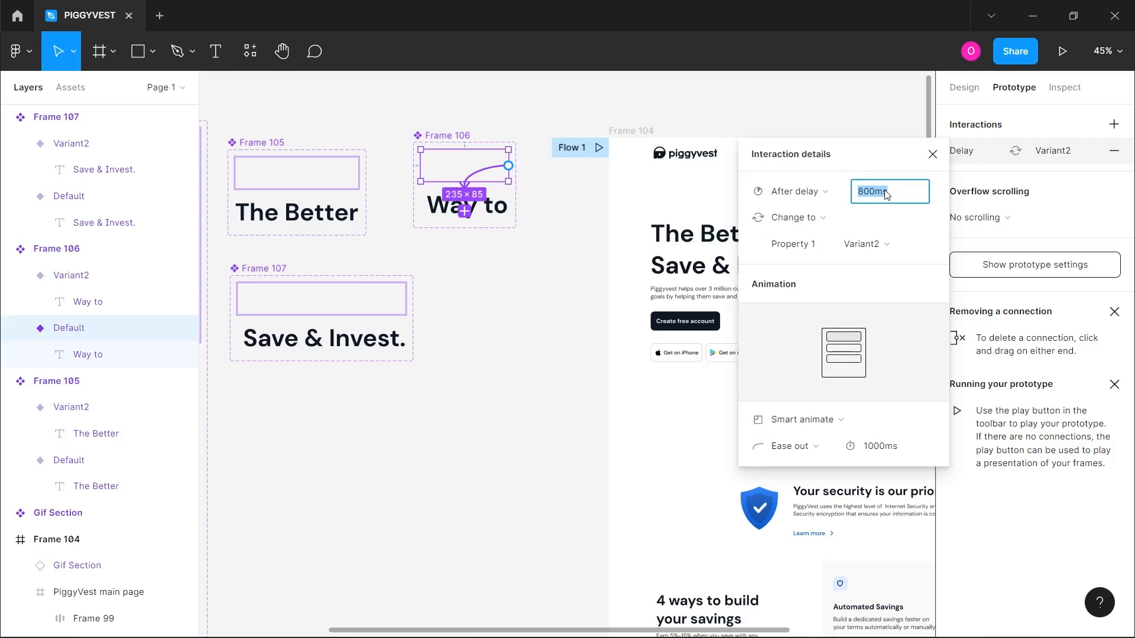
{"action": "type", "text": "600"}
- Connect the Default variant of "Save & Invest." to Variant2 with an After delay trigger of 1000 ms
{"action": "left_click", "coordinate": [342, 300]}
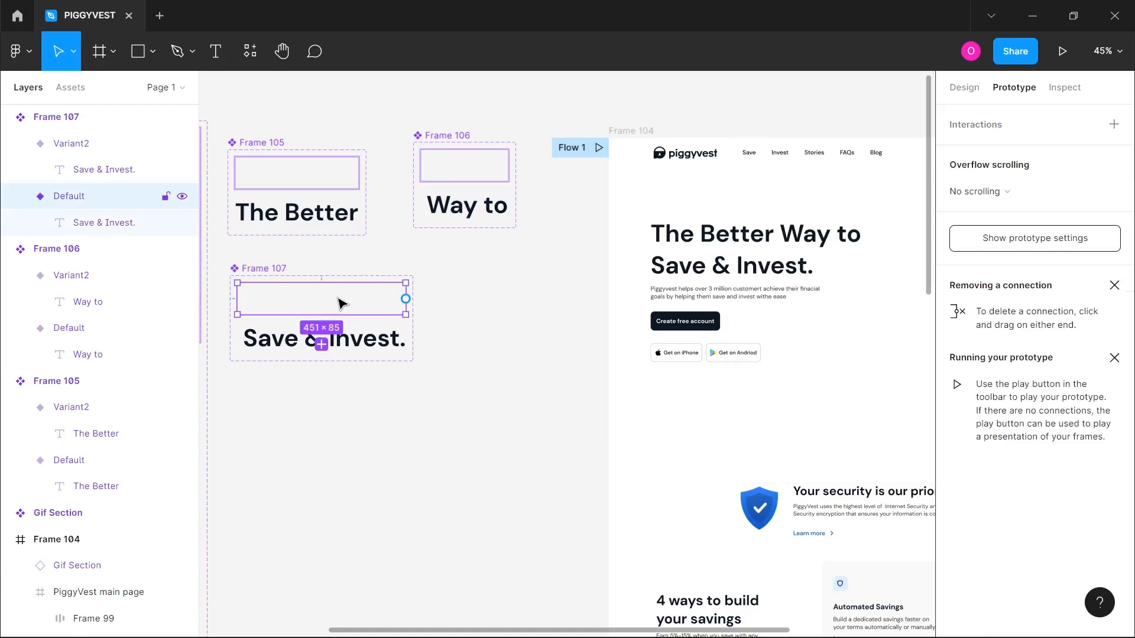
{"action": "left_click_drag", "start_coordinate": [317, 328], "coordinate": [320, 323]}
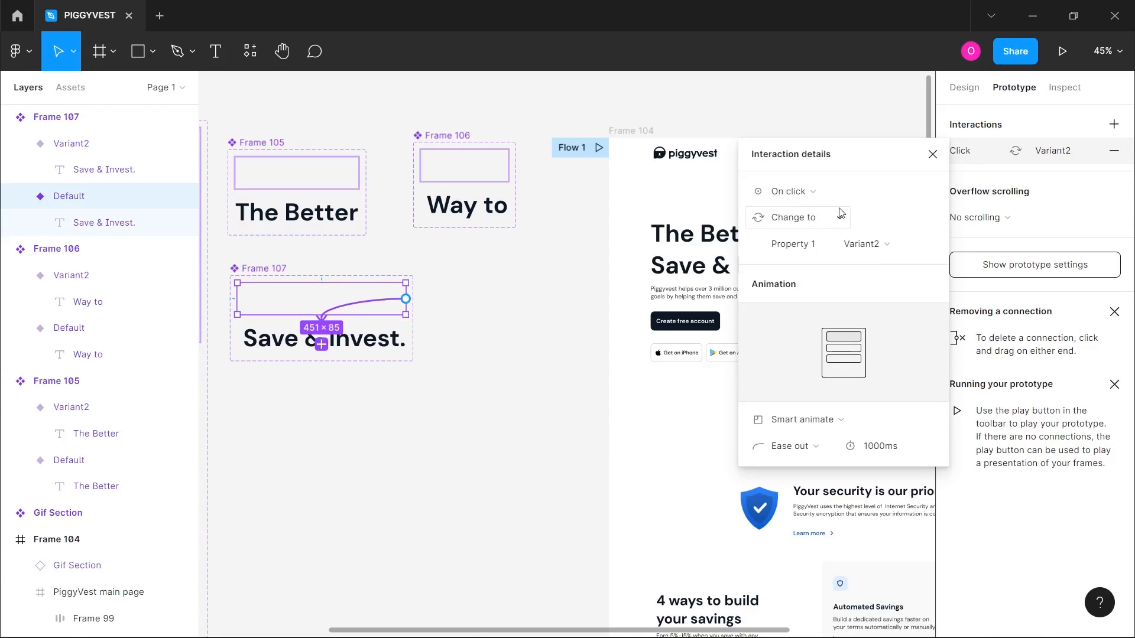
{"action": "left_click", "coordinate": [795, 195]}
{"action": "left_click", "coordinate": [841, 396]}
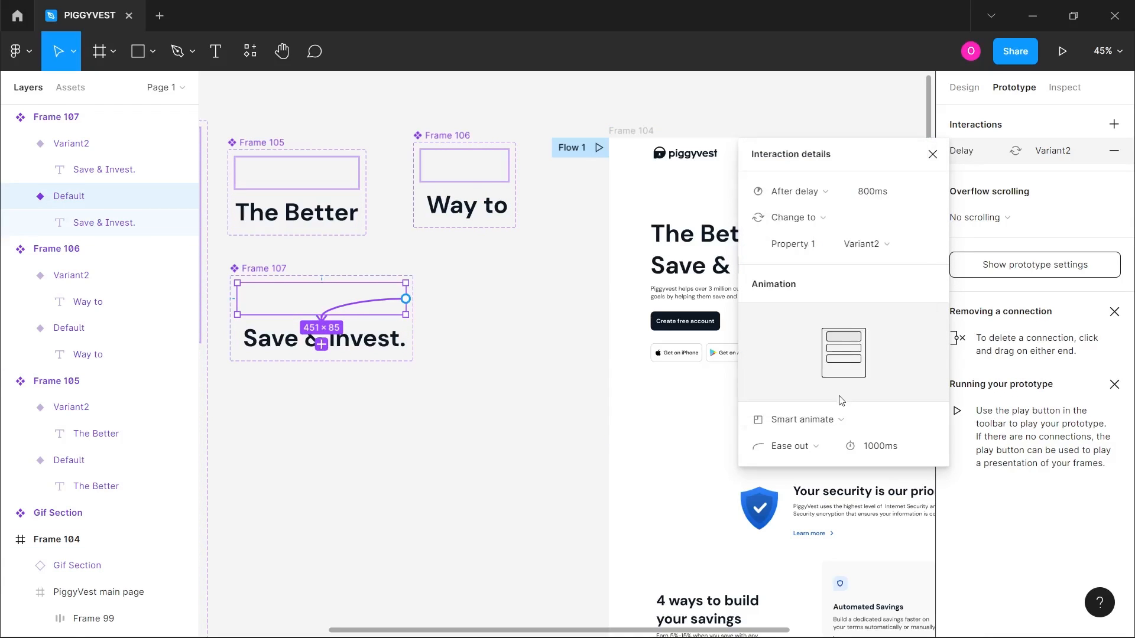
{"action": "left_click", "coordinate": [893, 195]}
{"action": "type", "text": "1000"}
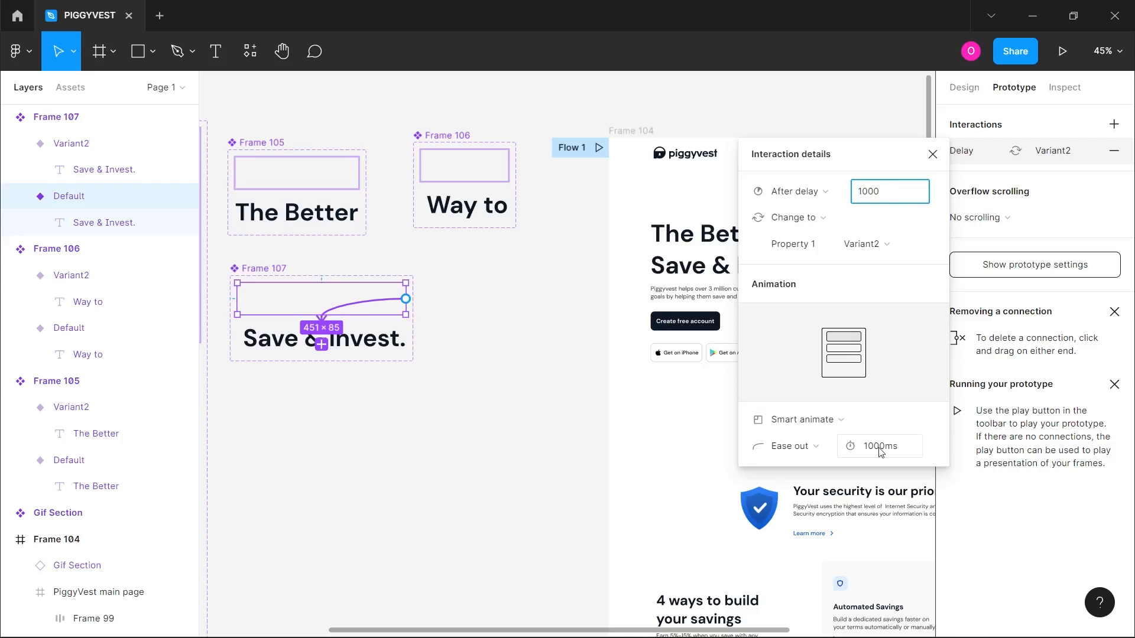
{"action": "left_click", "coordinate": [514, 312]}
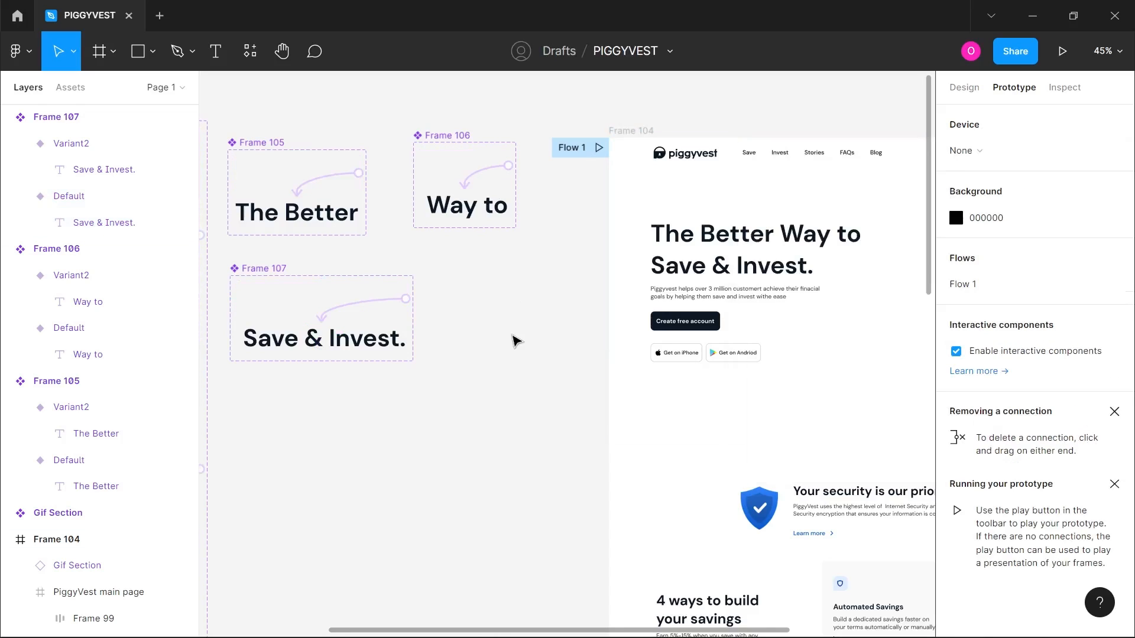
- Set the layer opacity of the "The Better" and "Way to" texts in their Default variants to 0%
{"action": "left_click", "coordinate": [964, 87]}
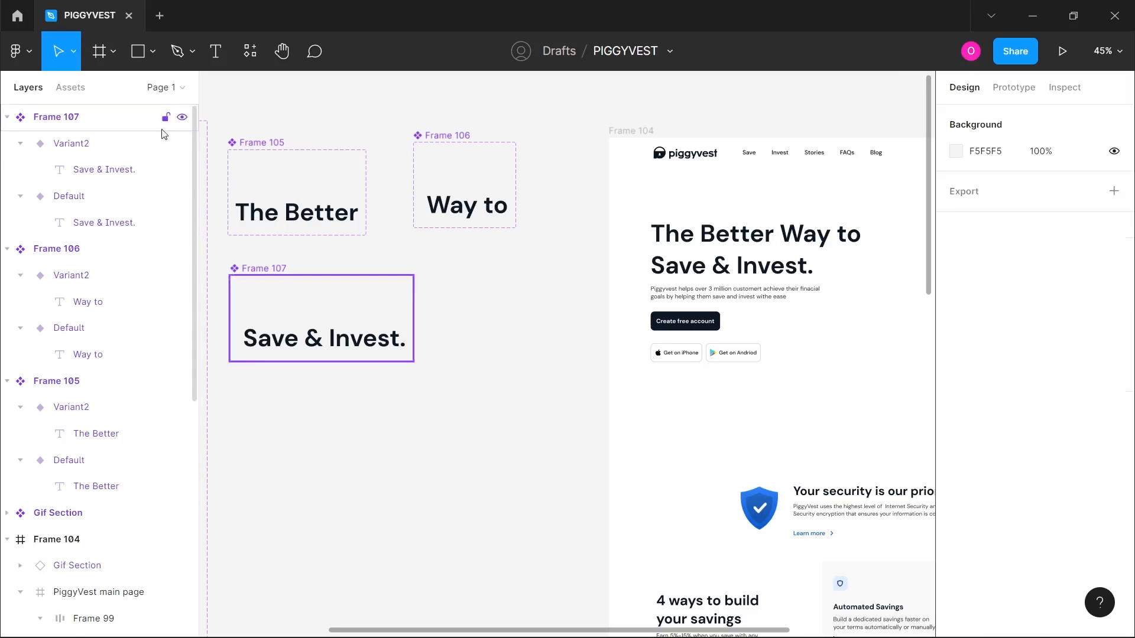
{"action": "left_click", "coordinate": [271, 182]}
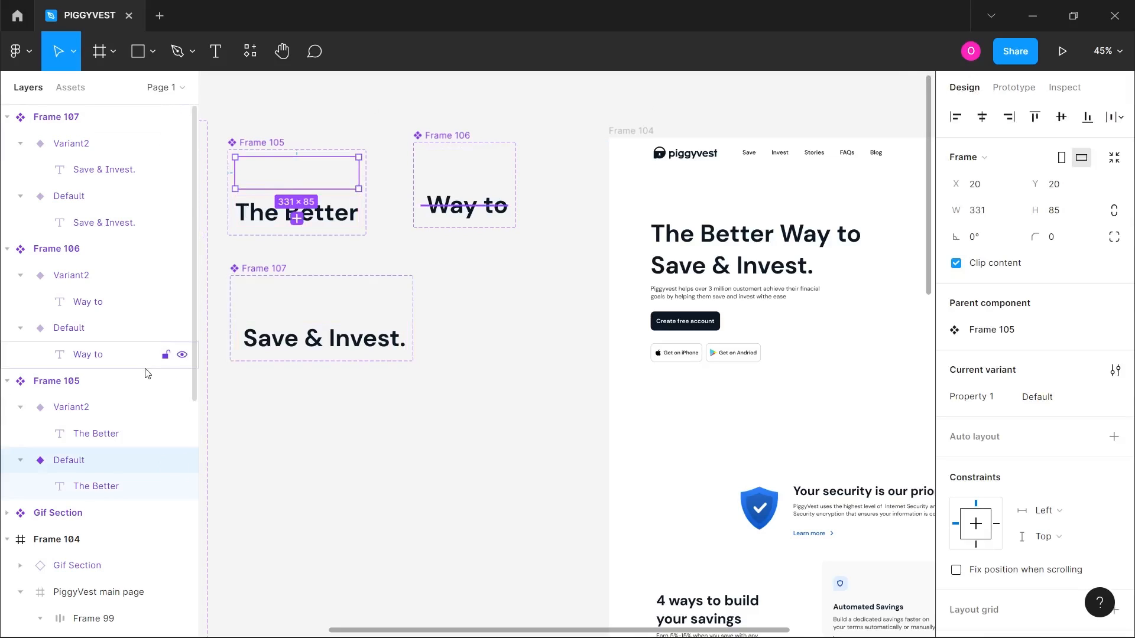
{"action": "left_click", "coordinate": [103, 489]}
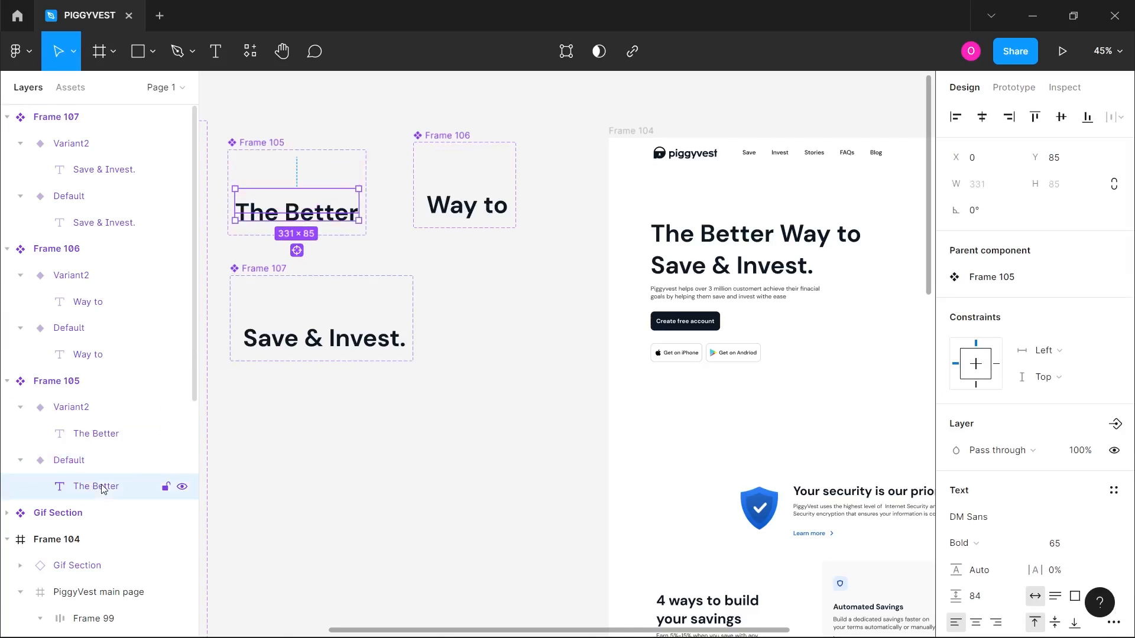
{"action": "left_click", "coordinate": [1088, 454]}
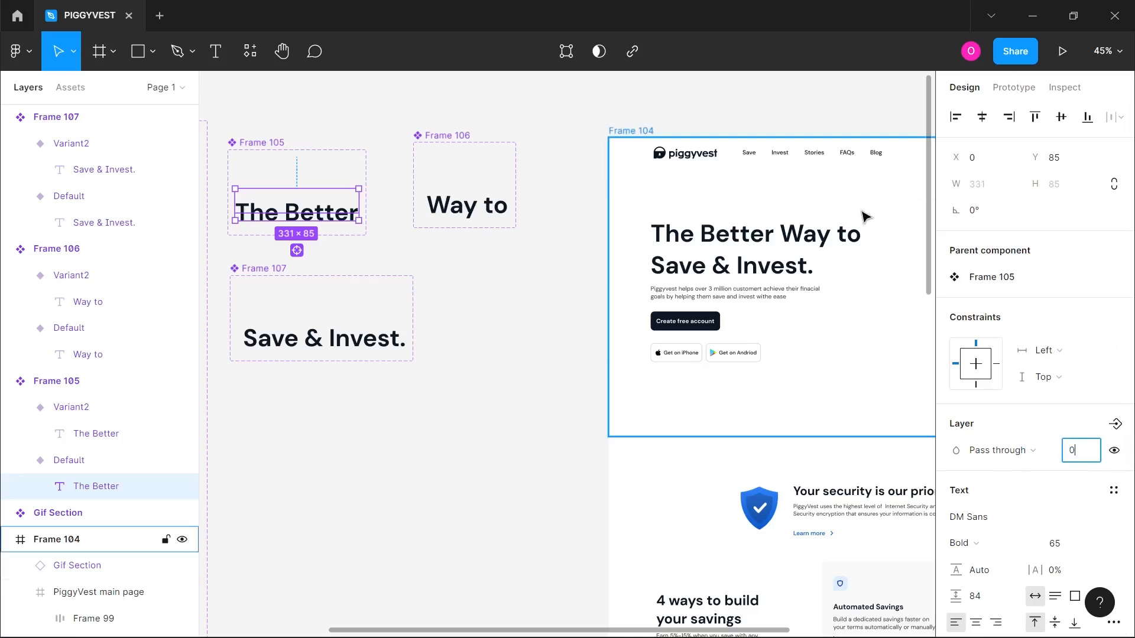
{"action": "left_click", "coordinate": [438, 170]}
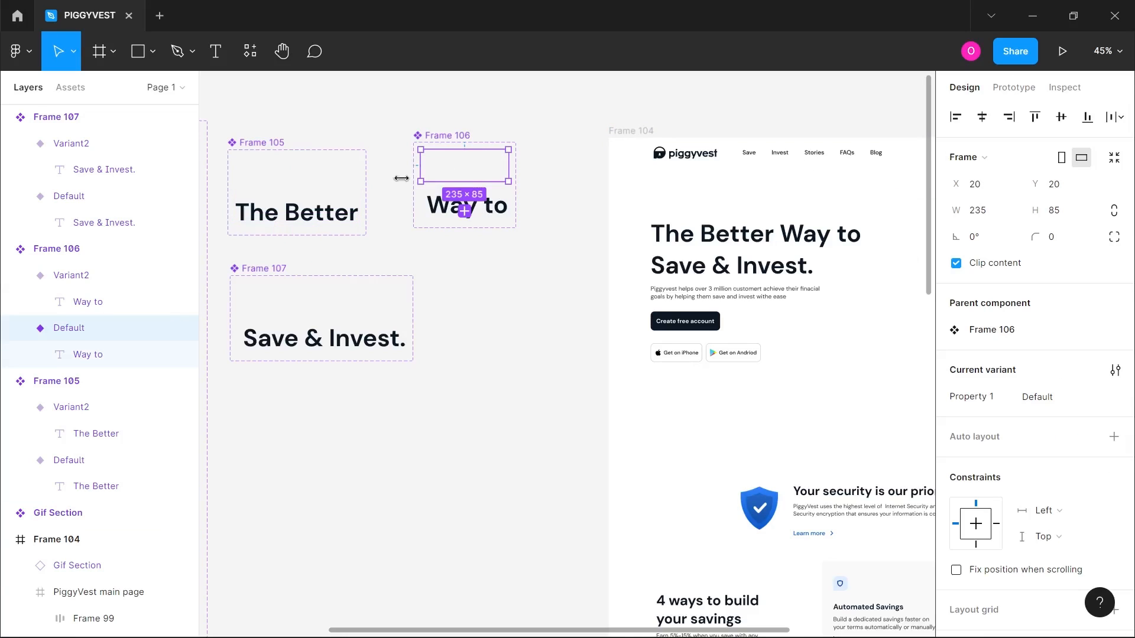
{"action": "left_click", "coordinate": [81, 355]}
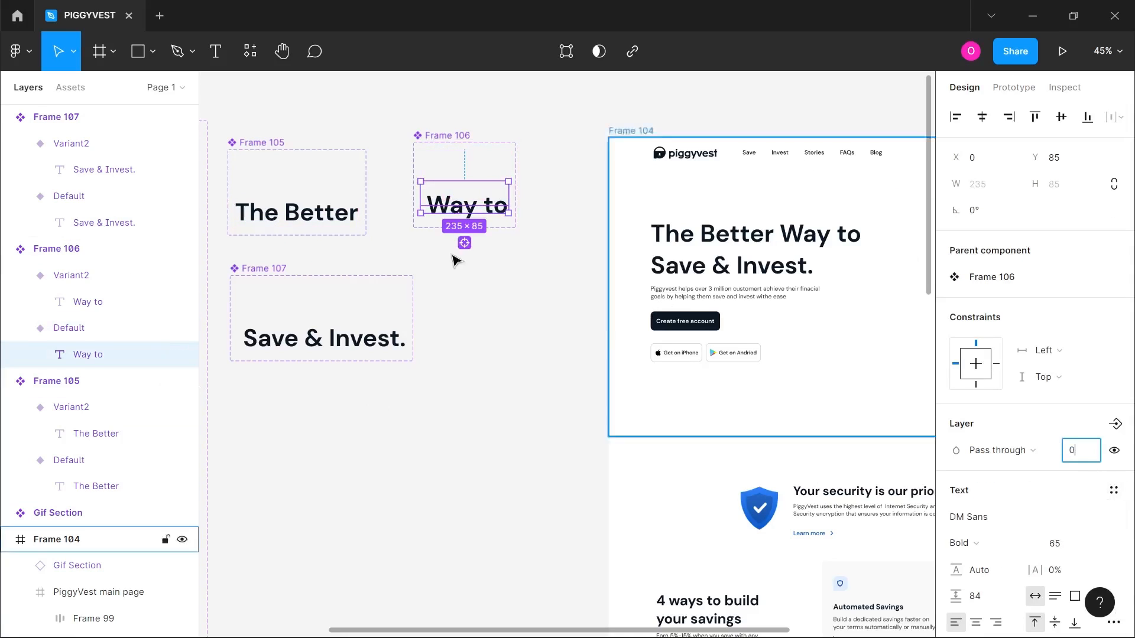
- Set the layer opacity of the "Save & Invest." text in its Default variant to 0%
{"action": "left_click", "coordinate": [298, 313]}
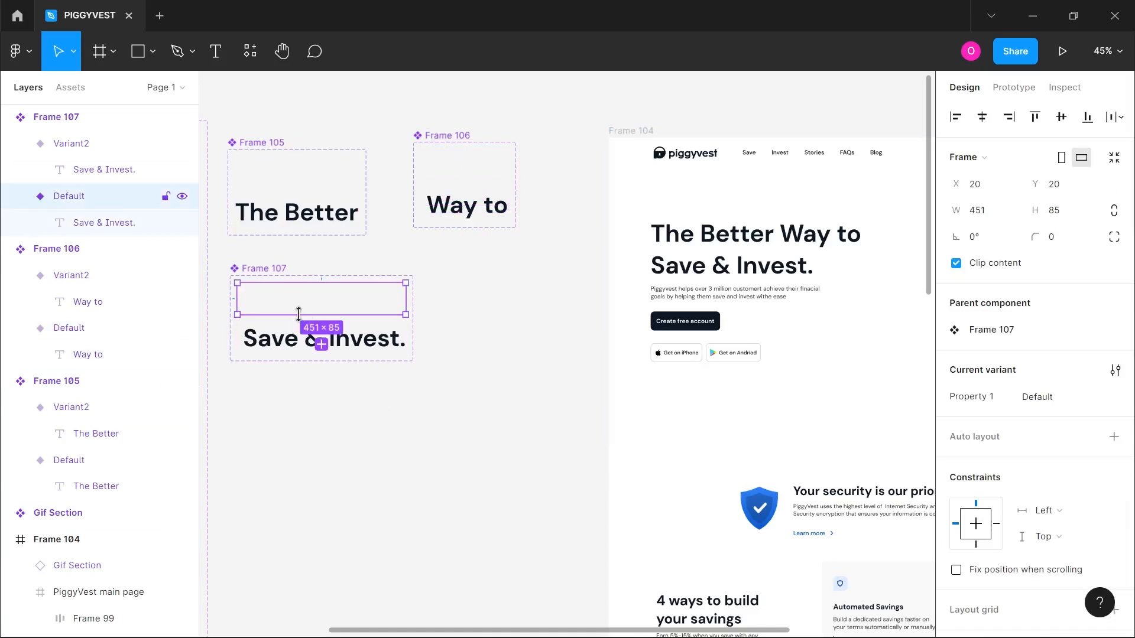
{"action": "left_click", "coordinate": [101, 223]}
{"action": "left_click", "coordinate": [1081, 450]}
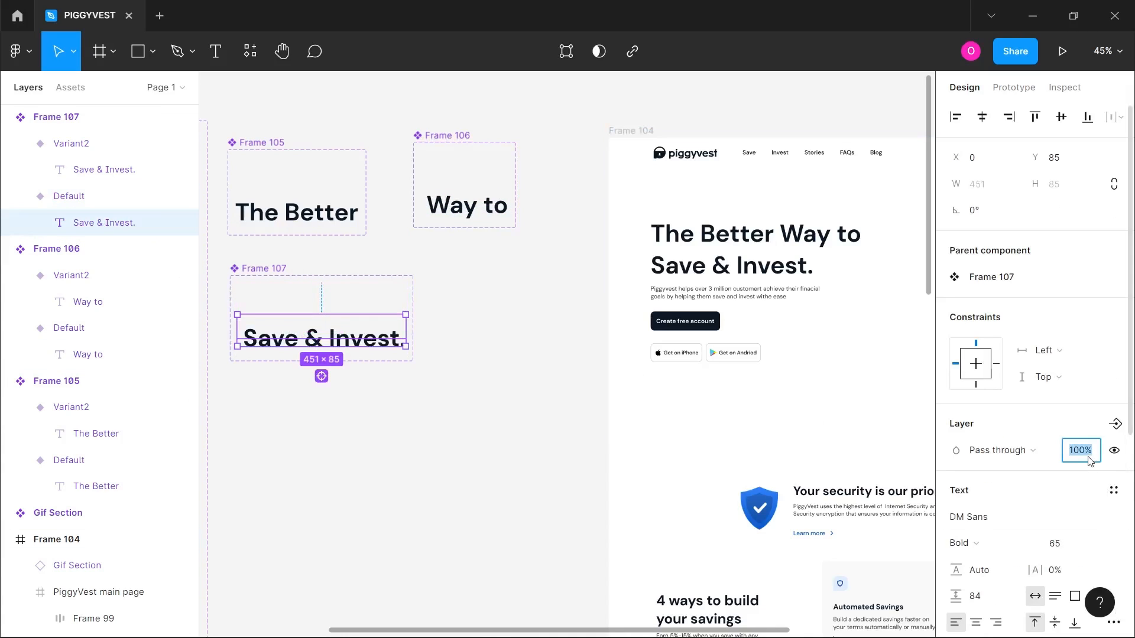
{"action": "type", "text": "0"}
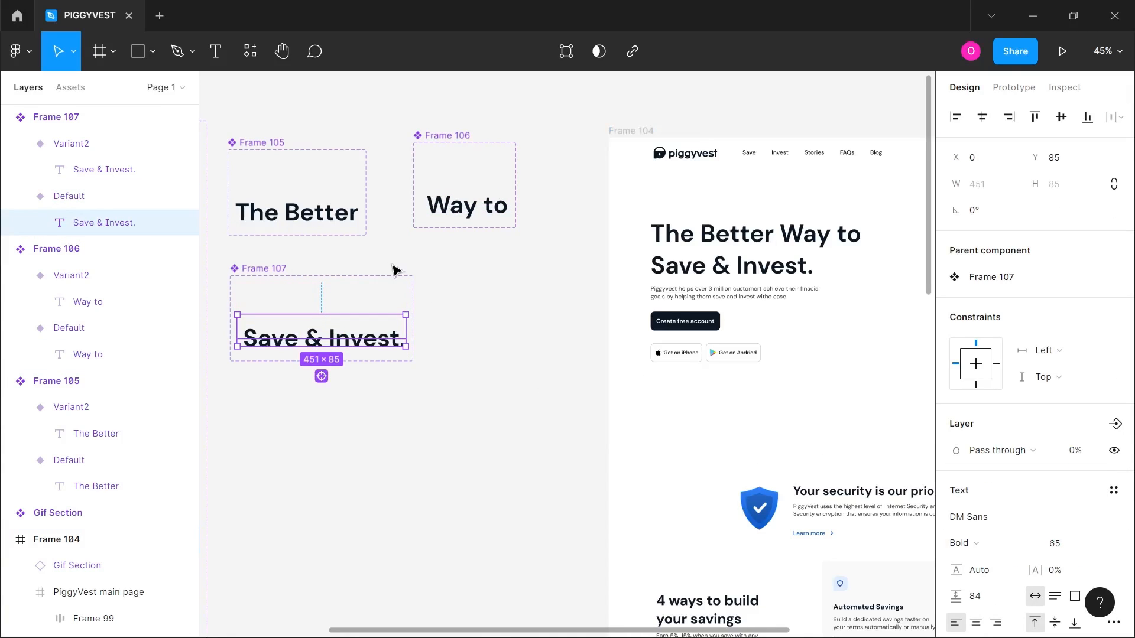
{"action": "left_click", "coordinate": [305, 223]}
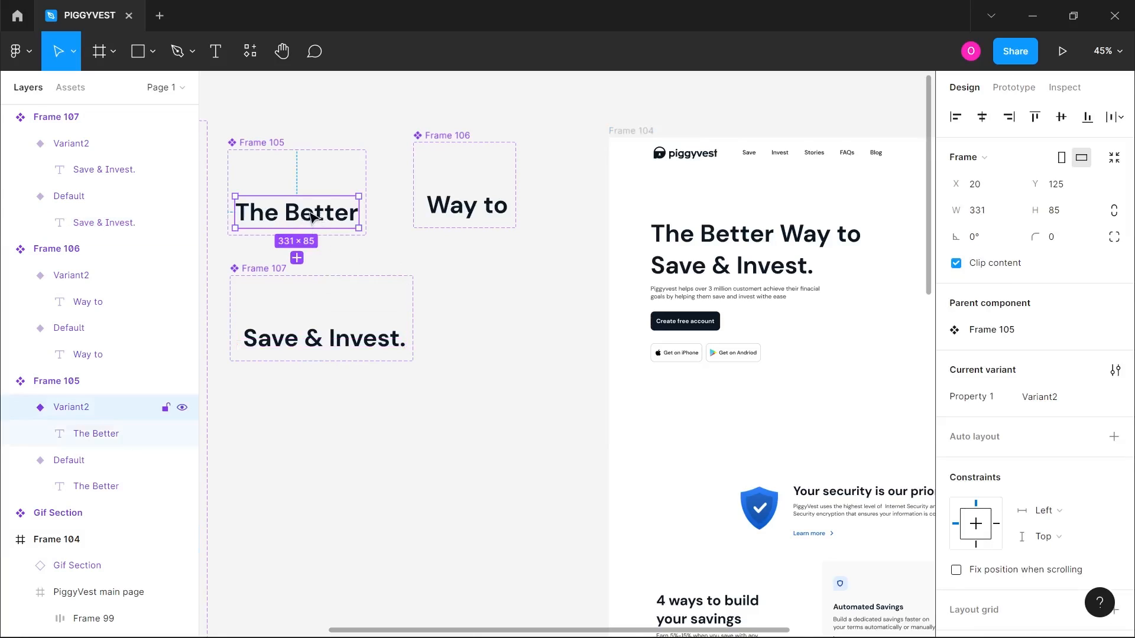
{"action": "left_click", "coordinate": [314, 178]}
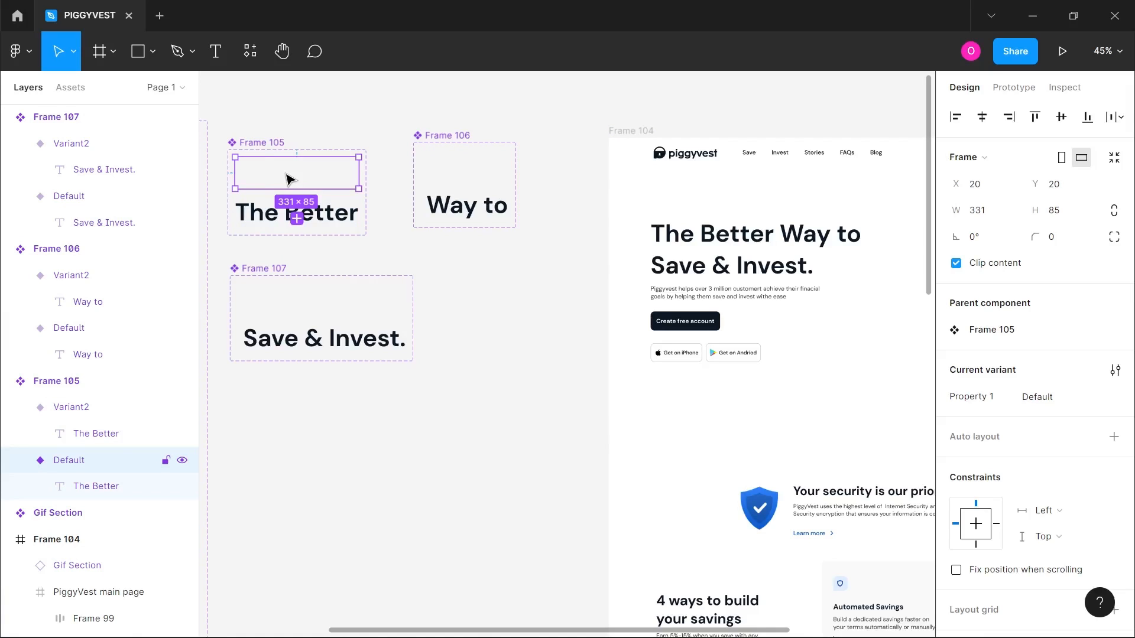
{"action": "left_click_drag", "start_coordinate": [289, 179], "coordinate": [692, 241]}
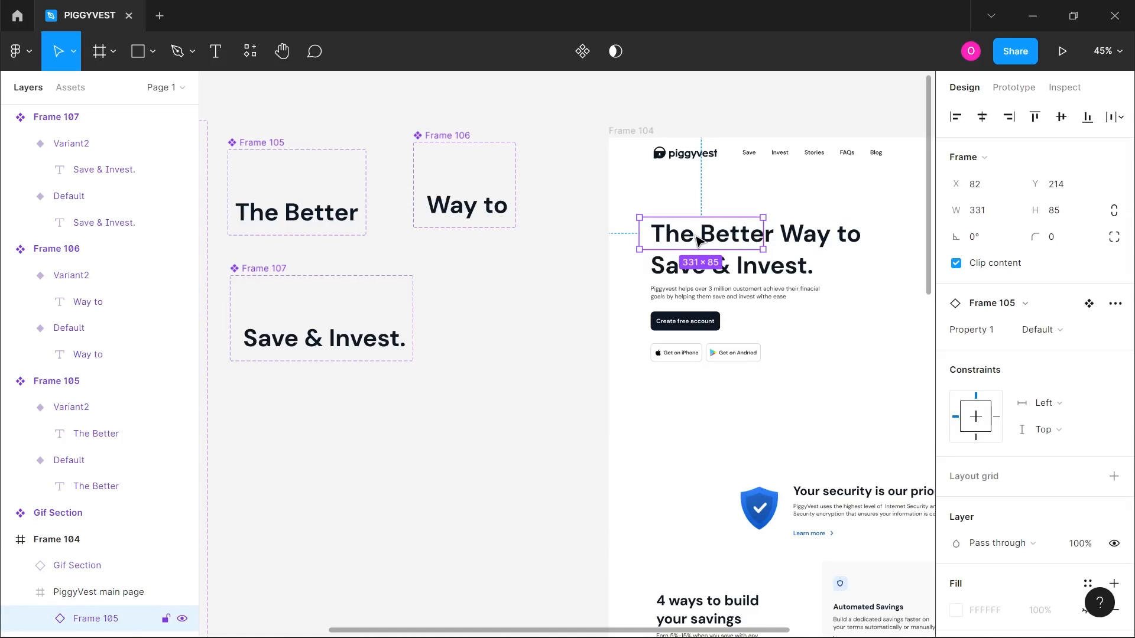
{"action": "key", "text": "ctrl+z"}
- Place Variant2 instances of "The Better" and "Way to" over the matching headline words on the PiggyVest main page
{"action": "left_click", "coordinate": [329, 216]}
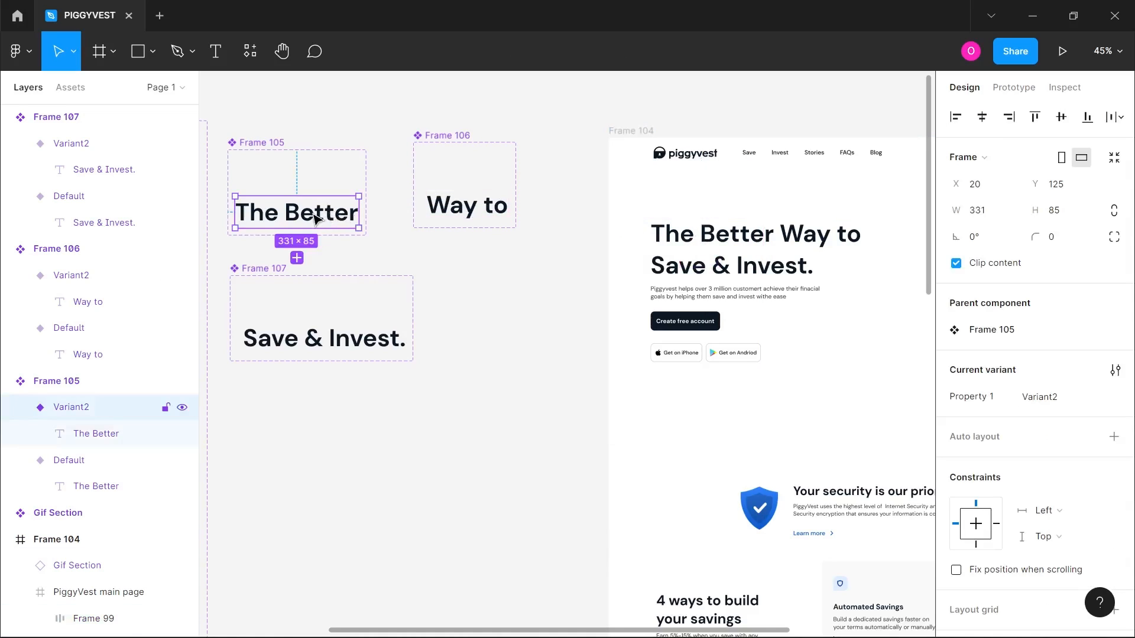
{"action": "left_click_drag", "start_coordinate": [313, 216], "coordinate": [729, 238]}
{"action": "left_click", "coordinate": [463, 214]}
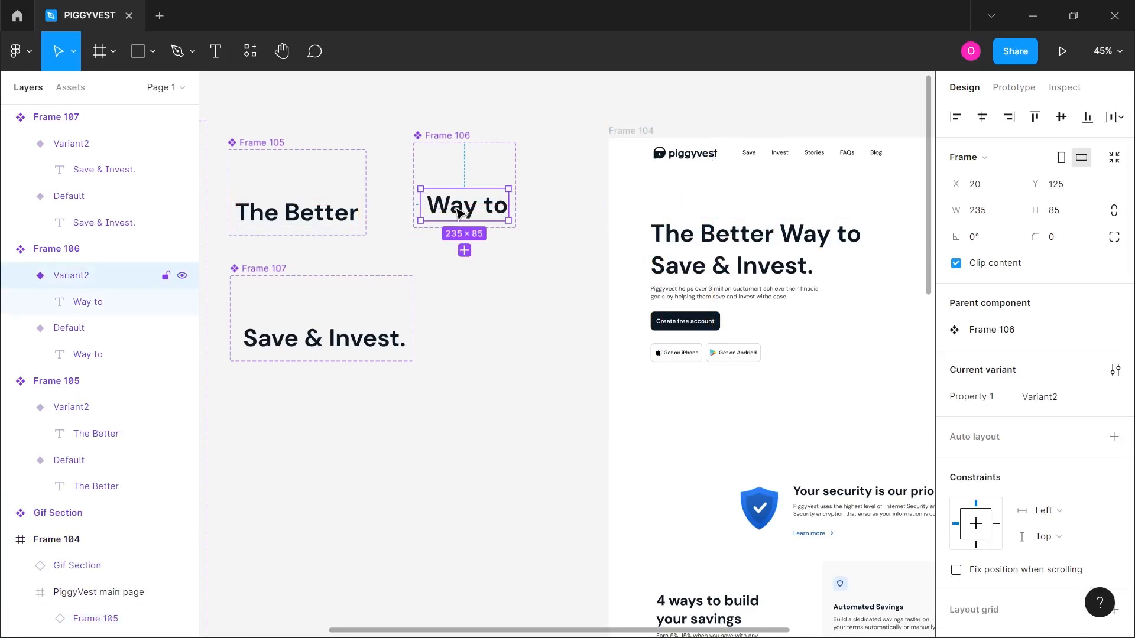
{"action": "left_click_drag", "start_coordinate": [459, 211], "coordinate": [812, 237]}
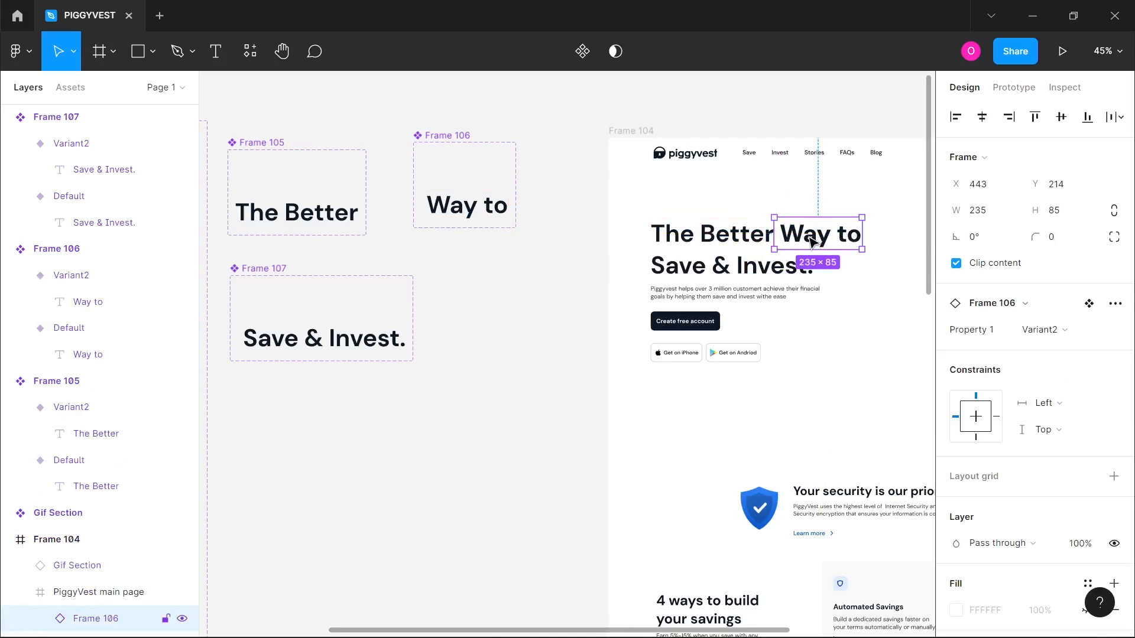
- Place a Variant2 instance of "Save & Invest." over the matching headline line and group it with the "The Better" and "Way to" instances
{"action": "left_click", "coordinate": [336, 347]}
{"action": "left_click_drag", "start_coordinate": [367, 338], "coordinate": [755, 267]}
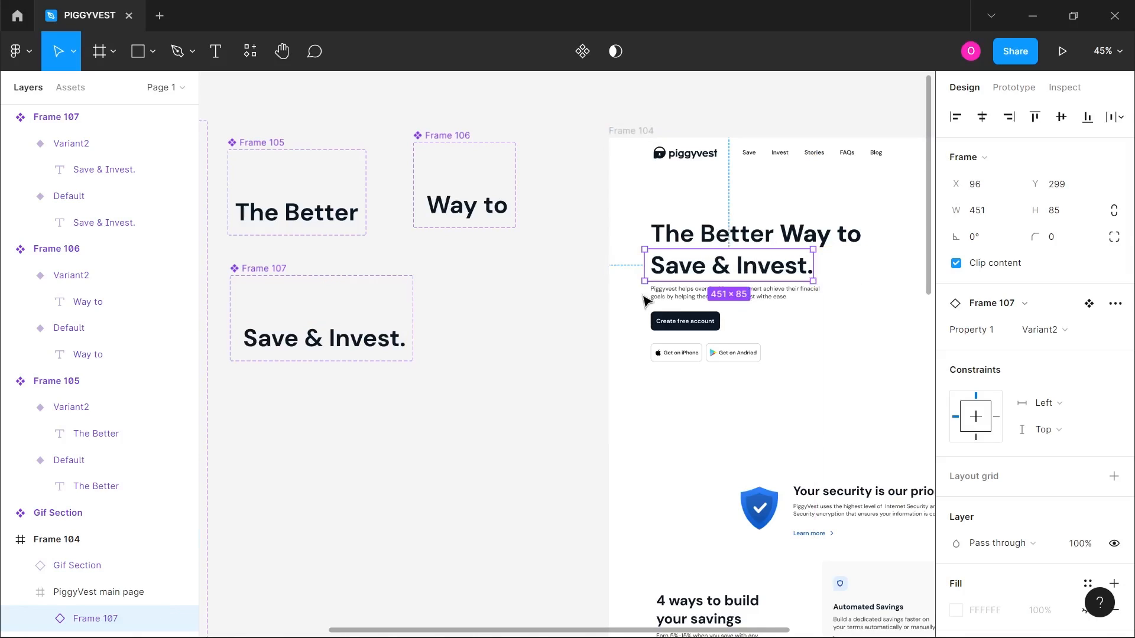
{"action": "left_click", "coordinate": [731, 236], "text": "shift"}
{"action": "left_click", "coordinate": [842, 235], "text": "shift"}
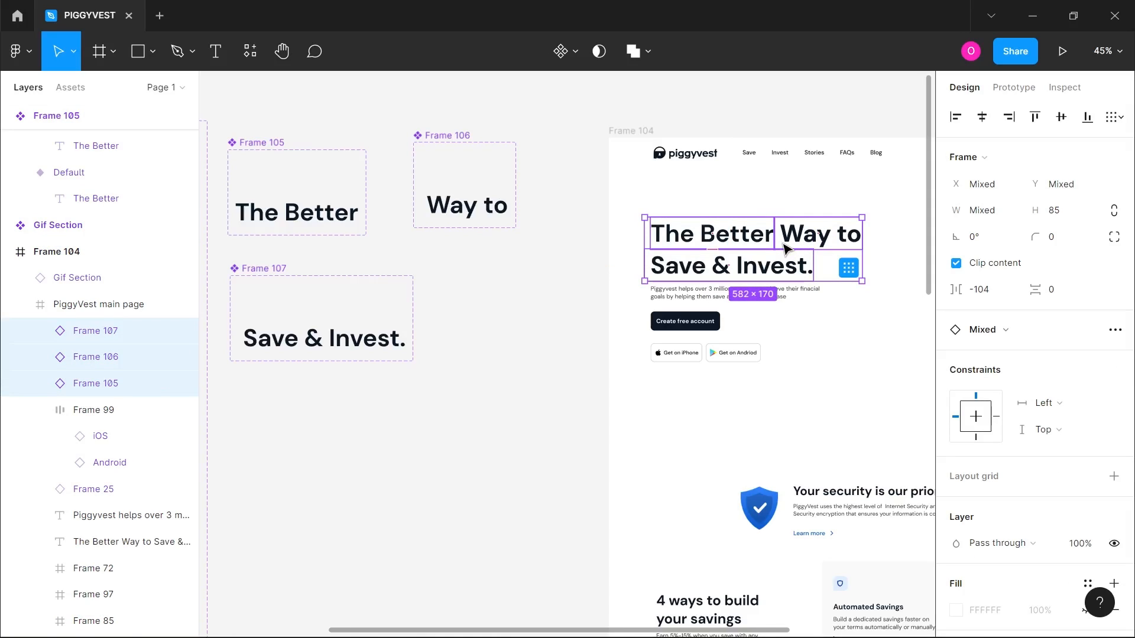
{"action": "key", "text": "ctrl+g"}
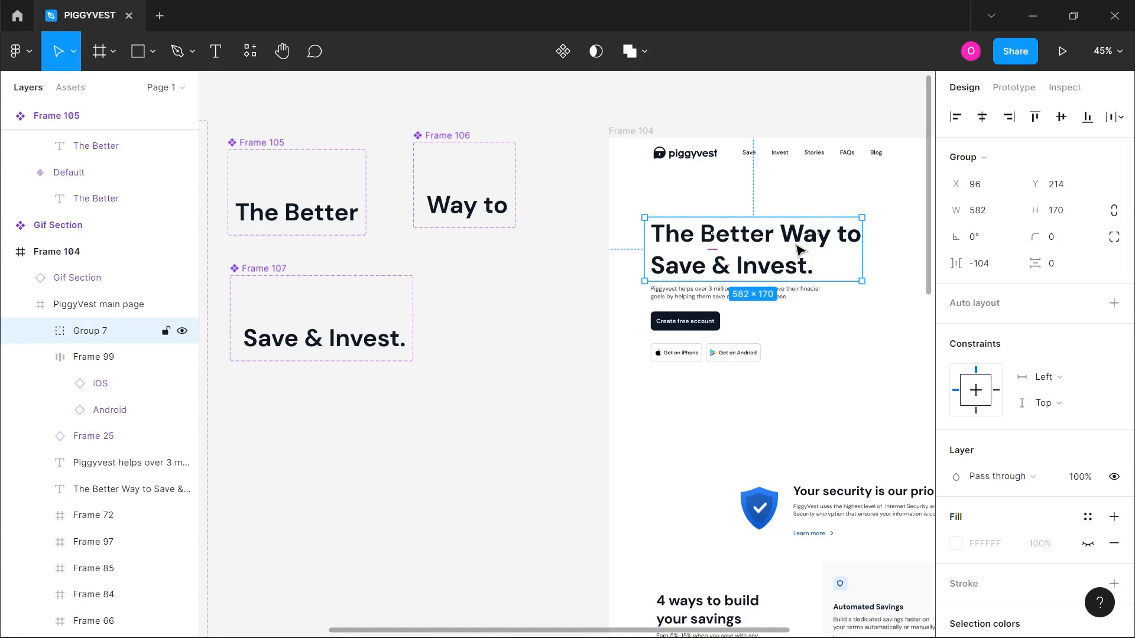
- Move the original headline text off the page onto the empty canvas and relocate the grouped instances directly into Frame 104 in its place
{"action": "key", "text": "Delete"}
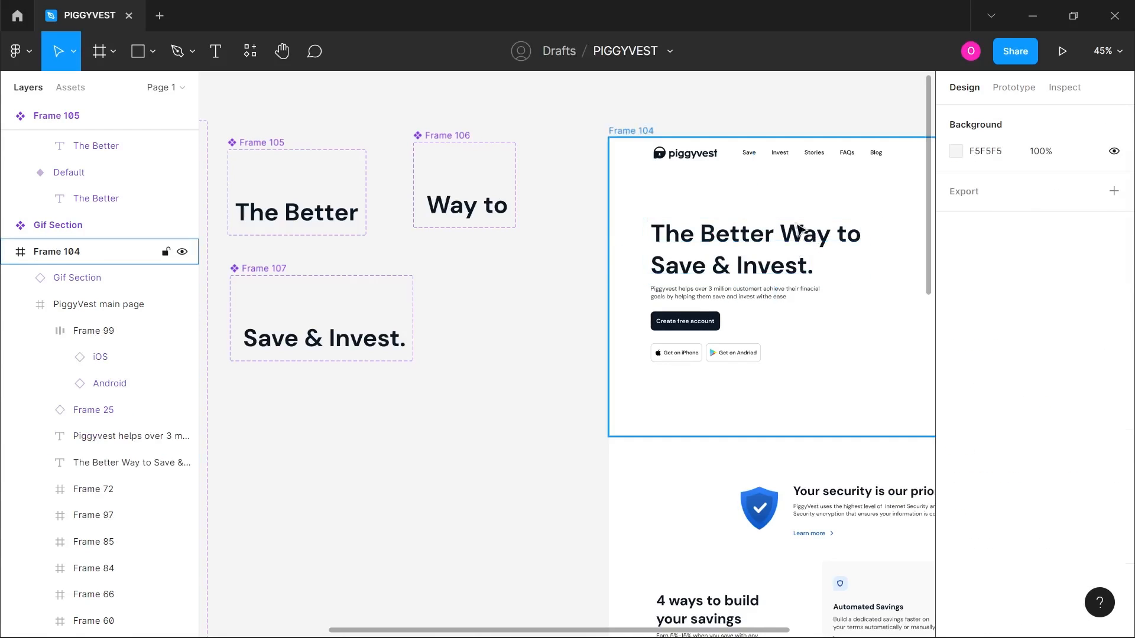
{"action": "double_click", "coordinate": [744, 238]}
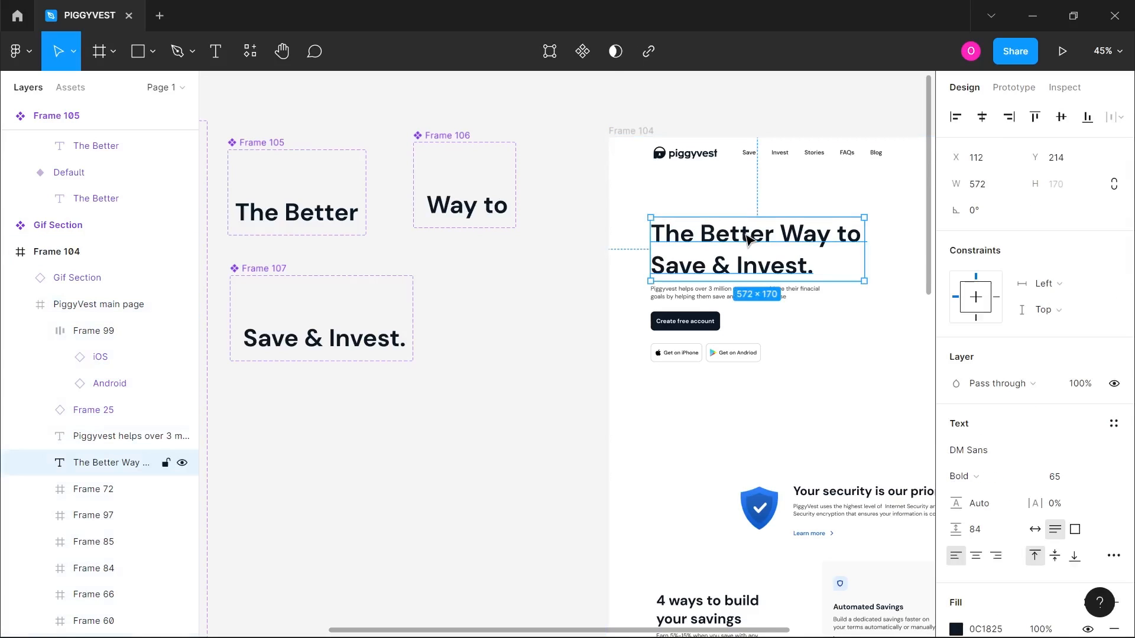
{"action": "left_click_drag", "start_coordinate": [748, 239], "coordinate": [331, 402]}
{"action": "left_click", "coordinate": [632, 132]}
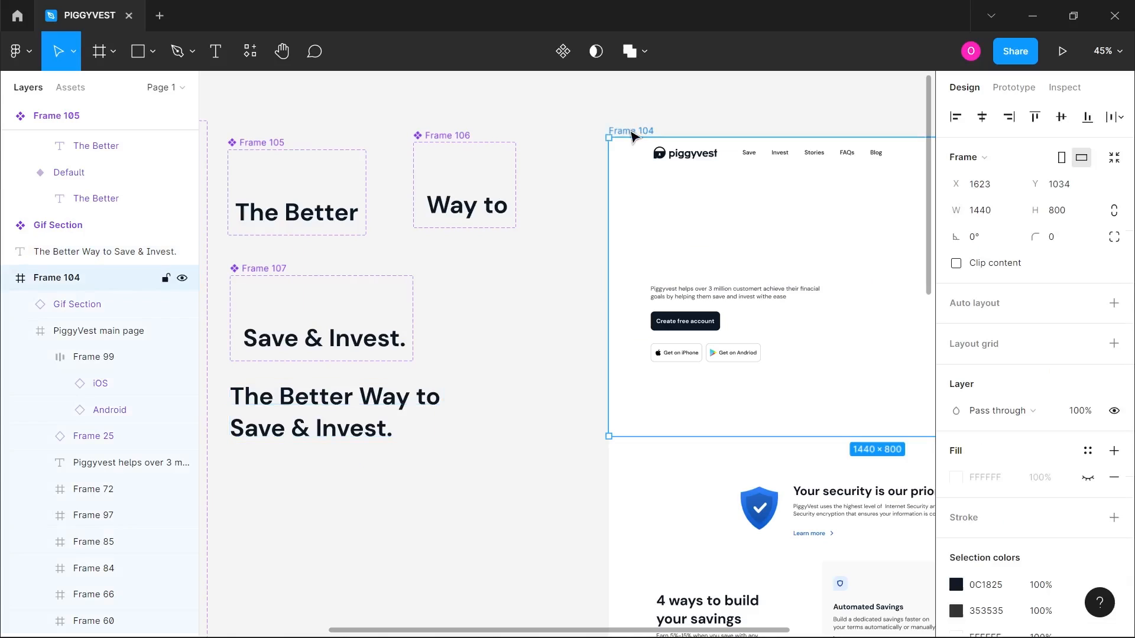
{"action": "key", "text": "ctrl+v"}
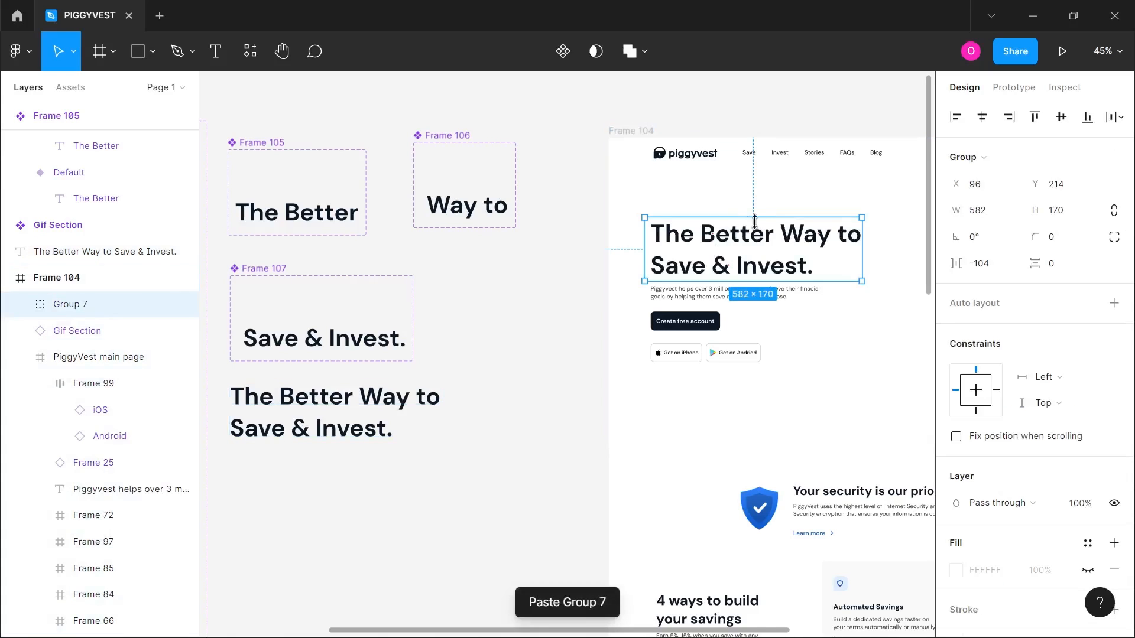
{"action": "key", "text": "Escape"}
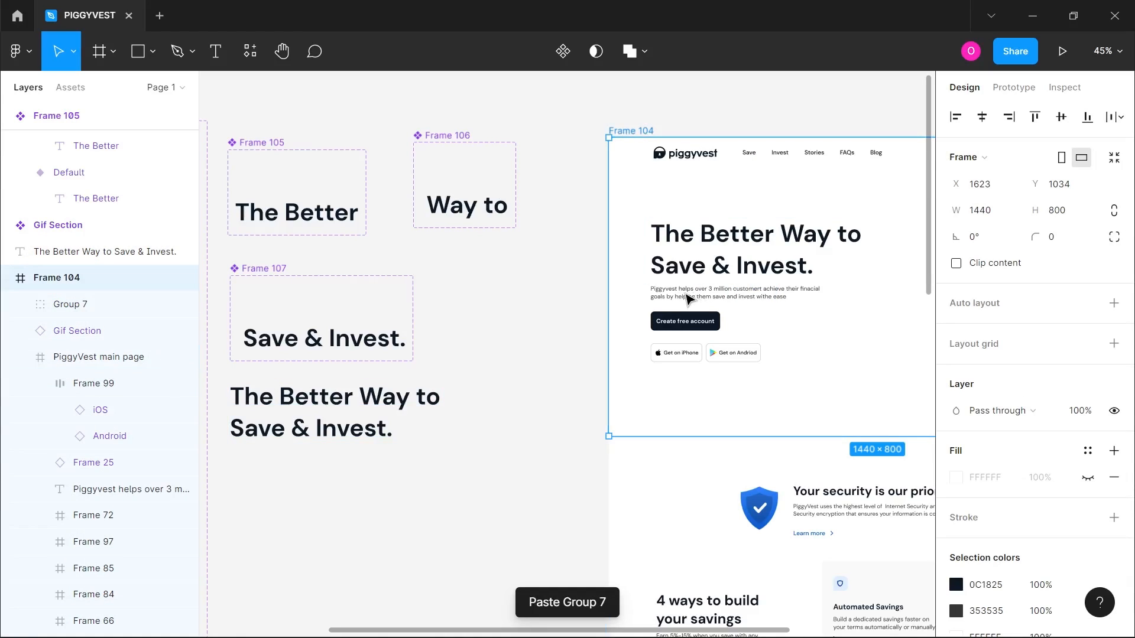
- Move the "Piggyvest helps over 3 million" paragraph off the page to the empty canvas below the original headline text
{"action": "left_click", "coordinate": [697, 298]}
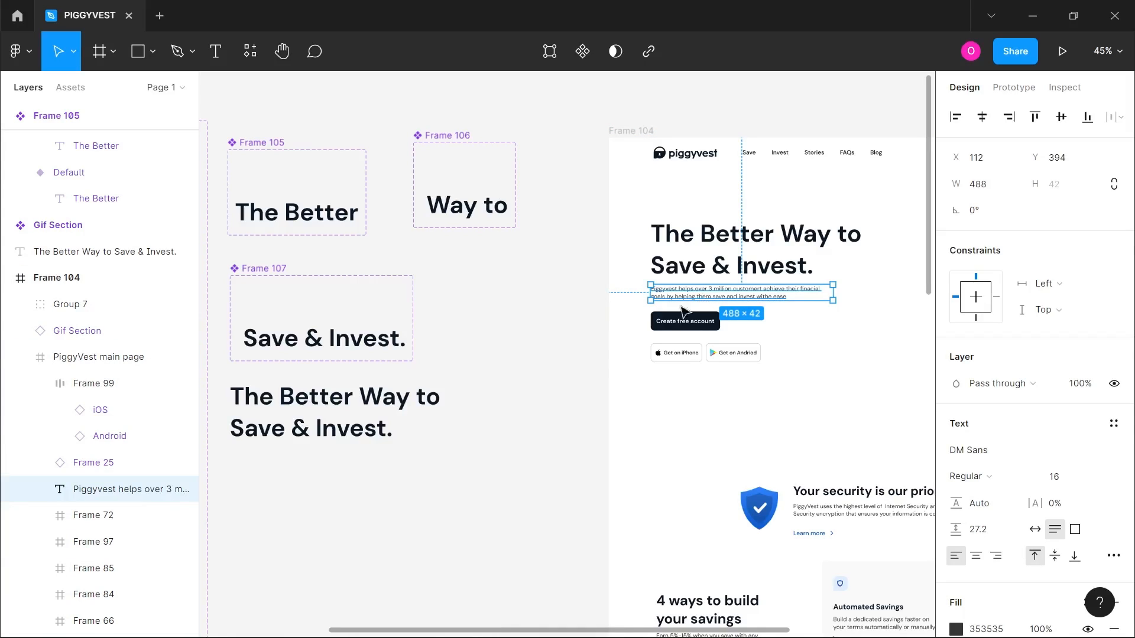
{"action": "left_click_drag", "start_coordinate": [706, 299], "coordinate": [332, 501]}
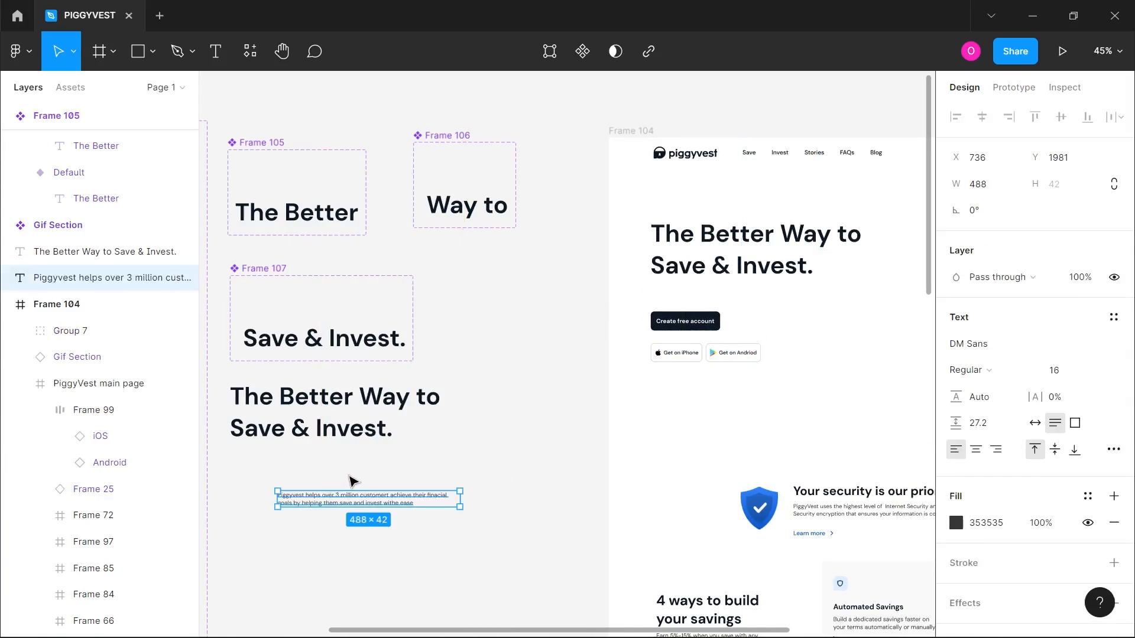
{"action": "scroll", "coordinate": [355, 479], "scroll_direction": "up", "scroll_amount": 3}
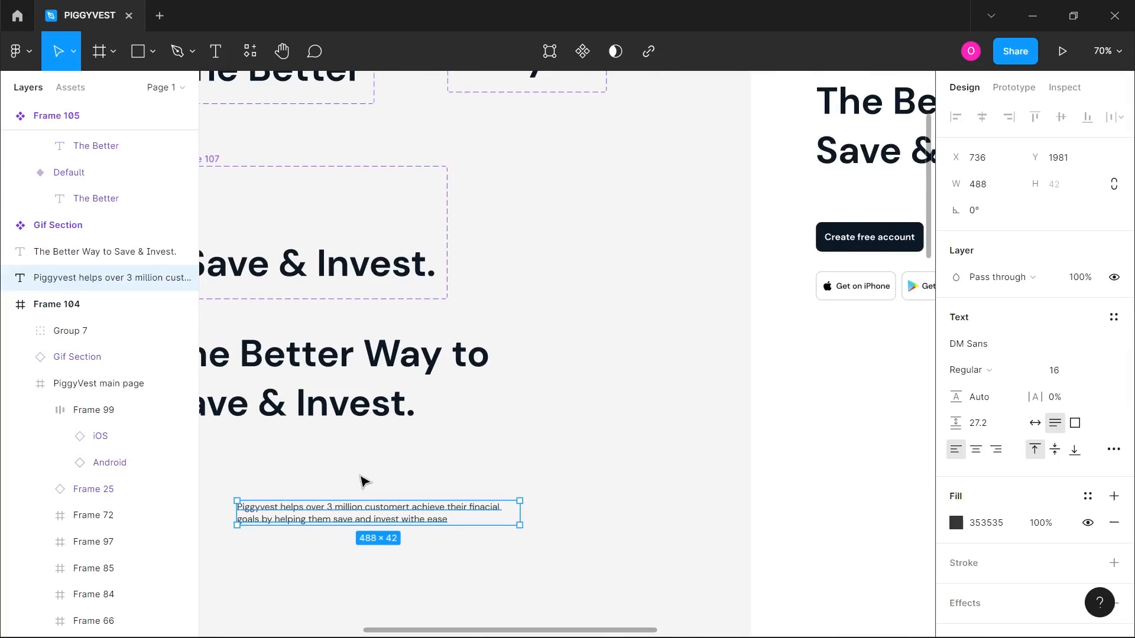
{"action": "key", "text": "h"}
{"action": "left_click_drag", "start_coordinate": [364, 481], "coordinate": [516, 420]}
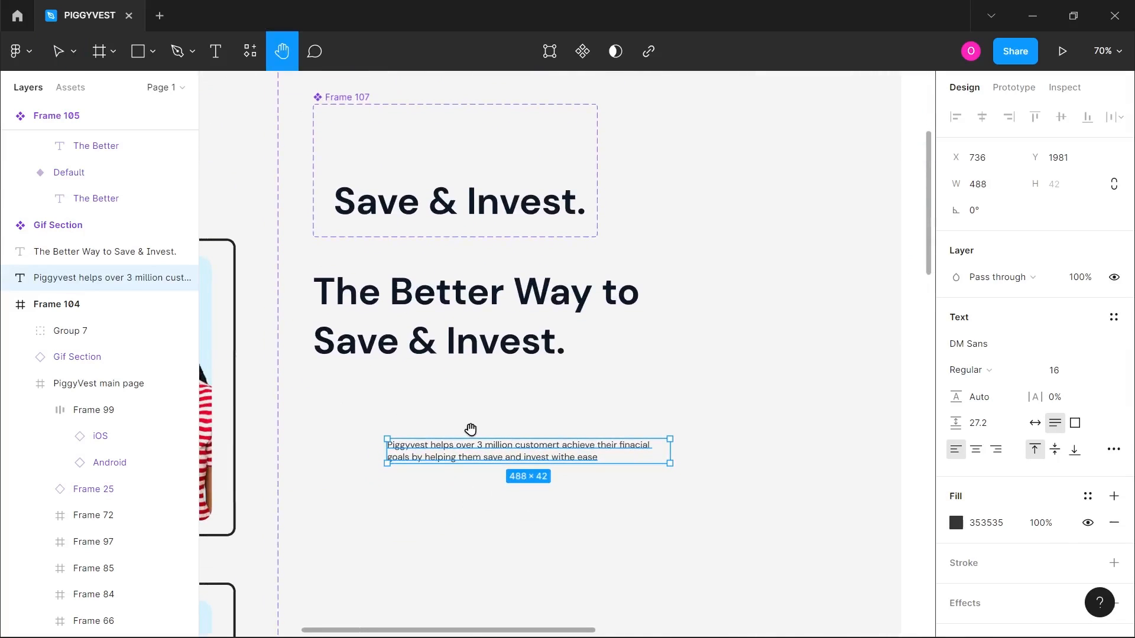
{"action": "key", "text": "Return"}
{"action": "type", "text": "v"}
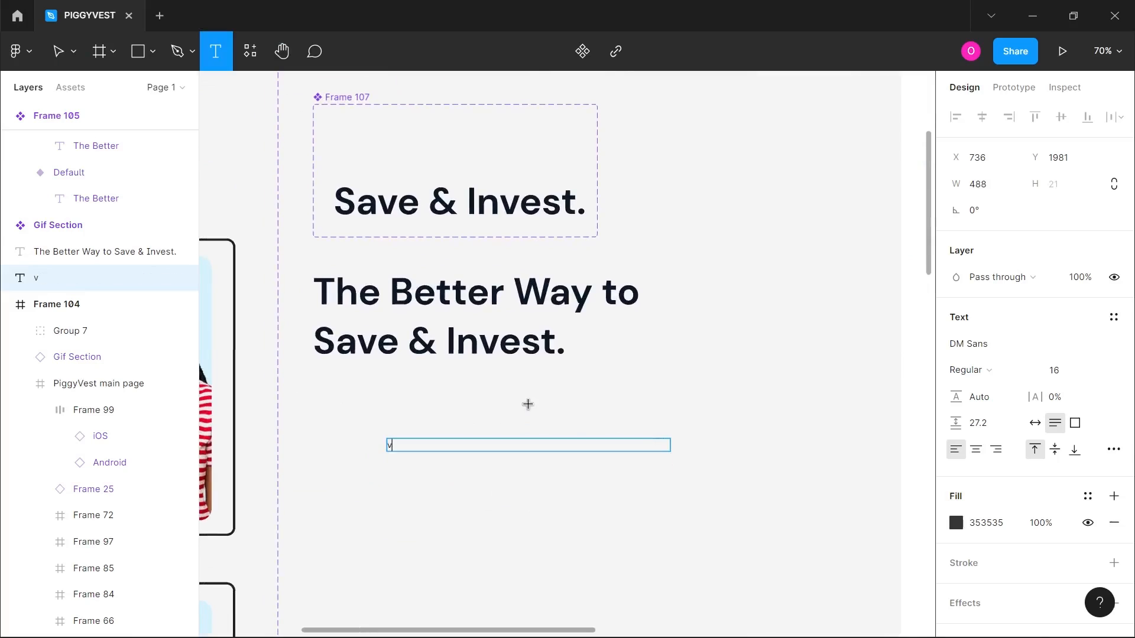
{"action": "left_click", "coordinate": [528, 405]}
{"action": "key", "text": "ctrl+z"}
{"action": "key", "text": "ctrl+z"}
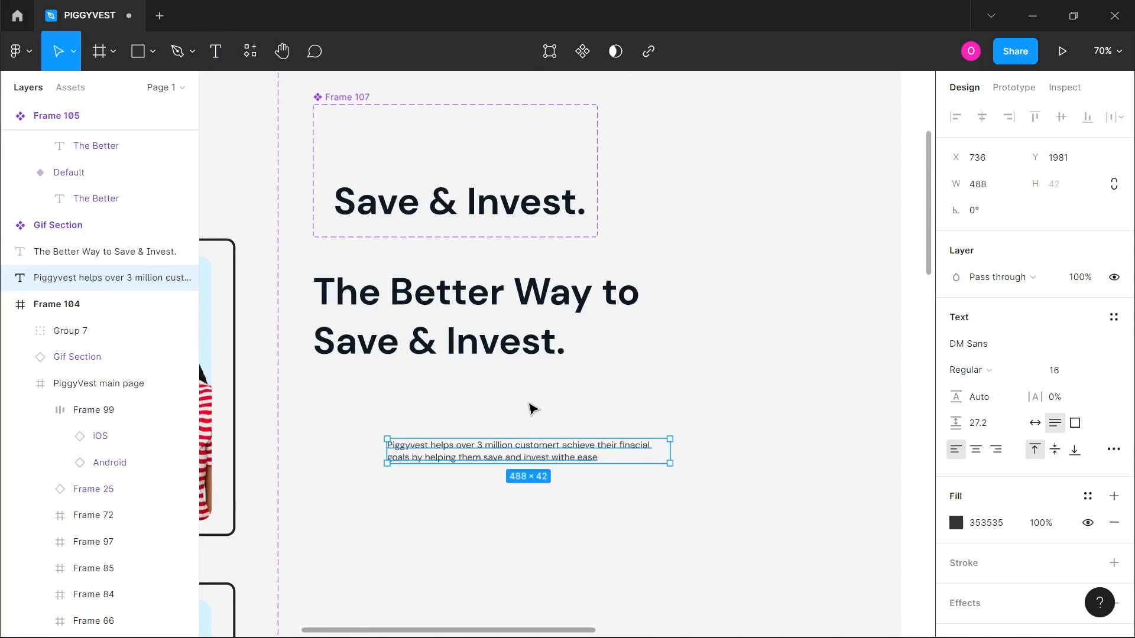
{"action": "key", "text": "Escape"}
- Wrap the "Piggyvest helps over 3 million" paragraph in its own frame and enable content clipping on that frame
{"action": "left_click", "coordinate": [507, 451]}
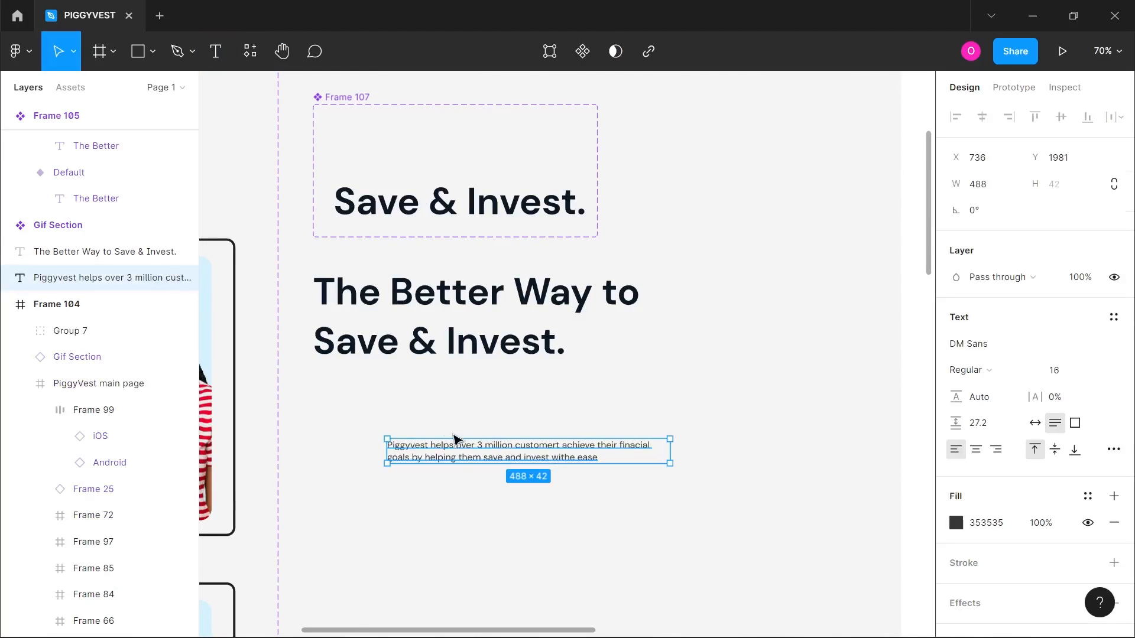
{"action": "right_click", "coordinate": [495, 453]}
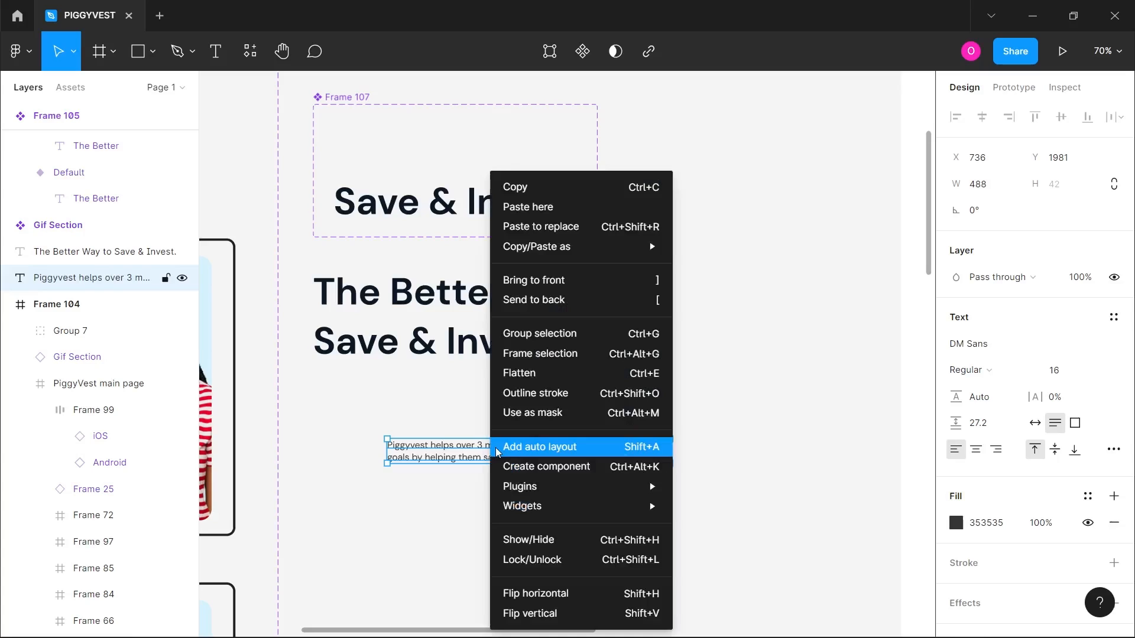
{"action": "left_click", "coordinate": [516, 354]}
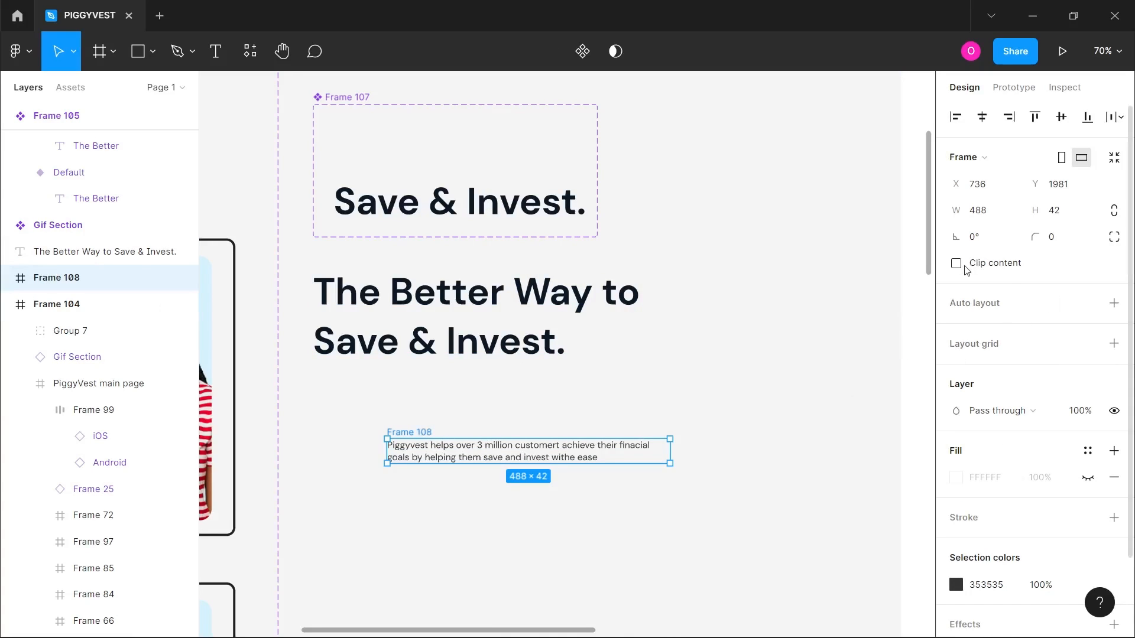
- Shift the paragraph text down inside its clipped frame to Y 41 so that it is hidden
{"action": "left_click", "coordinate": [451, 459]}
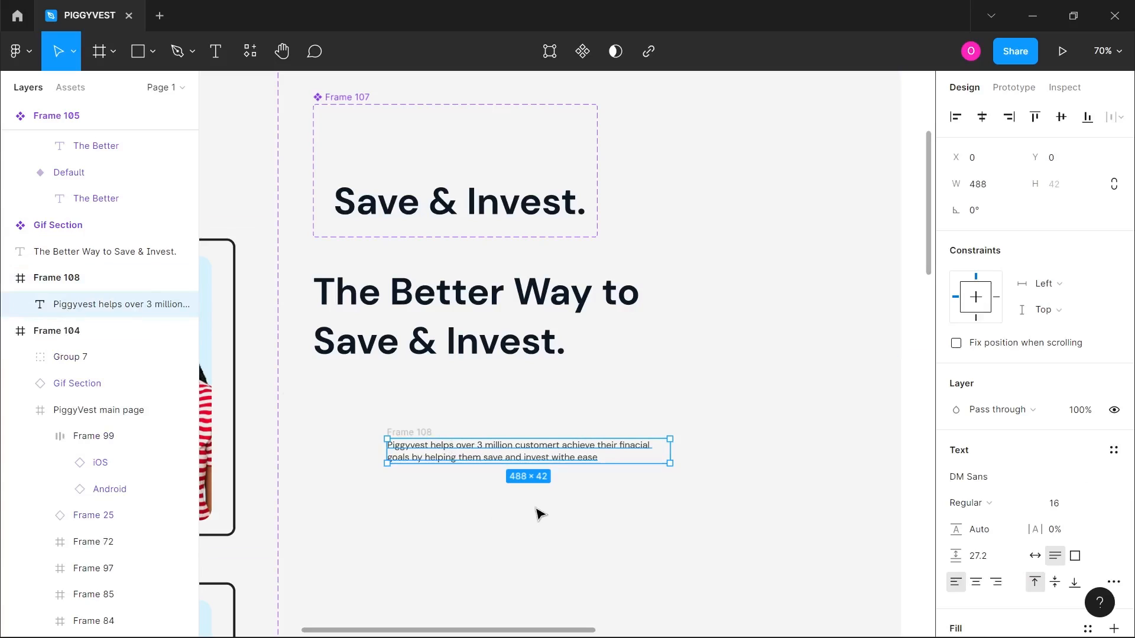
{"action": "key", "text": "Down"}
{"action": "key", "text": "Down"}
{"action": "key", "text": "Down"}
{"action": "key", "text": "Down"}
{"action": "key", "text": "Down"}
{"action": "key", "text": "Down"}
{"action": "key", "text": "Down"}
{"action": "key", "text": "Down"}
{"action": "key", "text": "Down"}
{"action": "key", "text": "Down"}
{"action": "key", "text": "Down"}
{"action": "key", "text": "Down"}
{"action": "key", "text": "Down"}
{"action": "key", "text": "Down"}
{"action": "key", "text": "Down"}
{"action": "key", "text": "Down"}
{"action": "key", "text": "Down"}
{"action": "key", "text": "Down"}
{"action": "key", "text": "Down"}
{"action": "key", "text": "Down"}
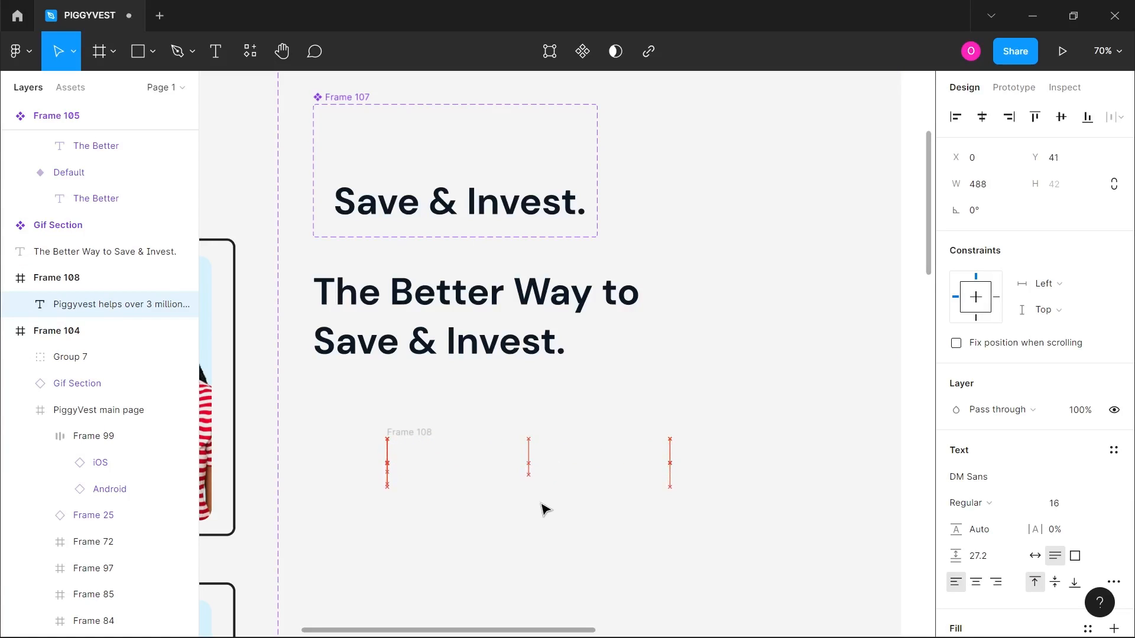
- Turn the paragraph's frame into a component and add a second variant to it
{"action": "left_click", "coordinate": [421, 439]}
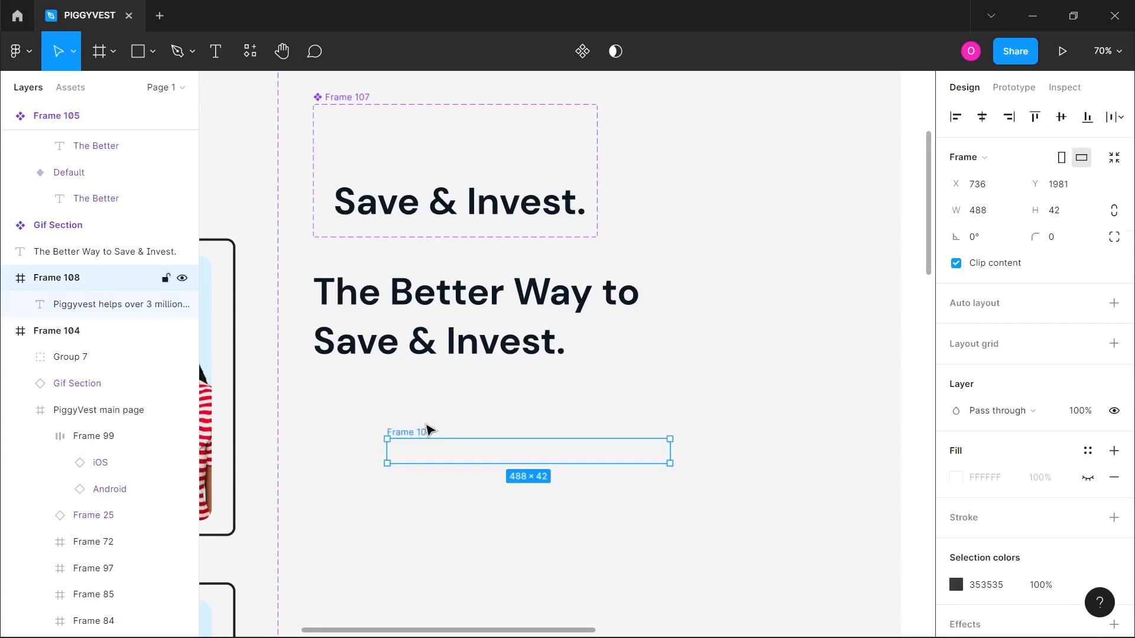
{"action": "left_click", "coordinate": [583, 53]}
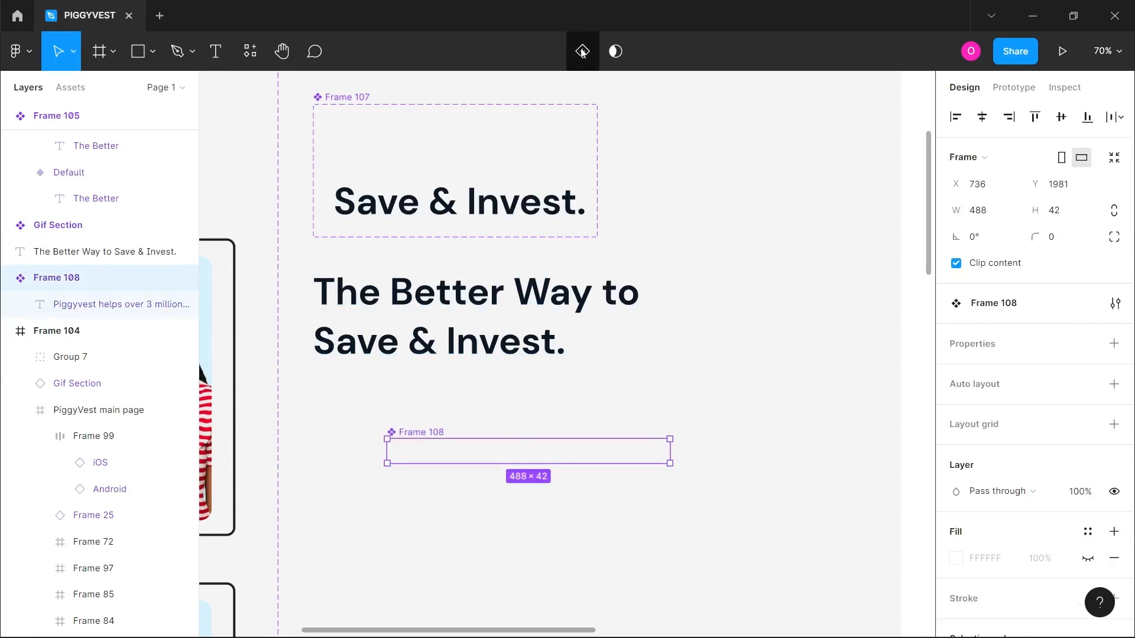
{"action": "left_click", "coordinate": [582, 53]}
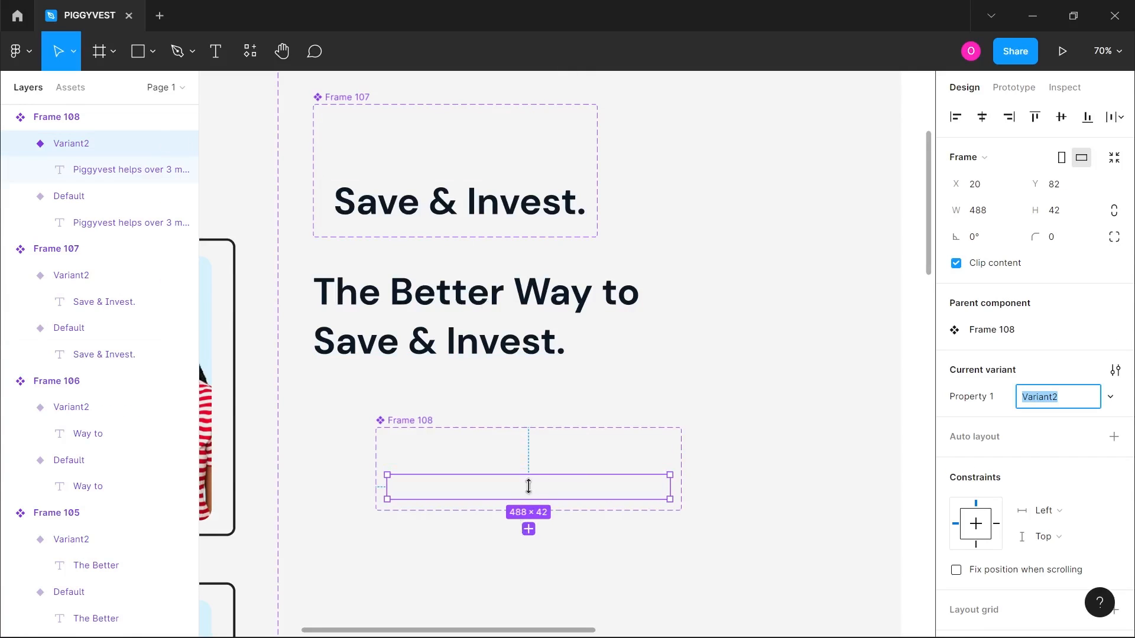
- Set the Y position of the paragraph text in Variant2 to 0
{"action": "left_click", "coordinate": [121, 176]}
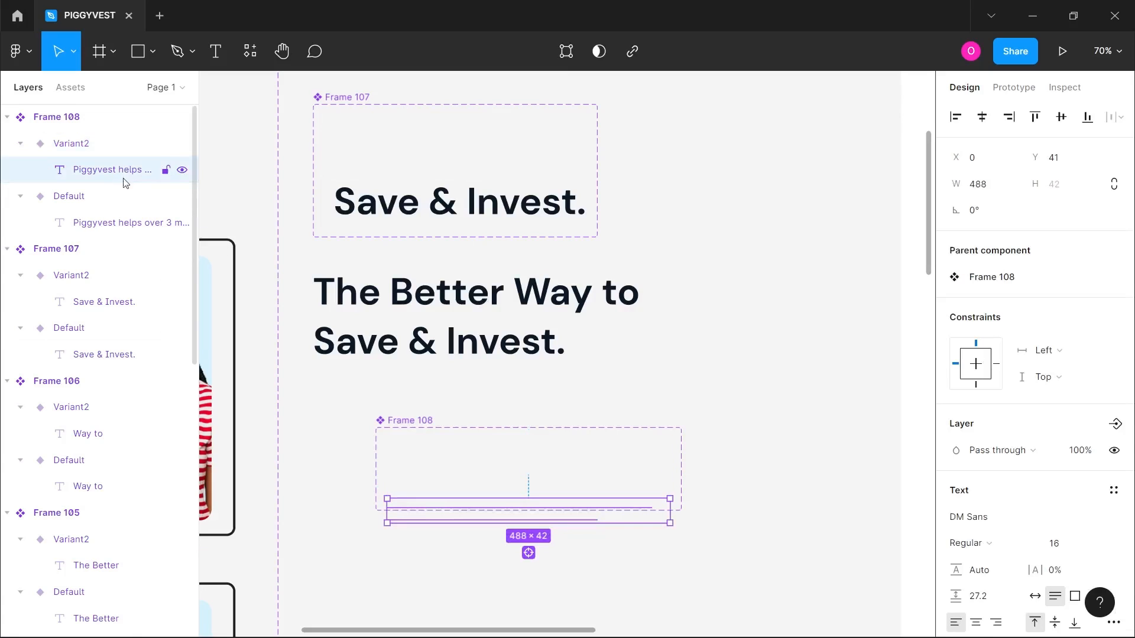
{"action": "left_click", "coordinate": [1061, 163]}
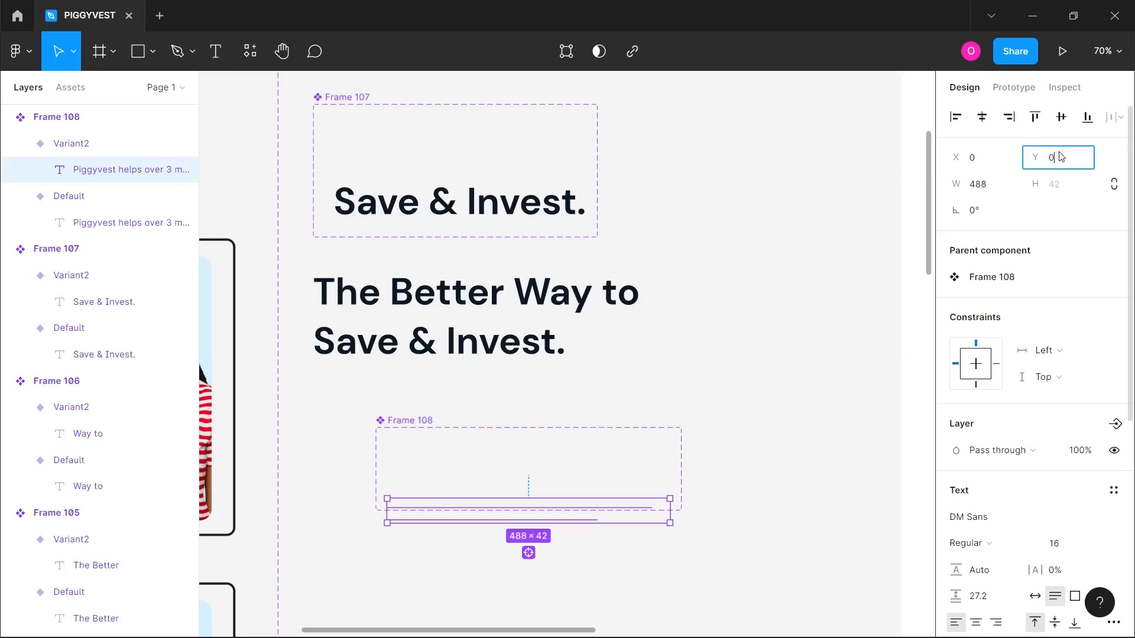
{"action": "type", "text": "0"}
{"action": "key", "text": "Return"}
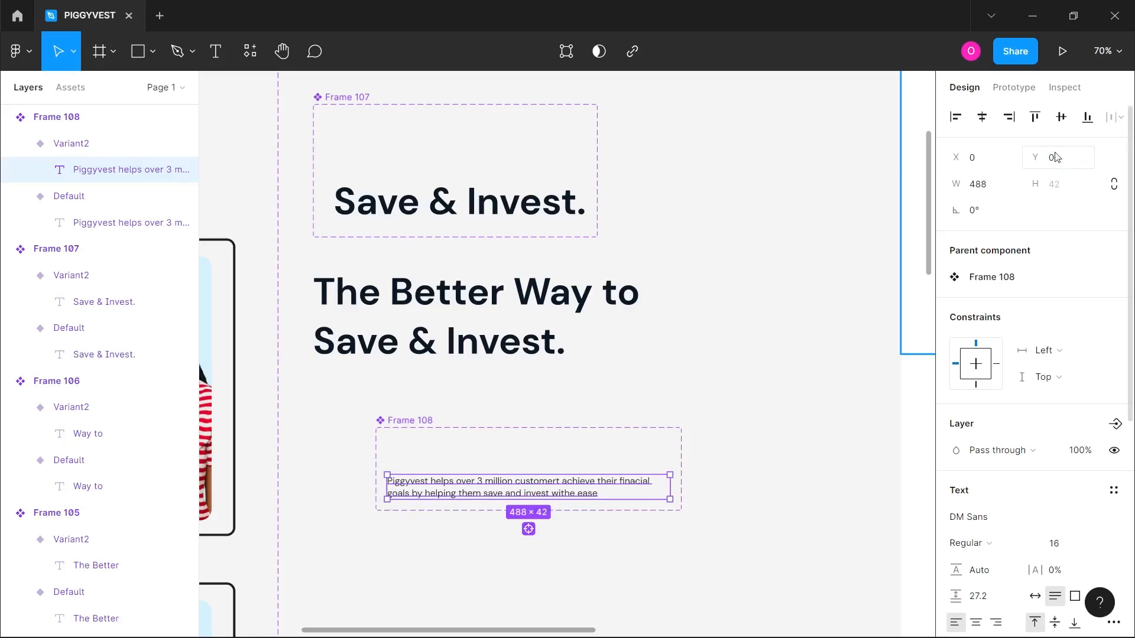
{"action": "left_click", "coordinate": [721, 436]}
- Connect the paragraph component's Default variant to Variant2 with an After delay trigger of 1500 ms
{"action": "left_click", "coordinate": [623, 445]}
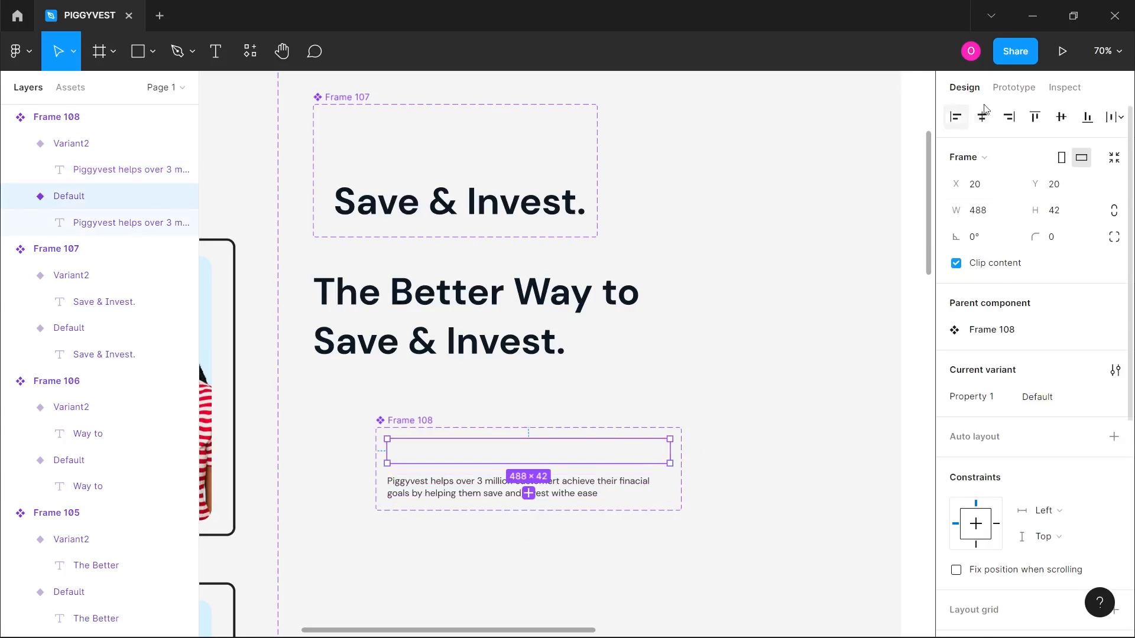
{"action": "left_click", "coordinate": [1014, 87]}
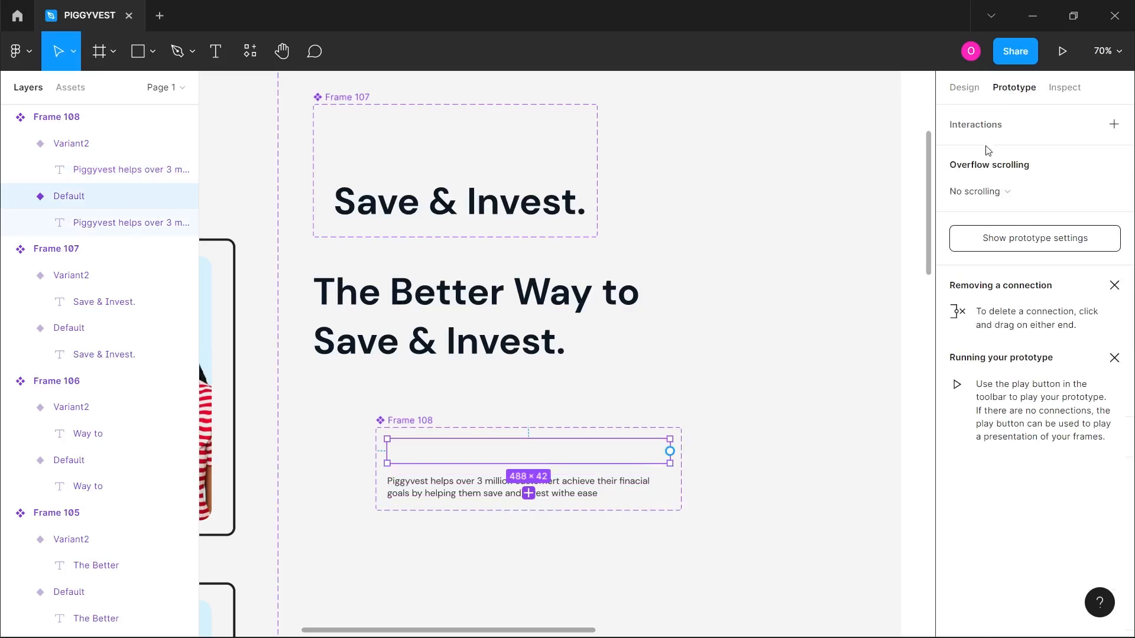
{"action": "left_click", "coordinate": [1114, 124]}
{"action": "left_click_drag", "start_coordinate": [671, 451], "coordinate": [598, 481]}
{"action": "left_click", "coordinate": [806, 190]}
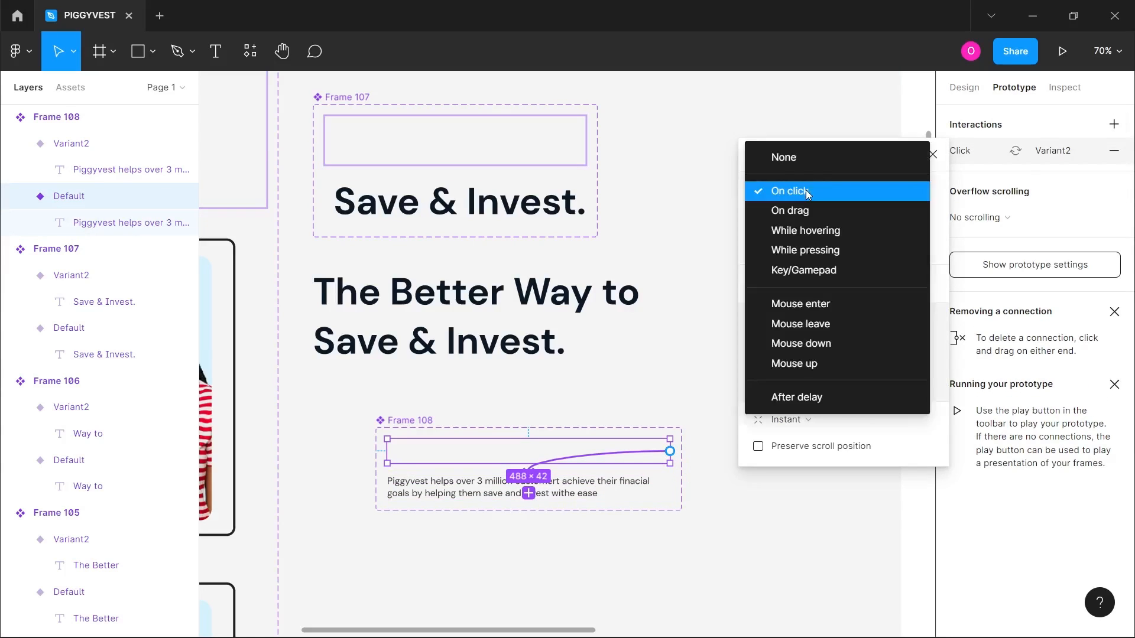
{"action": "left_click", "coordinate": [819, 396]}
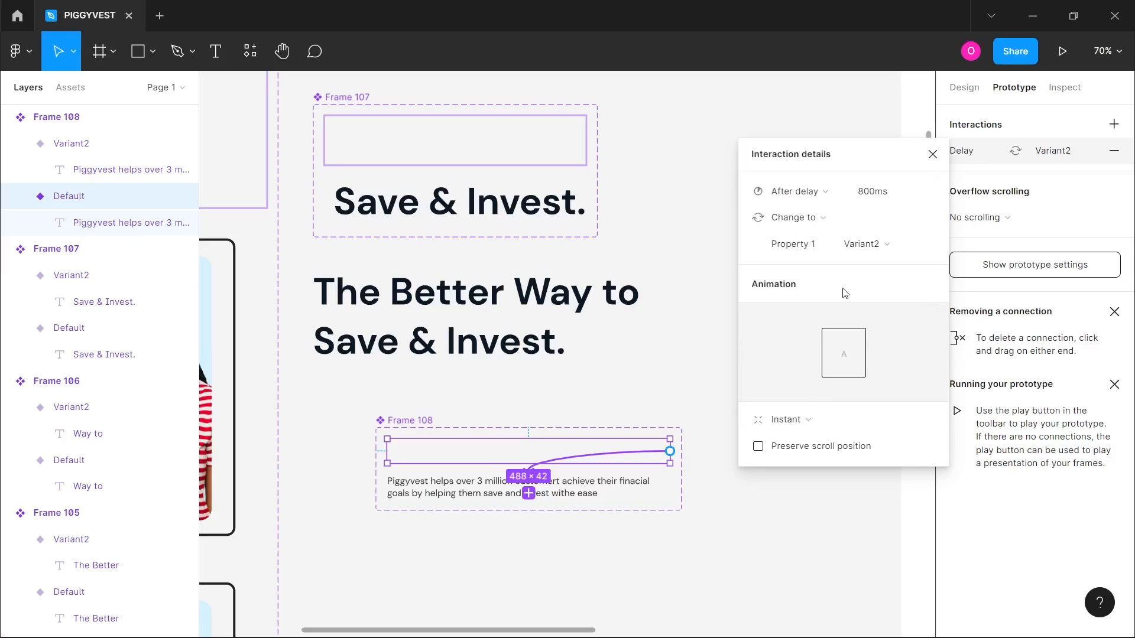
{"action": "left_click", "coordinate": [888, 201]}
{"action": "type", "text": "1500"}
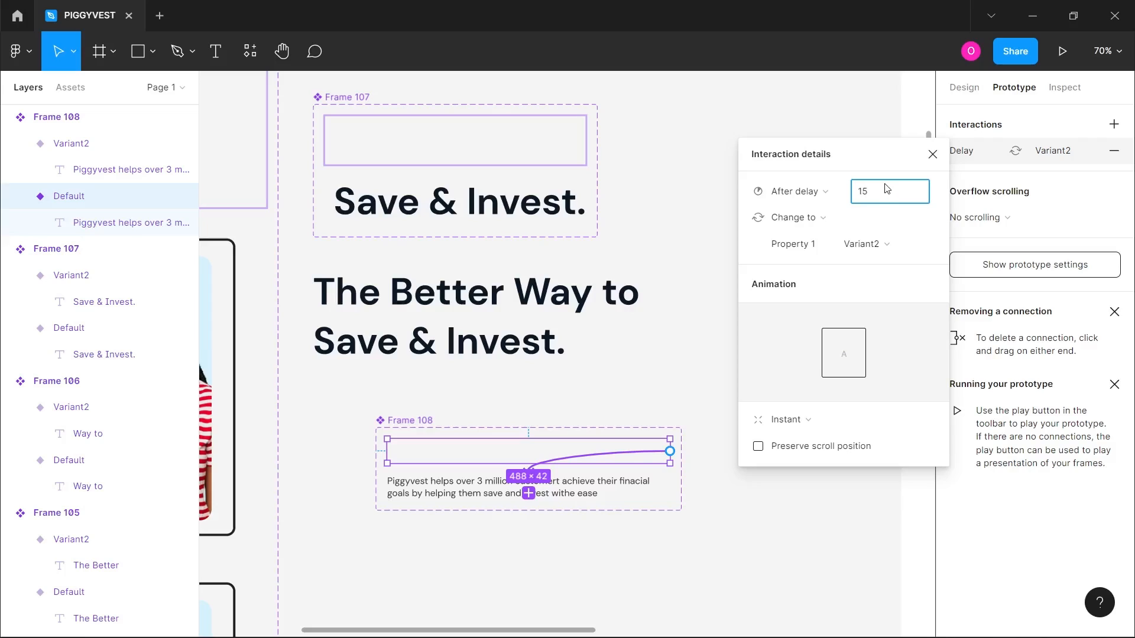
- Set the paragraph interaction's animation to Smart animate with a duration of 1000 ms
{"action": "left_click", "coordinate": [810, 419]}
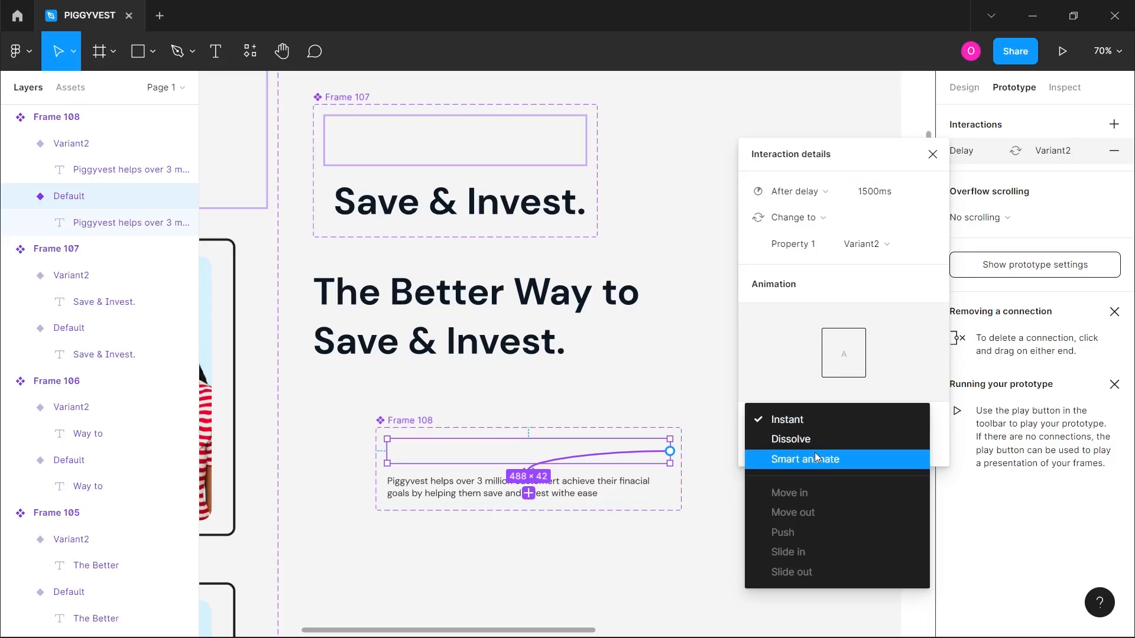
{"action": "left_click", "coordinate": [814, 459]}
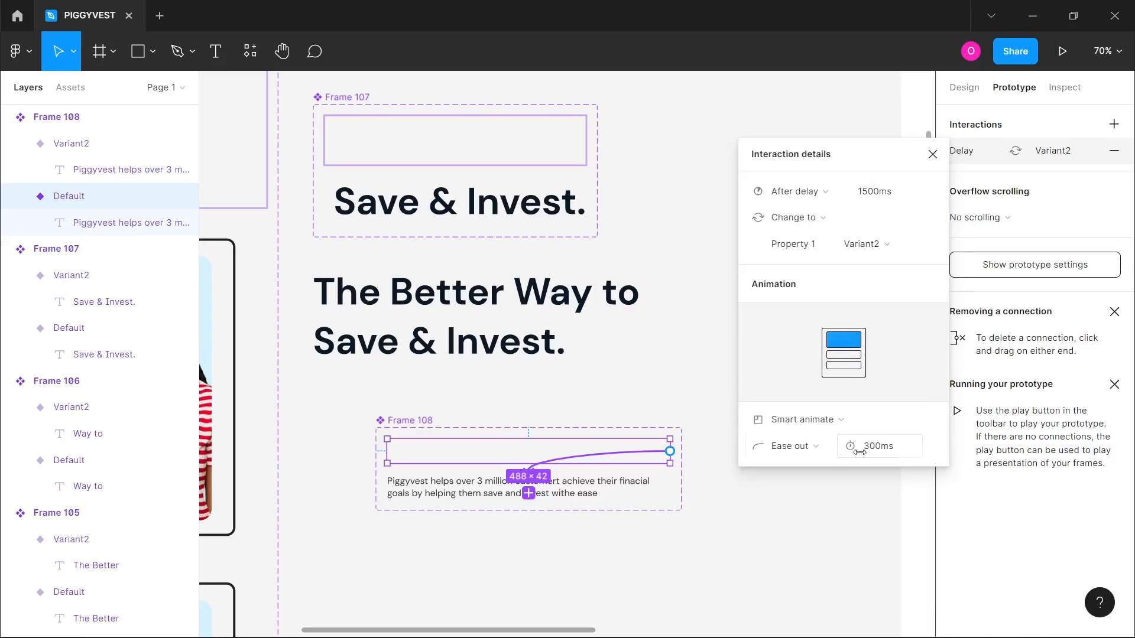
{"action": "left_click", "coordinate": [891, 453]}
{"action": "type", "text": "1000"}
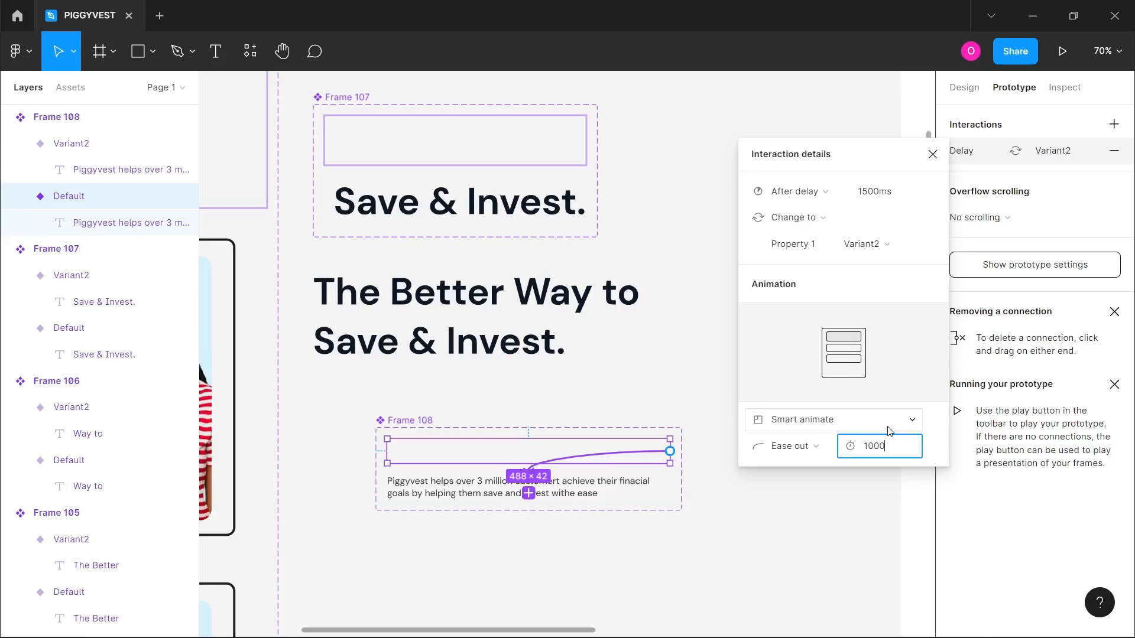
{"action": "key", "text": "Return"}
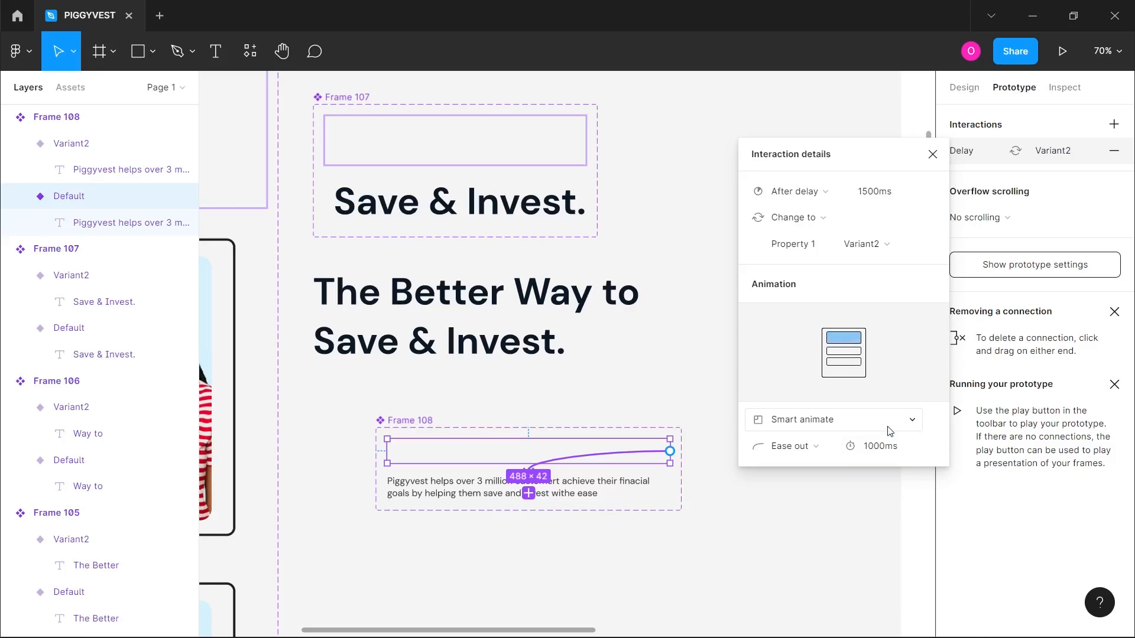
{"action": "left_click", "coordinate": [658, 337]}
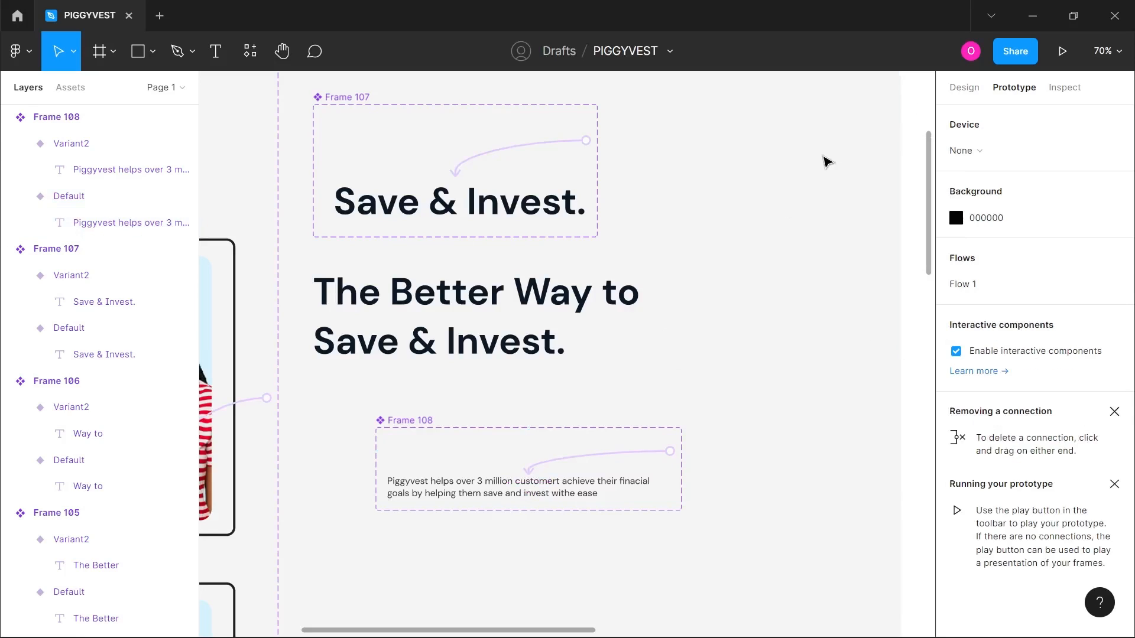
- Place a copy of the paragraph component's Variant2 on the main page between the headline and the Create free account button, left-aligned with the headline
{"action": "scroll", "coordinate": [725, 145], "scroll_direction": "left", "scroll_amount": 1}
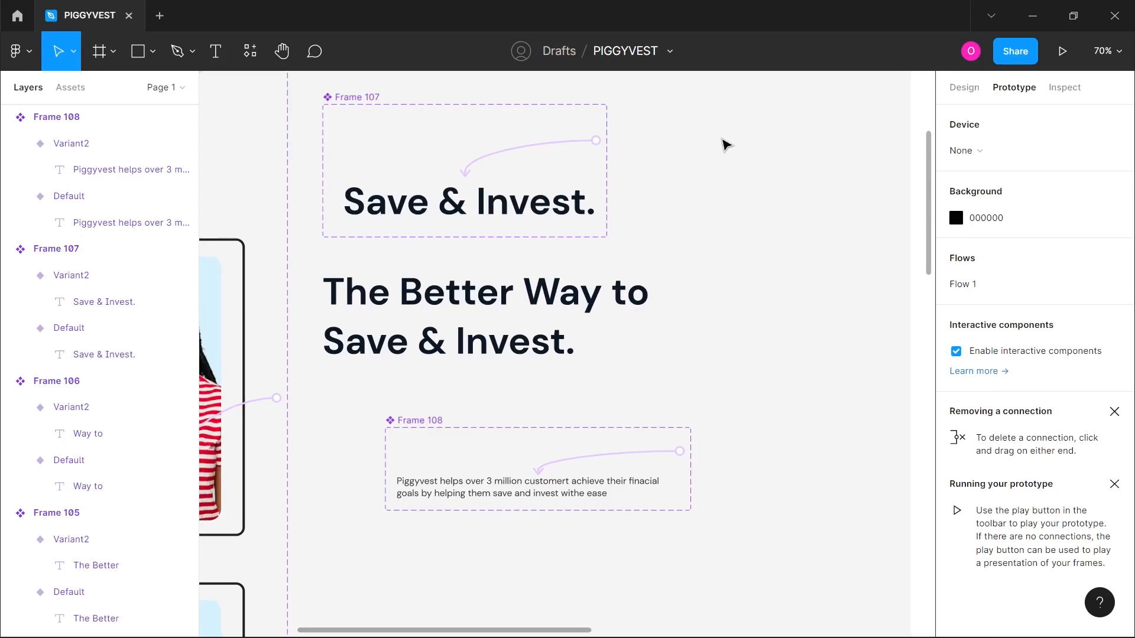
{"action": "scroll", "coordinate": [725, 145], "scroll_direction": "down", "scroll_amount": 5}
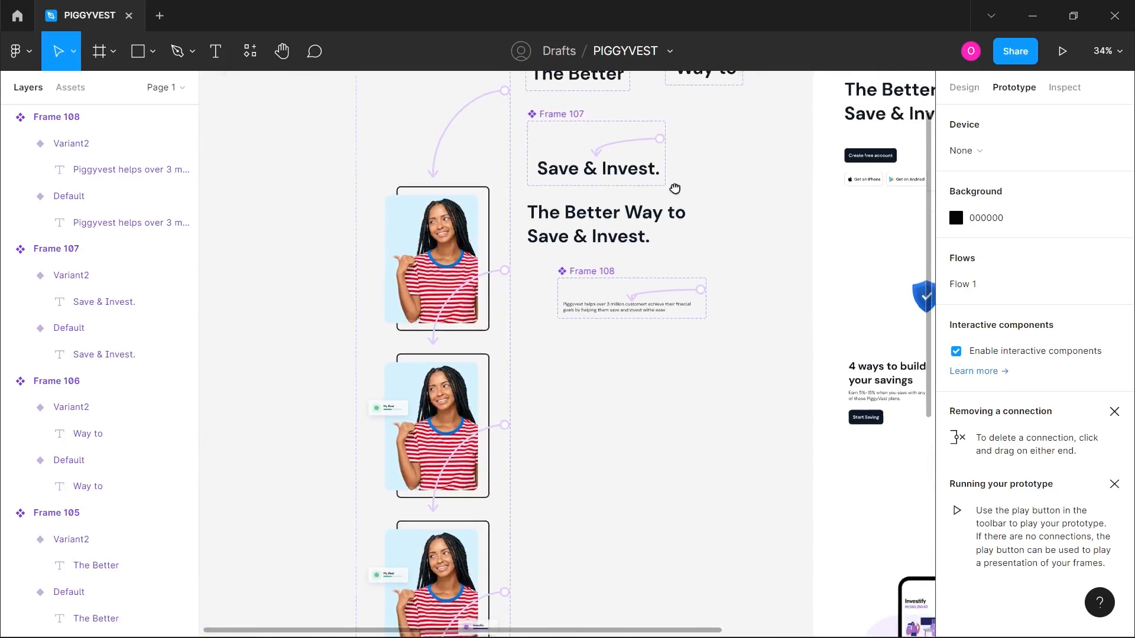
{"action": "left_click_drag", "start_coordinate": [674, 188], "coordinate": [484, 235]}
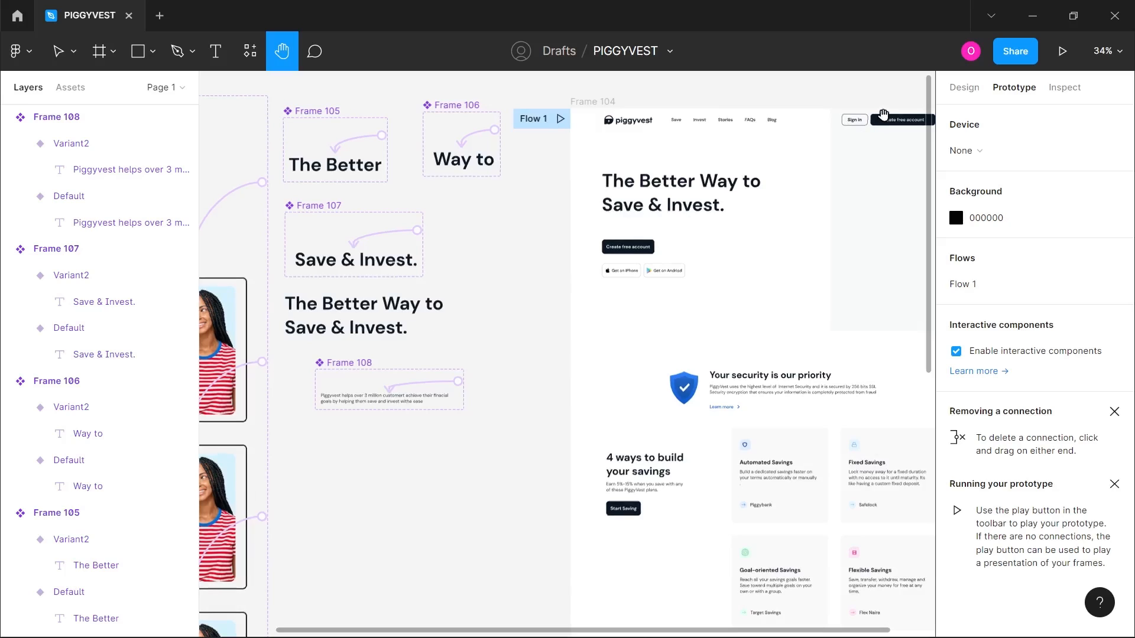
{"action": "left_click", "coordinate": [615, 253]}
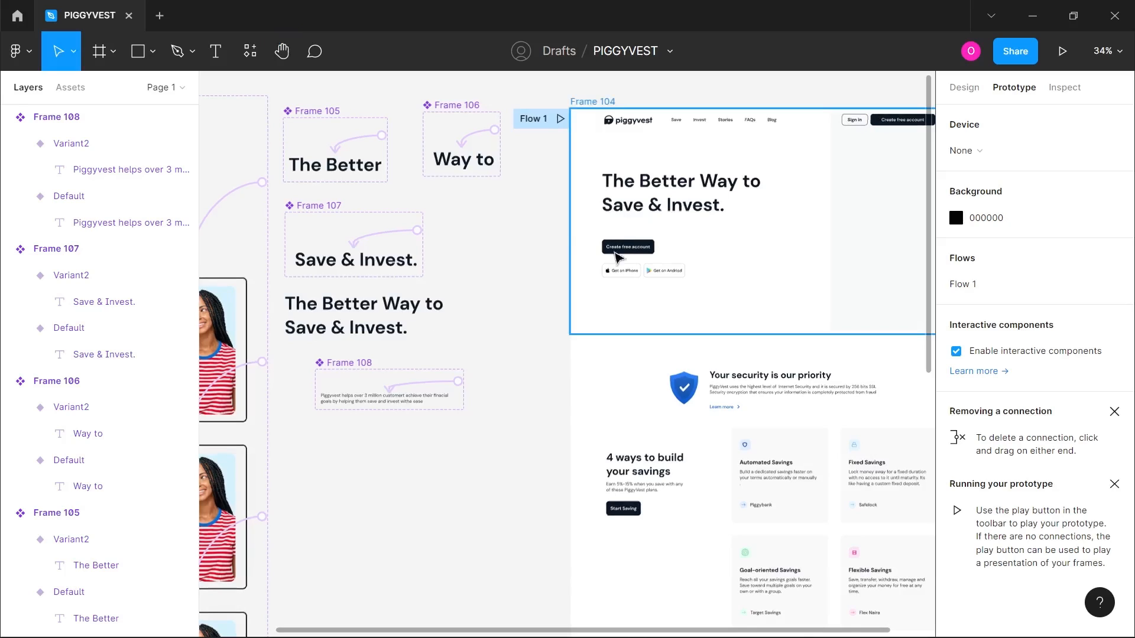
{"action": "left_click", "coordinate": [346, 404]}
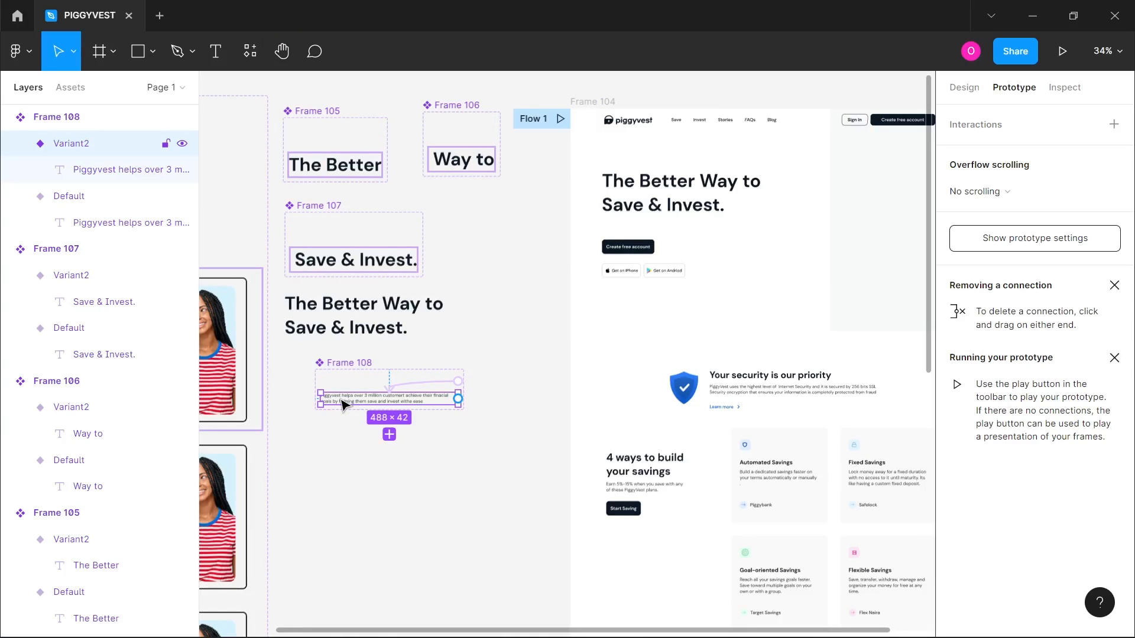
{"action": "left_click_drag", "start_coordinate": [346, 404], "coordinate": [620, 232]}
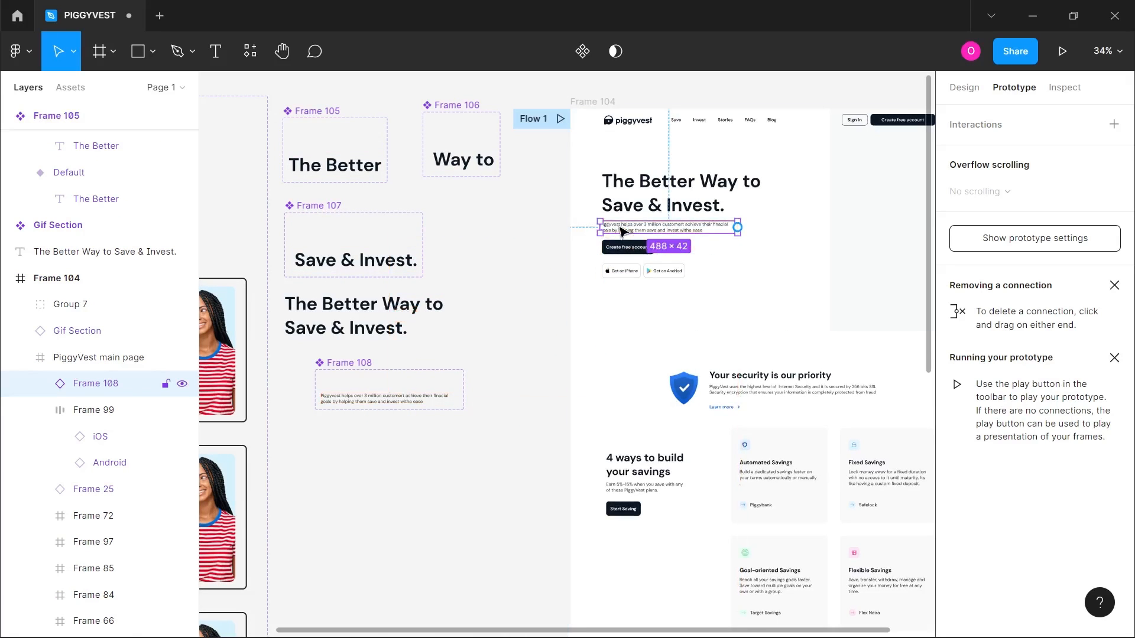
{"action": "scroll", "coordinate": [621, 231], "scroll_direction": "up", "scroll_amount": 5}
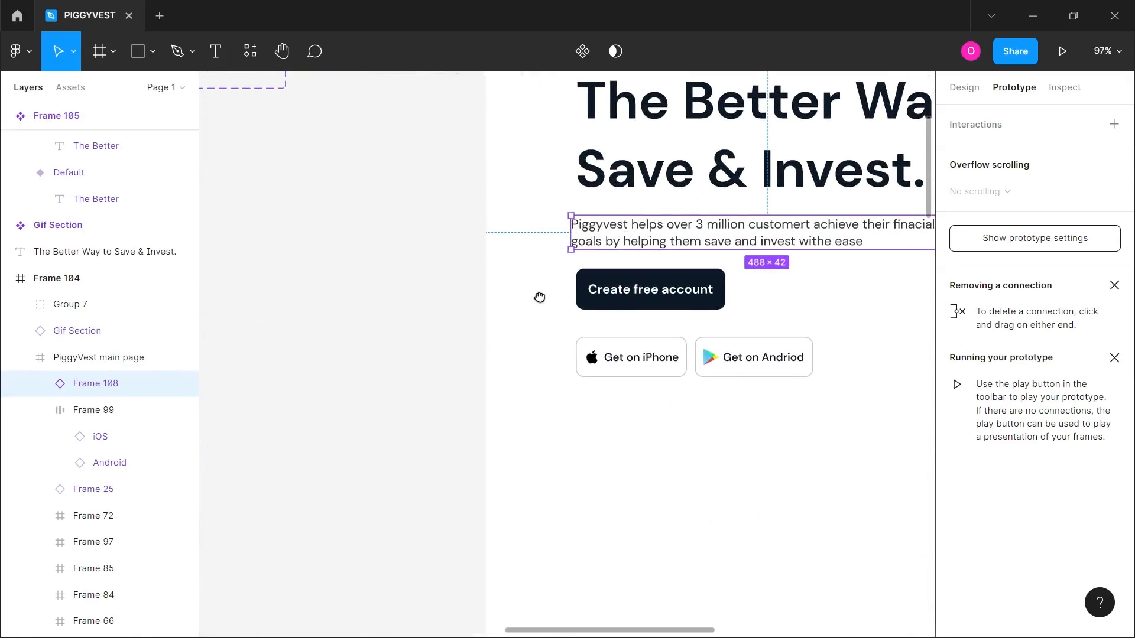
{"action": "left_click_drag", "start_coordinate": [537, 299], "coordinate": [479, 378]}
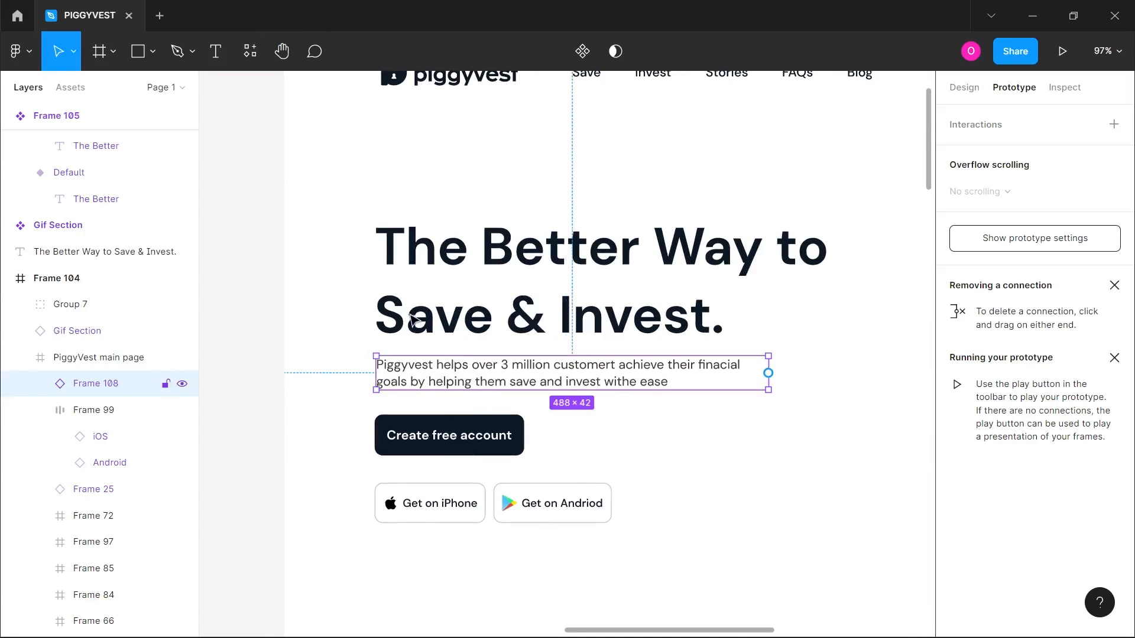
{"action": "left_click", "coordinate": [395, 258]}
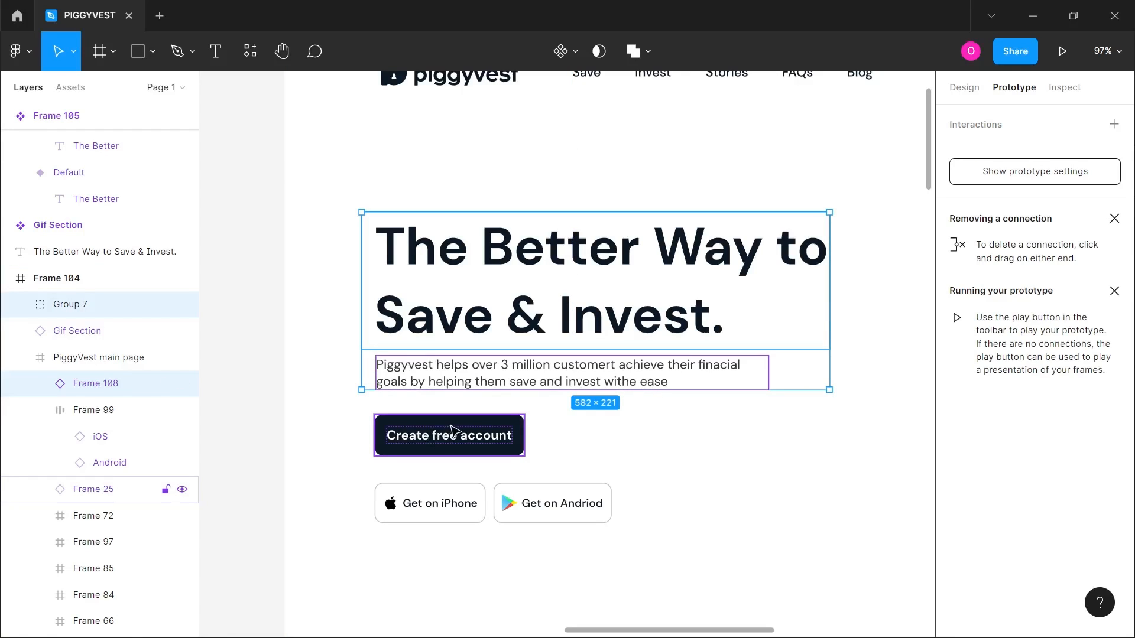
{"action": "key", "text": "Escape"}
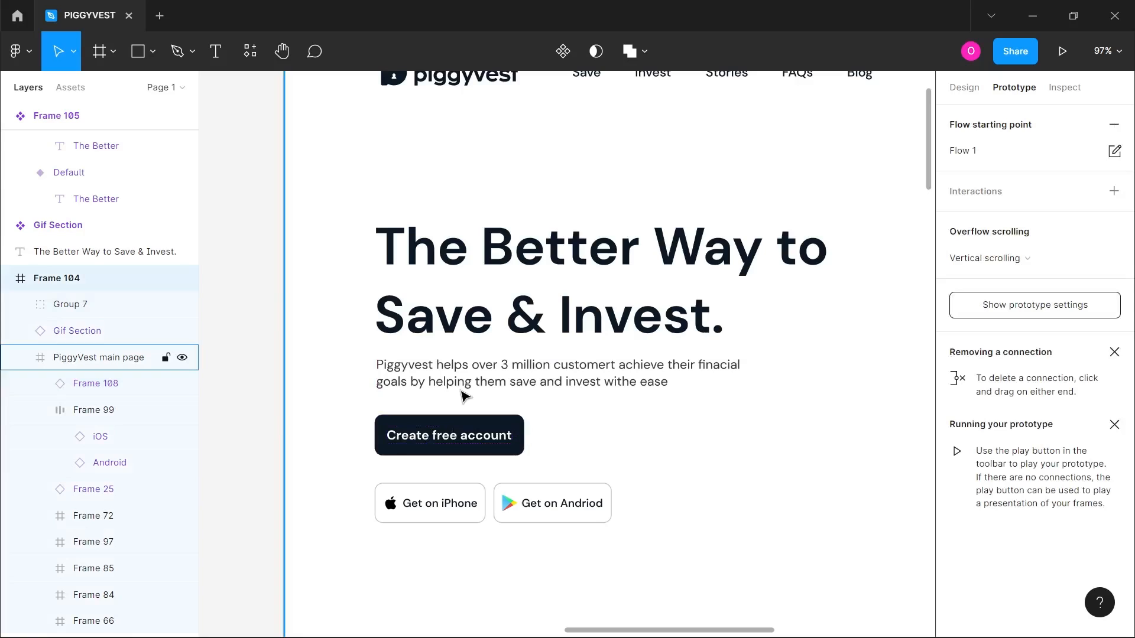
- Switch the "The Better" instance in the main page's headline group to its Default variant
{"action": "left_click", "coordinate": [444, 321]}
{"action": "double_click", "coordinate": [443, 242]}
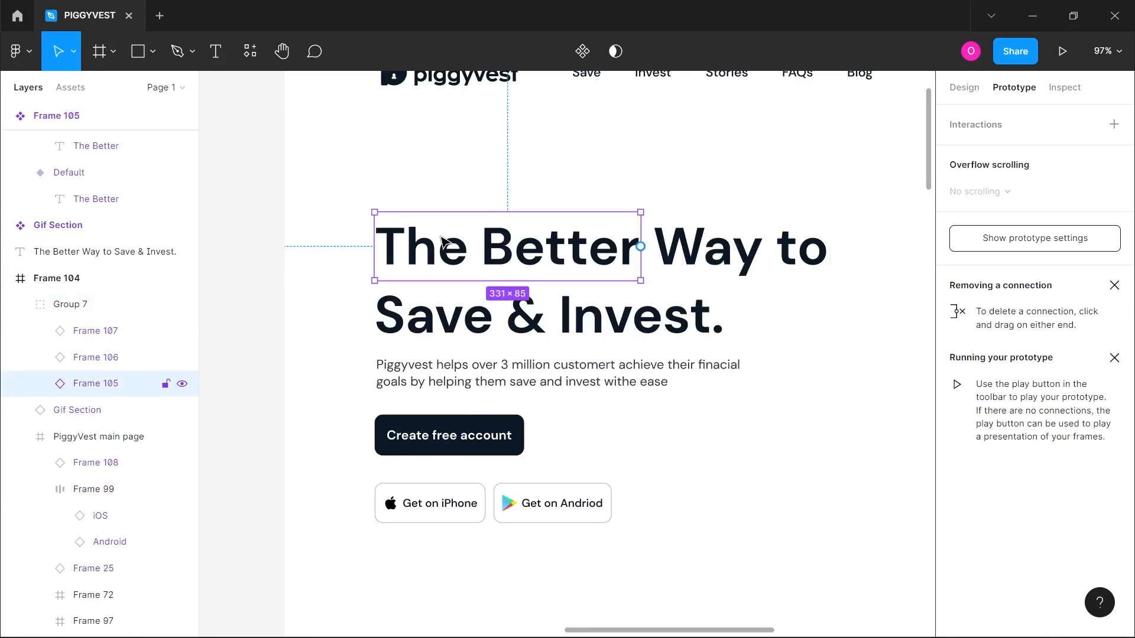
{"action": "left_click", "coordinate": [964, 87]}
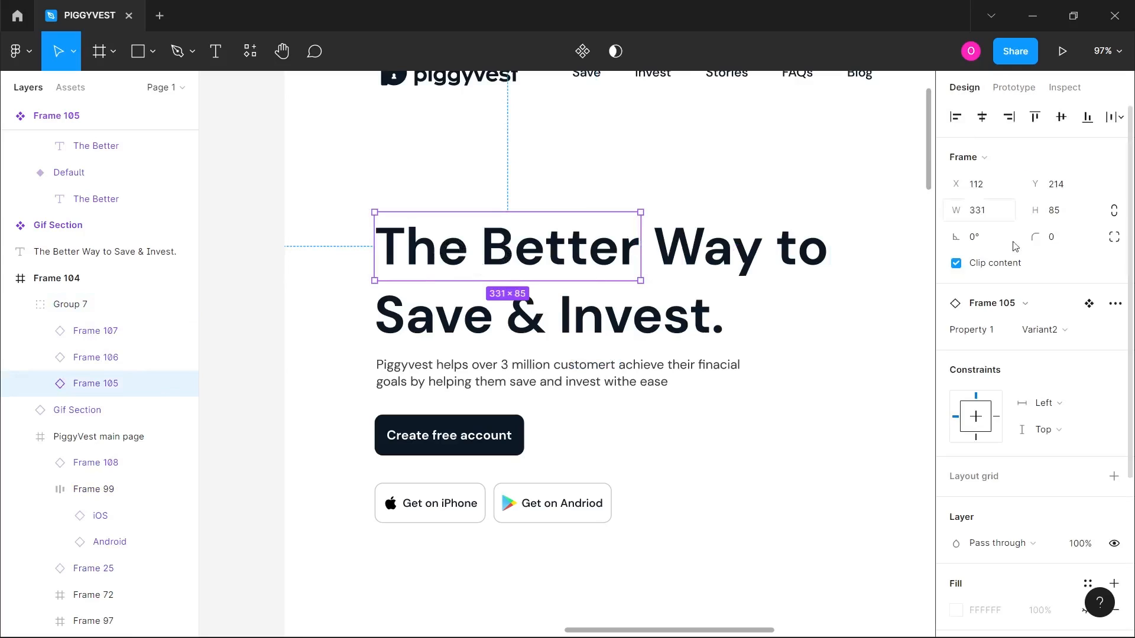
{"action": "left_click", "coordinate": [1042, 330]}
{"action": "left_click", "coordinate": [1043, 309]}
- Switch the "Way to" and "Save & Invest." headline instances on the main page to their Default variants
{"action": "left_click", "coordinate": [689, 253]}
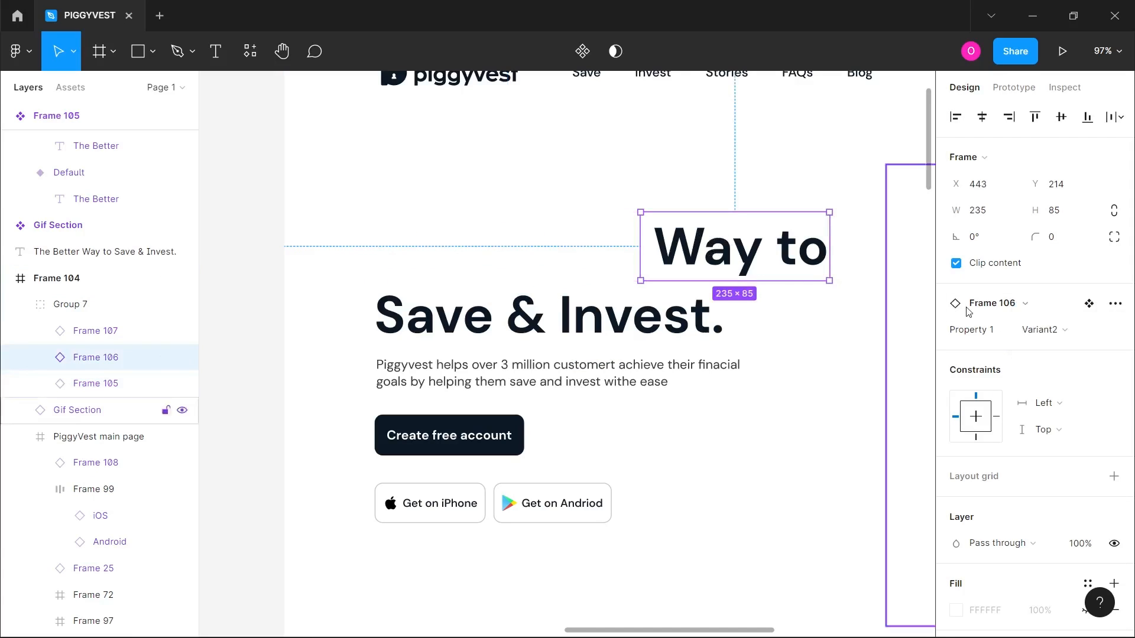
{"action": "left_click", "coordinate": [1039, 329]}
{"action": "left_click", "coordinate": [1042, 312]}
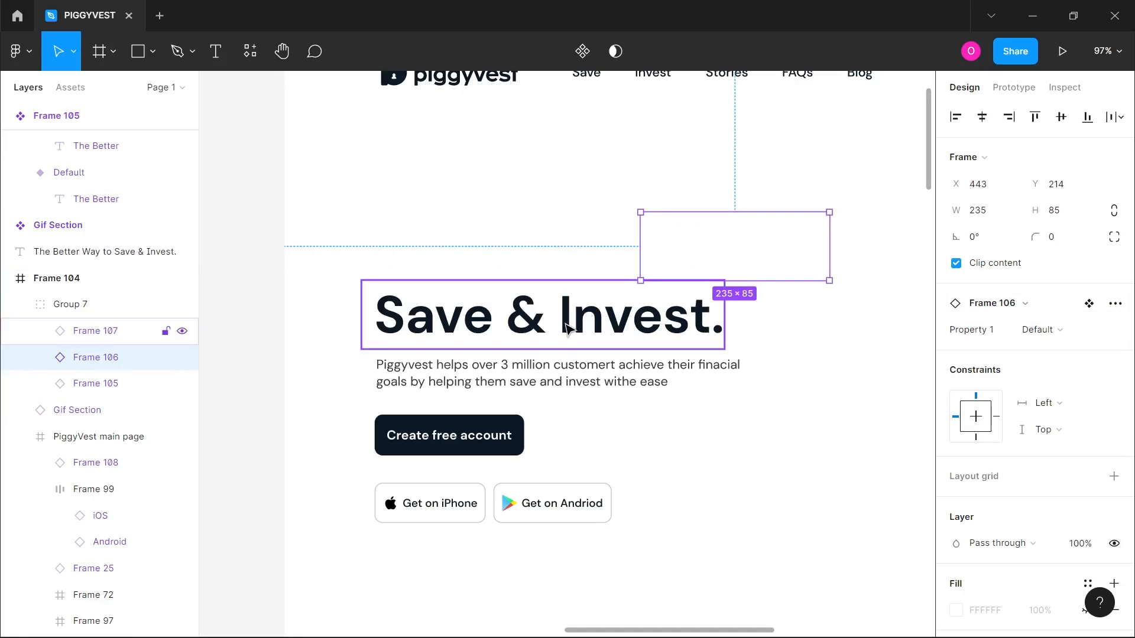
{"action": "left_click", "coordinate": [158, 331]}
{"action": "left_click", "coordinate": [1040, 330]}
{"action": "left_click", "coordinate": [1042, 308]}
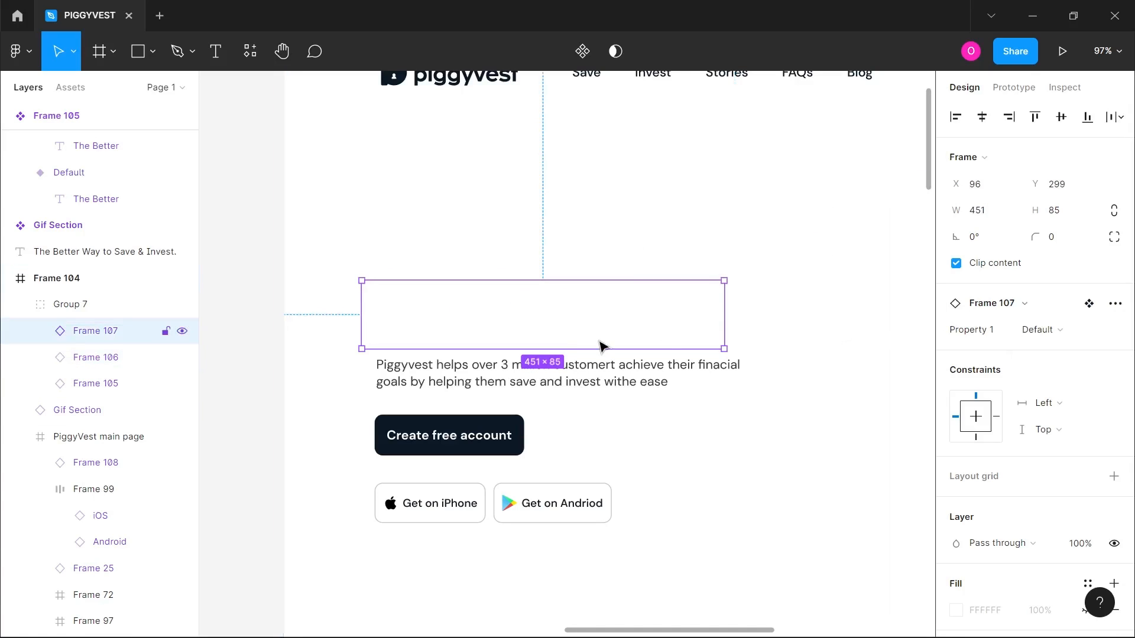
- Switch the paragraph instance above the Create free account button to its Default variant
{"action": "left_click", "coordinate": [589, 380]}
{"action": "double_click", "coordinate": [588, 376]}
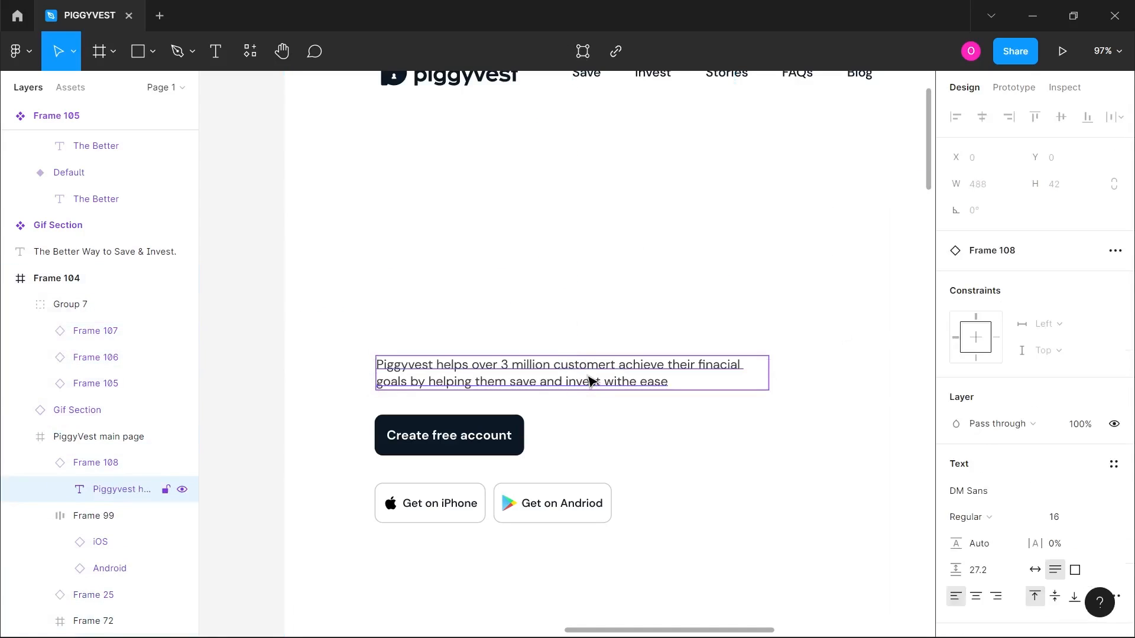
{"action": "left_click", "coordinate": [609, 419]}
{"action": "left_click", "coordinate": [598, 384]}
{"action": "left_click", "coordinate": [598, 383]}
{"action": "left_click", "coordinate": [95, 468]}
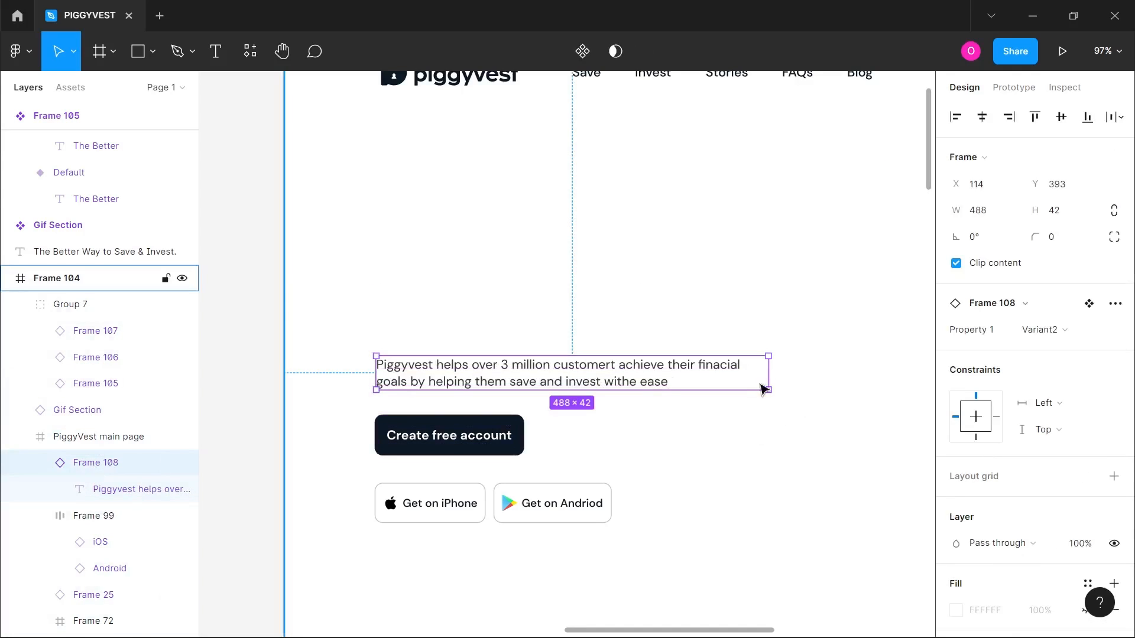
{"action": "left_click", "coordinate": [1046, 328]}
{"action": "left_click", "coordinate": [1055, 308]}
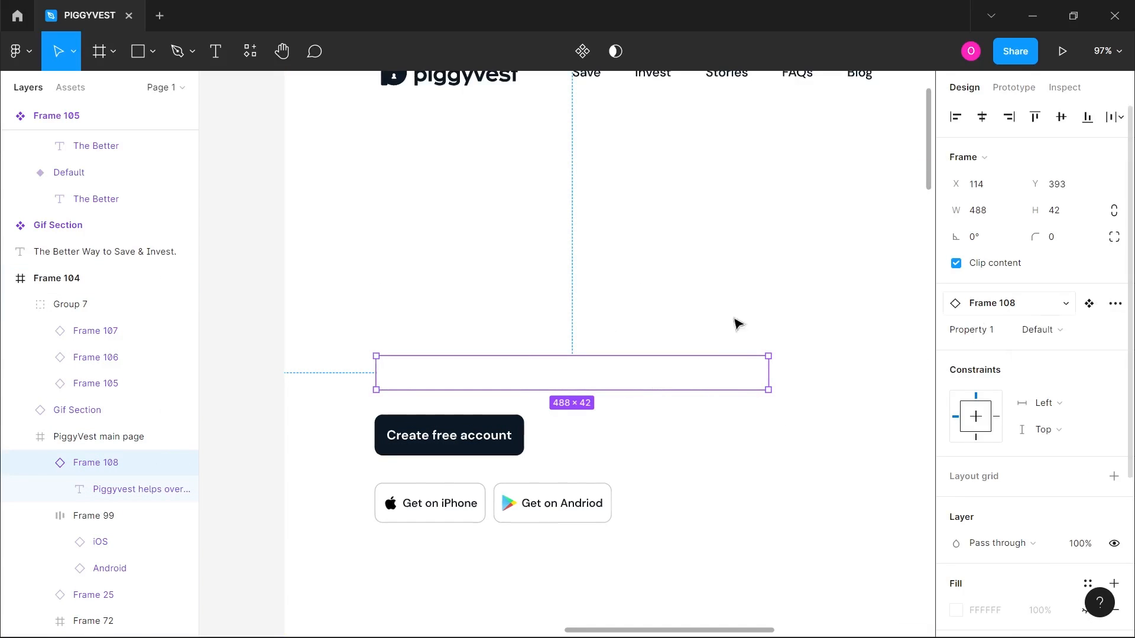
- Play the prototype from Frame 104 to check the hero's text and image animations
{"action": "left_click", "coordinate": [278, 294]}
{"action": "scroll", "coordinate": [278, 283], "scroll_direction": "right", "scroll_amount": 2}
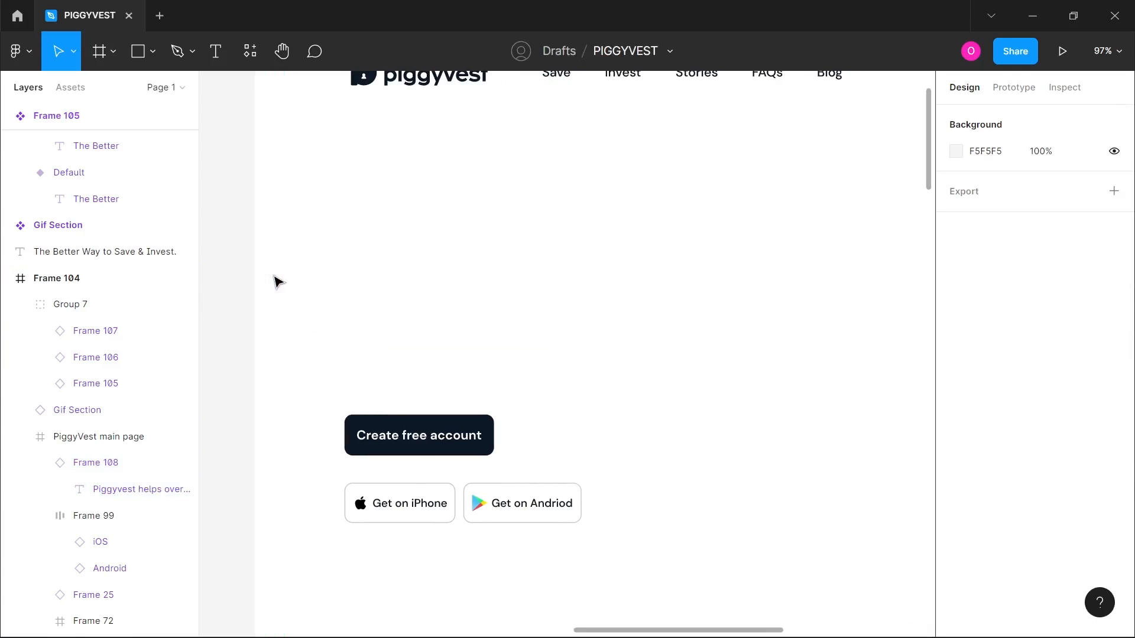
{"action": "scroll", "coordinate": [278, 283], "scroll_direction": "down", "scroll_amount": 5, "text": "ctrl"}
{"action": "scroll", "coordinate": [277, 277], "scroll_direction": "up", "scroll_amount": 3, "text": "ctrl"}
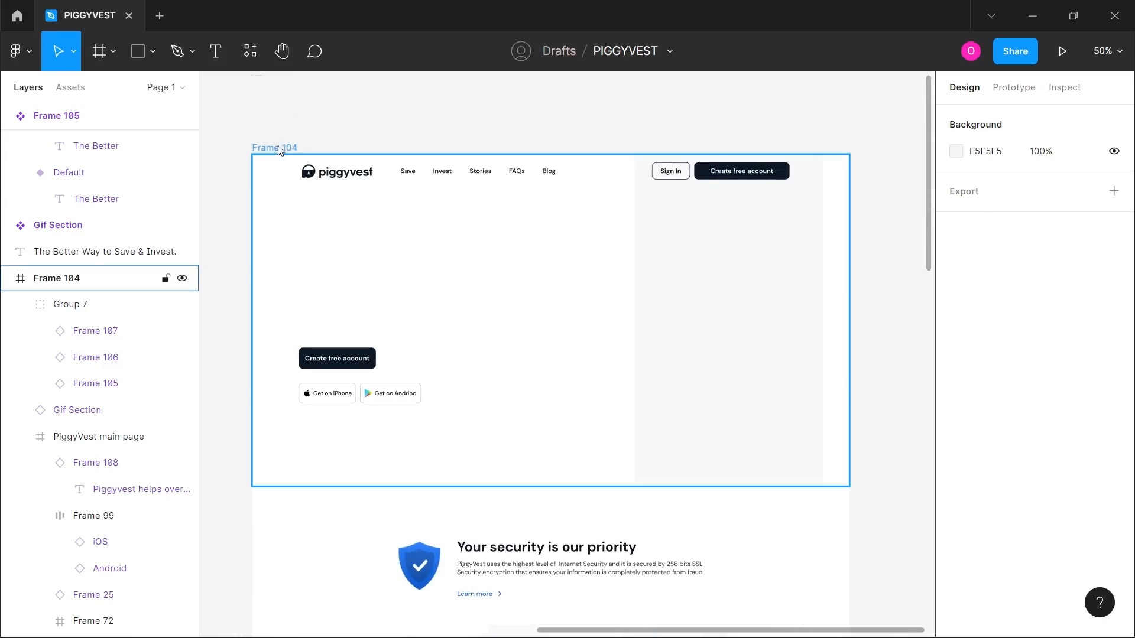
{"action": "left_click", "coordinate": [285, 149]}
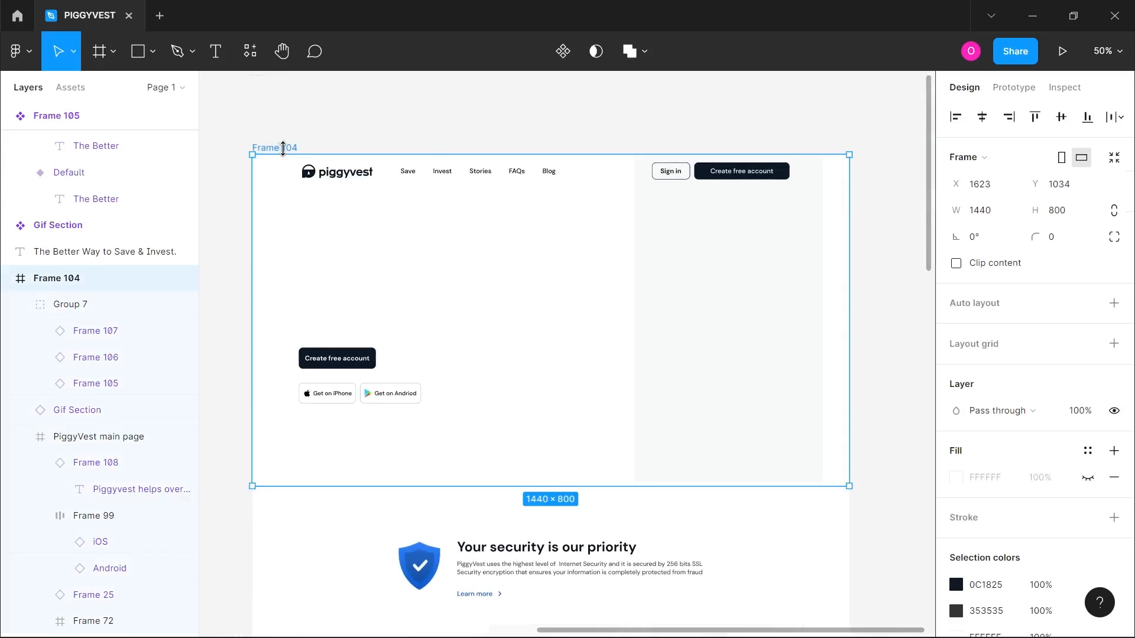
{"action": "left_click", "coordinate": [1062, 52]}
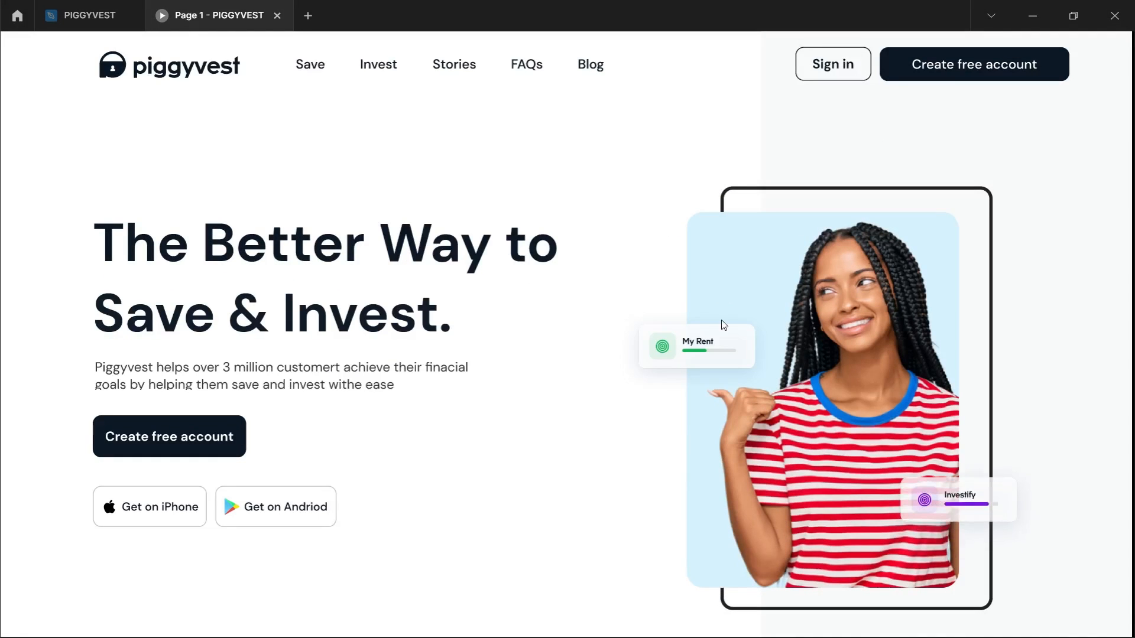
- Return to the design file, set the After delay from Gif Section's Default variant to Variant2 to 2000 ms, and replay the prototype
{"action": "left_click", "coordinate": [89, 24]}
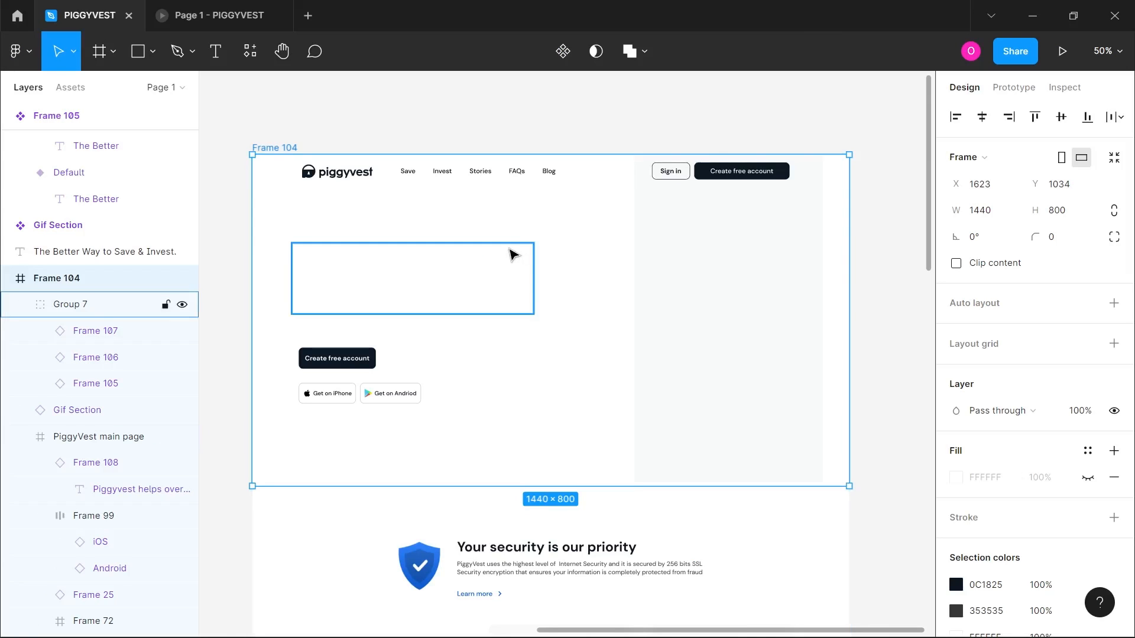
{"action": "key", "text": "h"}
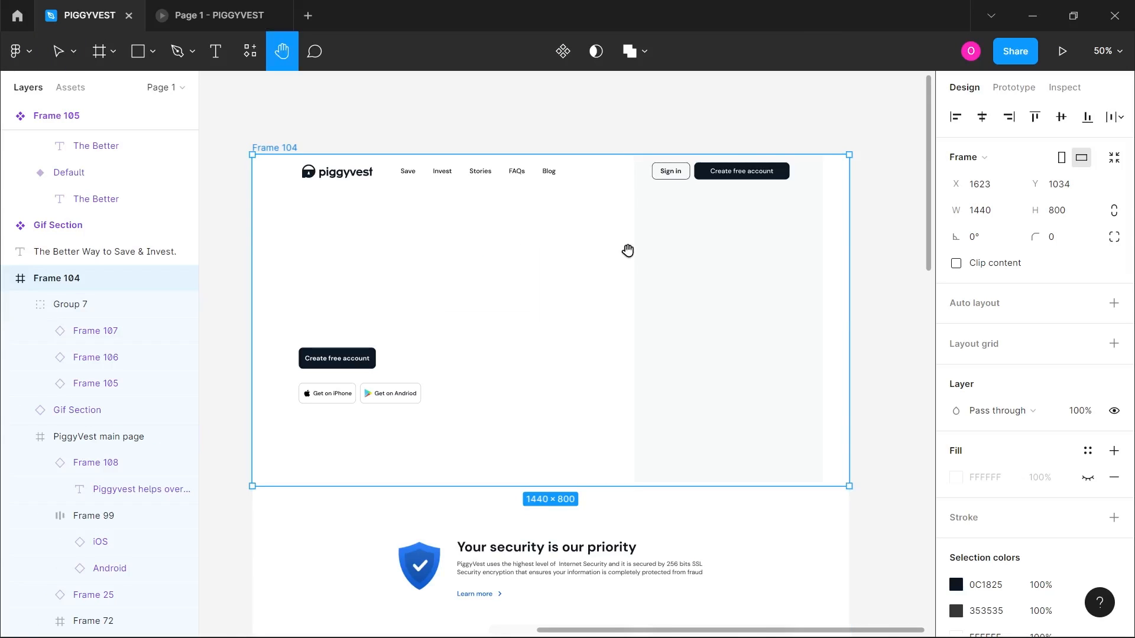
{"action": "left_click_drag", "start_coordinate": [430, 258], "coordinate": [759, 246]}
{"action": "left_click_drag", "start_coordinate": [351, 247], "coordinate": [694, 238]}
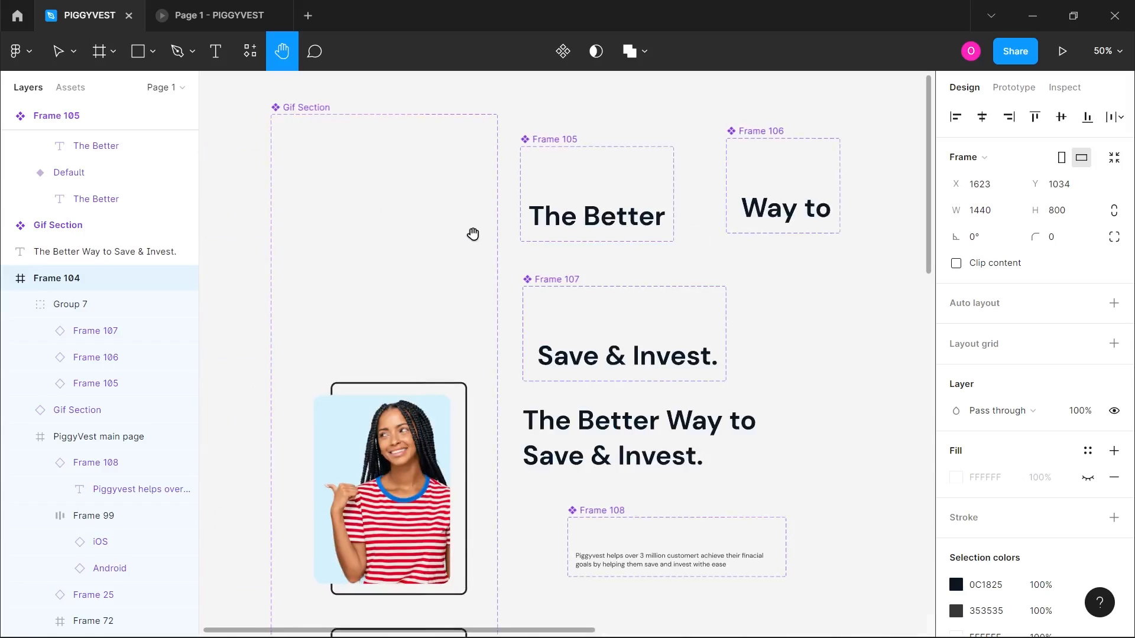
{"action": "key", "text": "v"}
{"action": "left_click", "coordinate": [412, 232]}
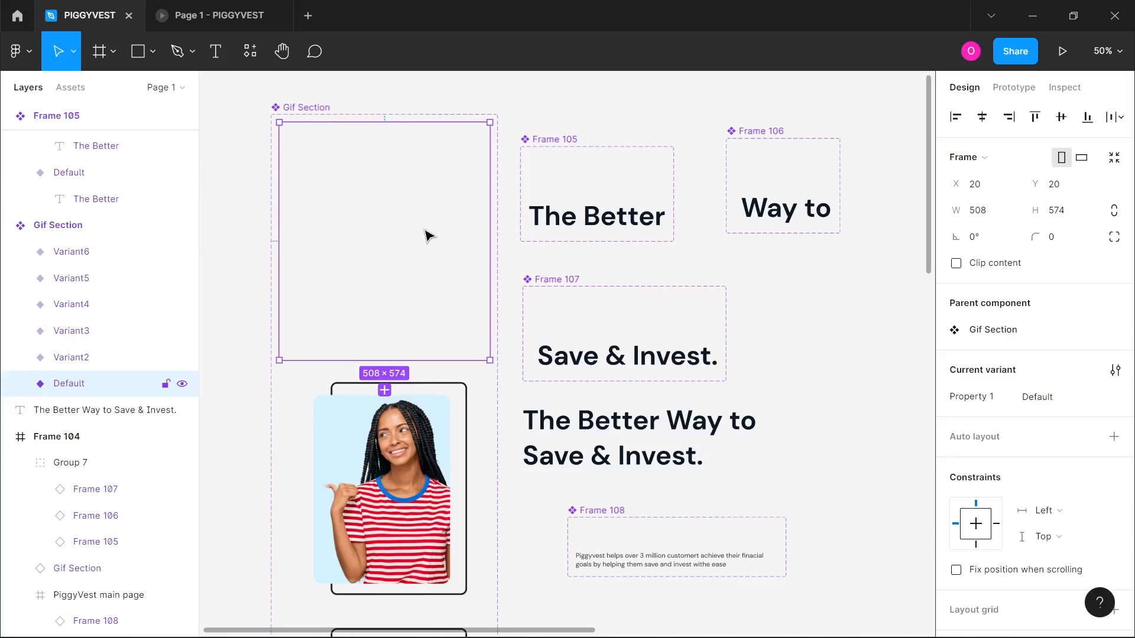
{"action": "left_click", "coordinate": [1015, 88]}
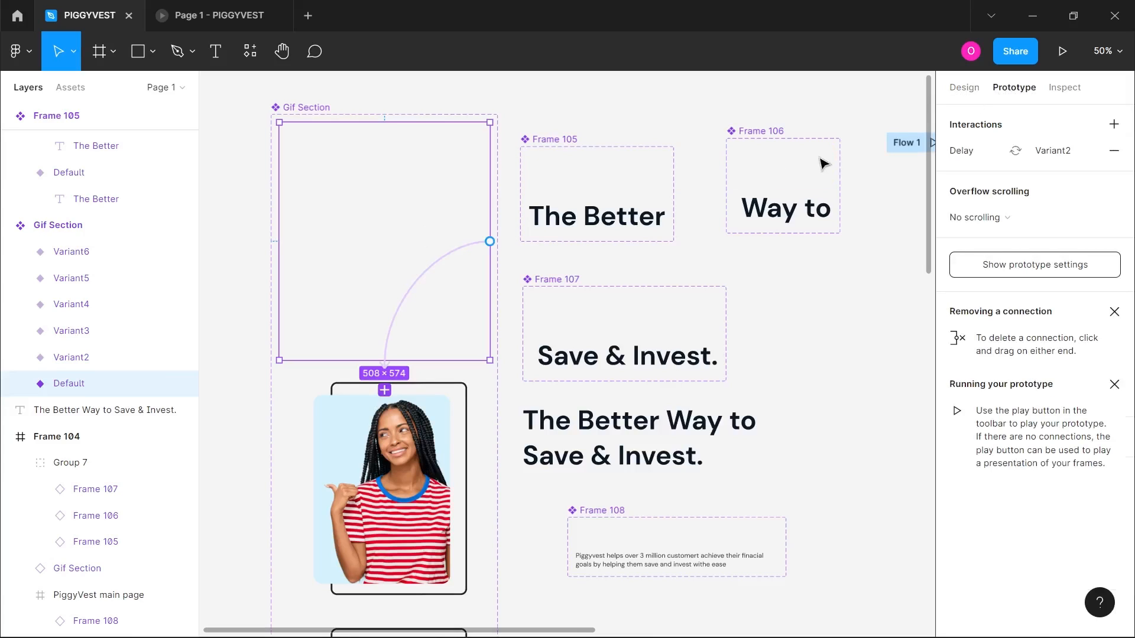
{"action": "left_click", "coordinate": [410, 300]}
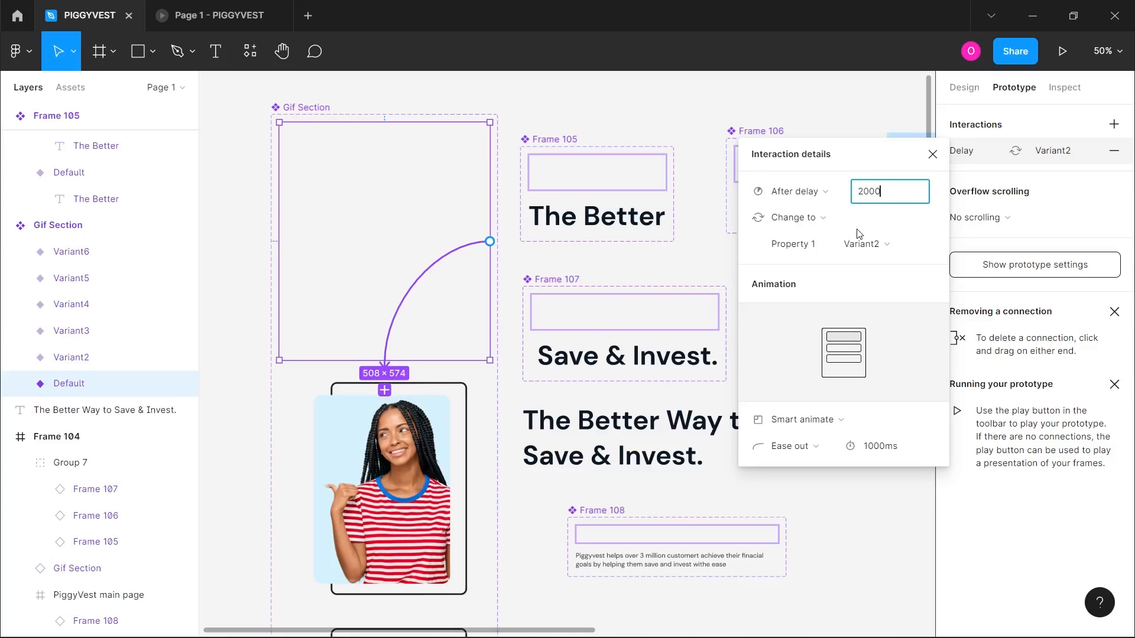
{"action": "left_click", "coordinate": [874, 118]}
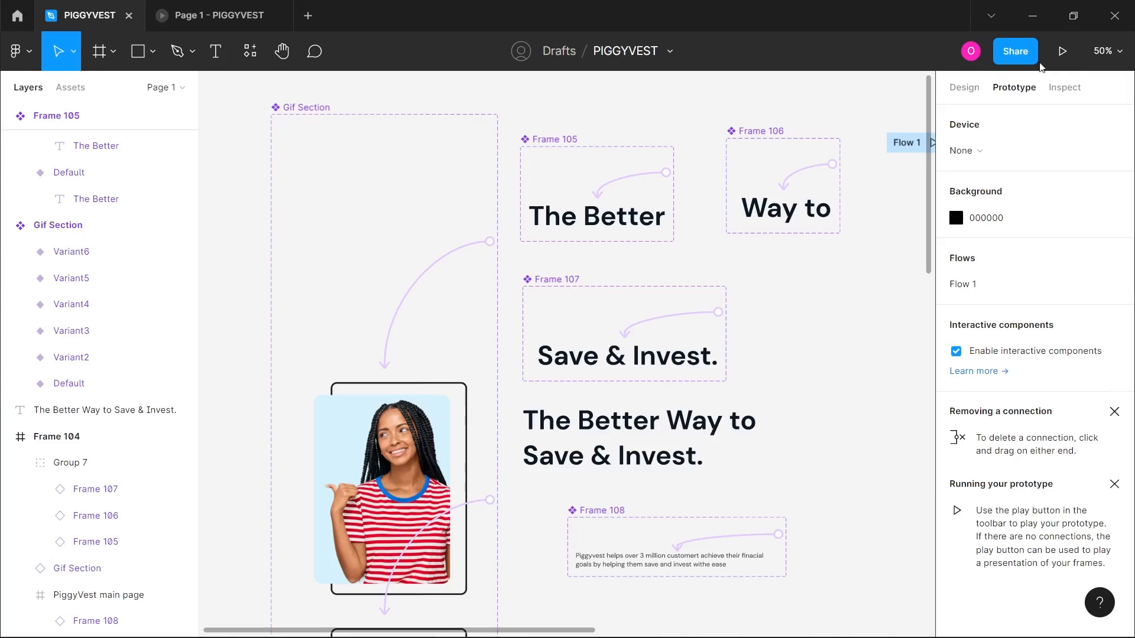
{"action": "left_click", "coordinate": [1061, 53]}
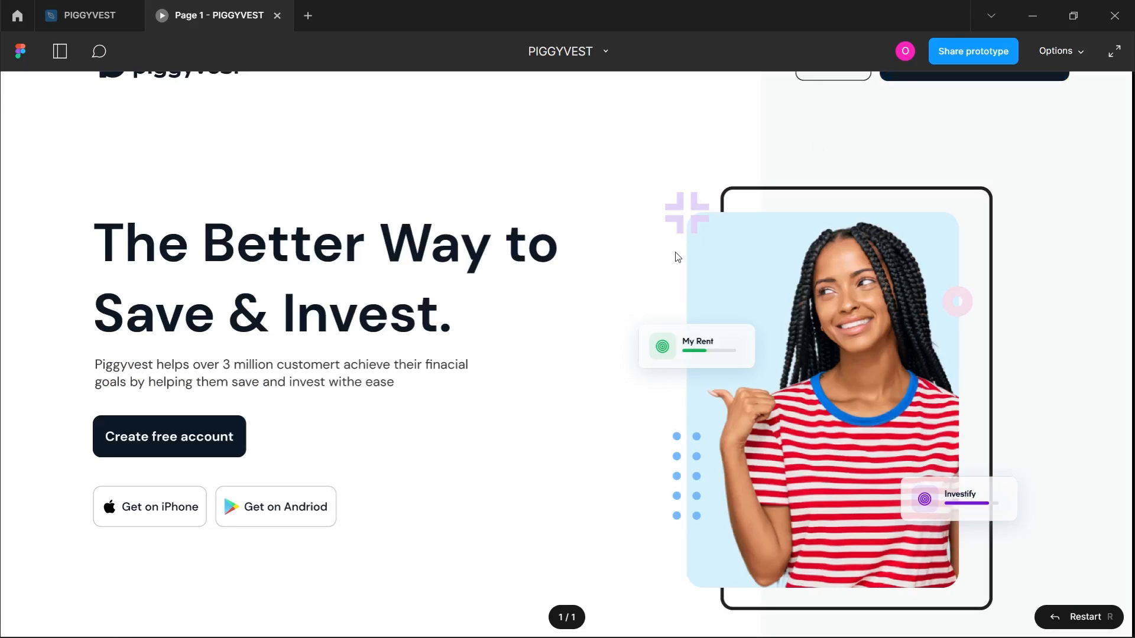